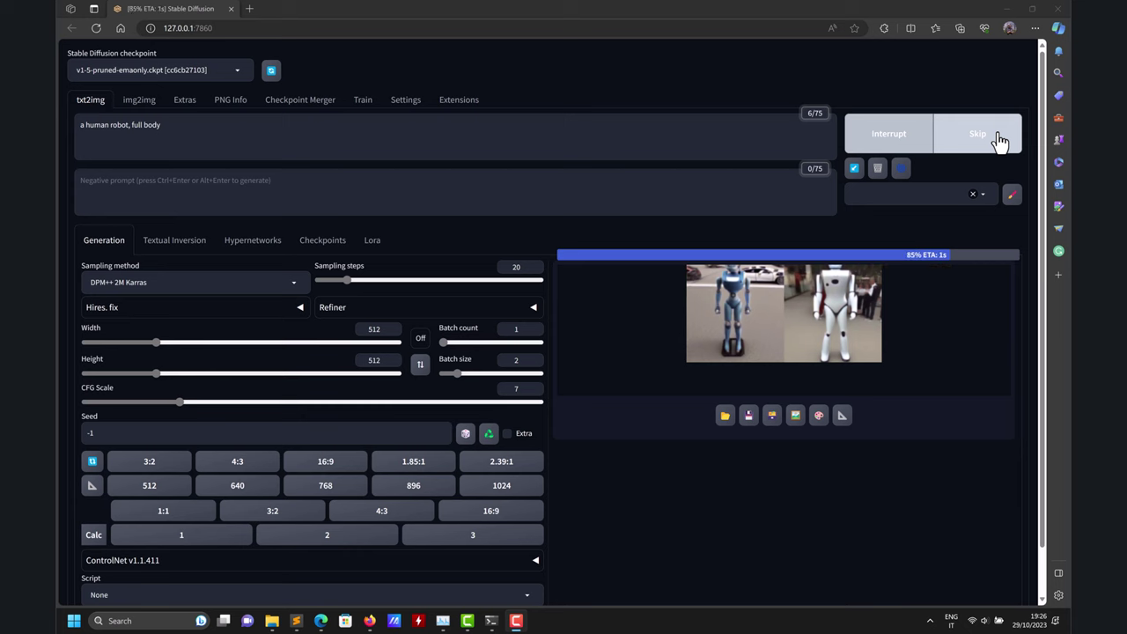
Step: Generate two batches of two 512 x 512 images from the prompt "a human robot, full body"
left_click(1000, 142)
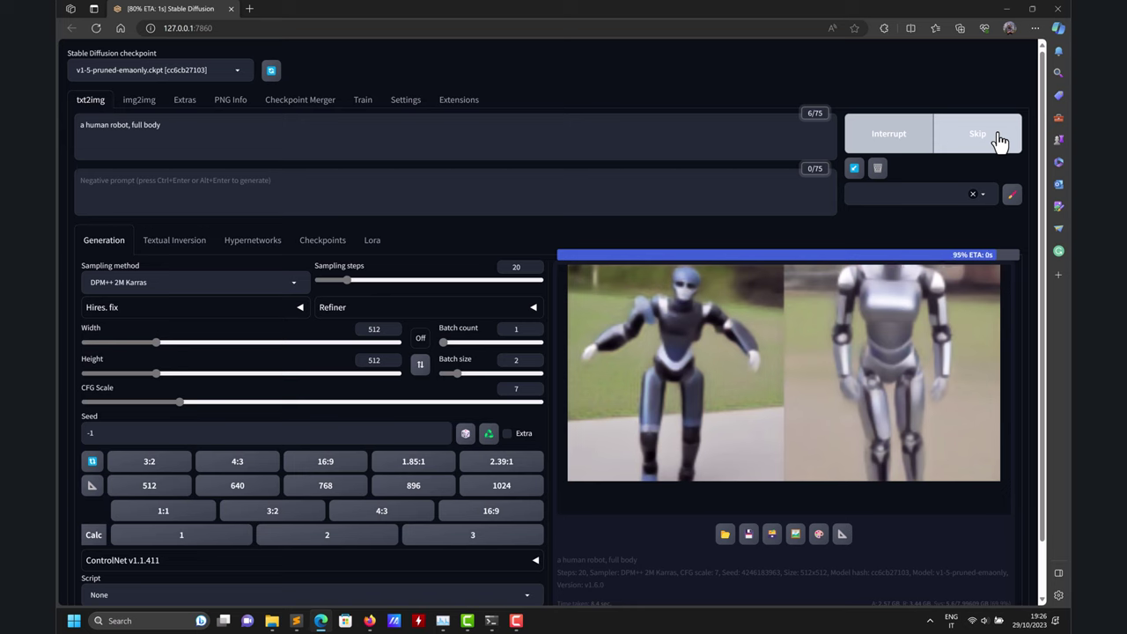
left_click(1000, 143)
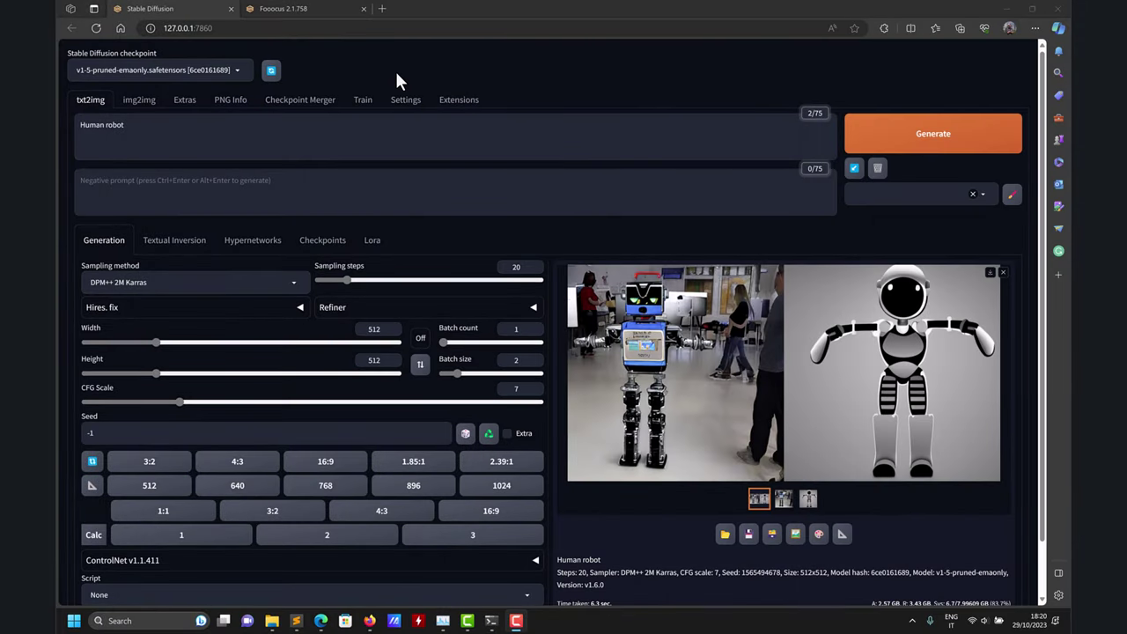
Step: Compare the "Human robot" images in the Fooocus and Stable Diffusion web interfaces, ending back on Stable Diffusion
left_click(308, 8)
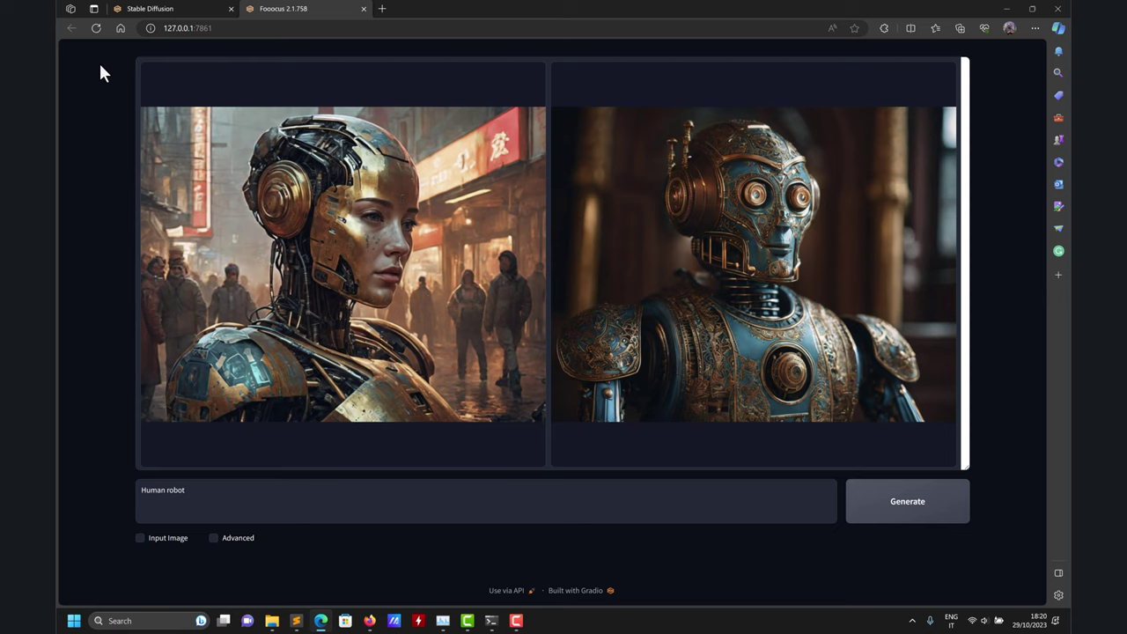
left_click(185, 9)
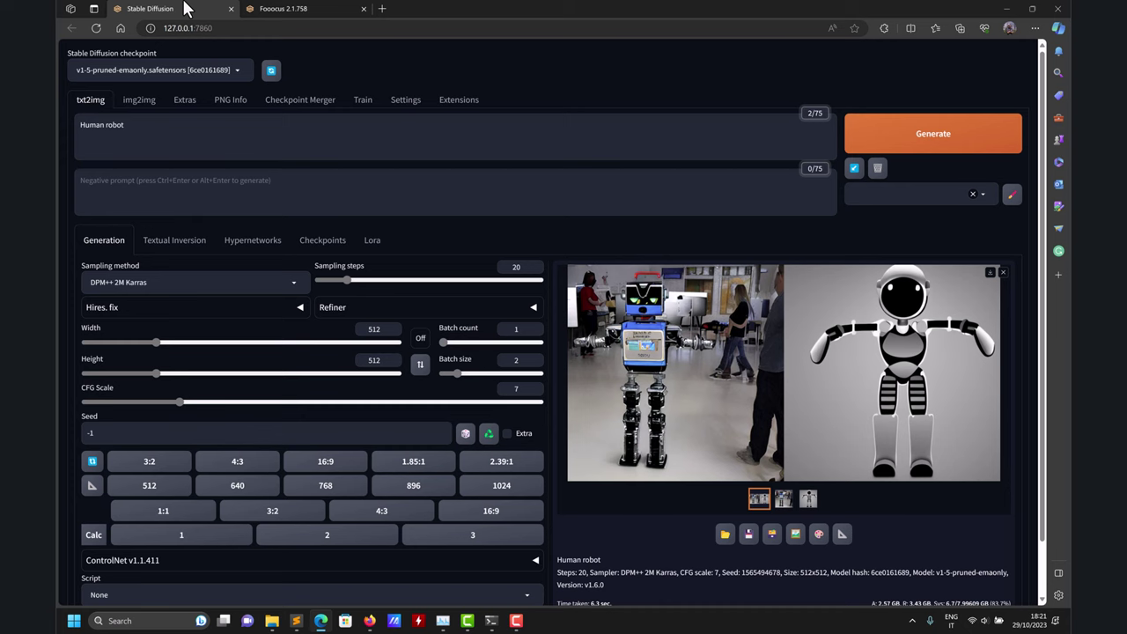
left_click(253, 9)
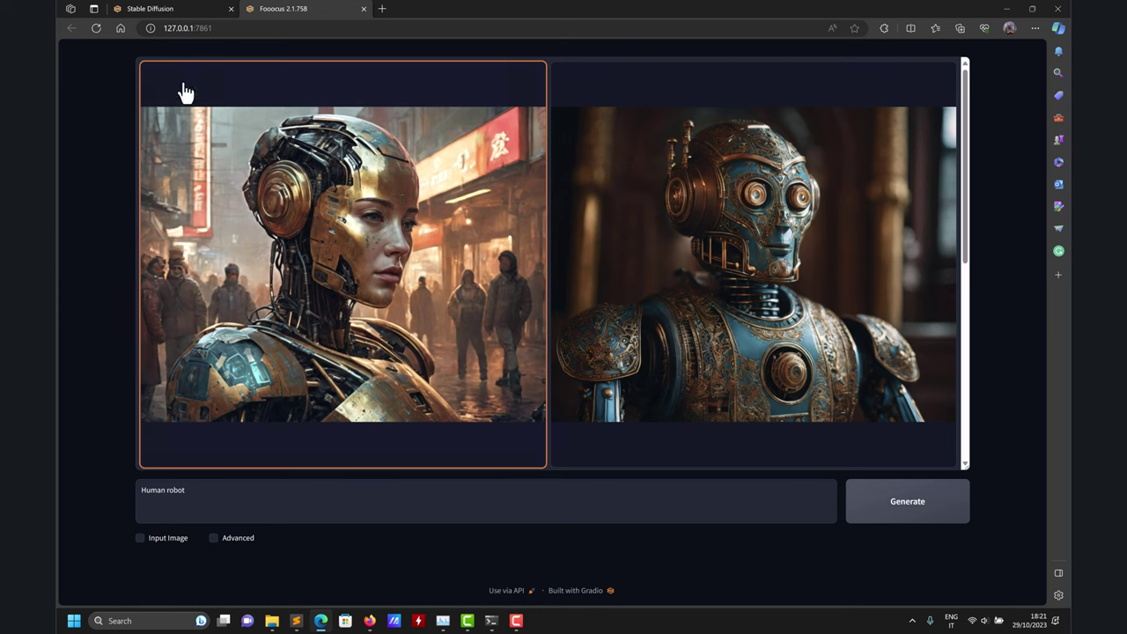
left_click(194, 10)
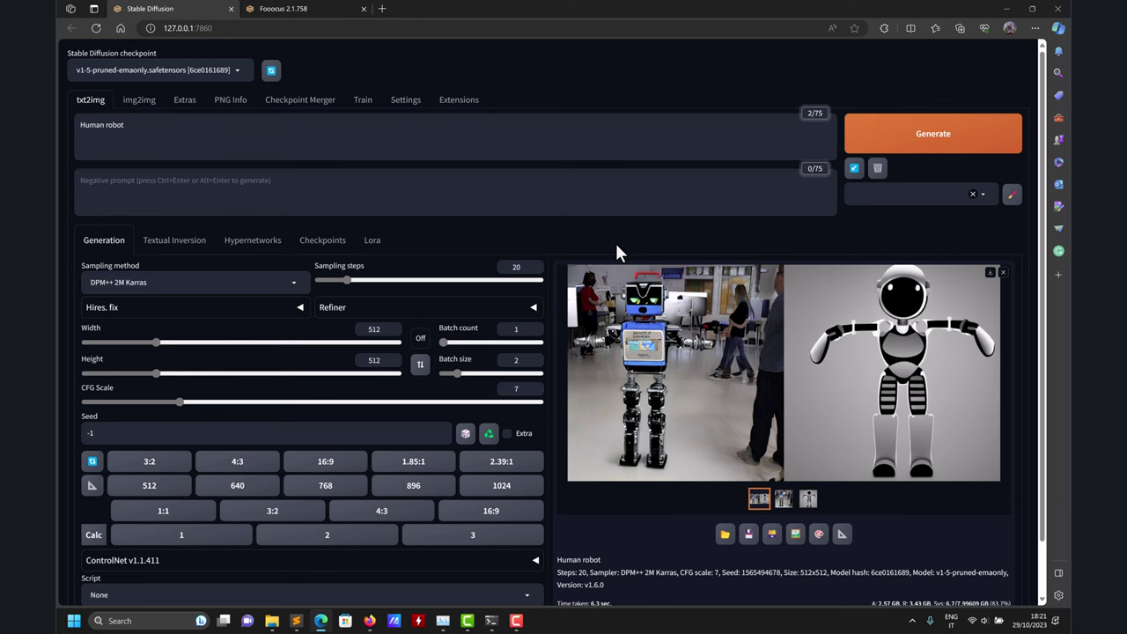
left_click(286, 9)
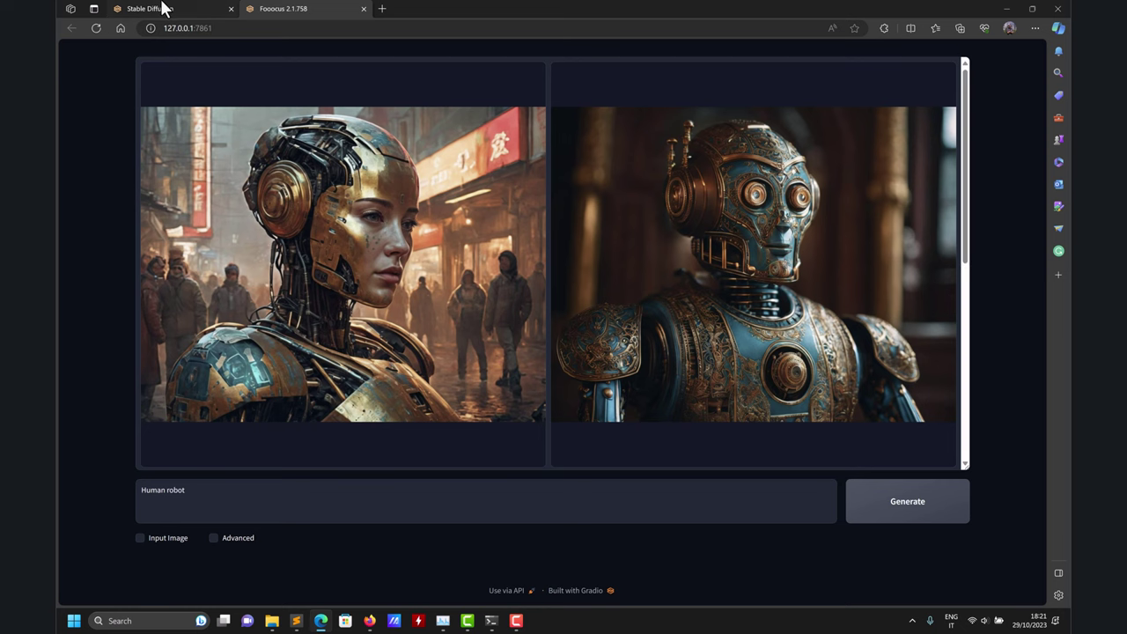
left_click(161, 8)
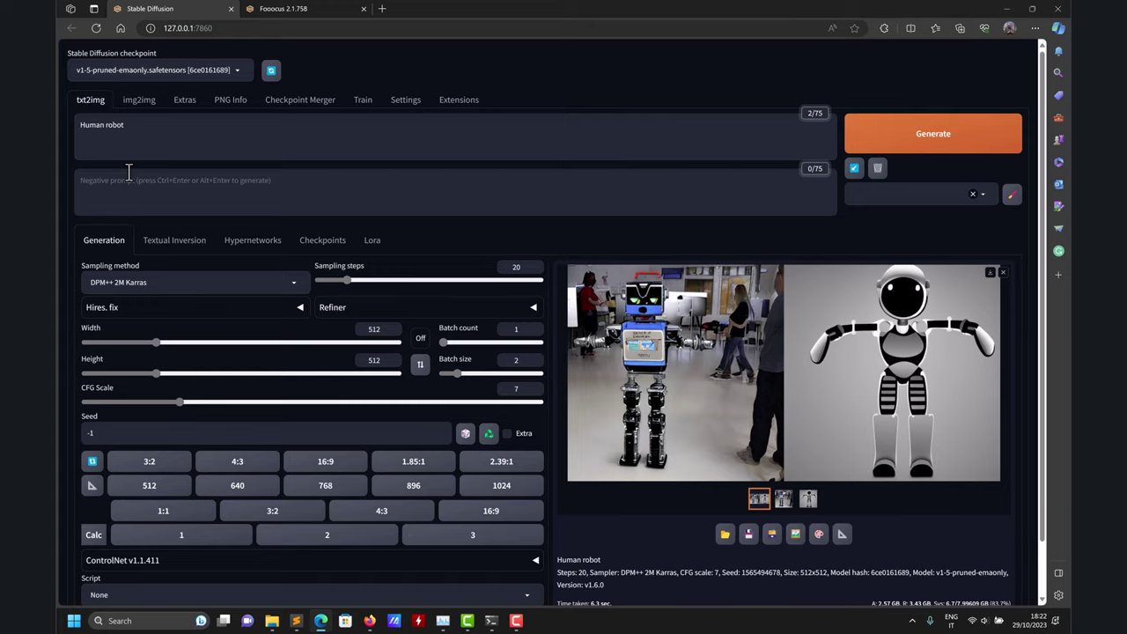
Step: Look through the img2img, Extras, PNG Info, Checkpoint Merger, Train, Settings and Extensions pages, and return to txt2img
left_click(139, 103)
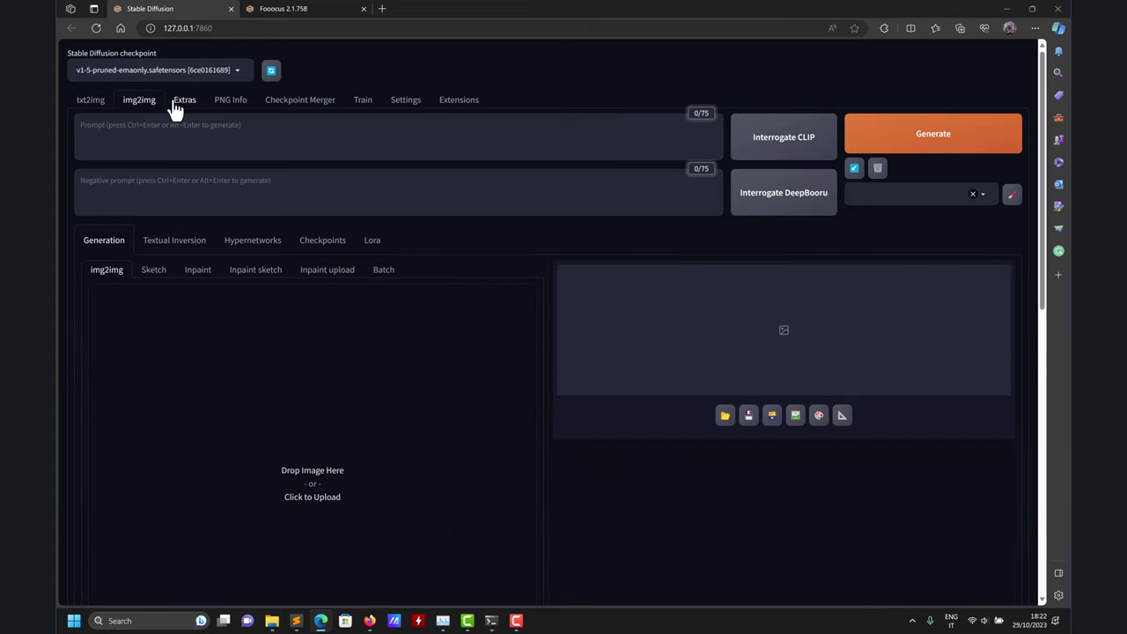
left_click(182, 104)
left_click(222, 104)
left_click(274, 104)
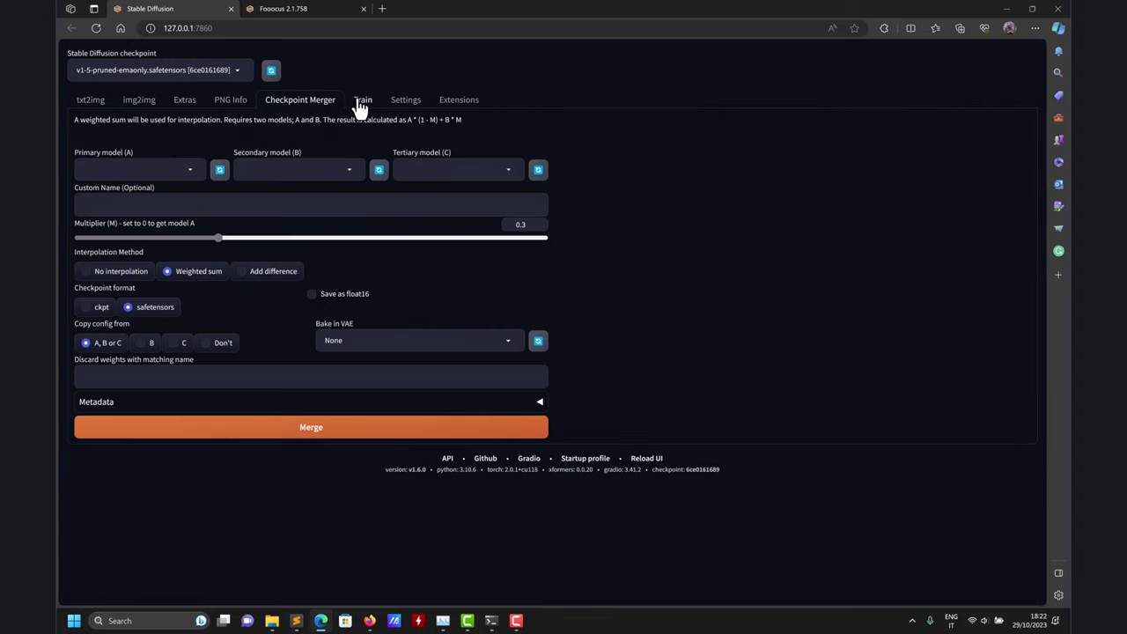
left_click(361, 104)
left_click(407, 102)
left_click(461, 103)
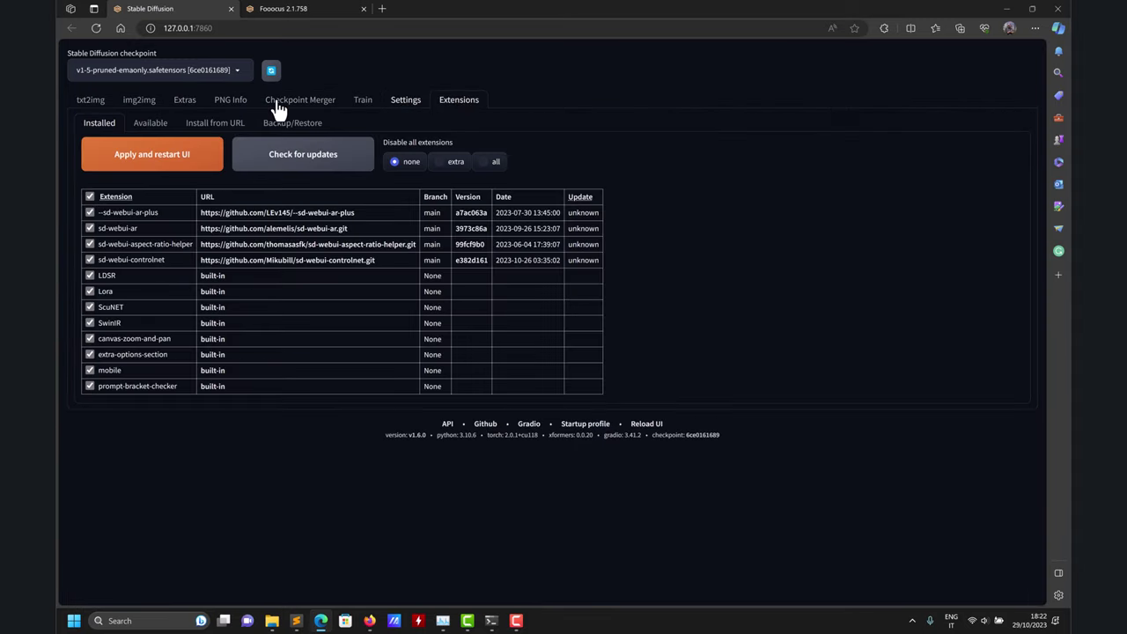
left_click(91, 103)
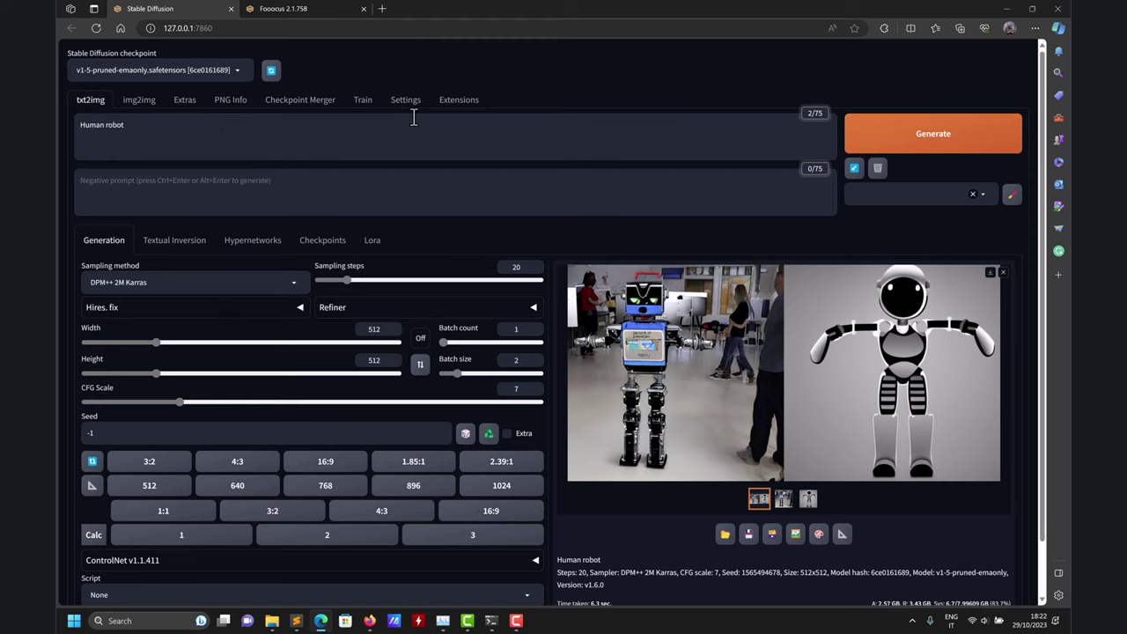
Step: Examine txt2img's Textual Inversion, Hypernetworks, Checkpoints and Lora sections, and return to the Generation settings
scroll(432, 132, "down", 2)
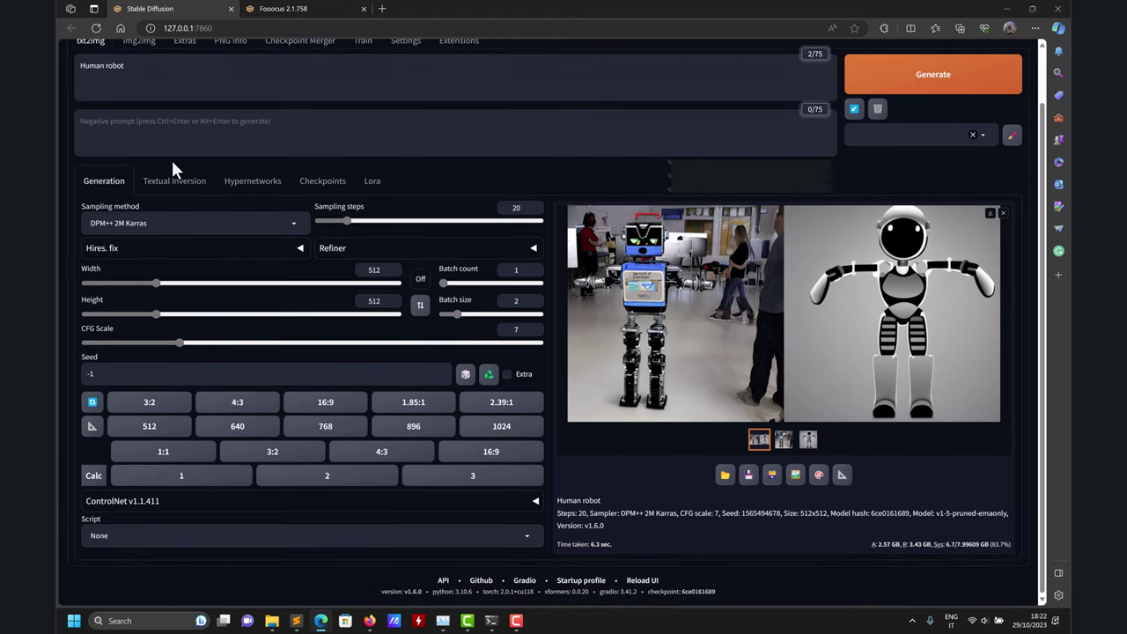
left_click(176, 182)
left_click(252, 182)
left_click(324, 182)
left_click(372, 182)
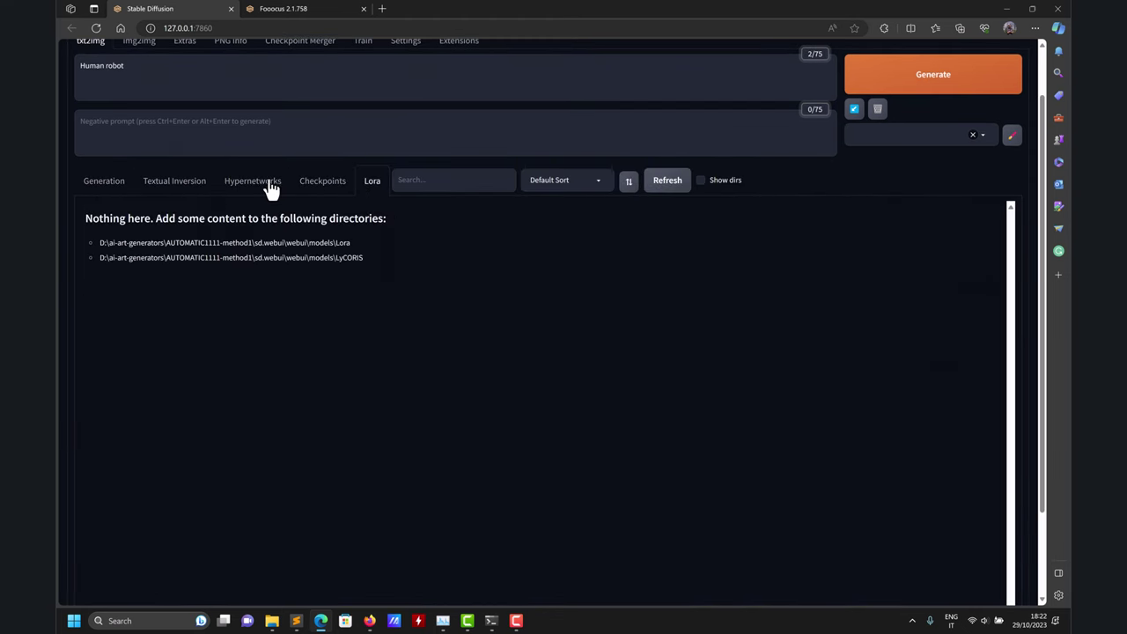
left_click(105, 182)
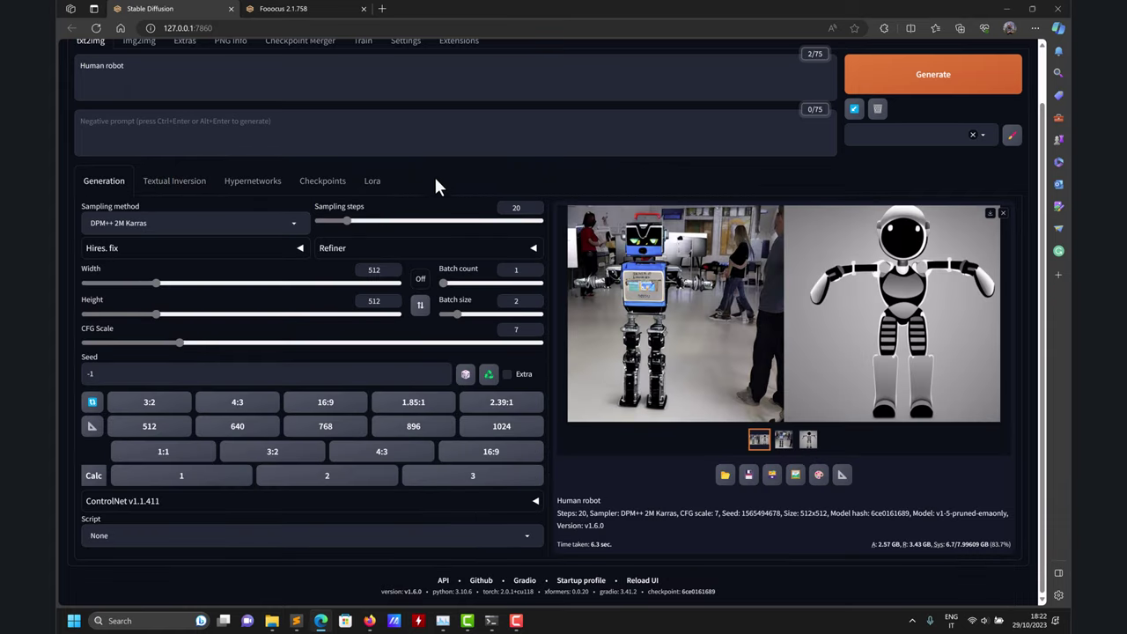
scroll(434, 173, "up", 1)
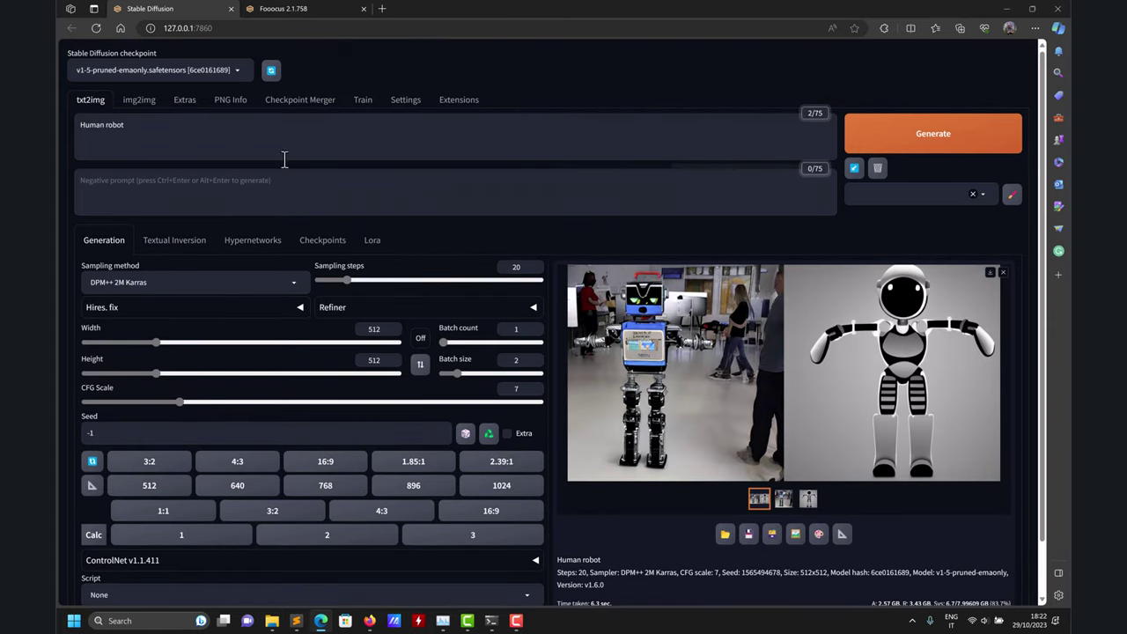
Step: View the Fooocus interface for comparison and return to the Stable Diffusion page
left_click(296, 10)
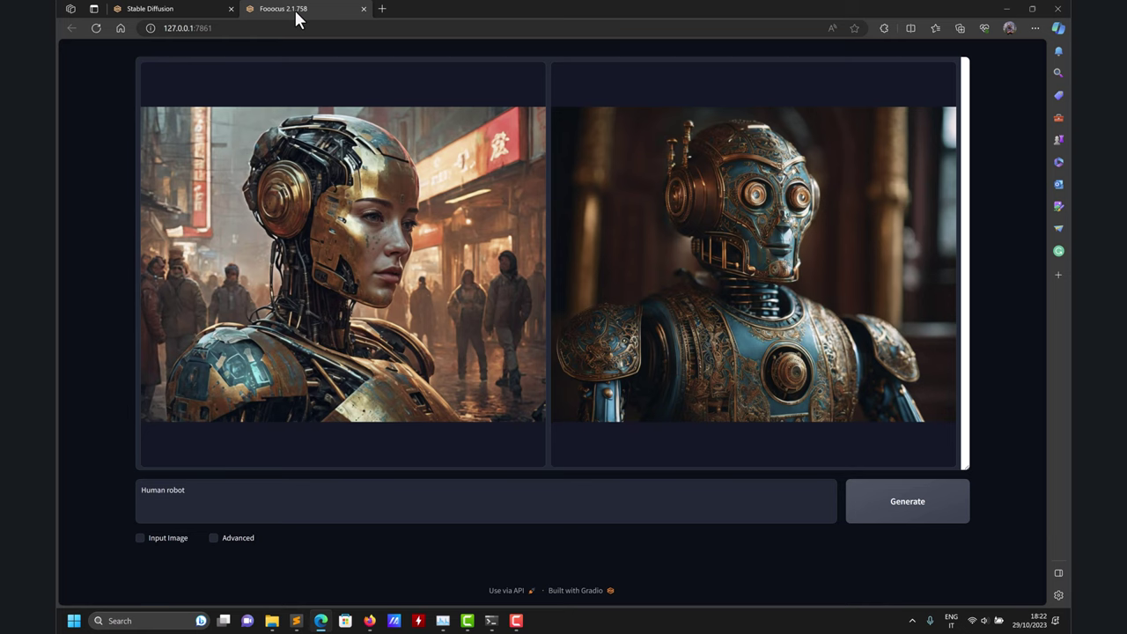
left_click(181, 8)
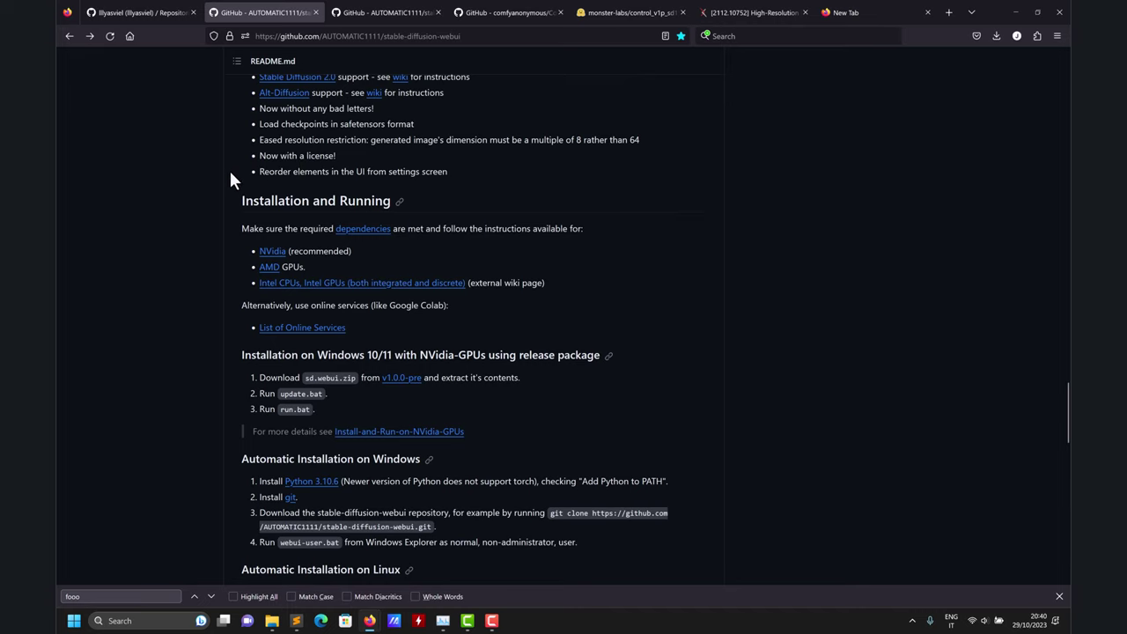
Step: Examine the Windows 10/11 NVidia release-package installation instructions in the AUTOMATIC1111 GitHub README
scroll(230, 176, "up", 1)
scroll(231, 179, "up", 1)
scroll(233, 179, "down", 2)
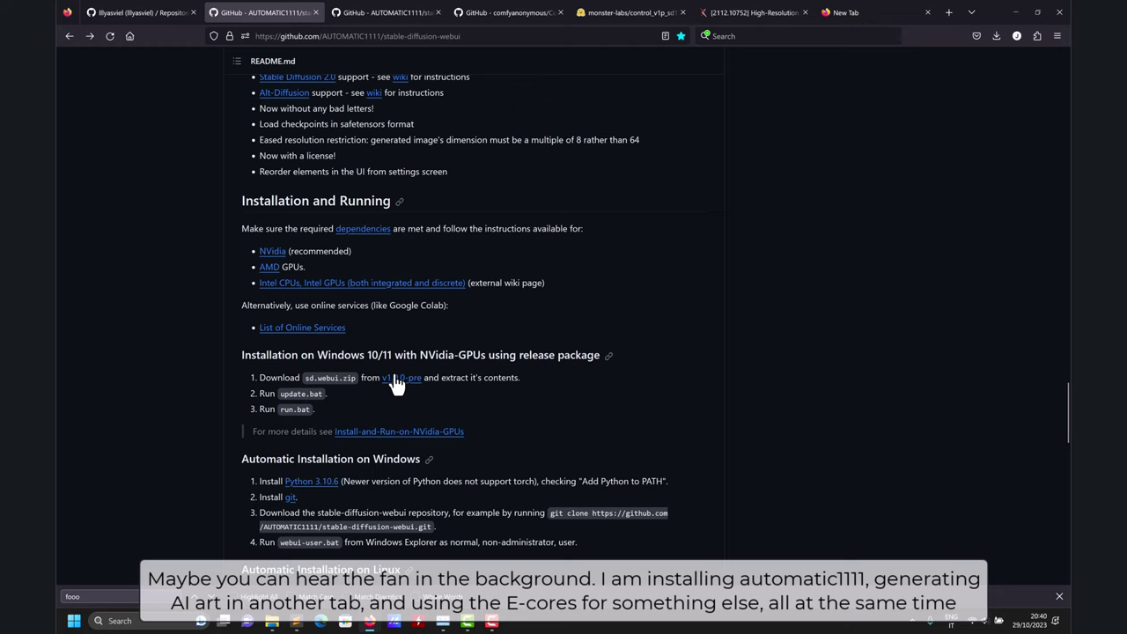
Step: In File Explorer, extract sd.webui.zip inside the XA1111-v1 folder to the sd.webui subfolder, and close the extra window of extracted files
mouse_move(274, 627)
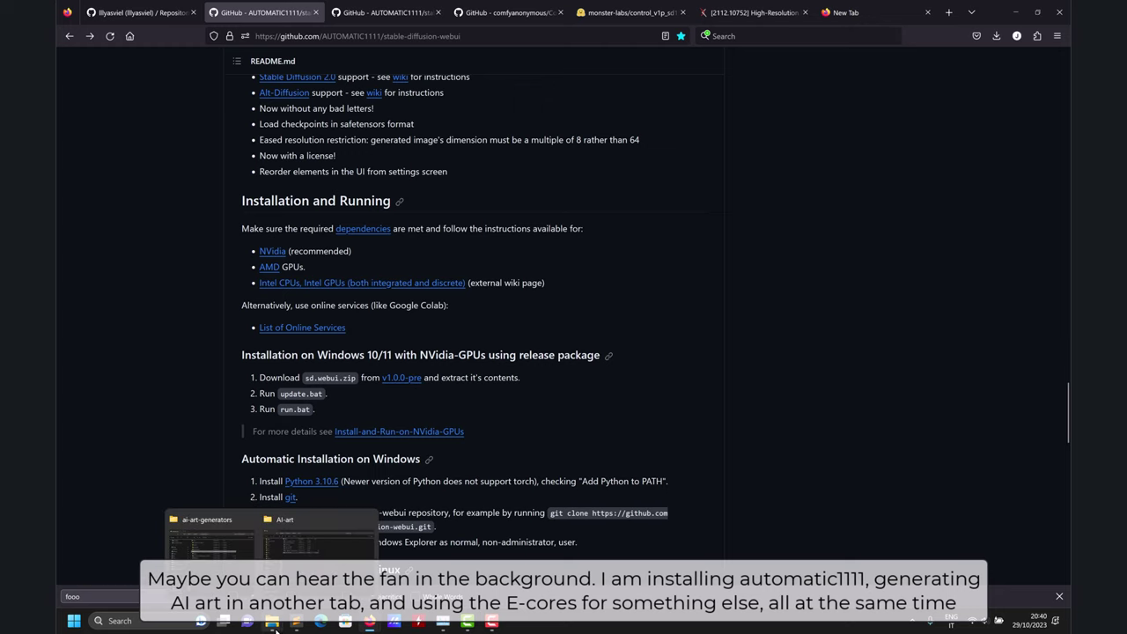
left_click(209, 539)
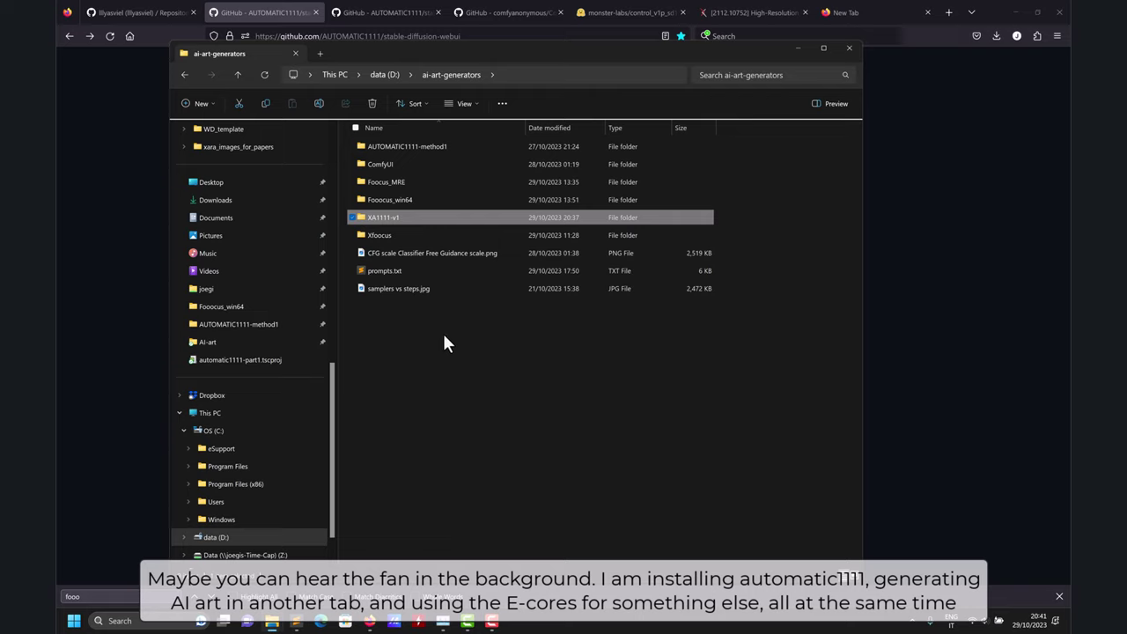
double_click(377, 216)
right_click(384, 147)
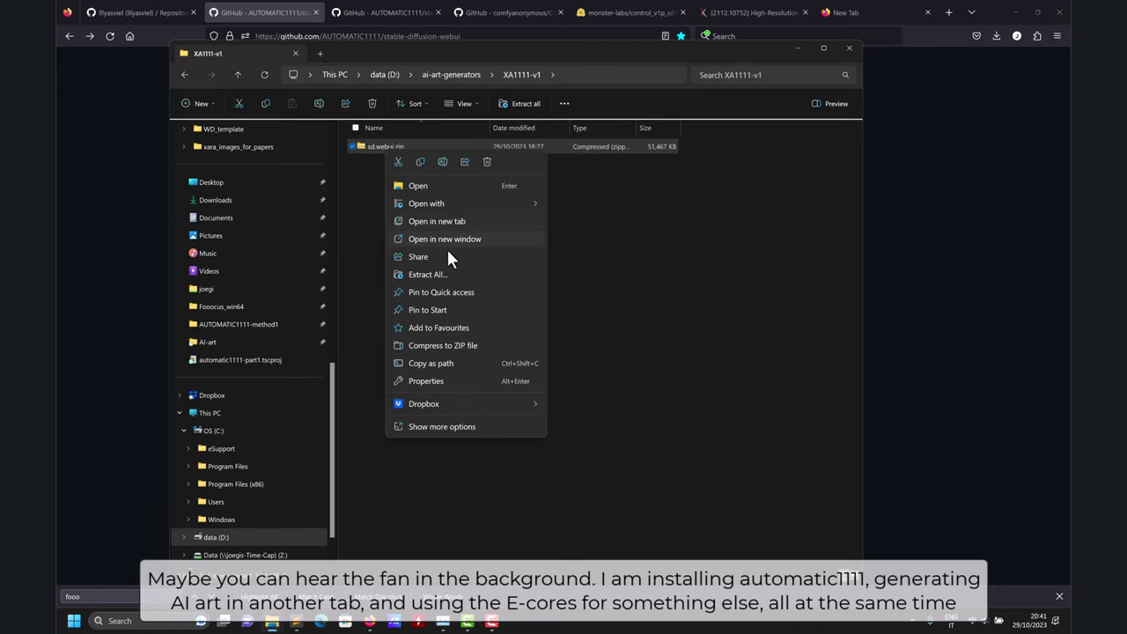
left_click(440, 274)
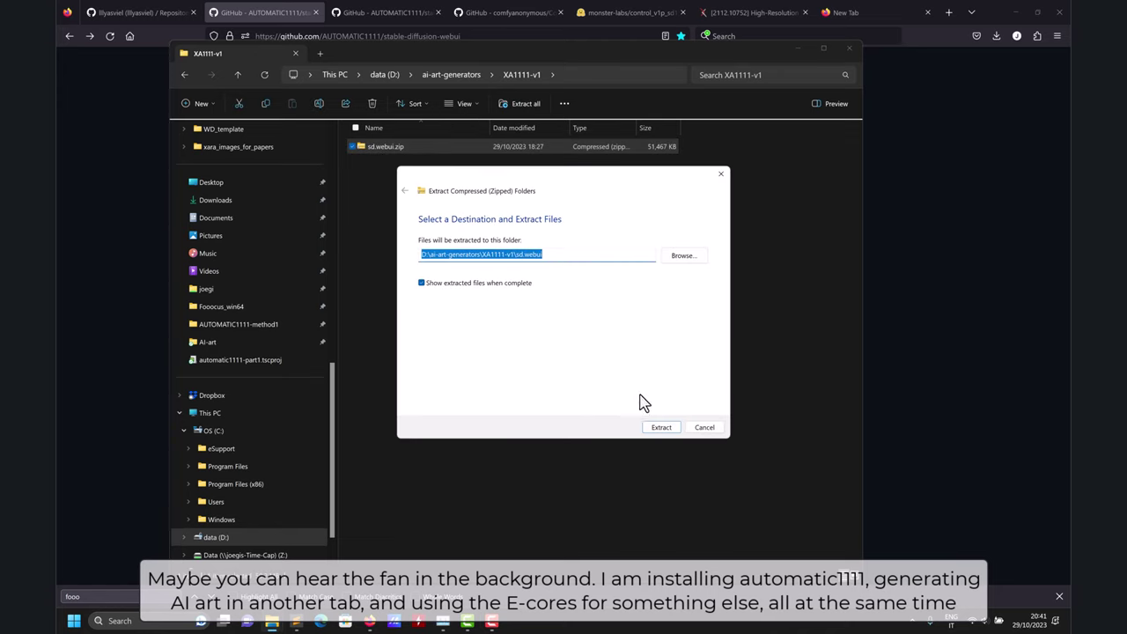
left_click(661, 427)
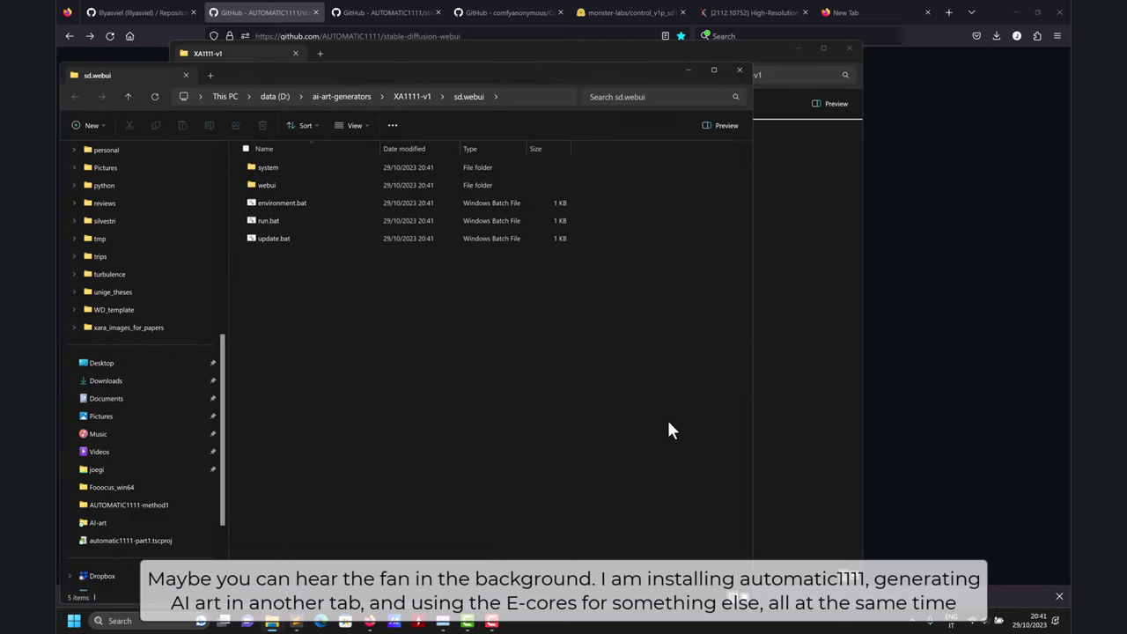
left_click(739, 69)
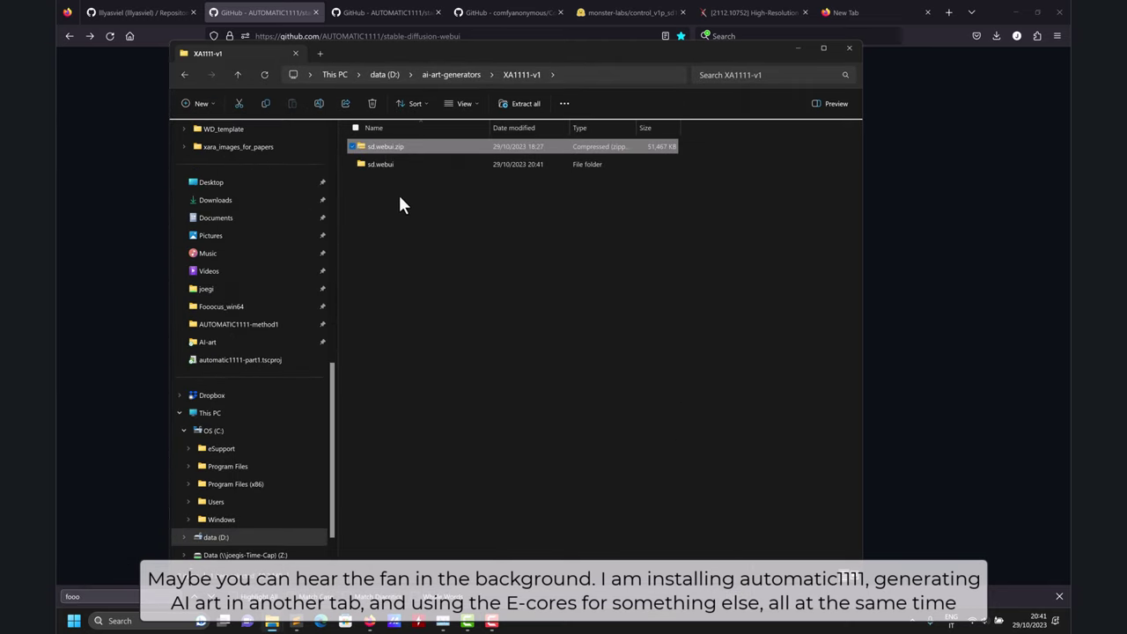
Step: Run update.bat from the extracted sd.webui folder, allowing it past SmartScreen, and dismiss the console once the update finishes
double_click(391, 166)
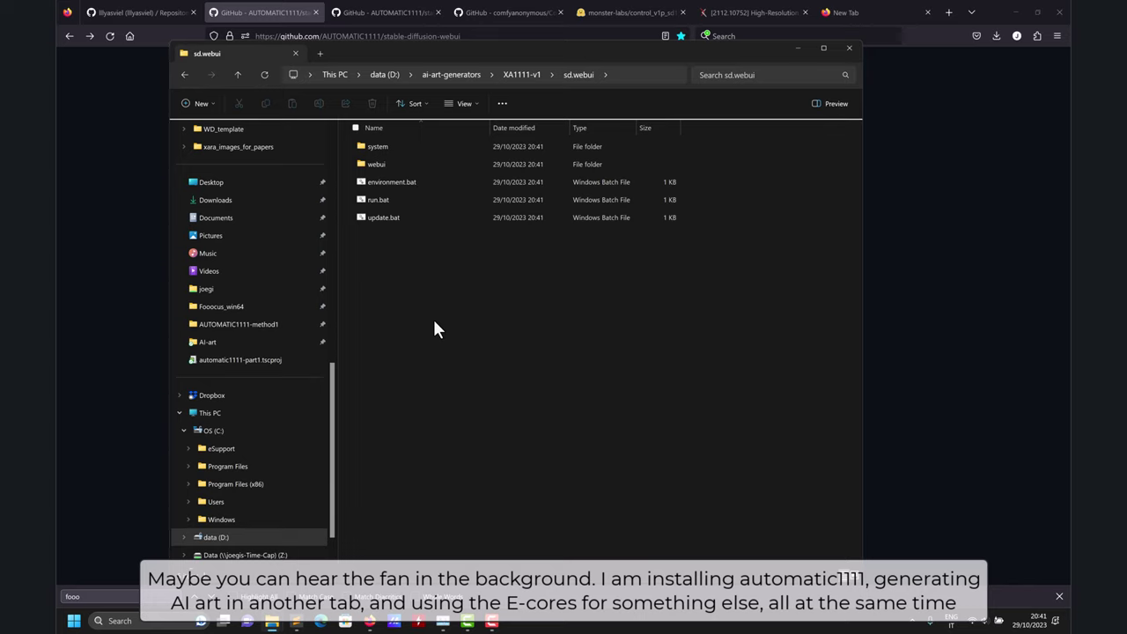
left_click(389, 217)
double_click(388, 217)
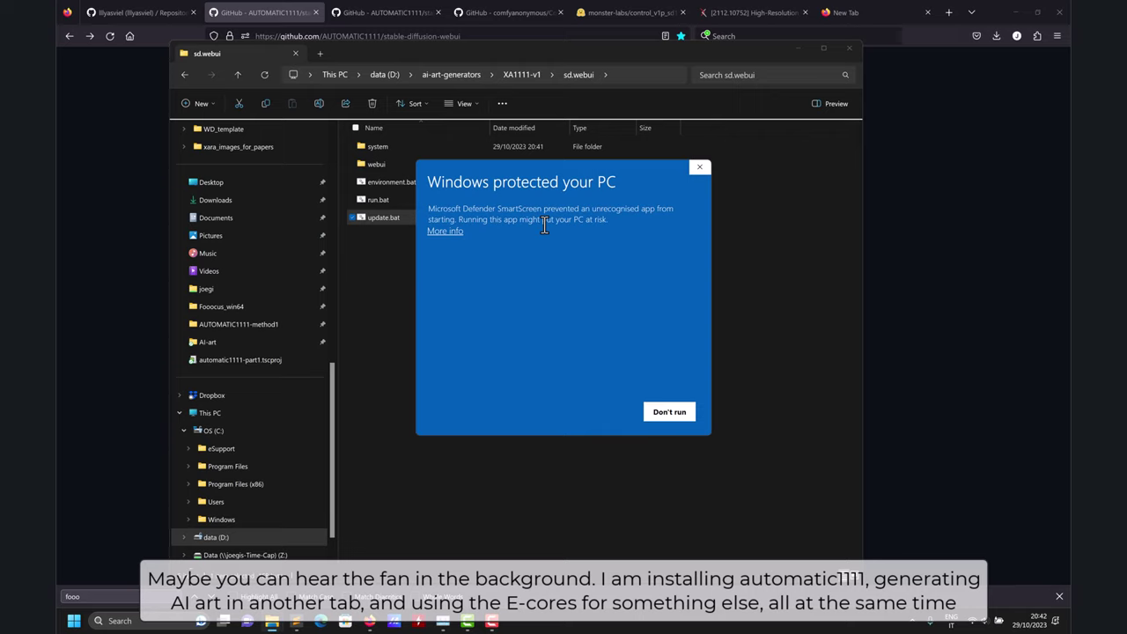
left_click(449, 232)
left_click(610, 418)
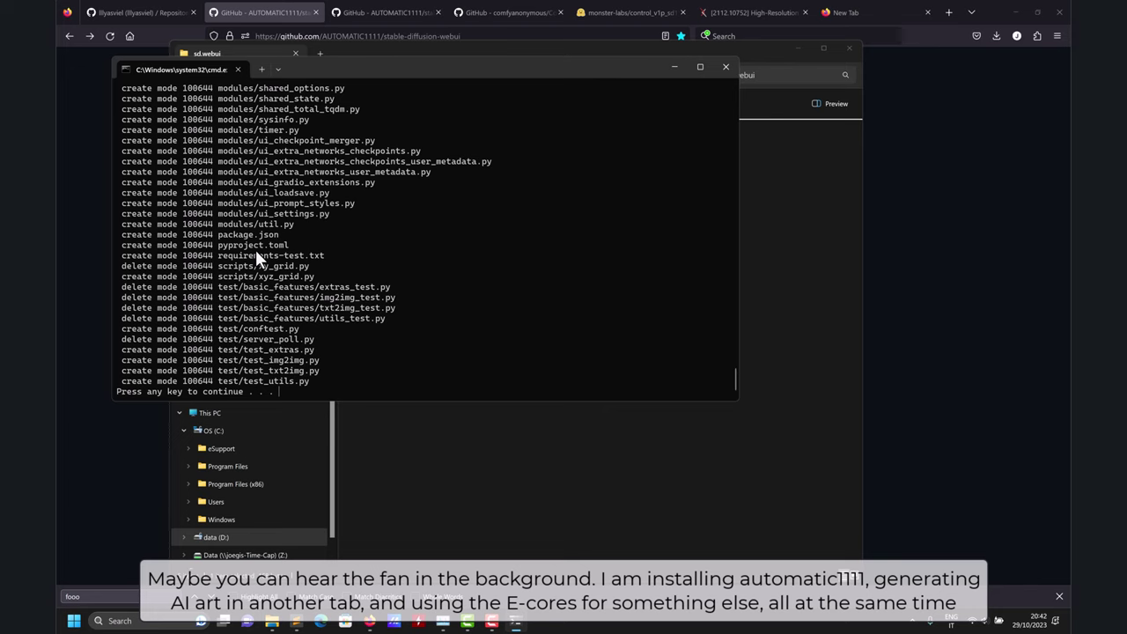
key("Return")
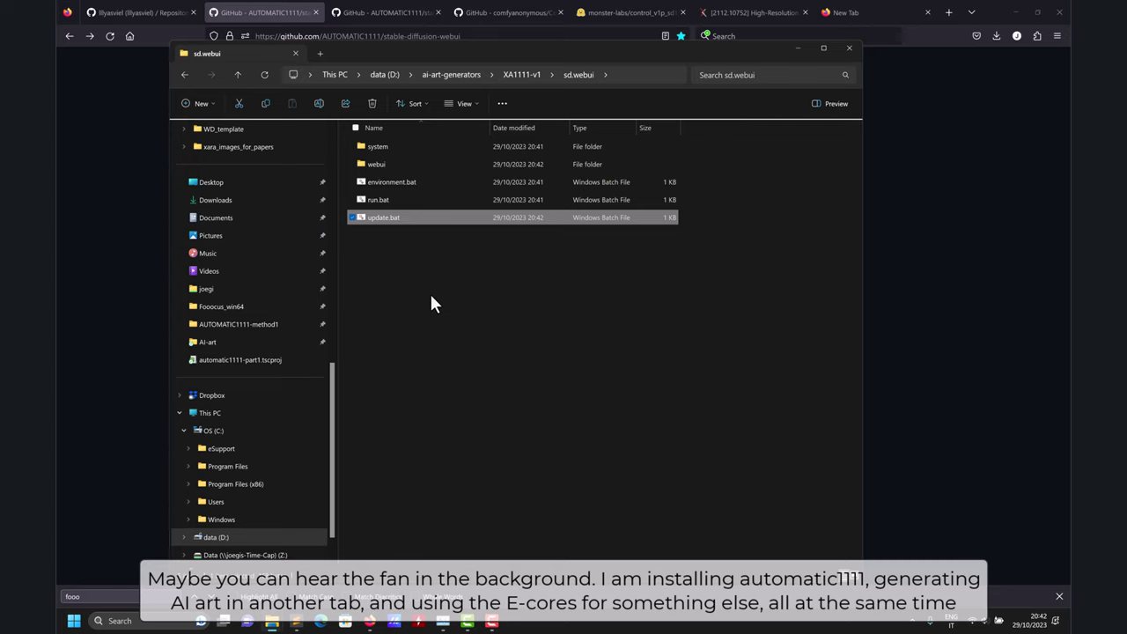
Step: Launch run.bat in the sd.webui folder, allowing it past SmartScreen, to install and start the web UI
double_click(409, 204)
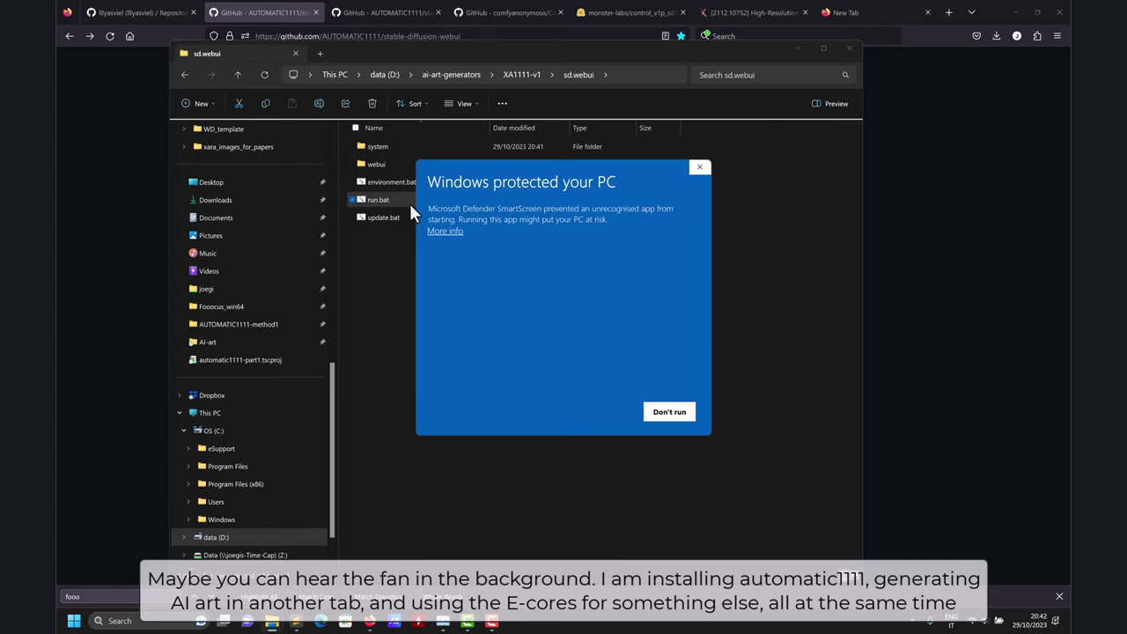
left_click(445, 233)
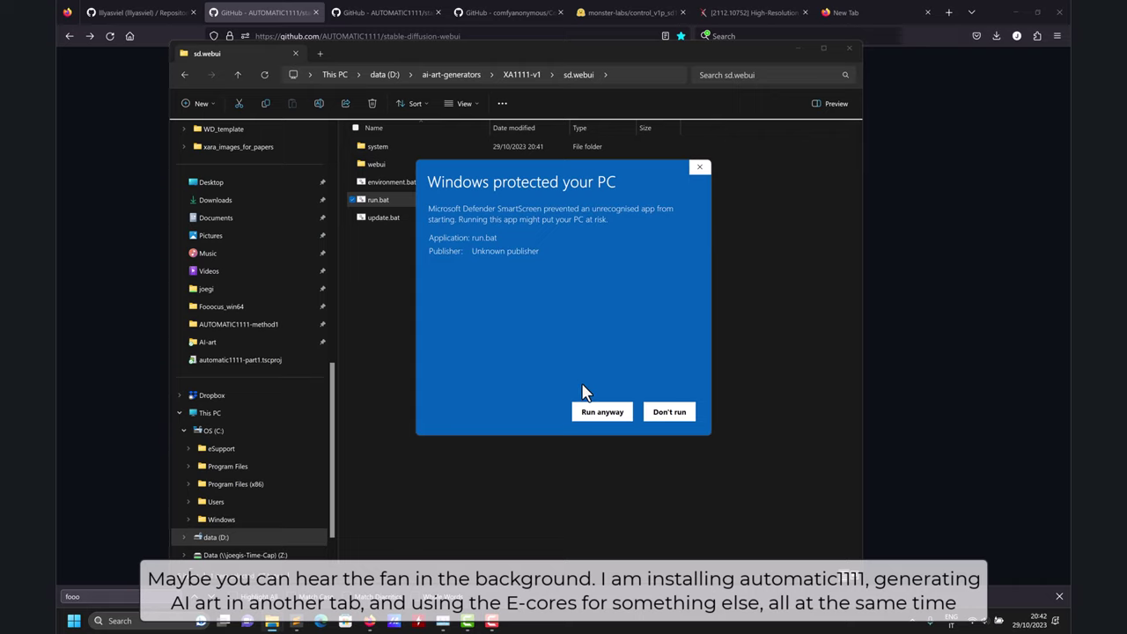
left_click(602, 412)
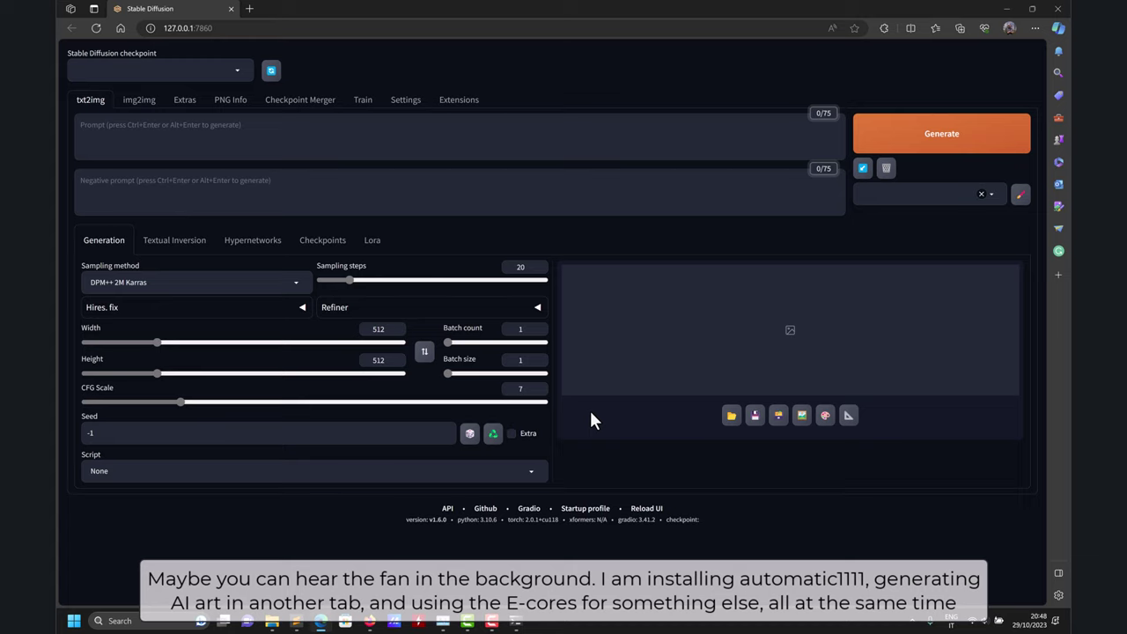
Step: Minimise the browser and widen the console window to read the web UI's installation and startup log
left_click(1006, 9)
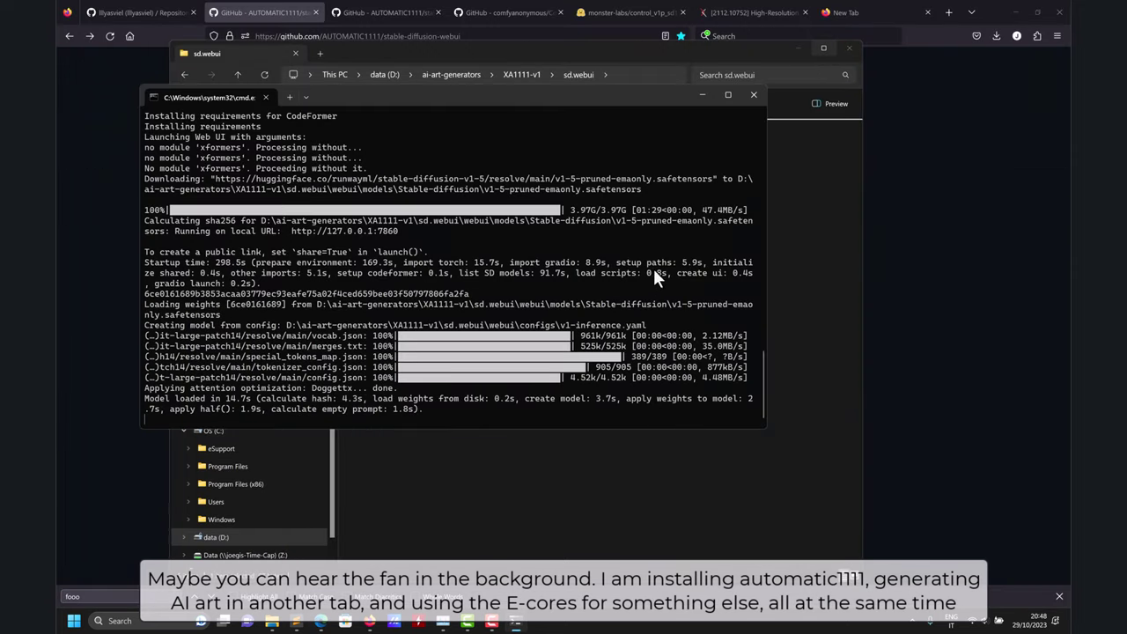
left_click_drag(765, 267, 976, 261)
left_click_drag(976, 262, 991, 261)
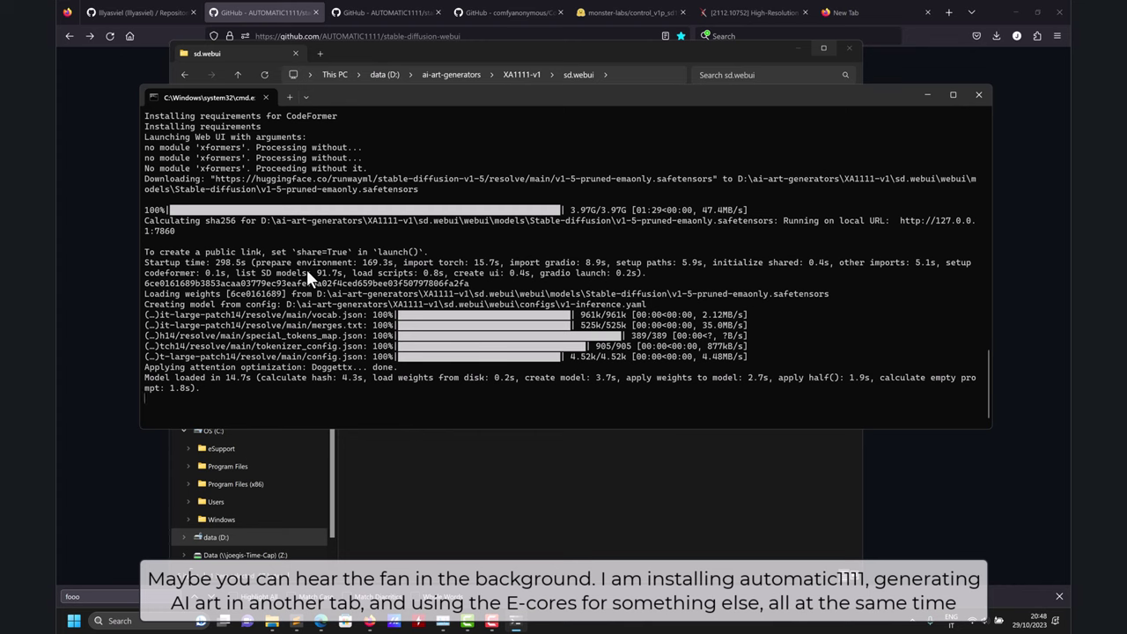
Step: Stop the running web UI by closing its console window, and close its Stable Diffusion browser window
left_click(385, 473)
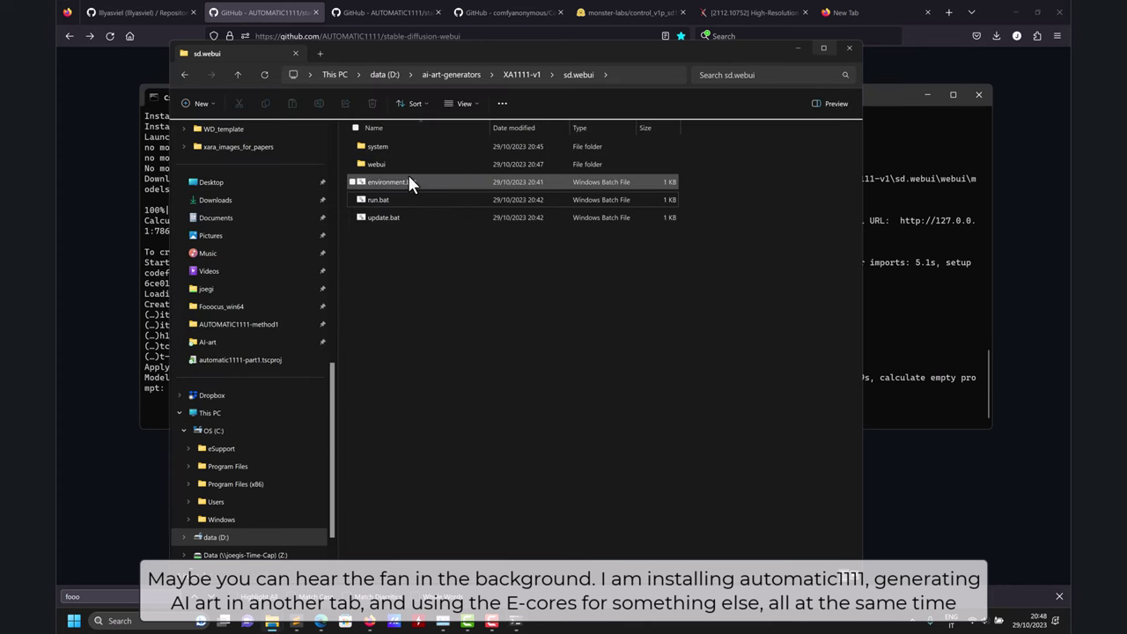
left_click(900, 162)
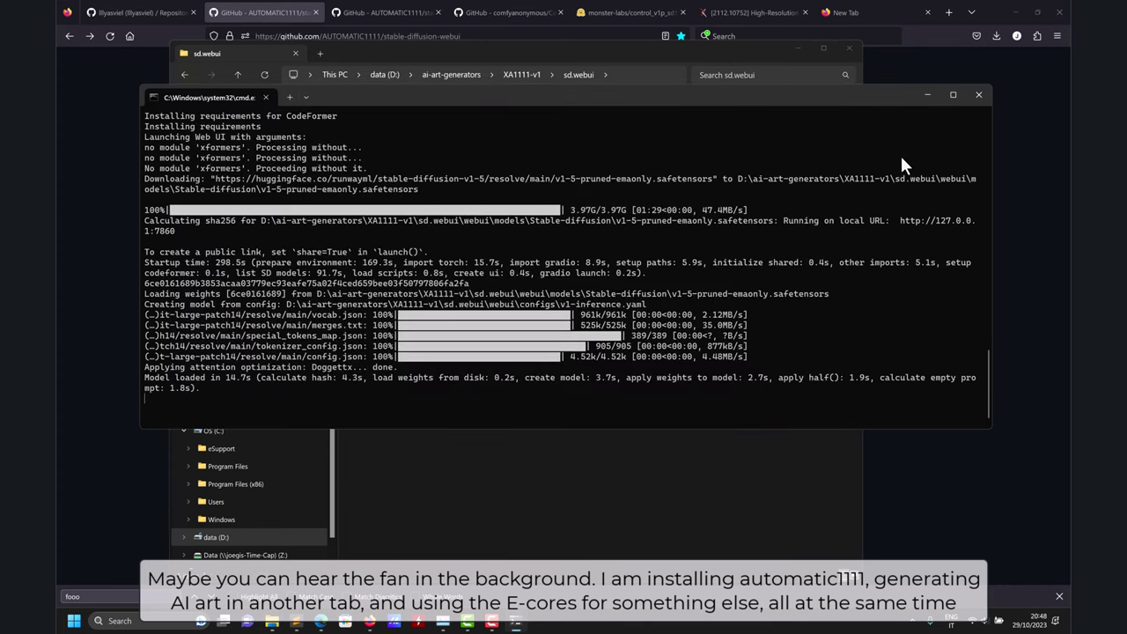
left_click_drag(586, 90, 522, 165)
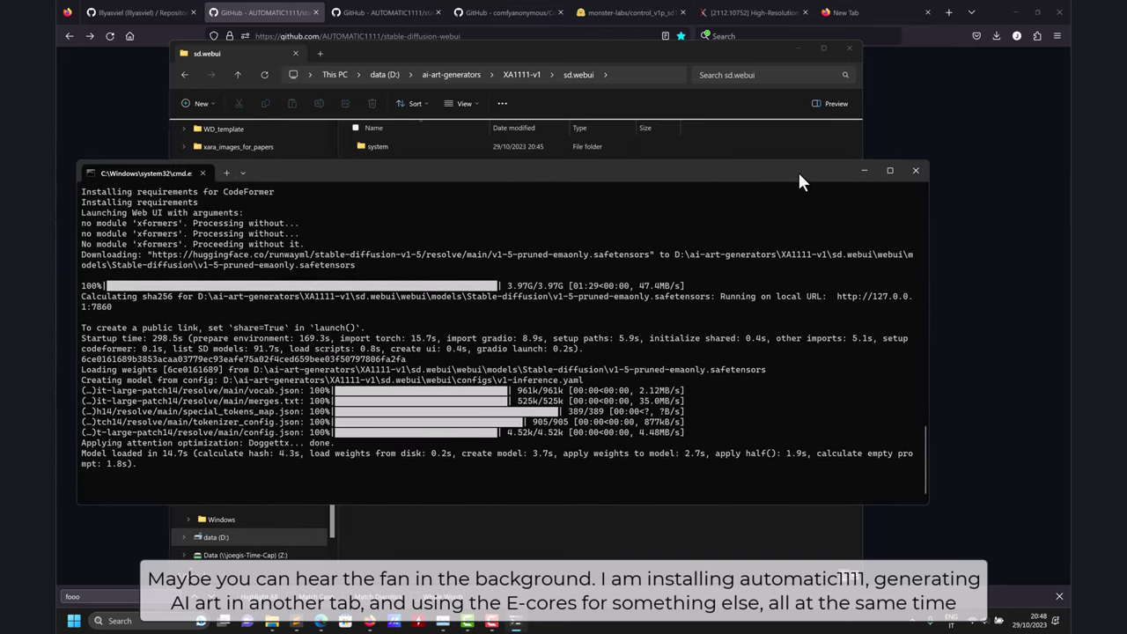
left_click(917, 171)
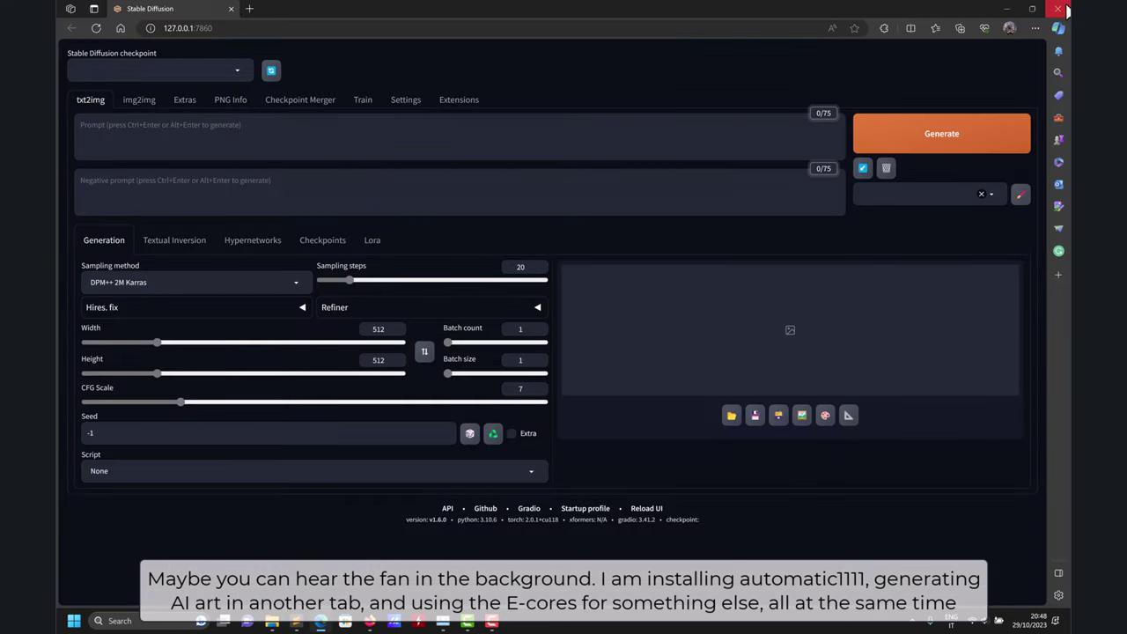
left_click(1061, 8)
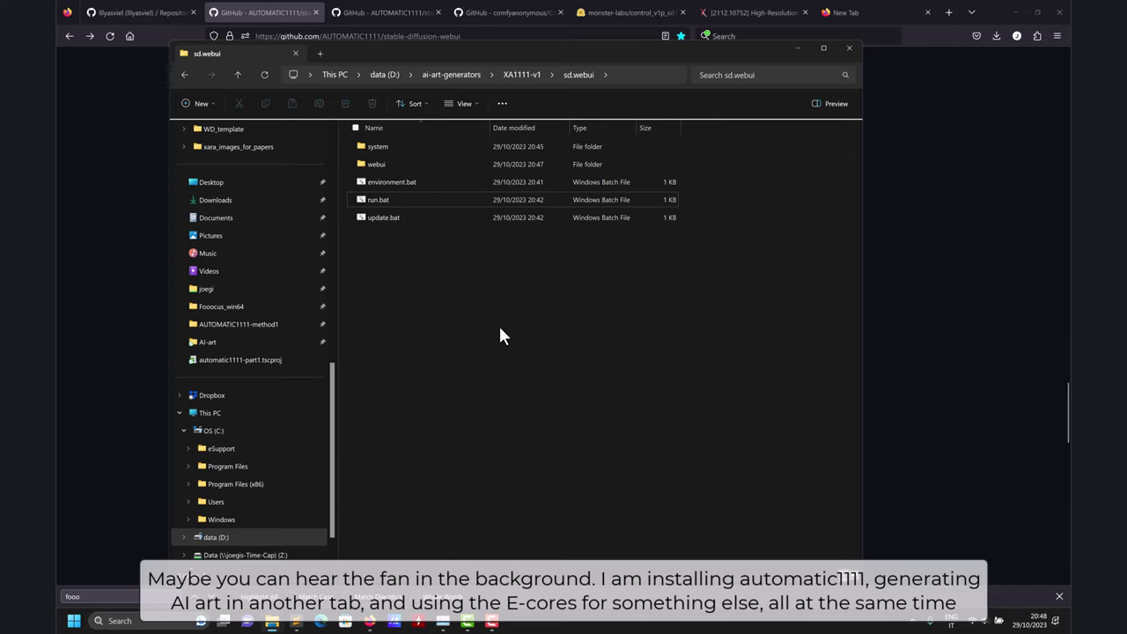
Step: Relaunch the web UI with run.bat in the sd.webui folder, check its startup log, and minimise the console
left_click(389, 202)
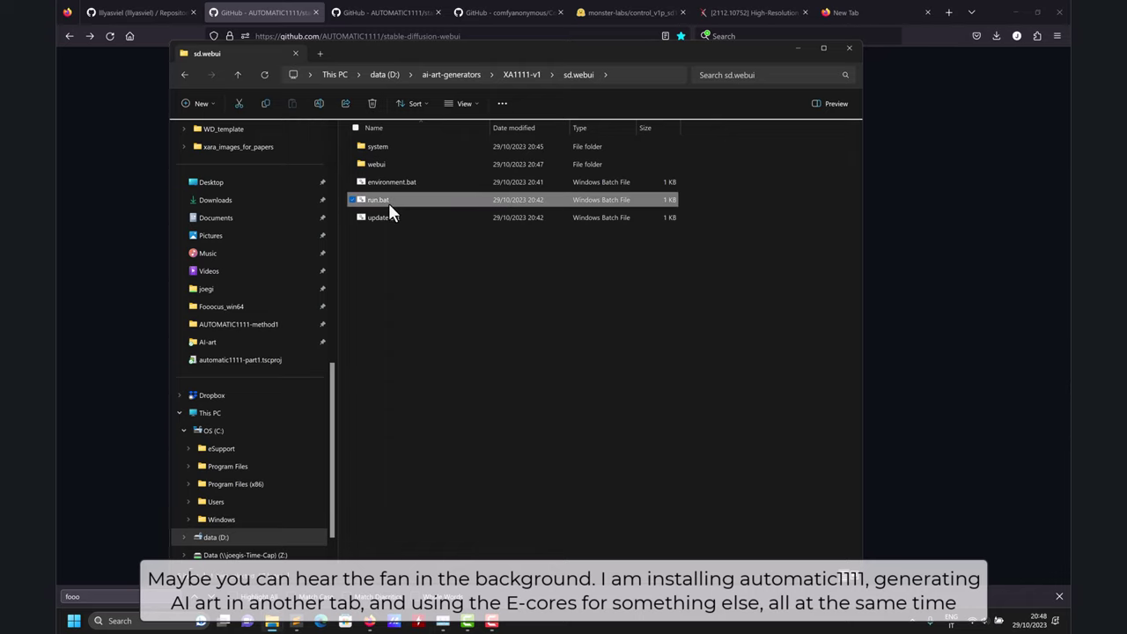
double_click(388, 203)
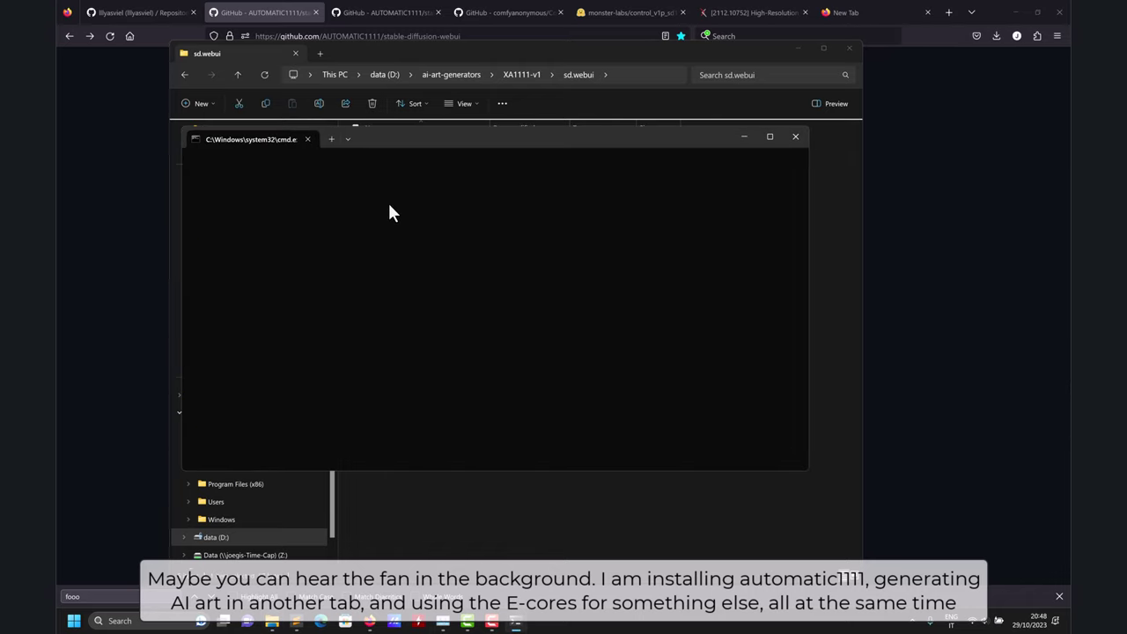
left_click_drag(557, 136, 774, 224)
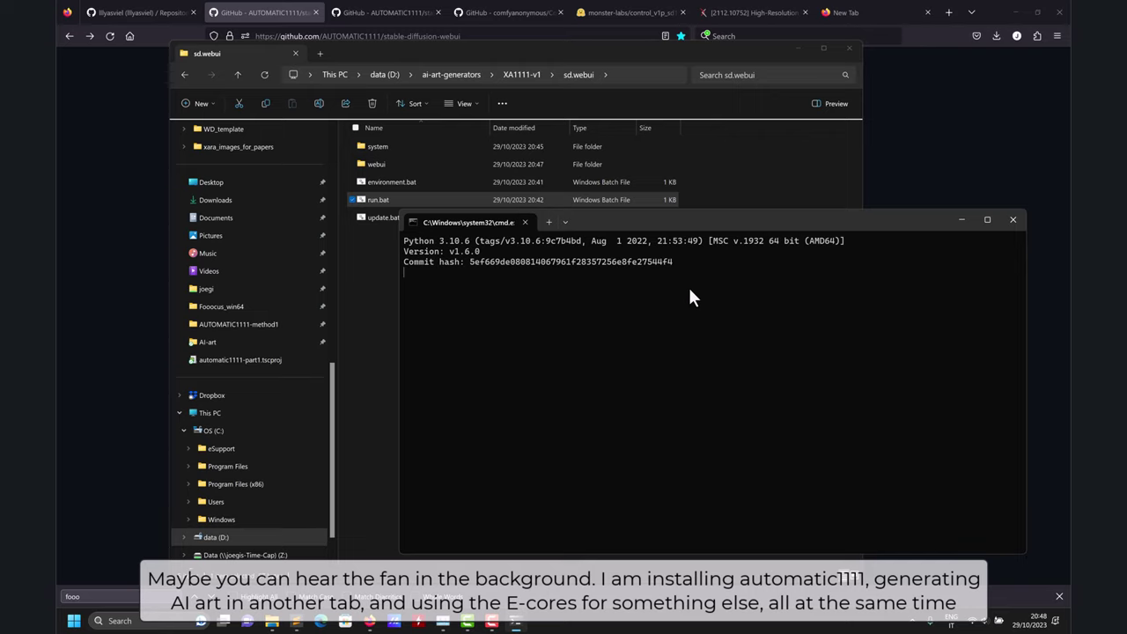
left_click_drag(736, 223, 737, 244)
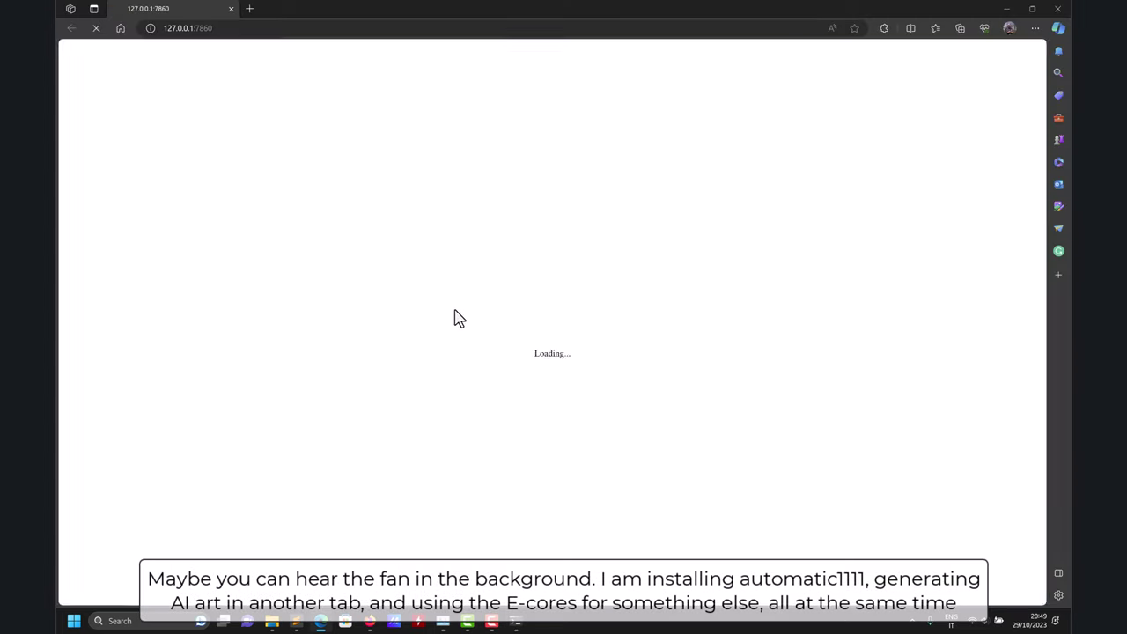
key("alt+Tab")
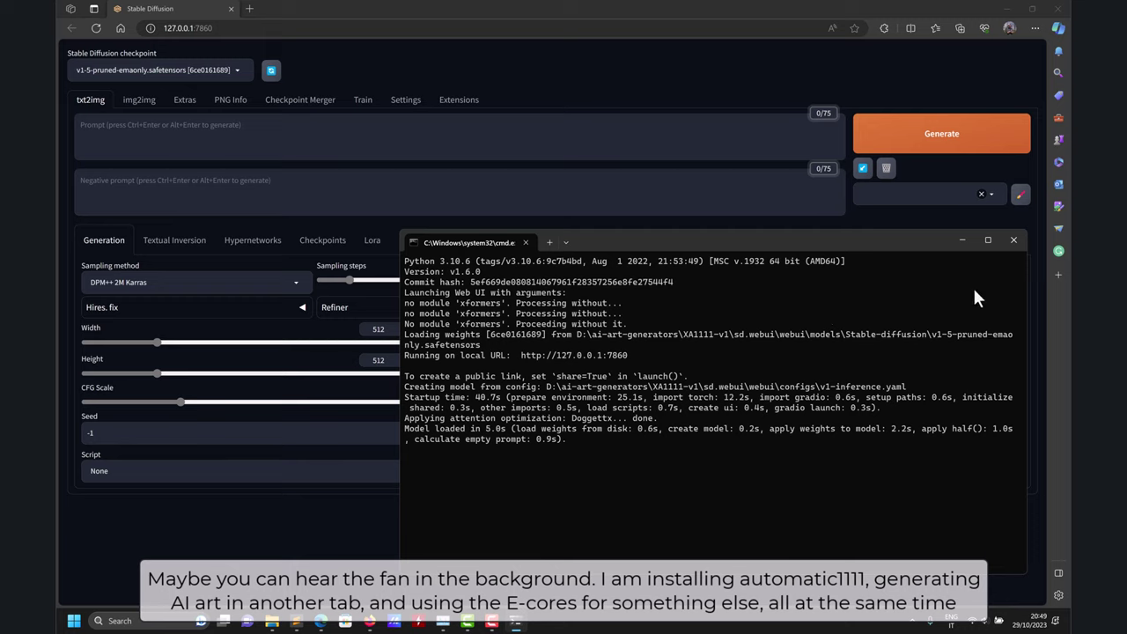
left_click(957, 243)
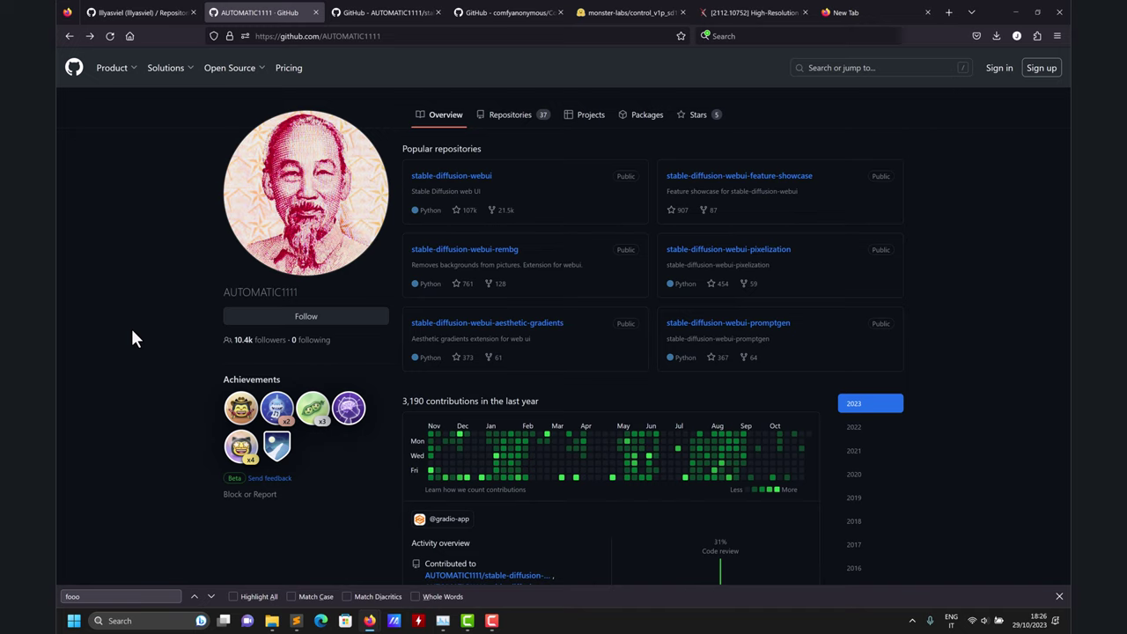
Step: Open AUTOMATIC1111's stable-diffusion-webui repository on GitHub and examine the README's feature list and installation instructions
left_click(486, 185)
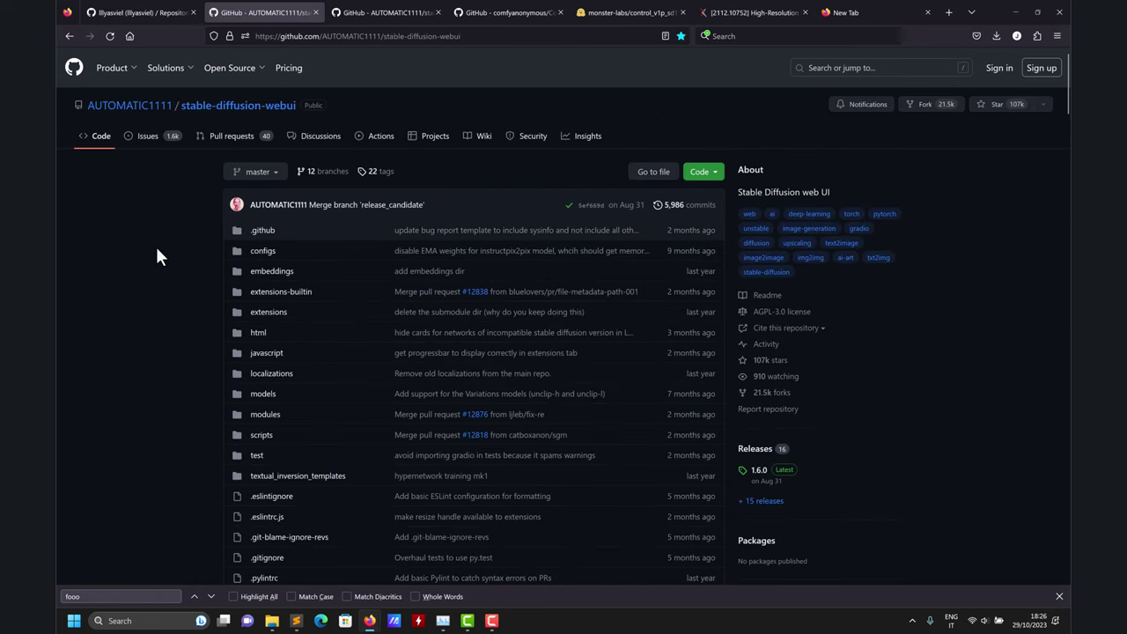
scroll(158, 248, "down", 15)
scroll(158, 249, "down", 10)
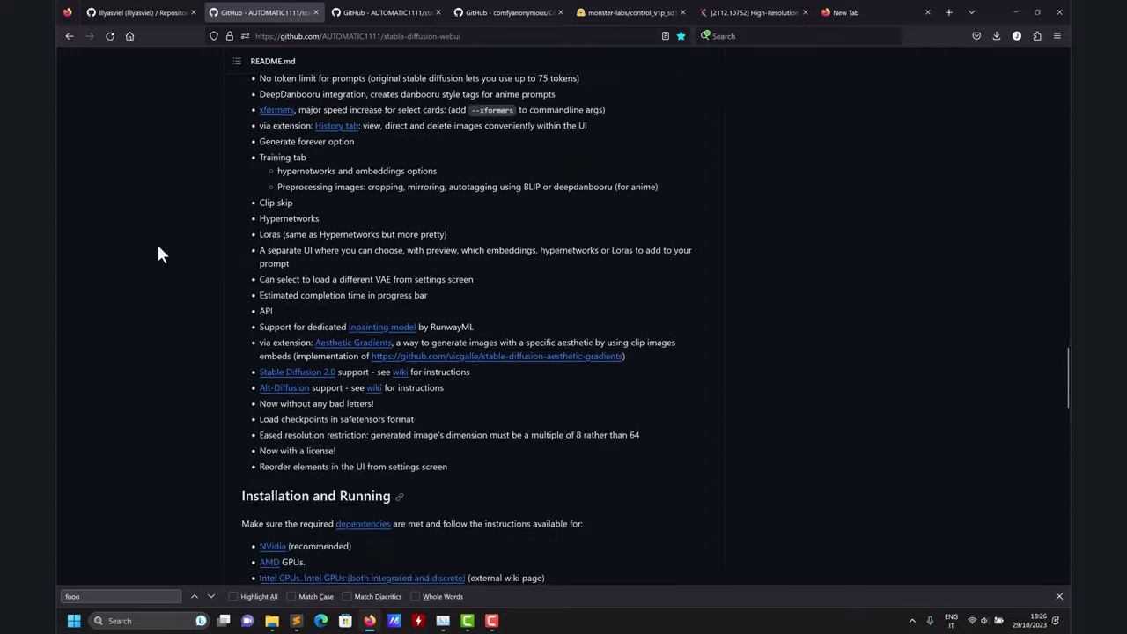
scroll(158, 249, "up", 20)
scroll(158, 255, "up", 5)
scroll(158, 254, "down", 10)
scroll(158, 254, "up", 3)
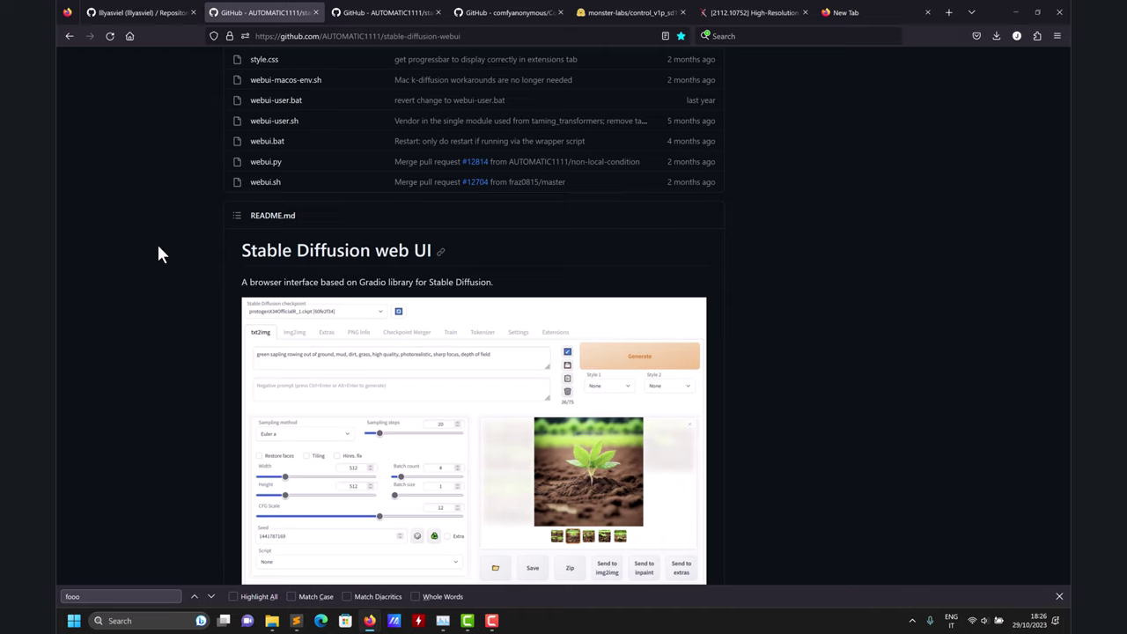
scroll(159, 250, "down", 7)
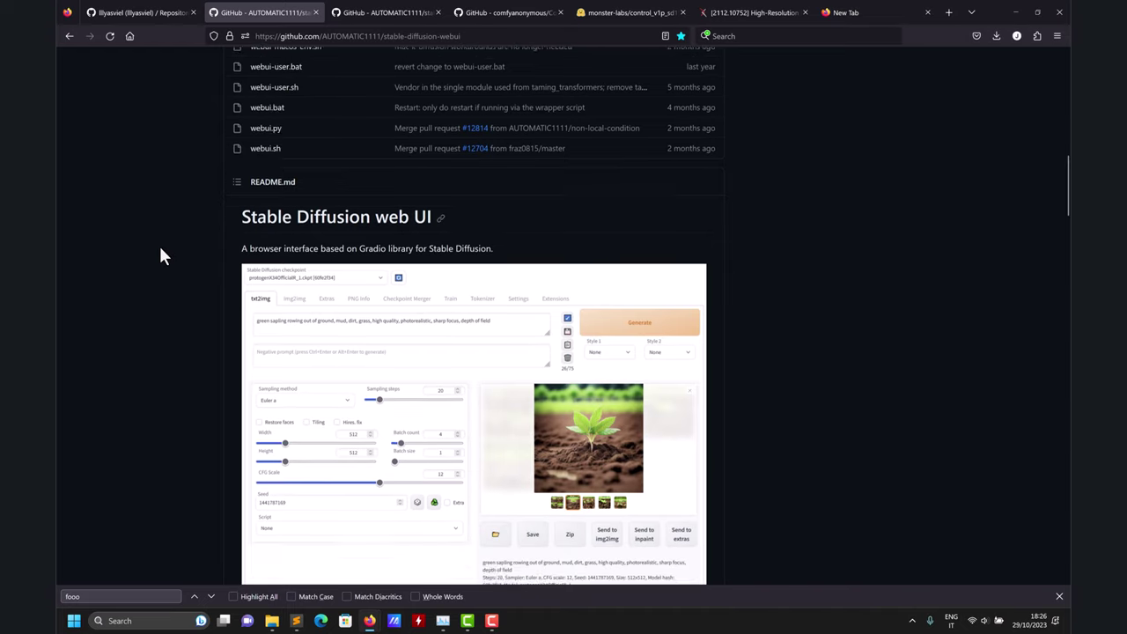
scroll(160, 254, "down", 10)
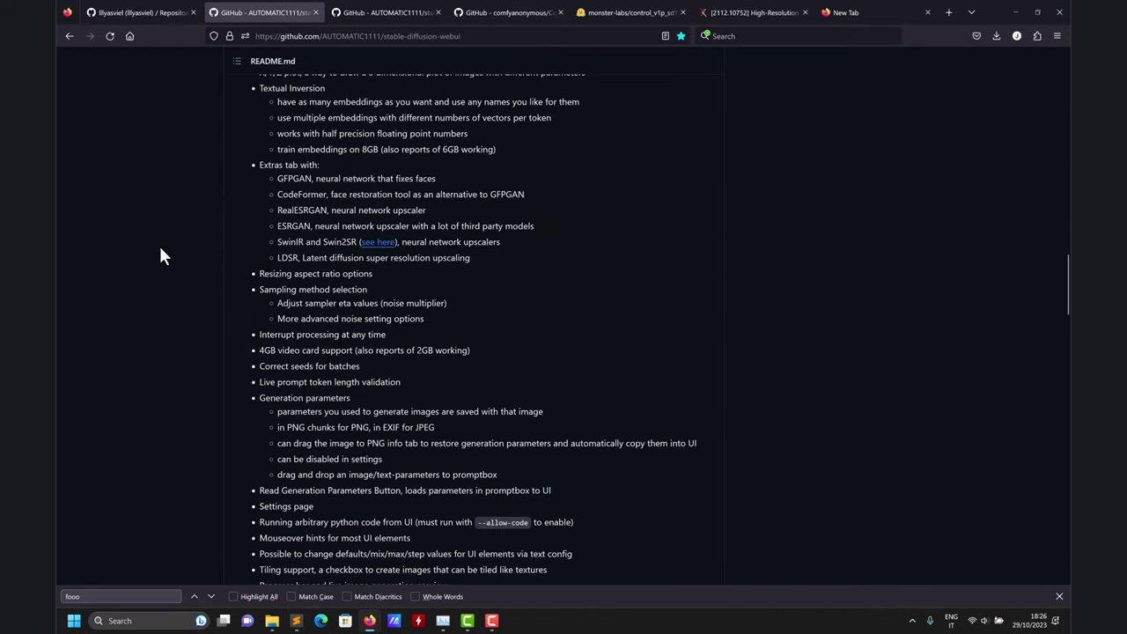
scroll(161, 255, "down", 8)
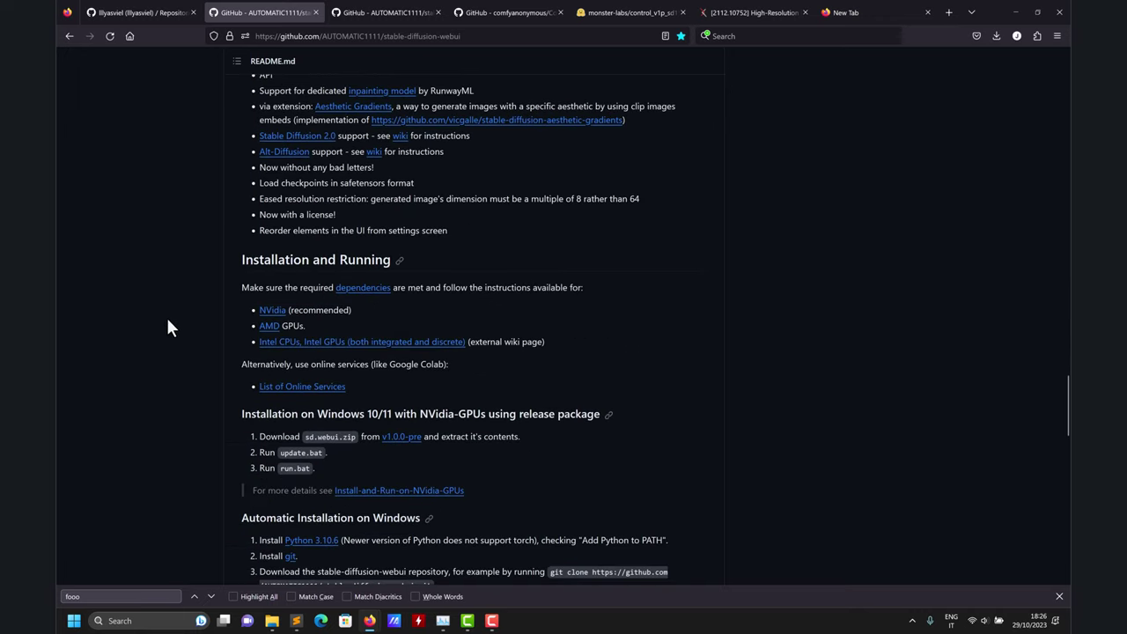
scroll(103, 283, "down", 3)
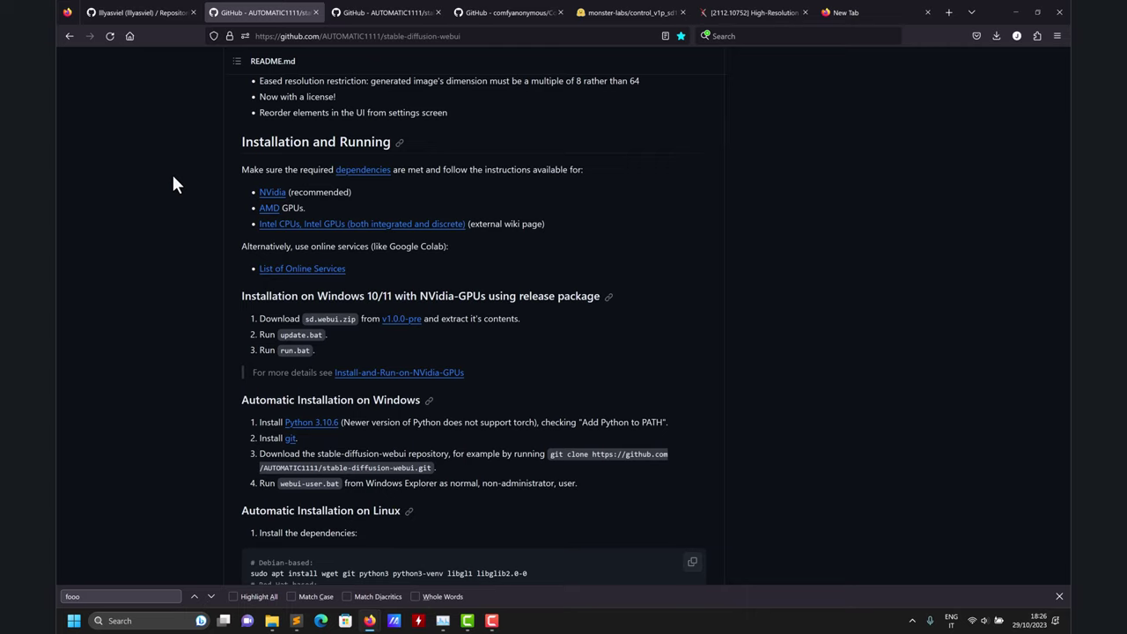
scroll(183, 255, "down", 1)
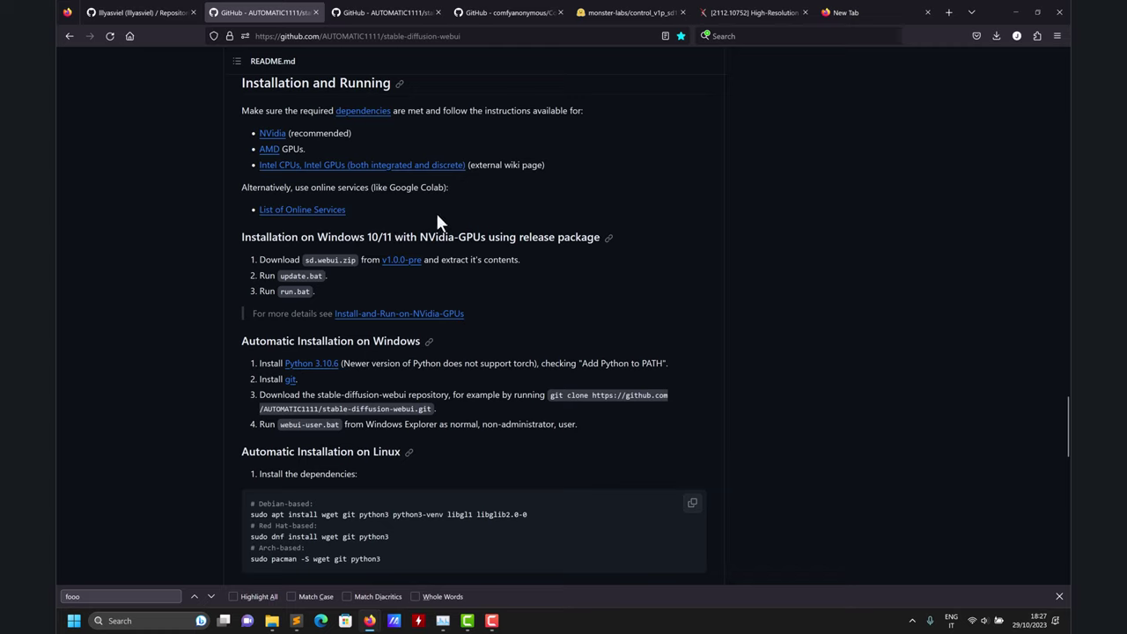
Step: Download sd.webui.zip from the v1.0.0-pre release linked in the README and return to the installation instructions
left_click(405, 264)
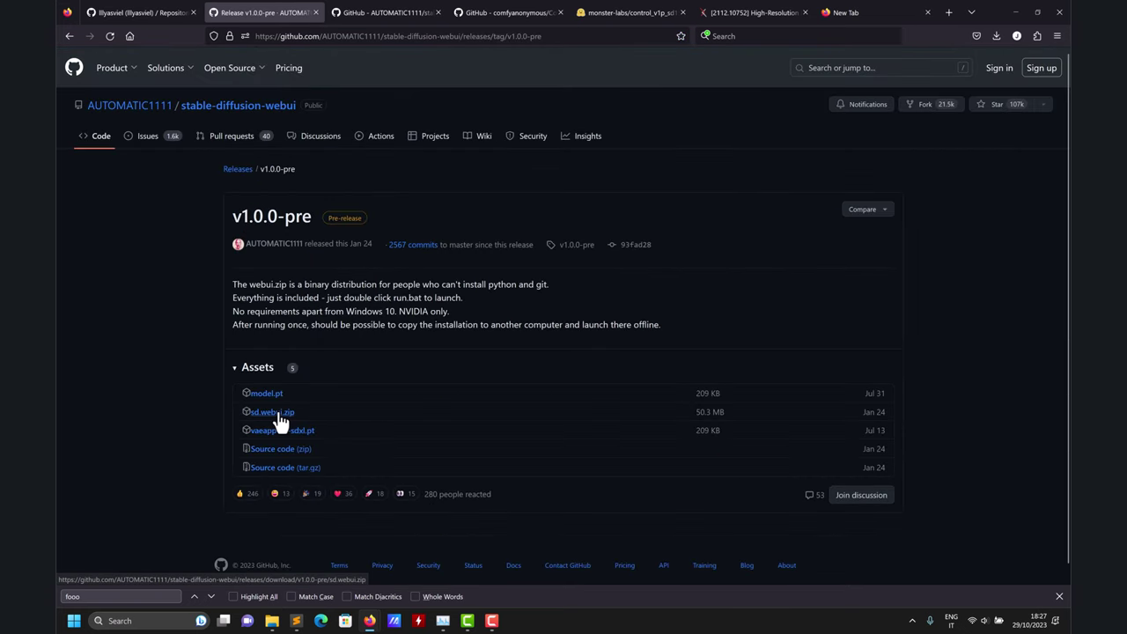
left_click(282, 412)
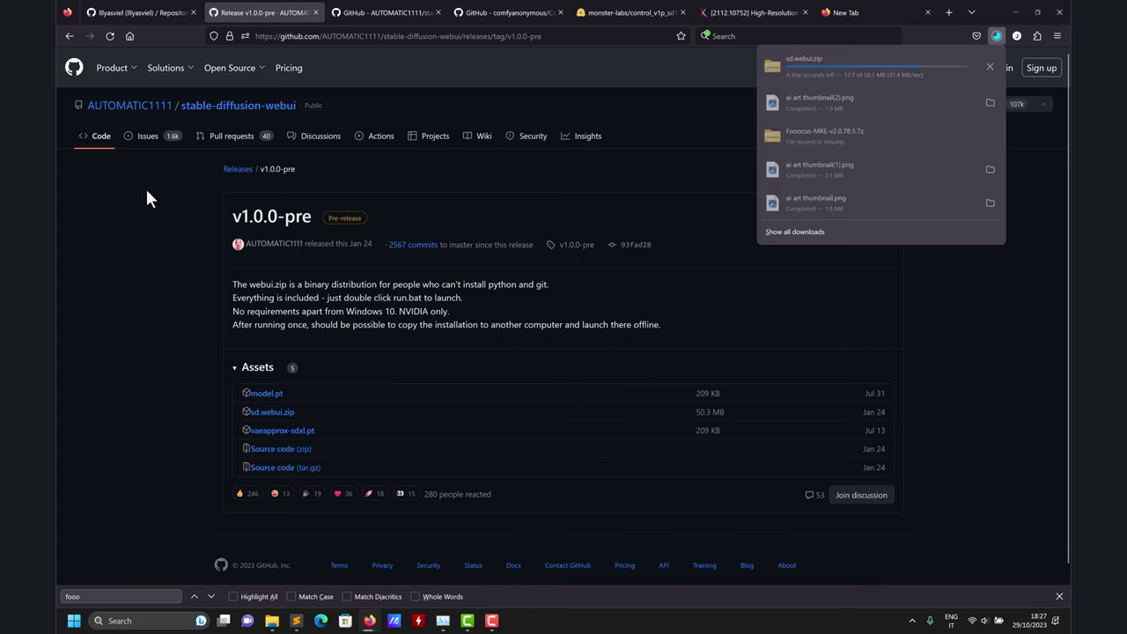
left_click(69, 36)
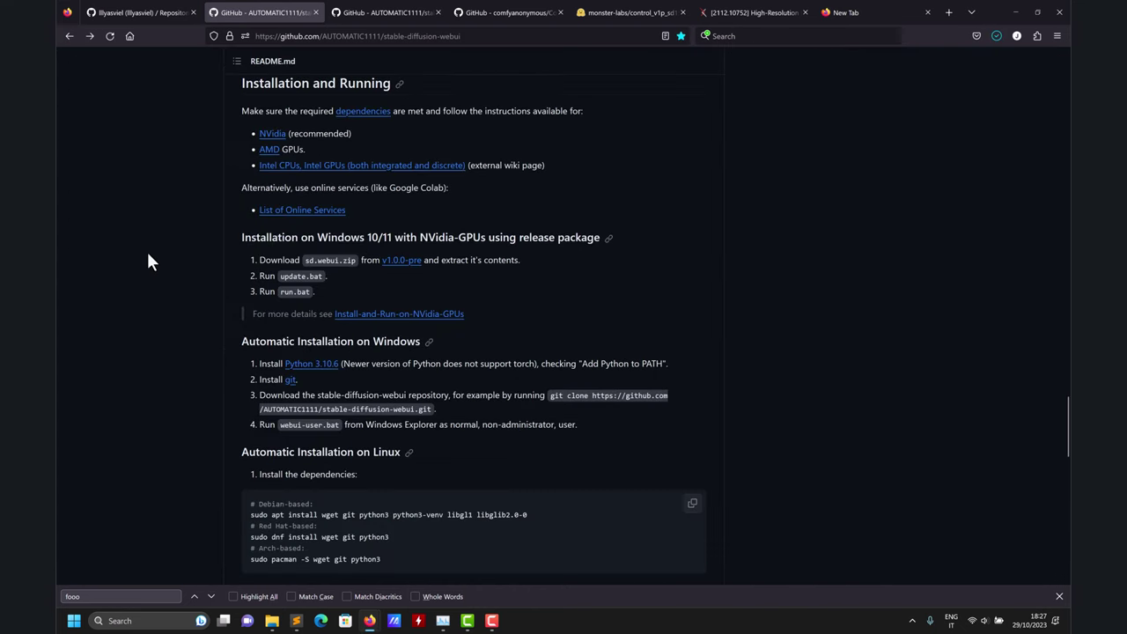
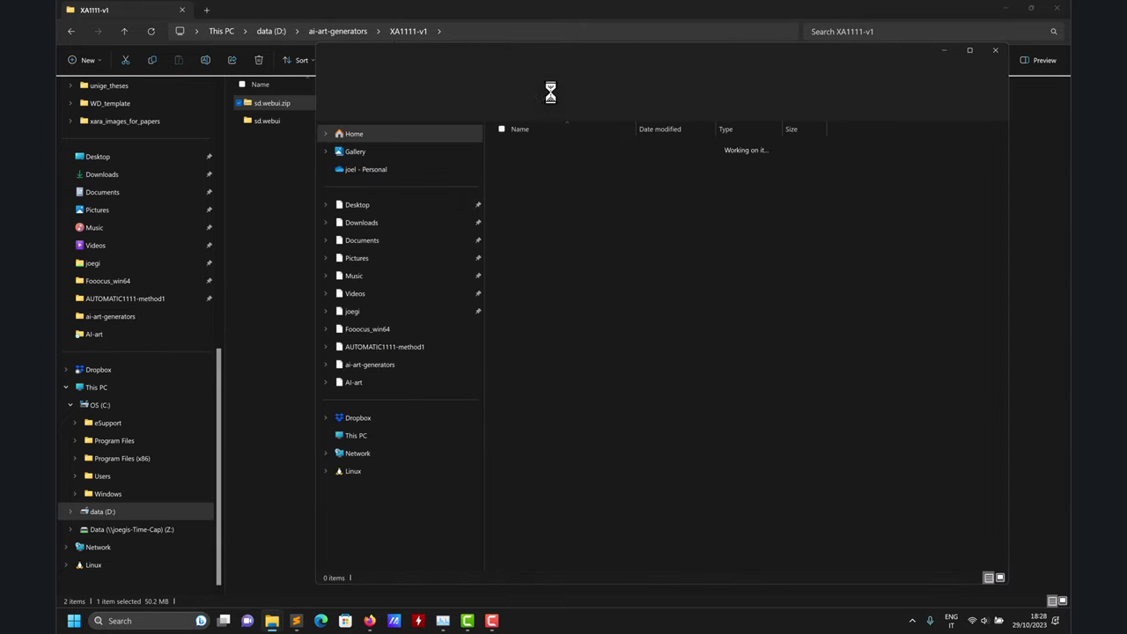
Step: Close the extra window of extracted files and open the sd.webui folder inside XA1111-v1
left_click_drag(574, 60, 261, 86)
left_click(684, 81)
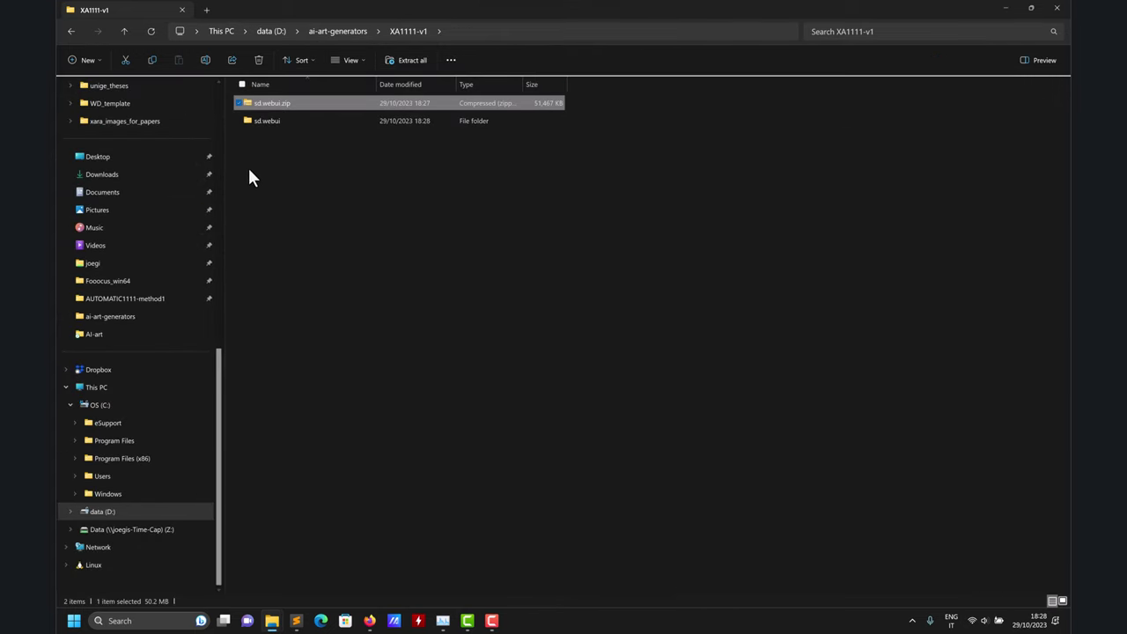
double_click(266, 124)
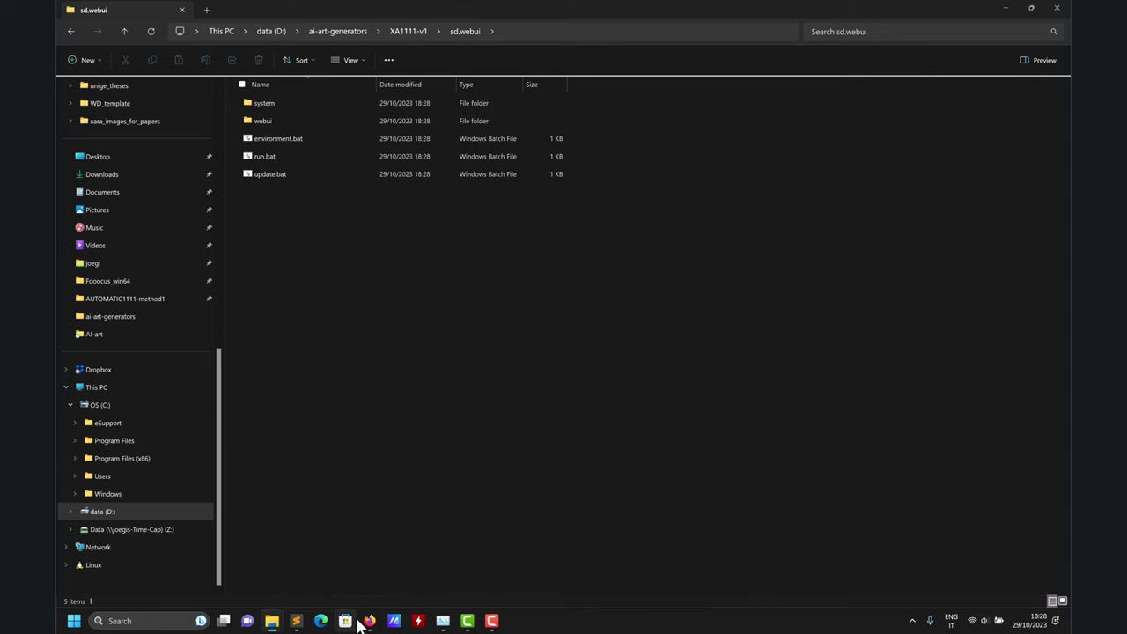
Step: Switch to Firefox to reread the release-package installation steps in the README, and minimise the browser
mouse_move(368, 616)
left_click(333, 574)
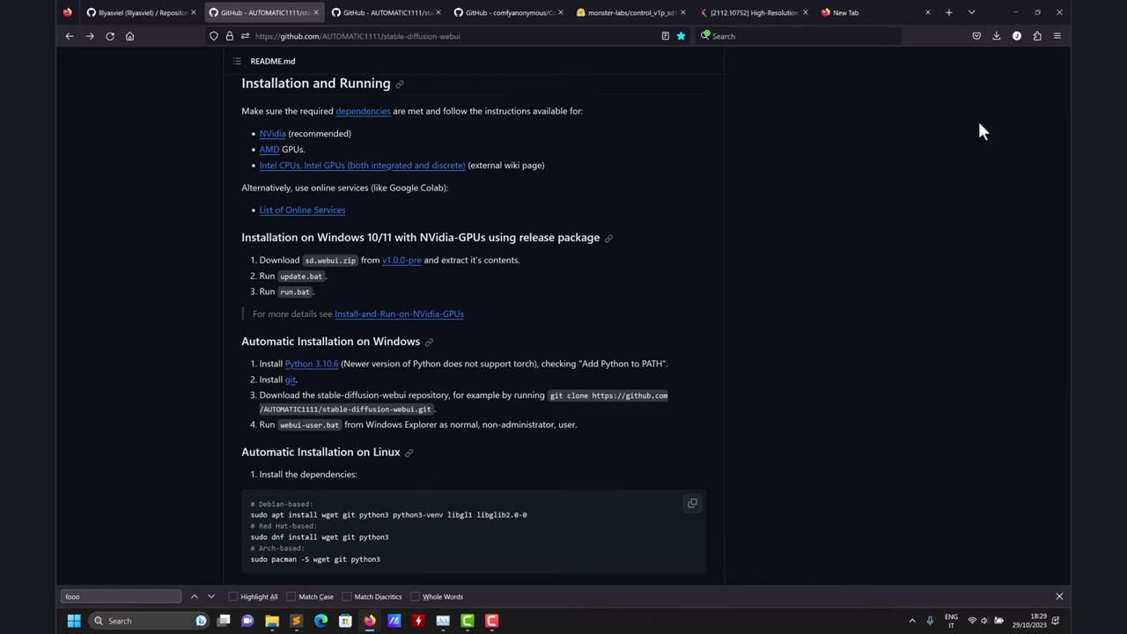
left_click(1014, 13)
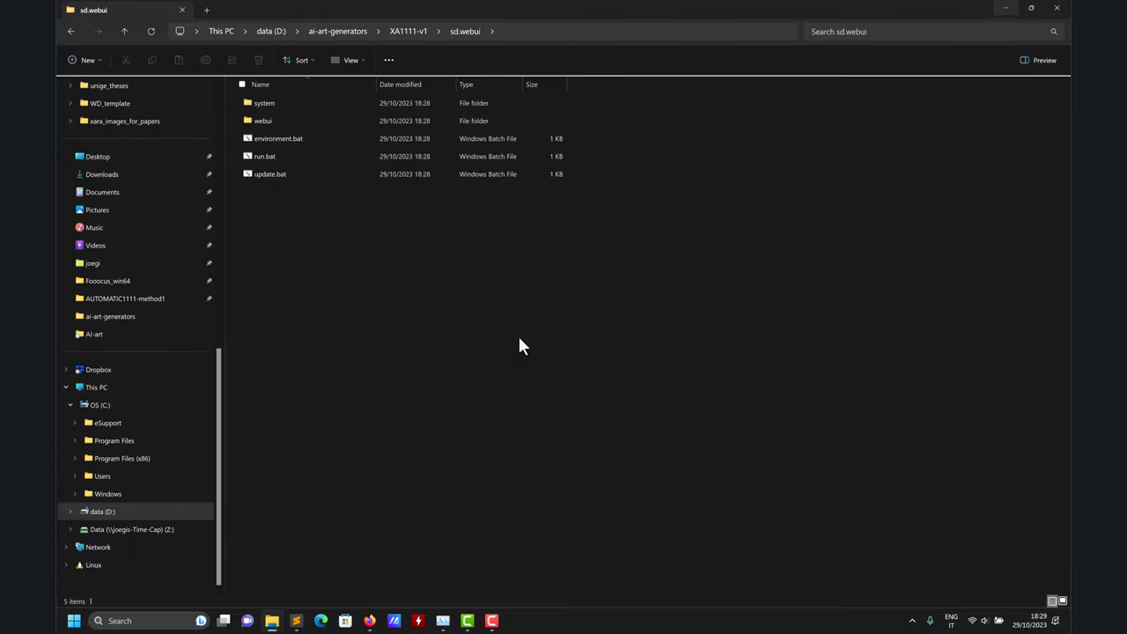
Step: Open run.bat and update.bat in Sublime Text to examine their commands, close both files, and dismiss the editor
left_click(295, 621)
left_click_drag(321, 9, 464, 292)
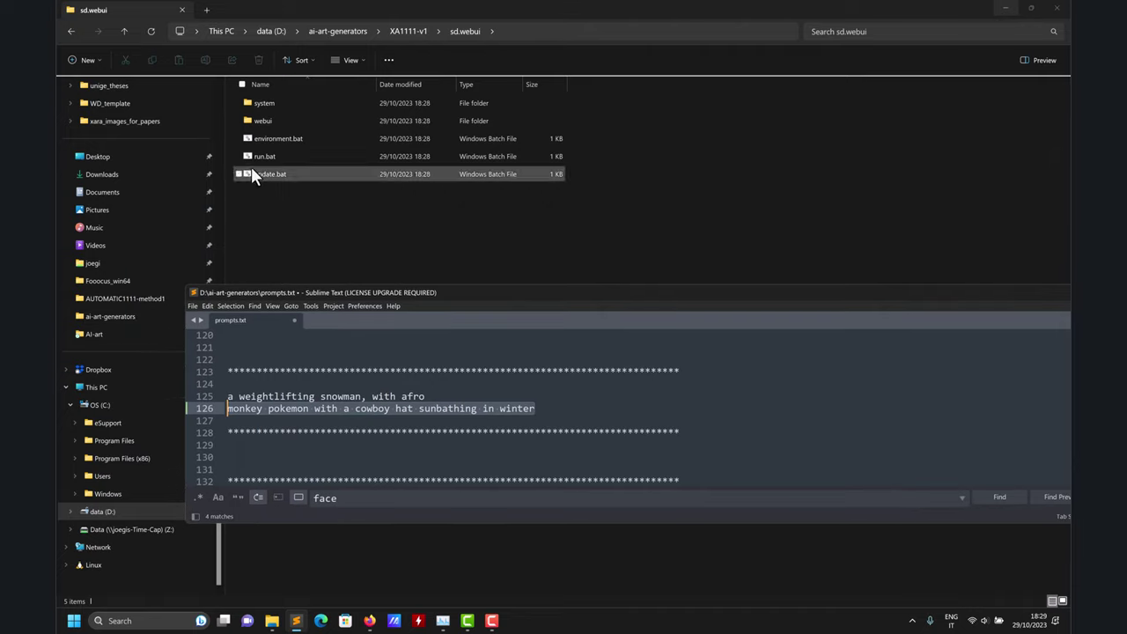
left_click_drag(265, 156, 629, 432)
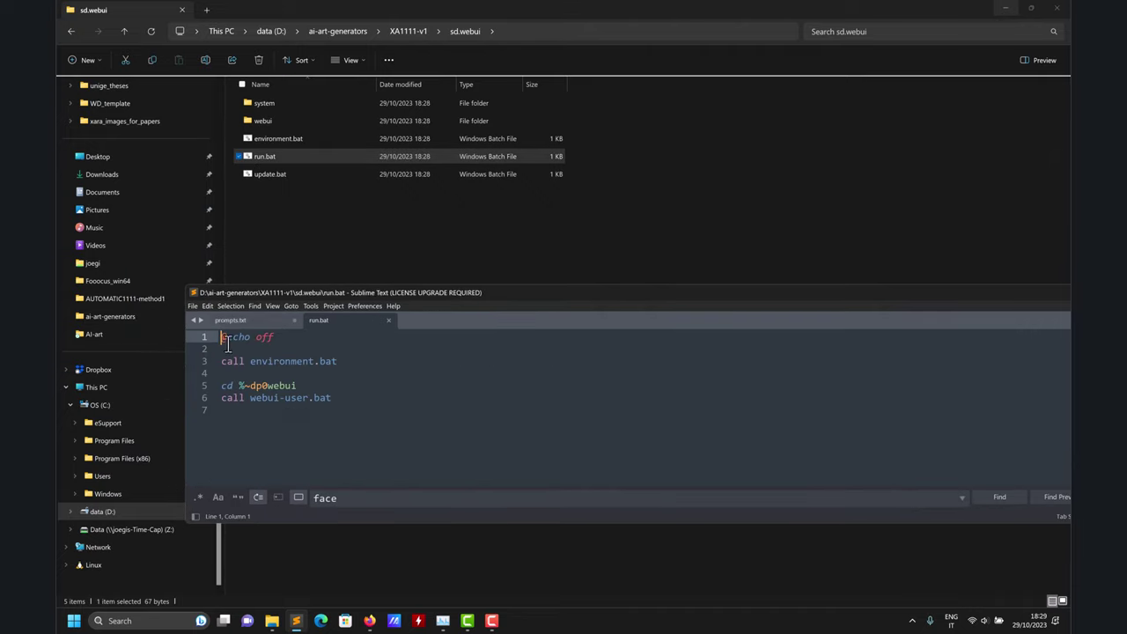
left_click_drag(271, 173, 483, 449)
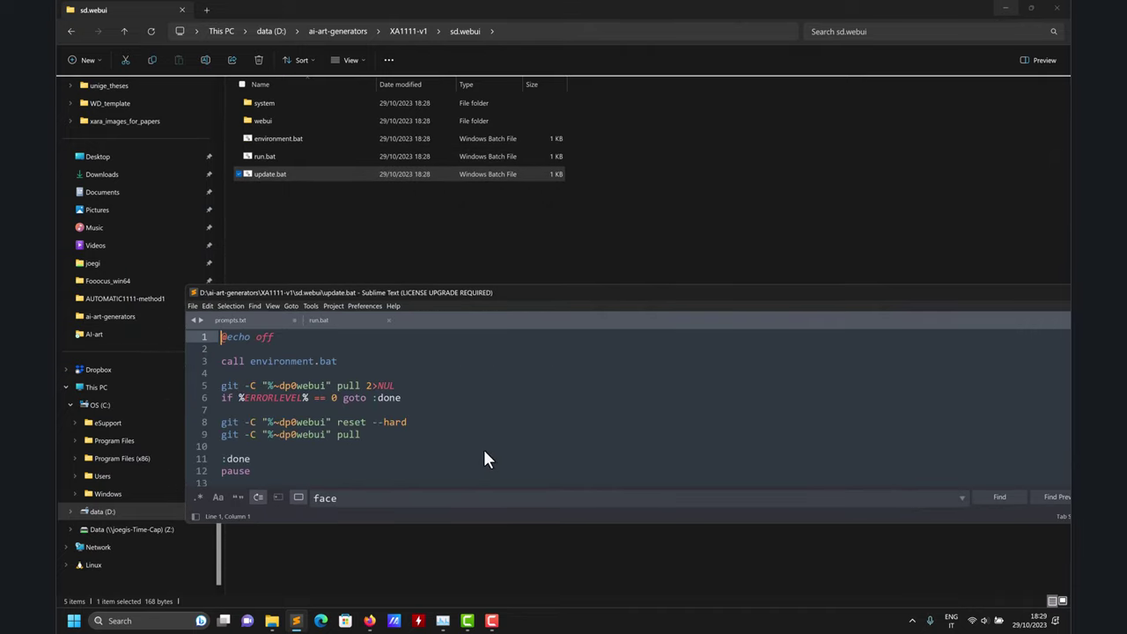
left_click_drag(590, 319, 343, 350)
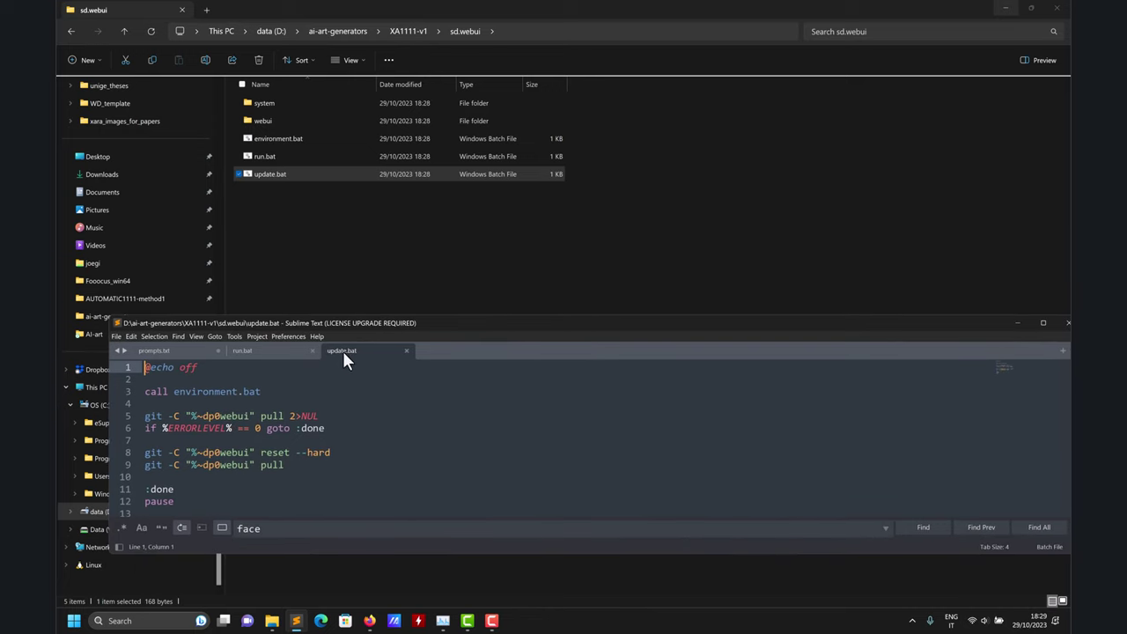
left_click(407, 351)
left_click(312, 350)
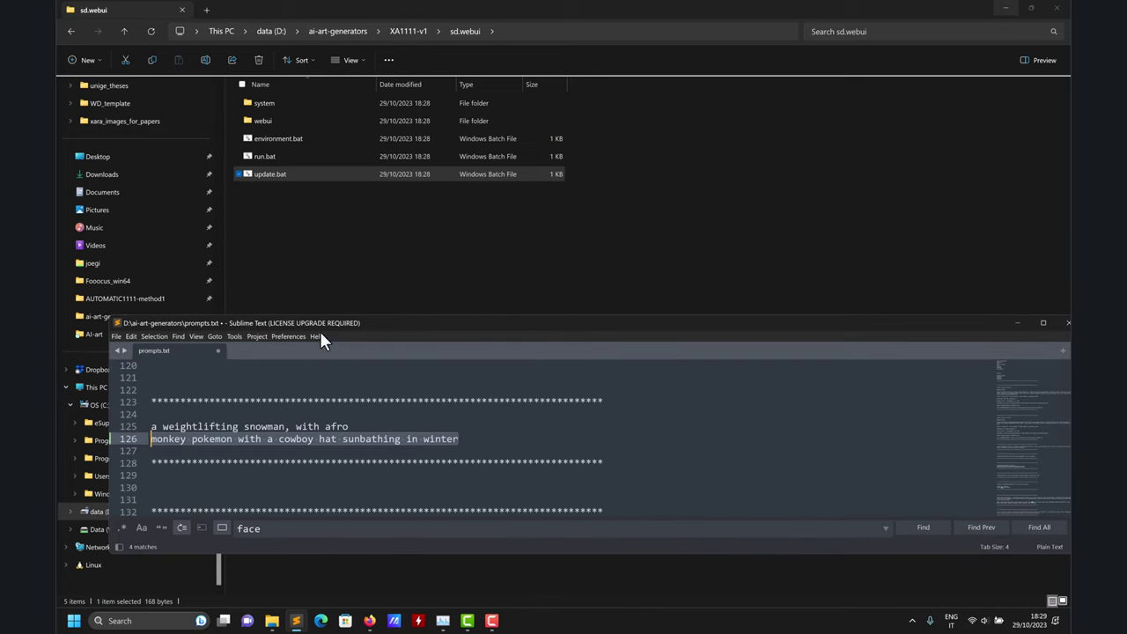
key("ctrl+shift+w")
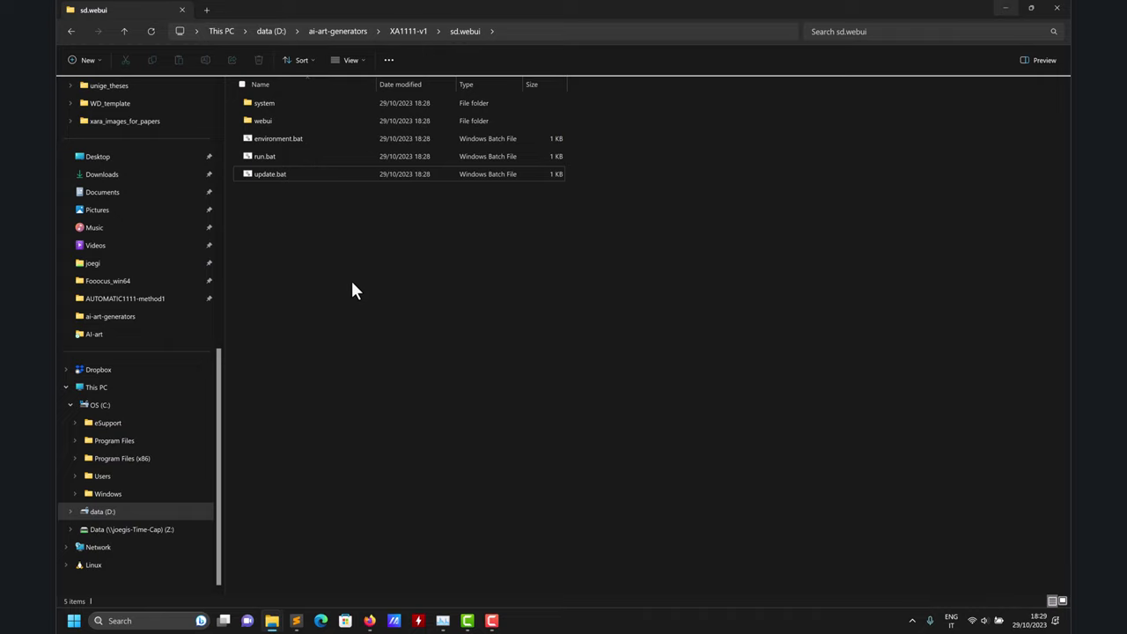
Step: Run update.bat, allow it past the SmartScreen warning, and close its console once the update completes
double_click(269, 173)
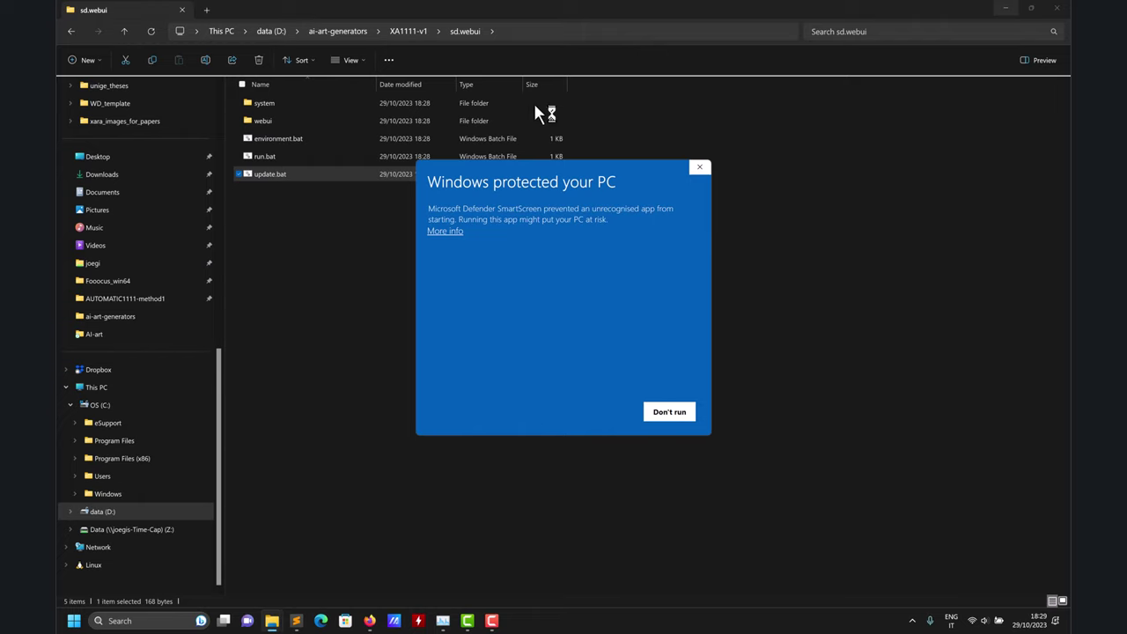
left_click(436, 231)
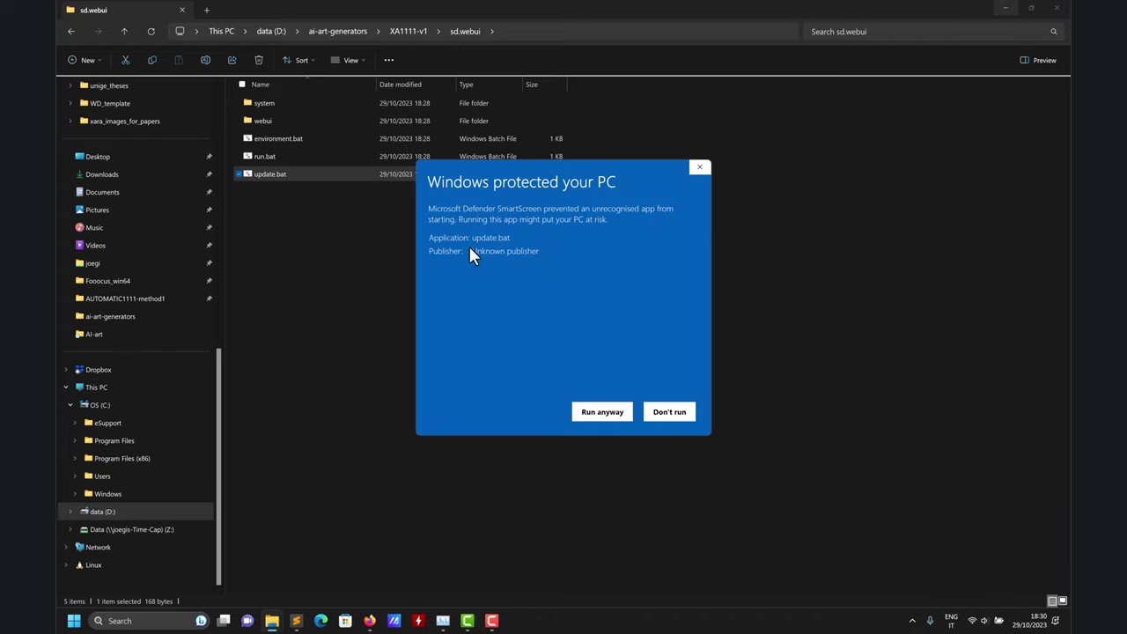
left_click(594, 415)
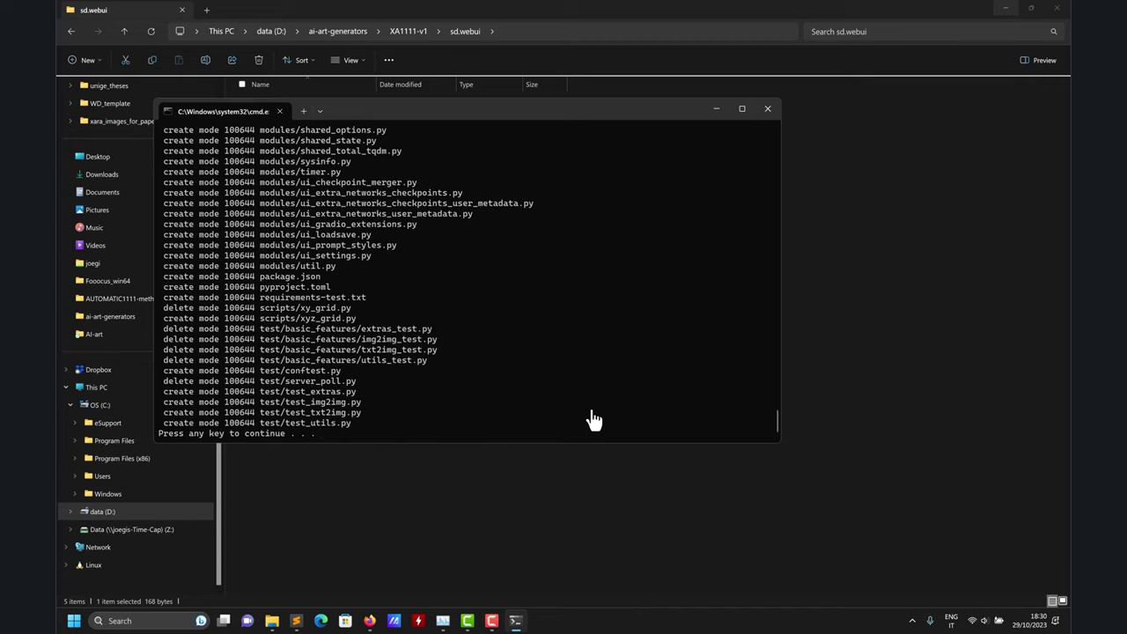
key("Return")
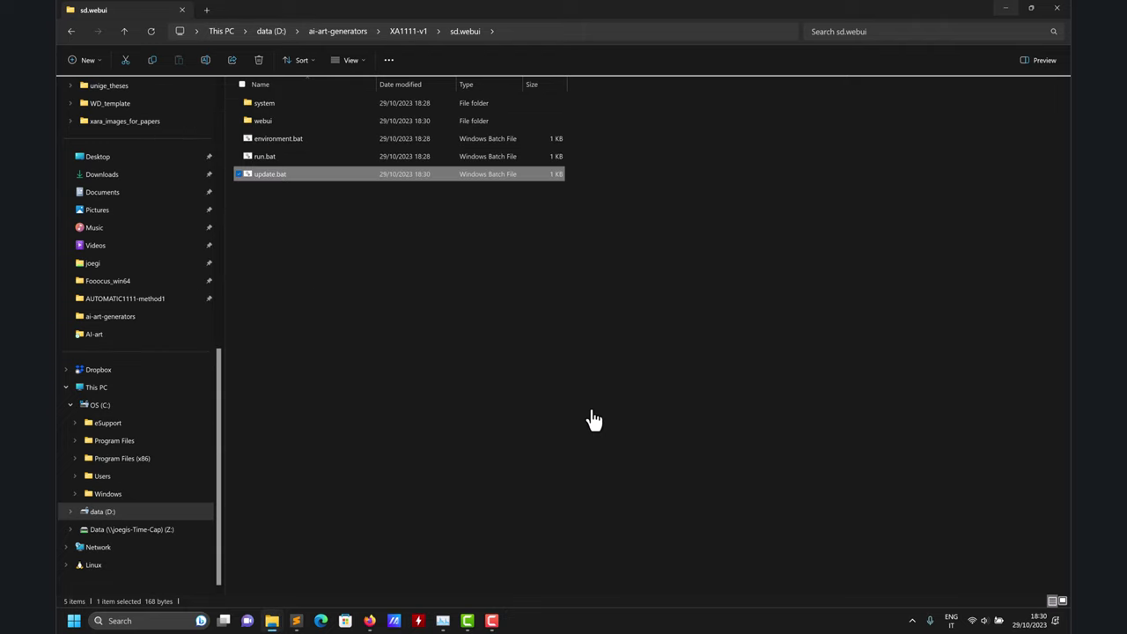
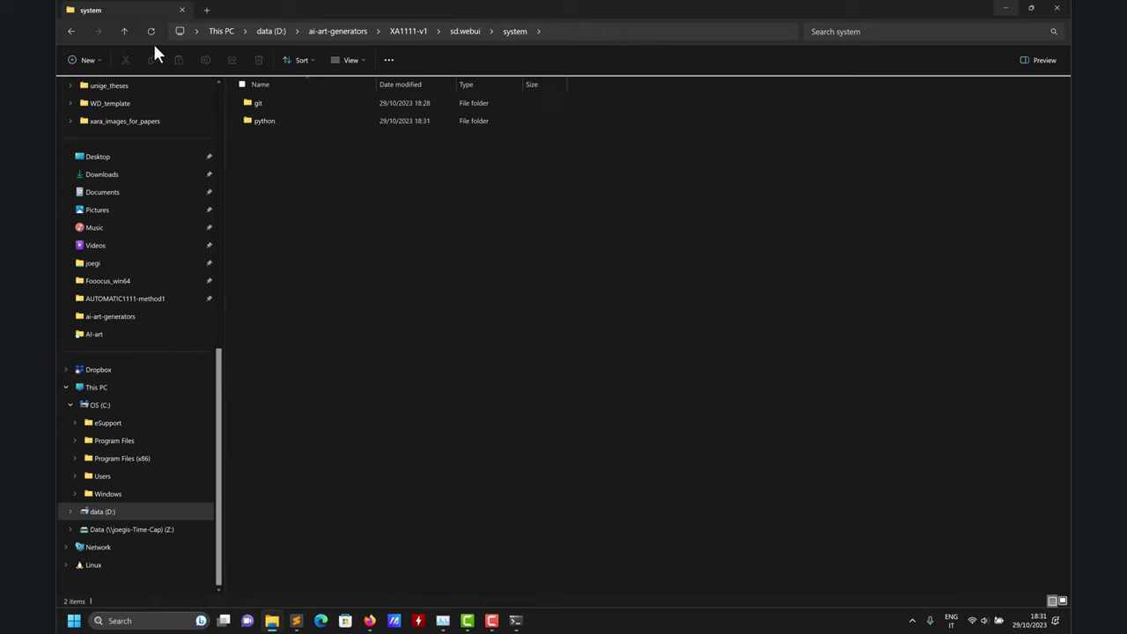
Step: Return to the sd.webui folder, bring up the running install console, and widen its window to read the package installation output
left_click(124, 31)
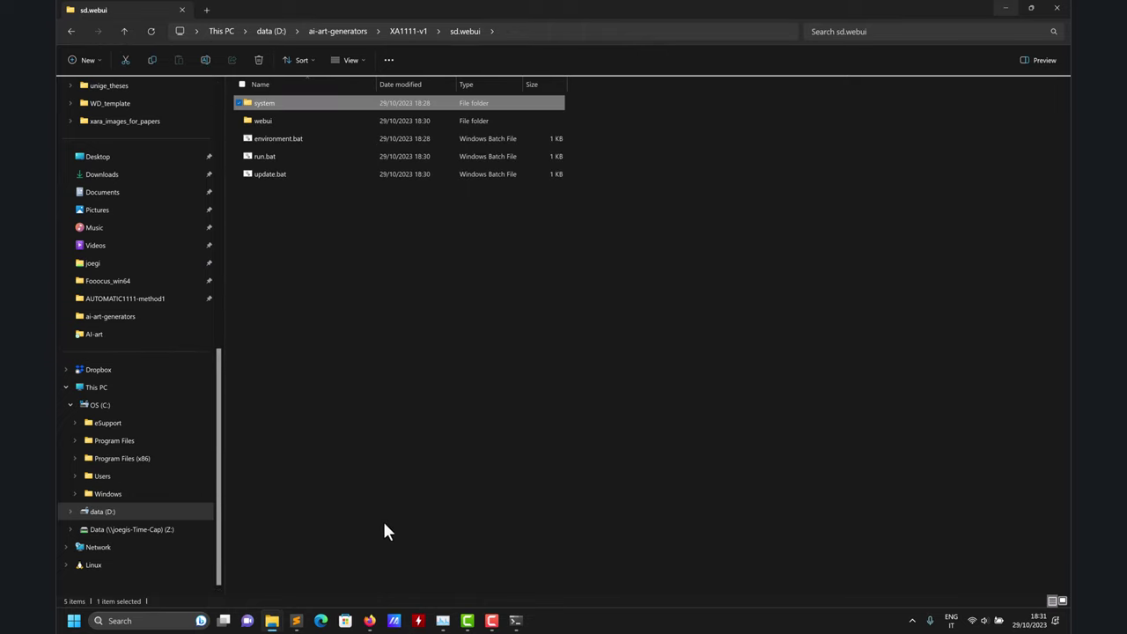
left_click(516, 620)
left_click_drag(528, 229, 429, 229)
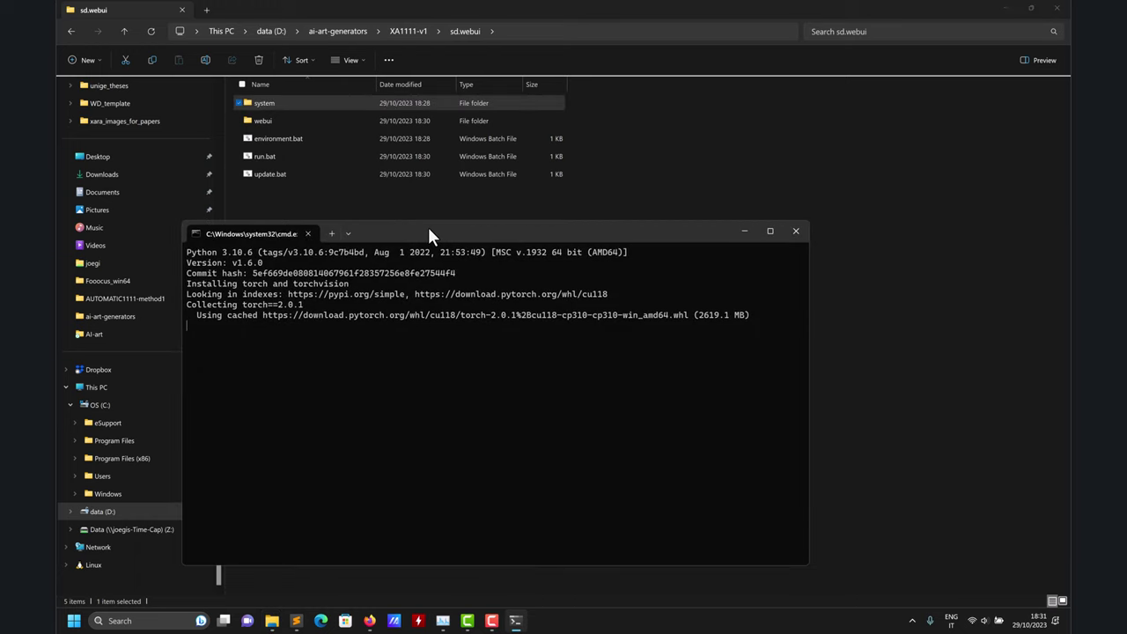
left_click_drag(809, 393, 988, 387)
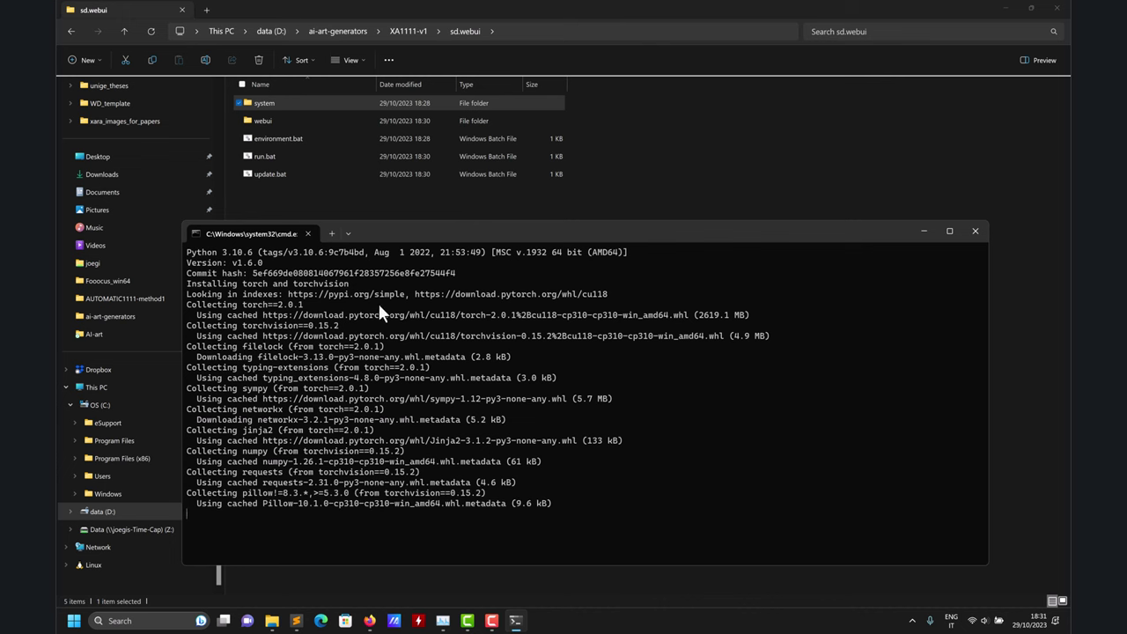
Step: Examine the Stable-diffusion folder inside webui\models, which is meant for checkpoints, and go back up to webui
double_click(265, 119)
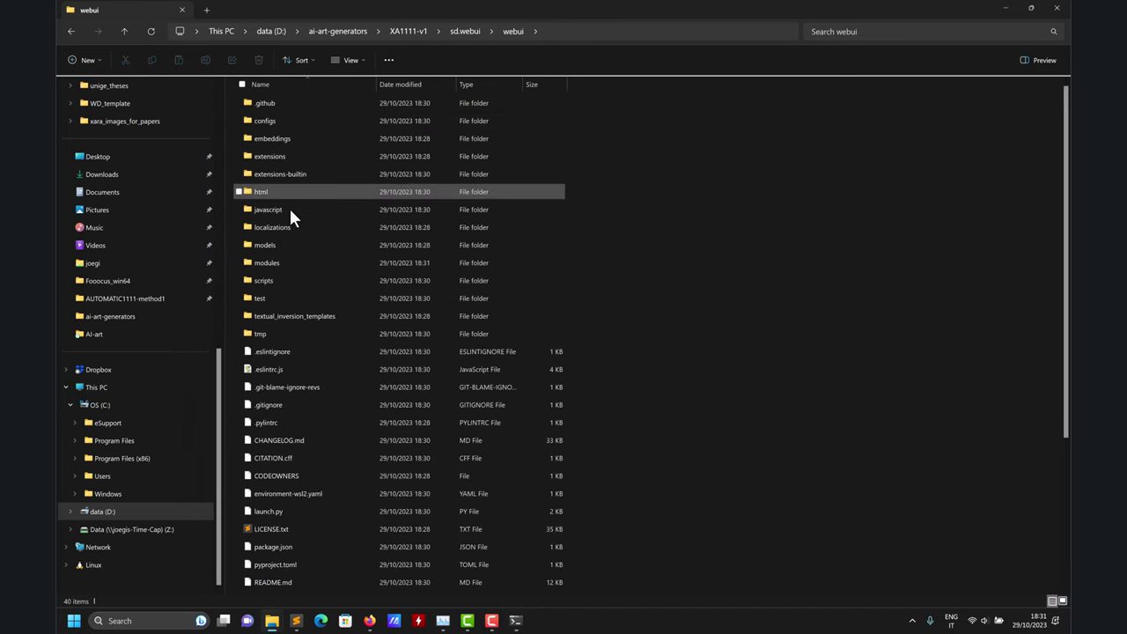
double_click(268, 244)
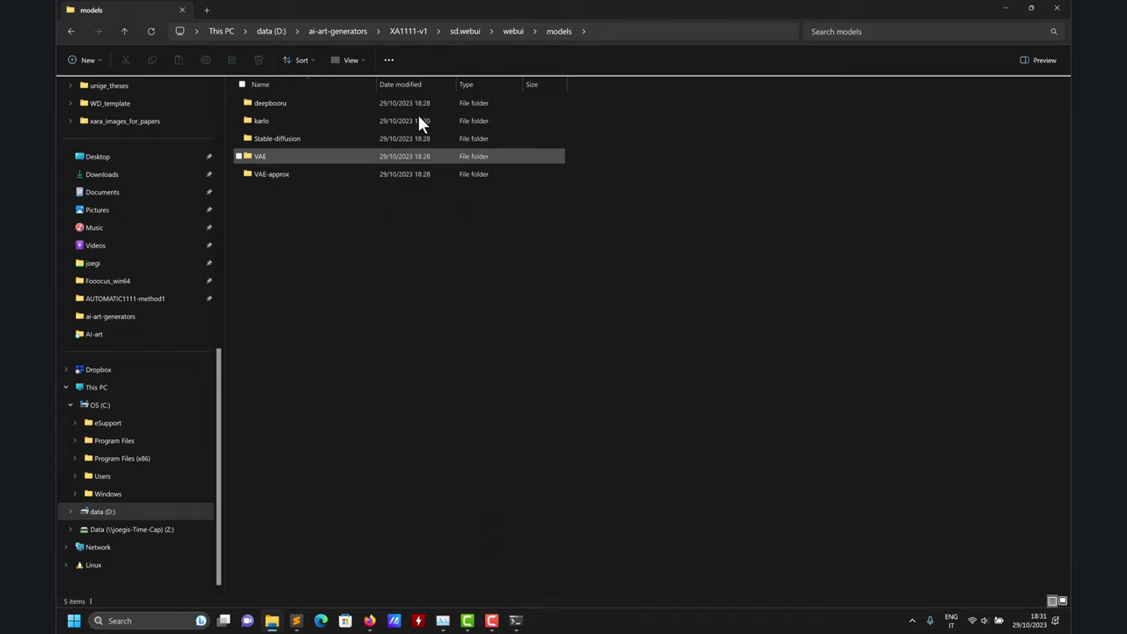
double_click(285, 139)
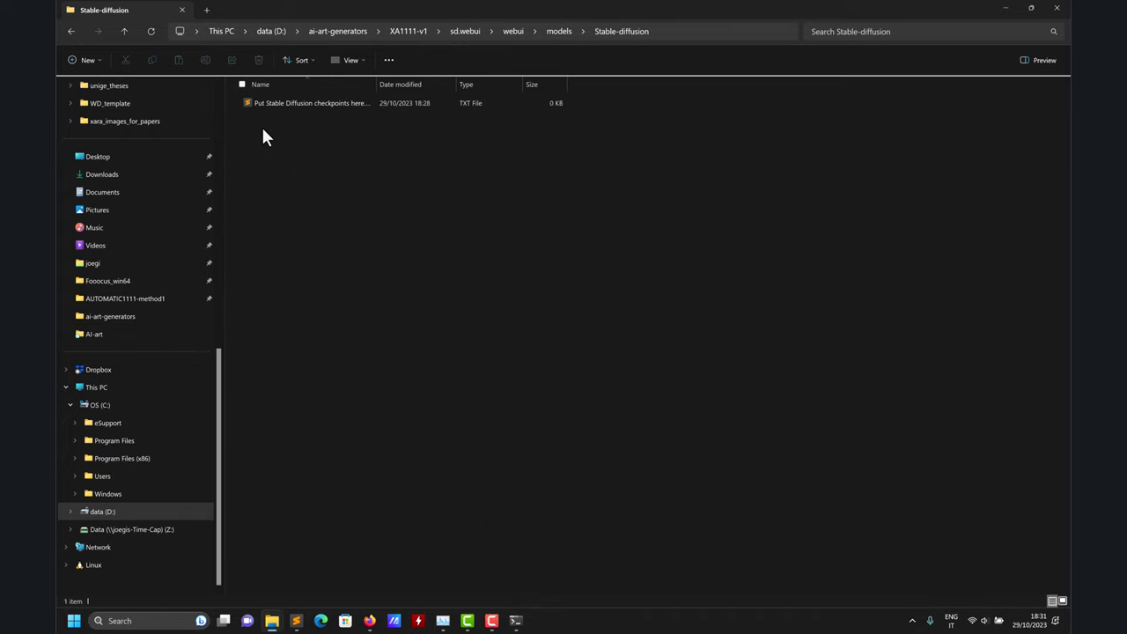
left_click(126, 32)
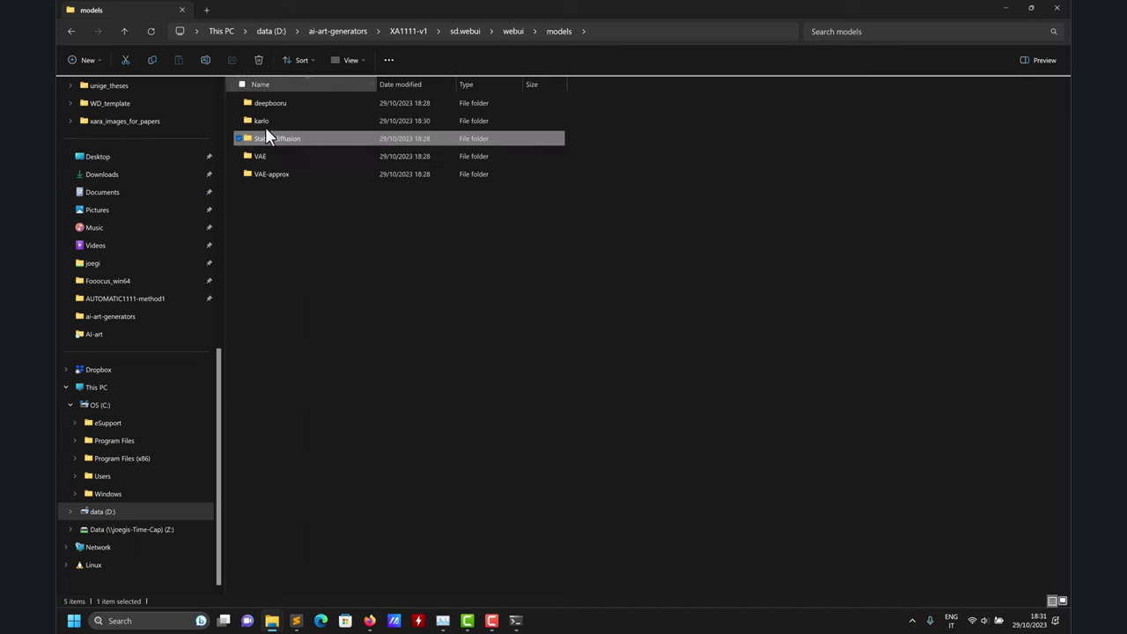
left_click(125, 32)
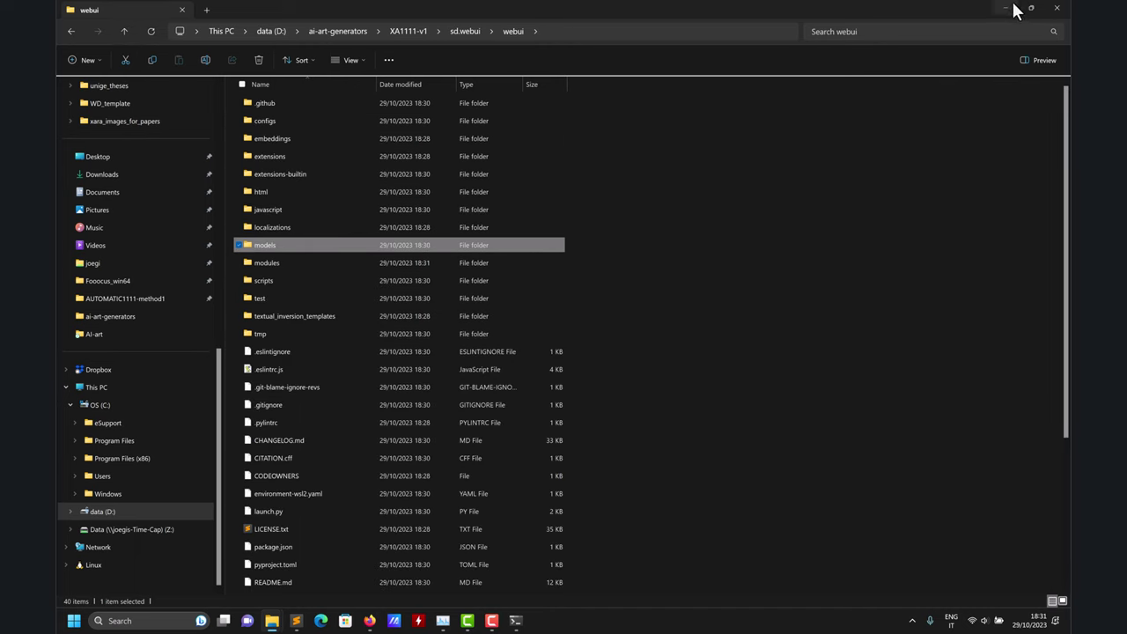
Step: Check the install console's progress and bring the Stable Diffusion web UI page in Edge to the front
left_click(517, 621)
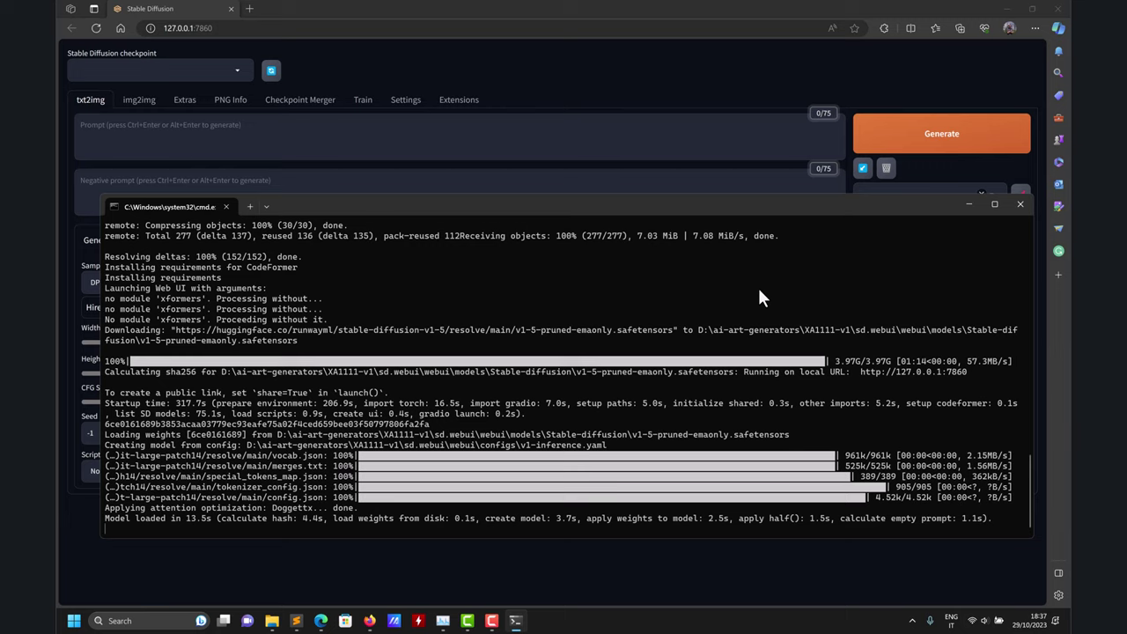
left_click(641, 8)
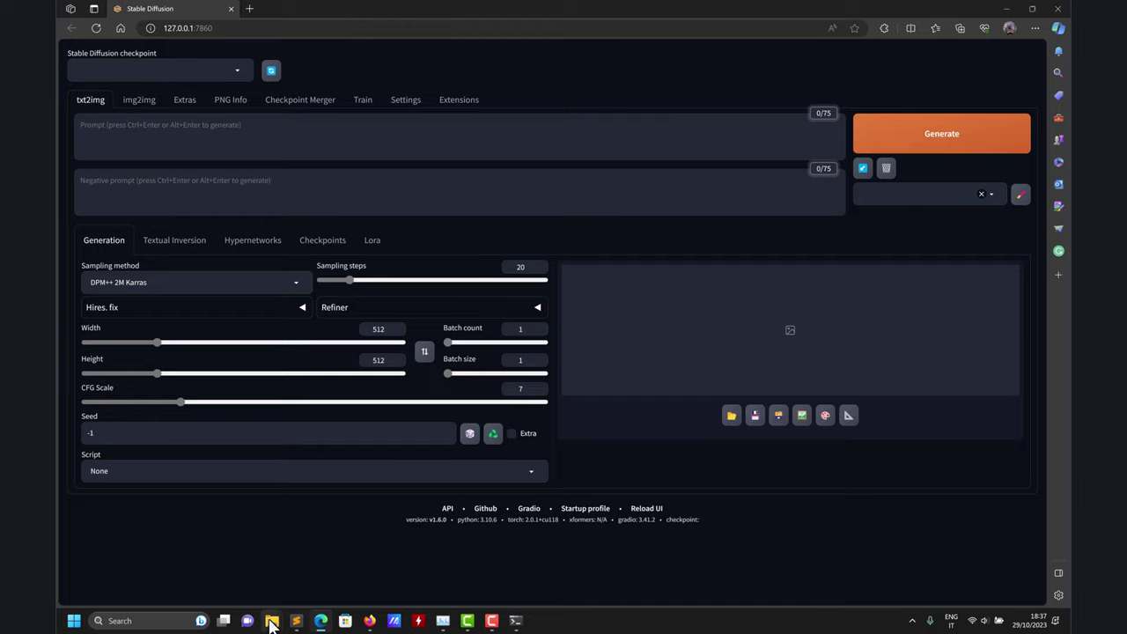
Step: Switch to File Explorer and examine the webui\models subfolders and the checkpoint files in Stable-diffusion, and return to models
mouse_move(272, 619)
left_click(225, 576)
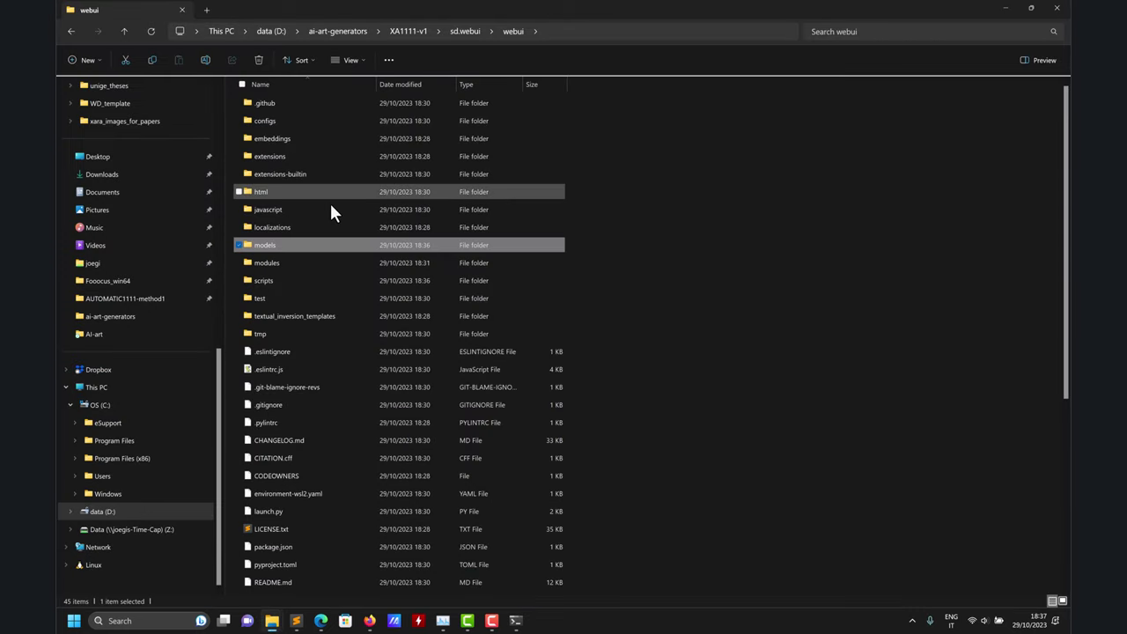
left_click(270, 243)
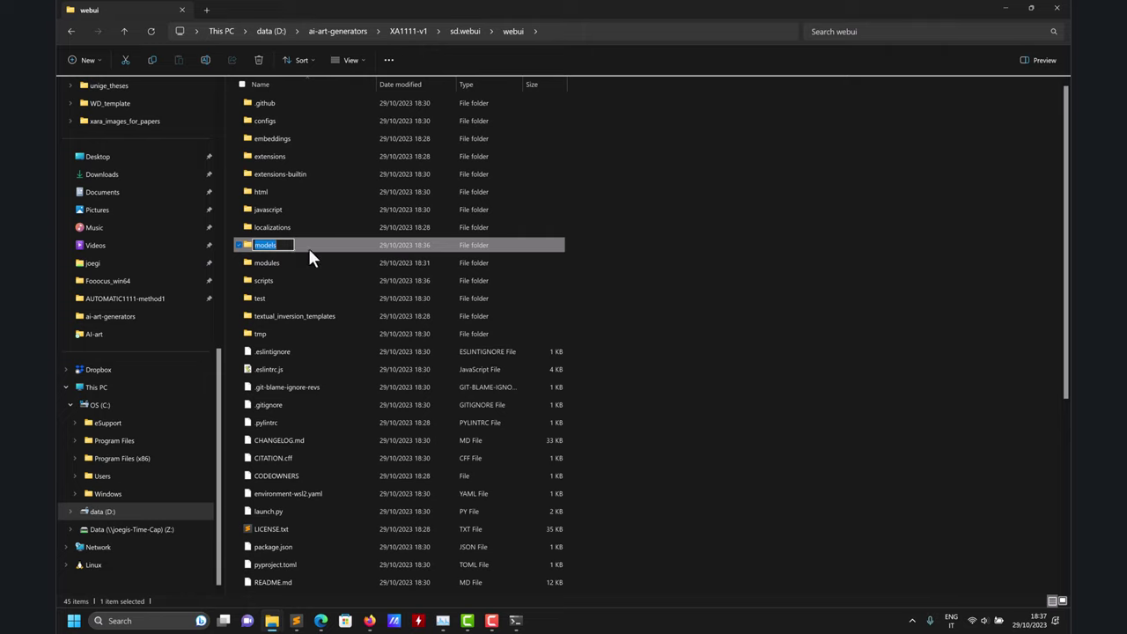
double_click(308, 243)
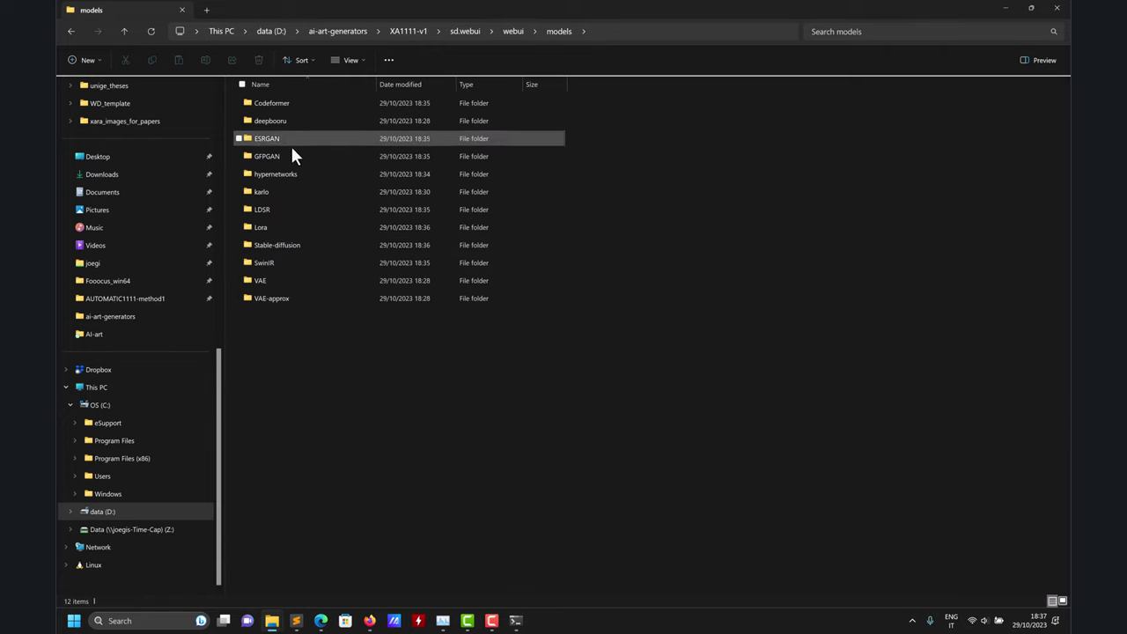
double_click(293, 247)
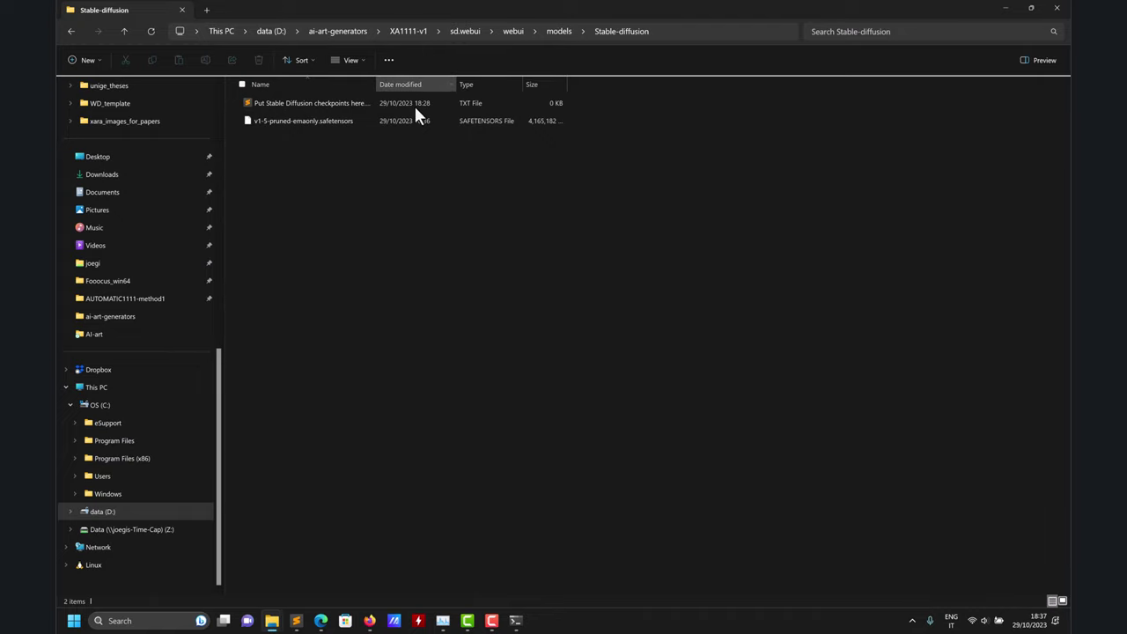
left_click(124, 31)
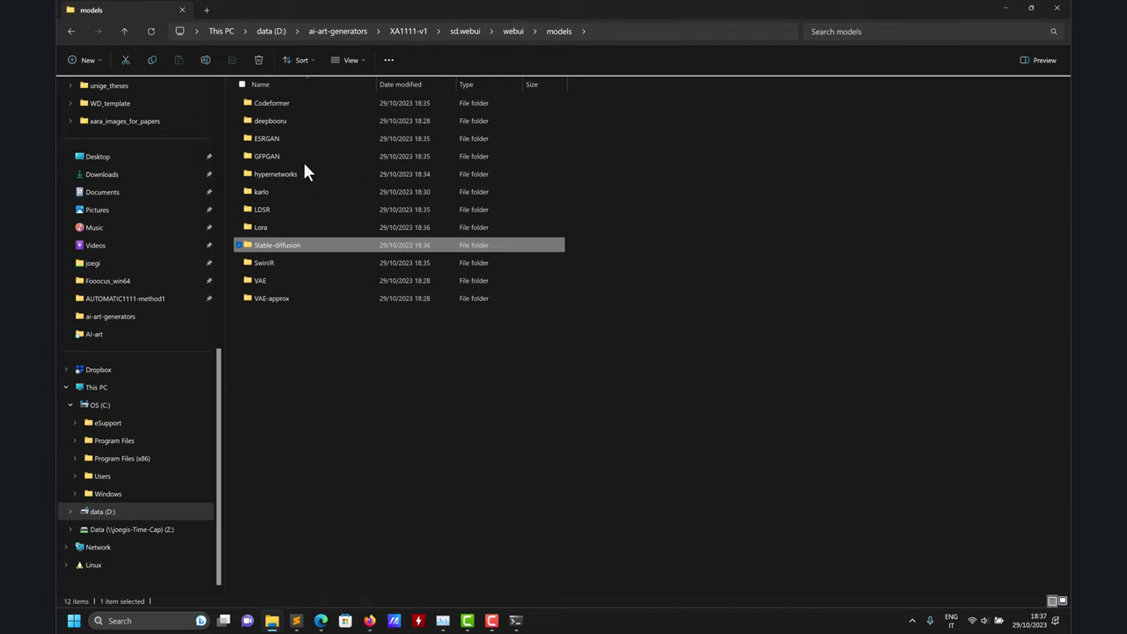
Step: Open Fooocus_win64\Fooocus_win64_2-1-60\Fooocus\models\checkpoints under ai-art-generators to examine which checkpoint files Fooocus uses
left_click(333, 31)
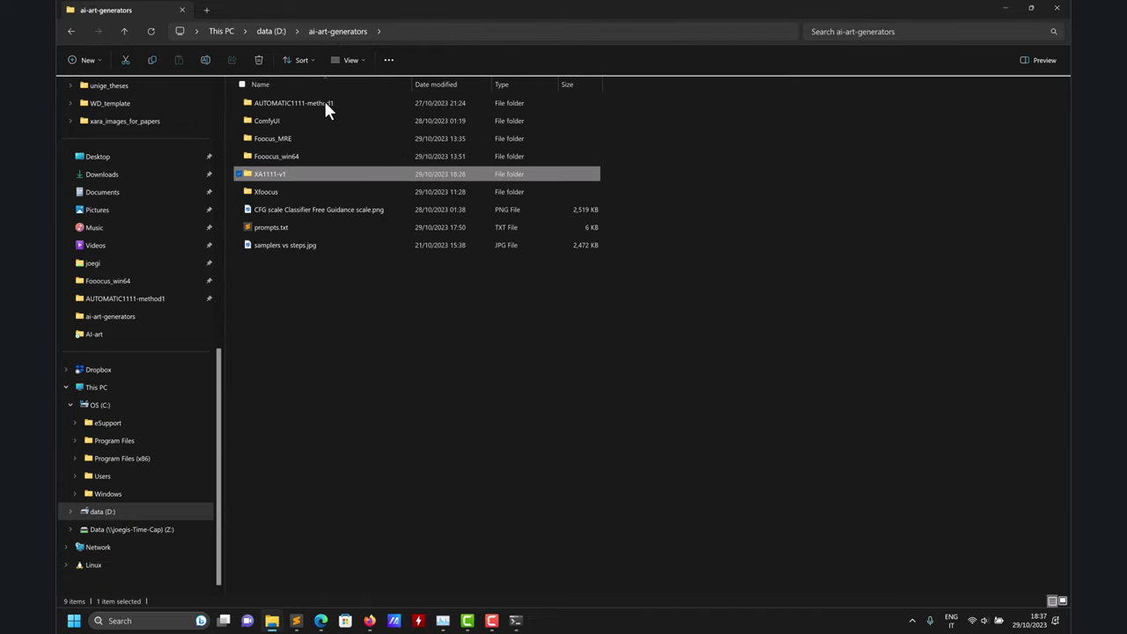
double_click(292, 158)
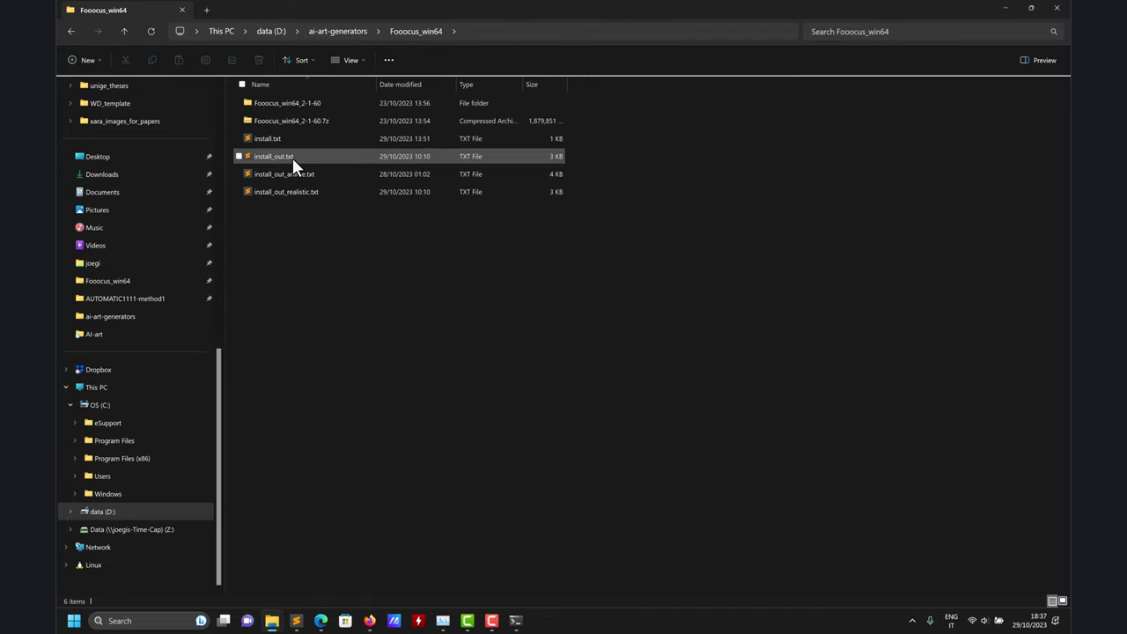
double_click(285, 105)
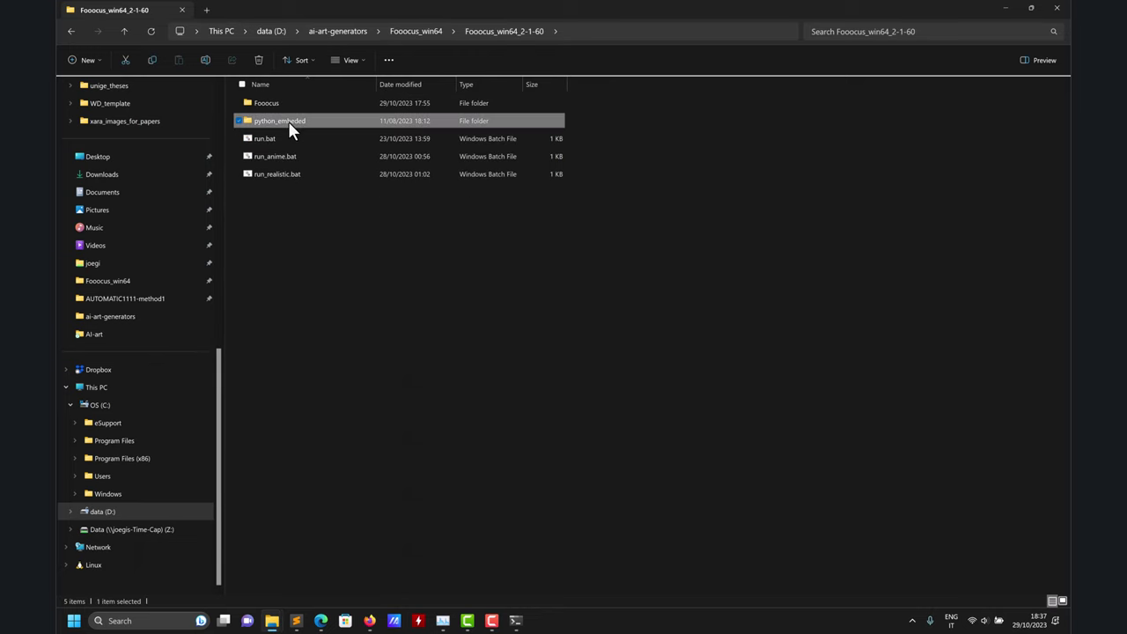
double_click(268, 103)
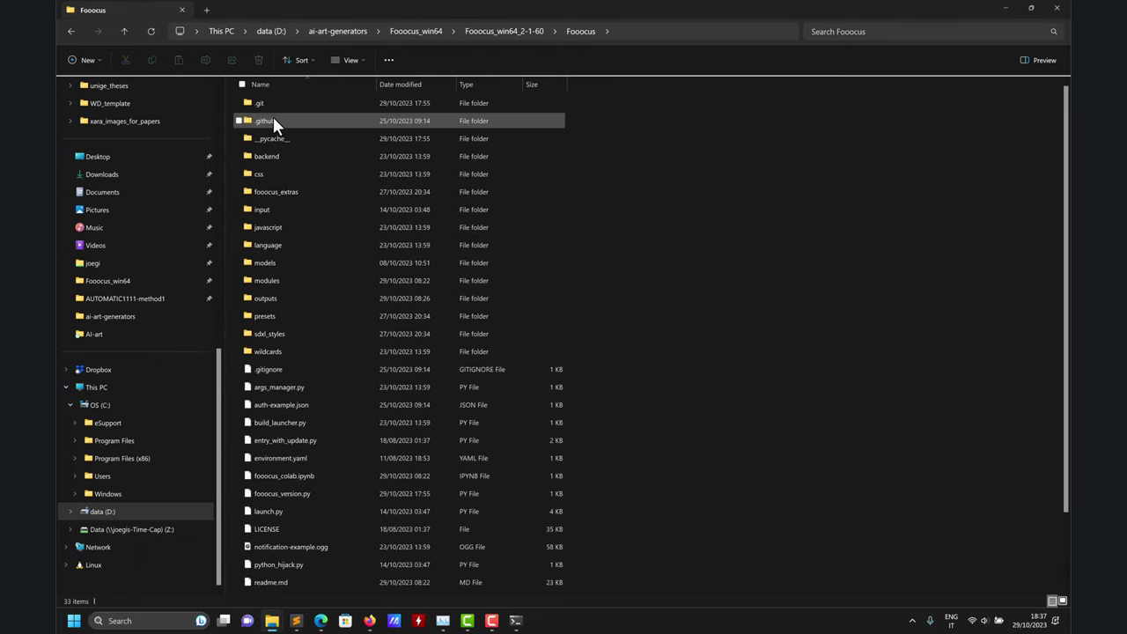
double_click(276, 264)
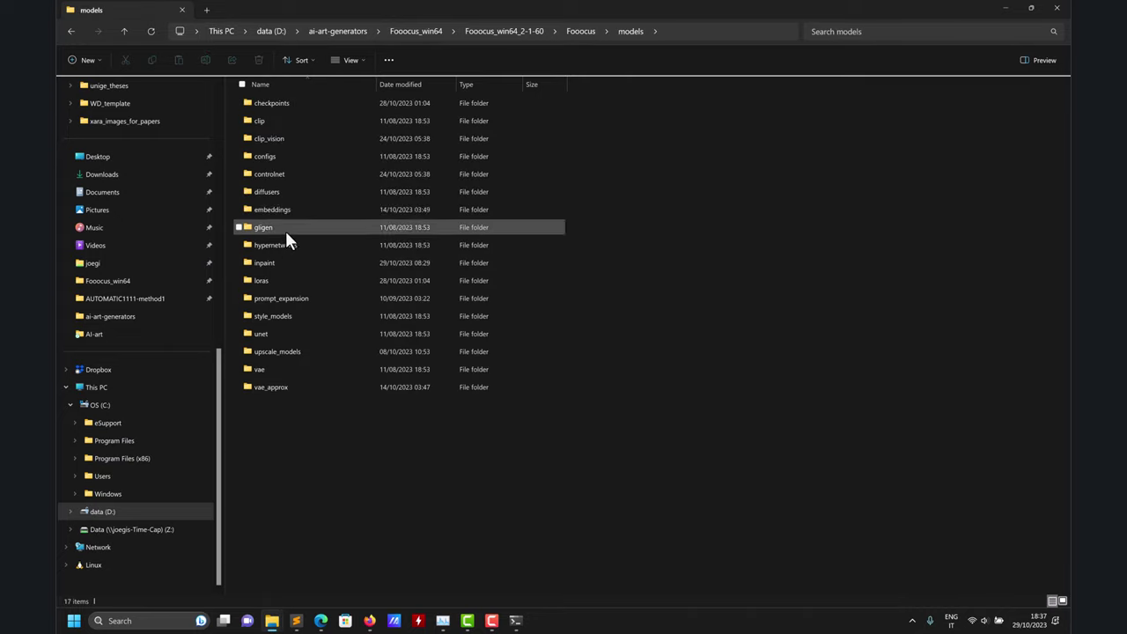
double_click(283, 103)
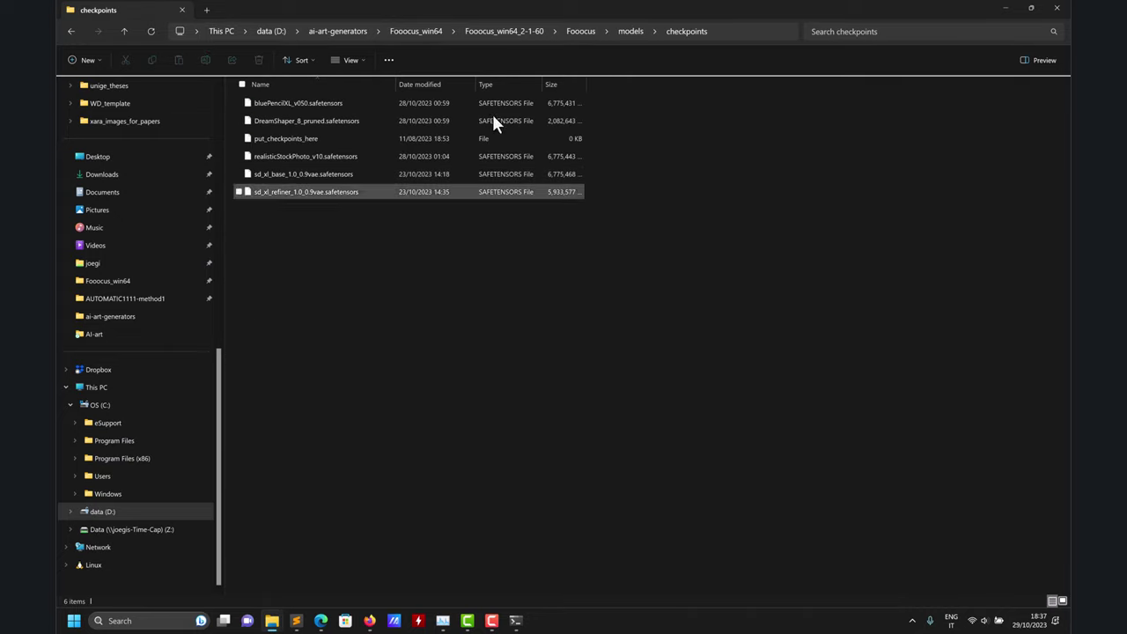
Step: Go back up to the ai-art-generators folder and glance into AUTOMATIC1111-method1
left_click(121, 33)
left_click(121, 32)
left_click(121, 33)
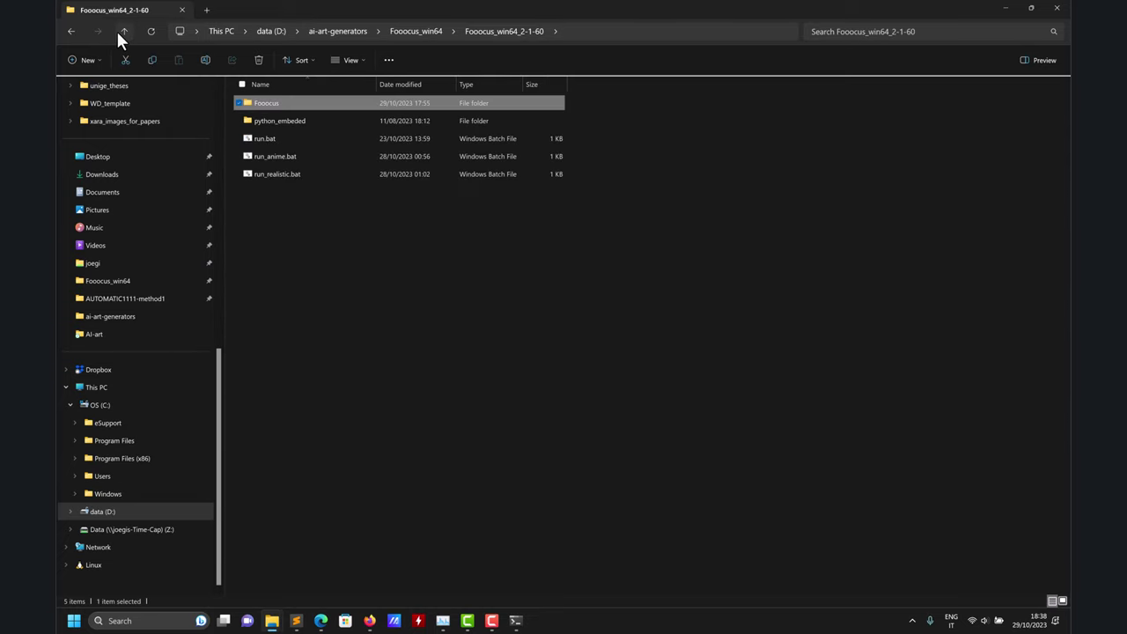
left_click(122, 32)
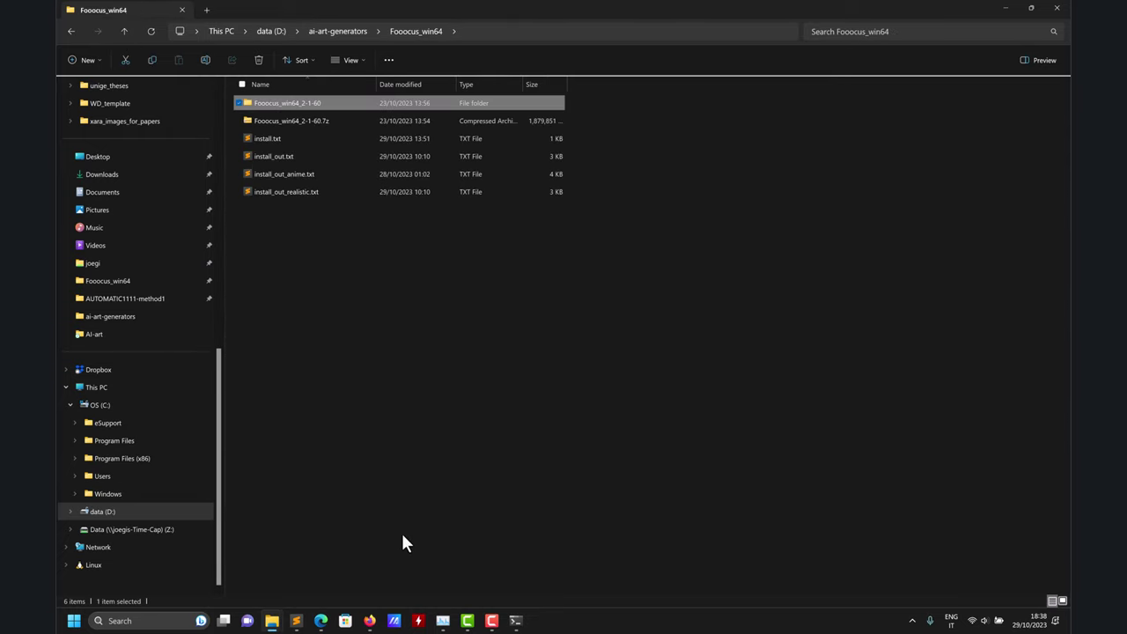
left_click(123, 32)
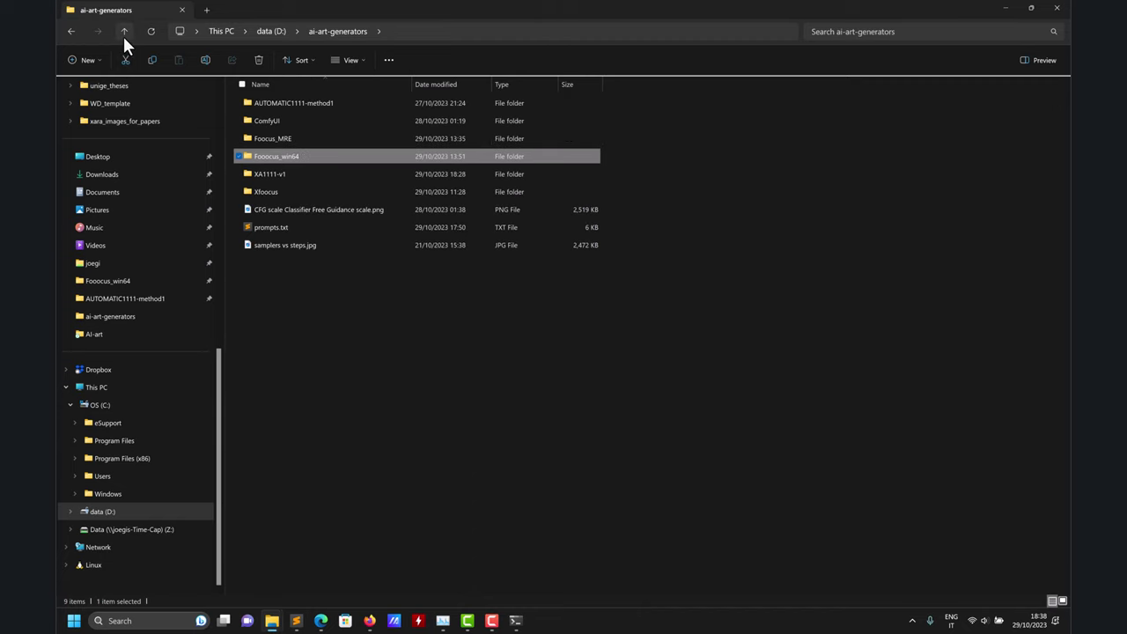
double_click(304, 104)
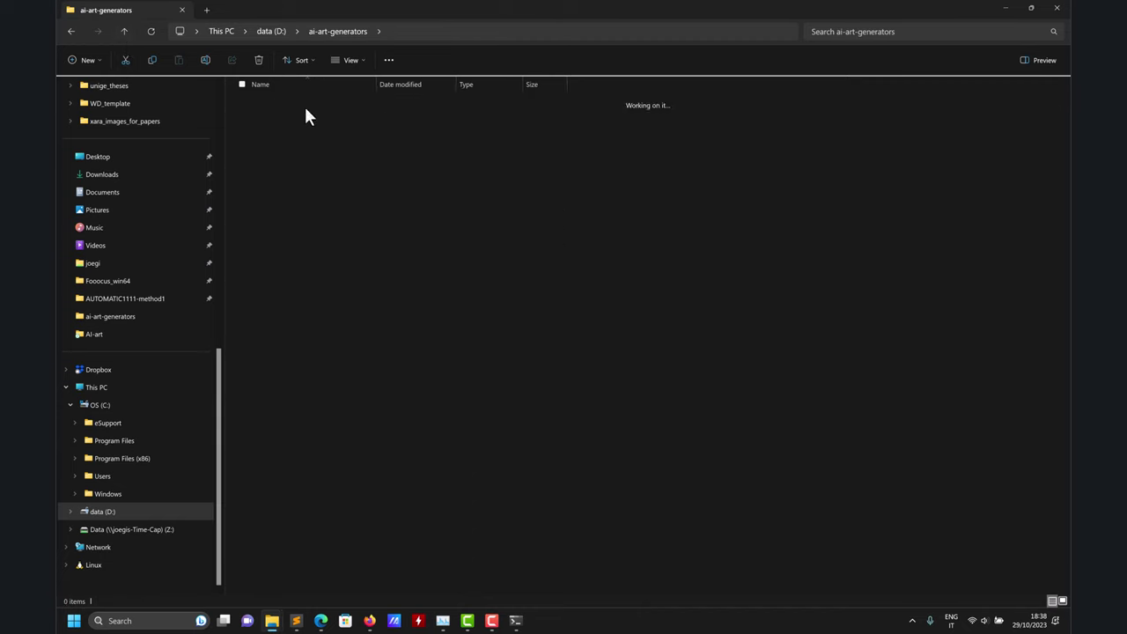
left_click(124, 32)
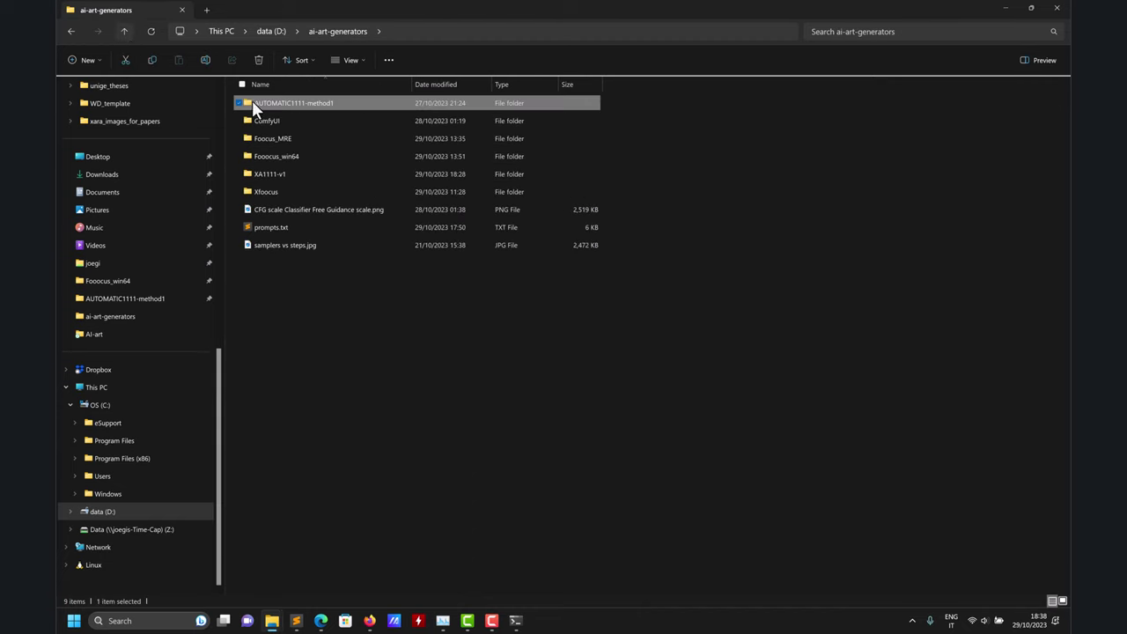
Step: Open the webui folder inside XA1111-v1\sd.webui
double_click(278, 174)
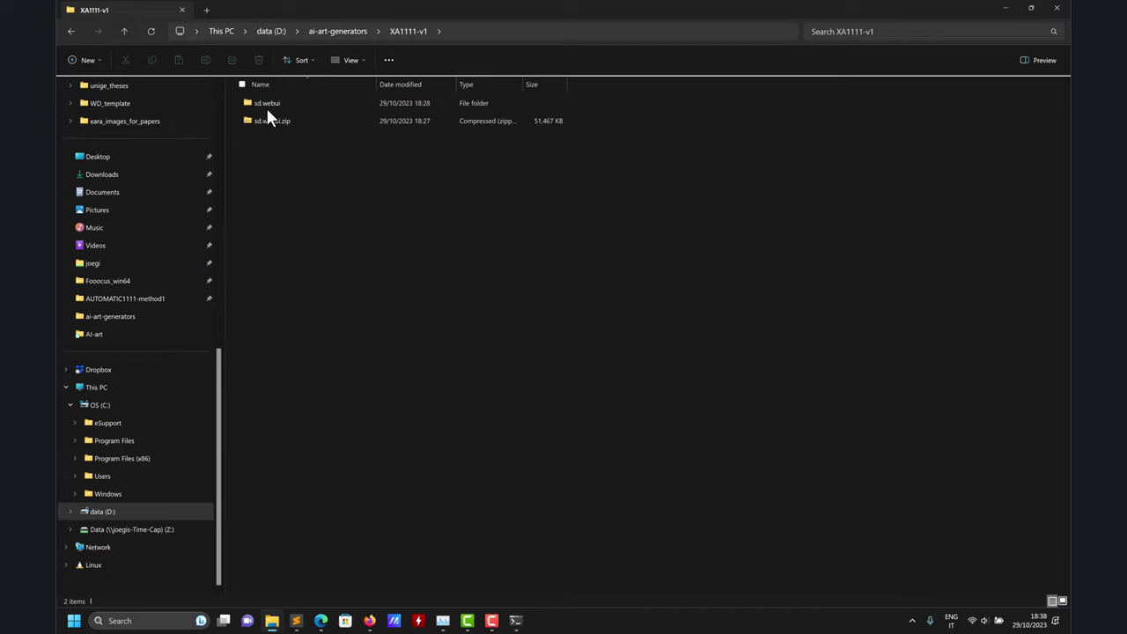
left_click(267, 108)
double_click(266, 105)
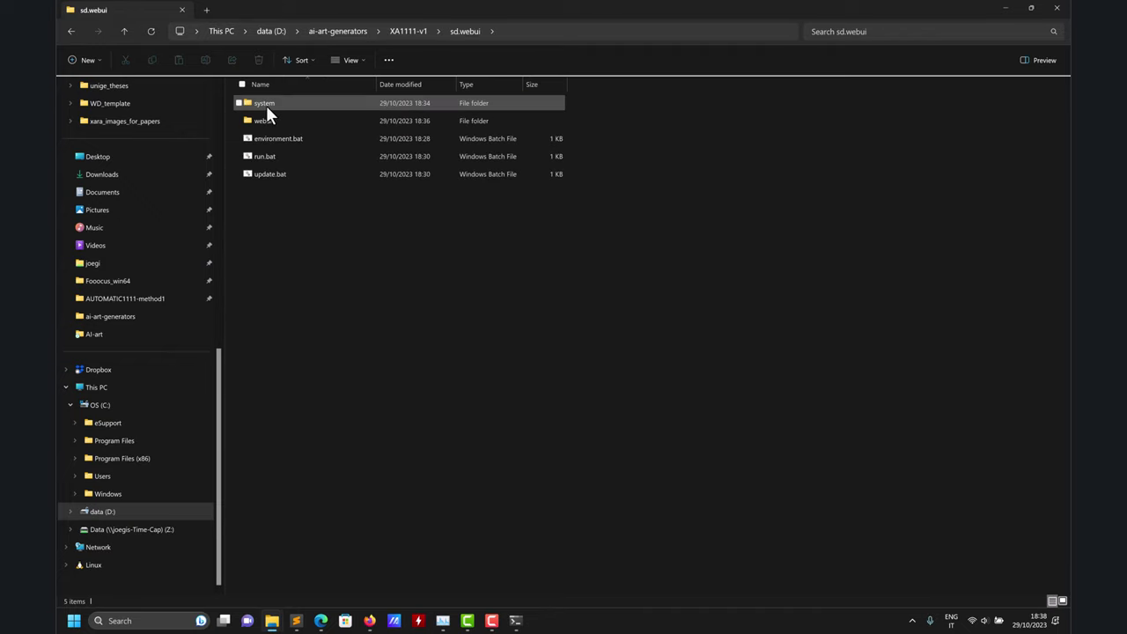
left_click(265, 122)
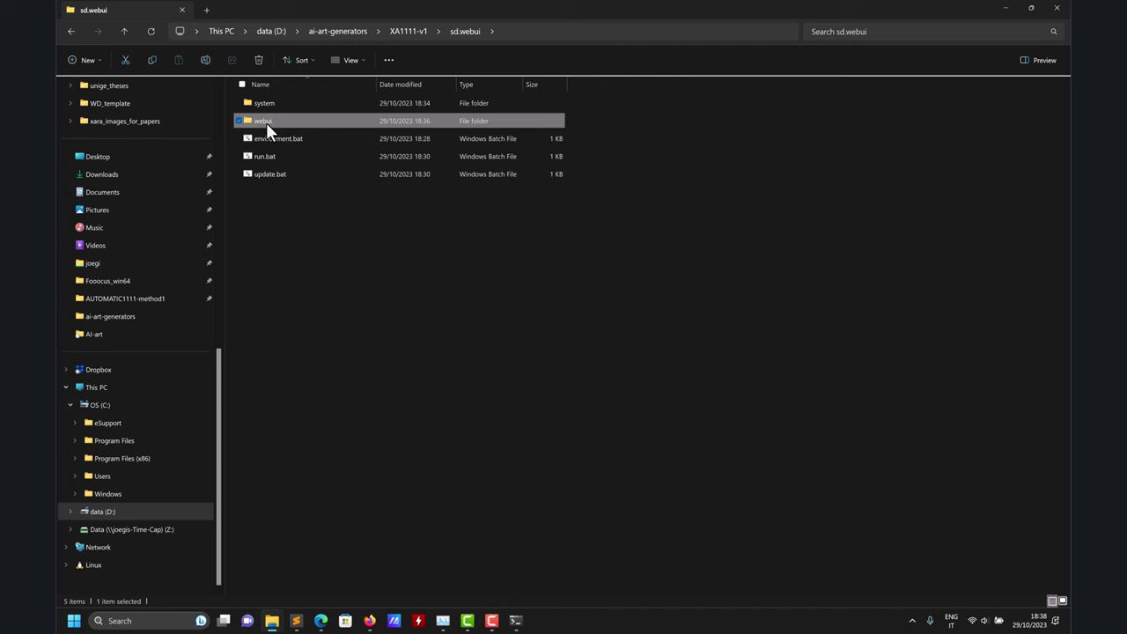
double_click(266, 122)
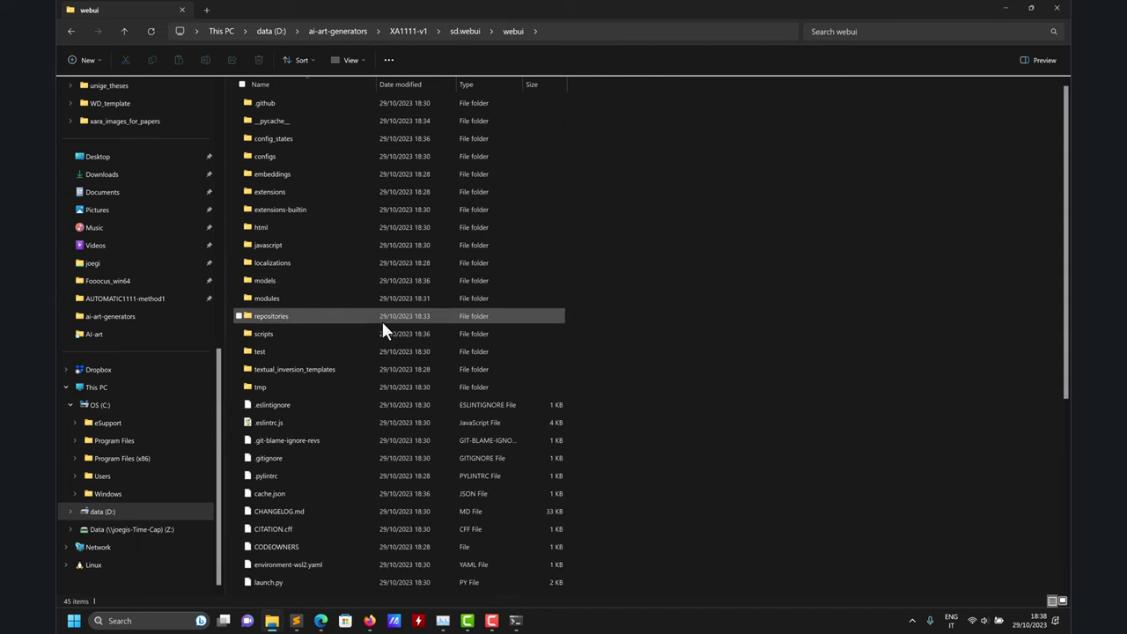
Step: Examine the modules, models and models\Stable-diffusion folders inside webui, and return to models with the Lora folder selected
double_click(266, 299)
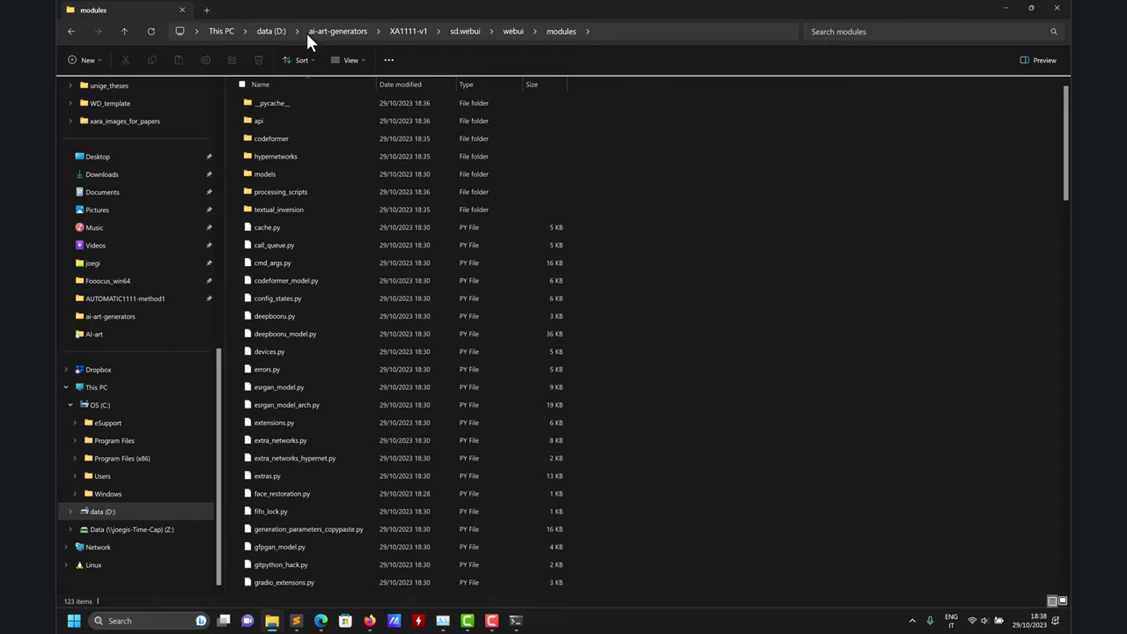
left_click(121, 27)
double_click(268, 279)
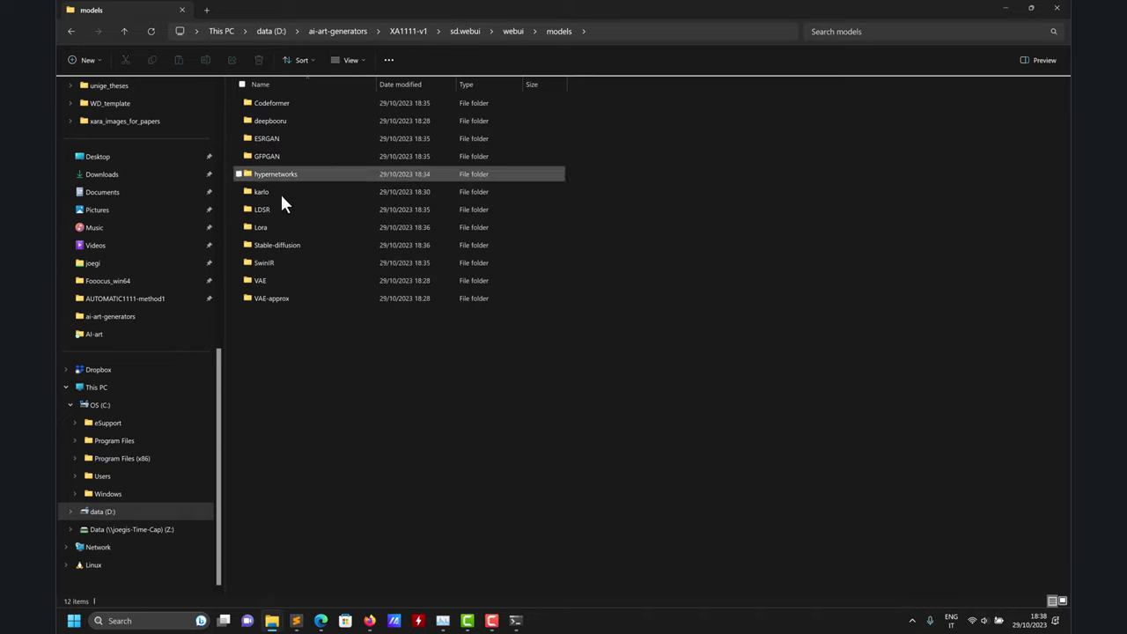
double_click(307, 246)
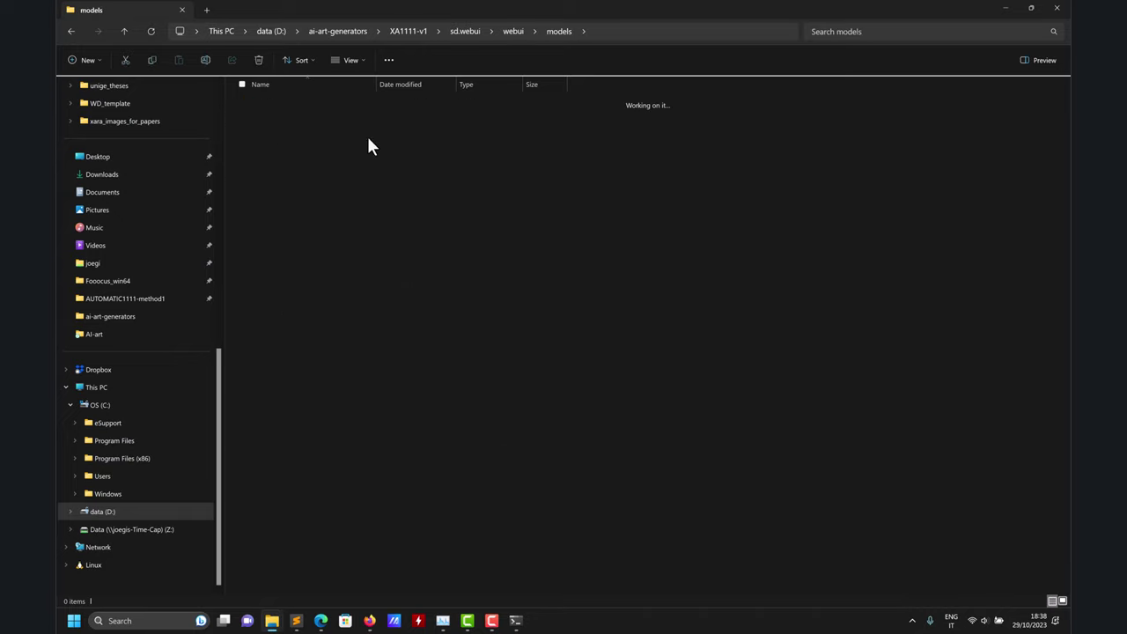
left_click(121, 31)
left_click(268, 228)
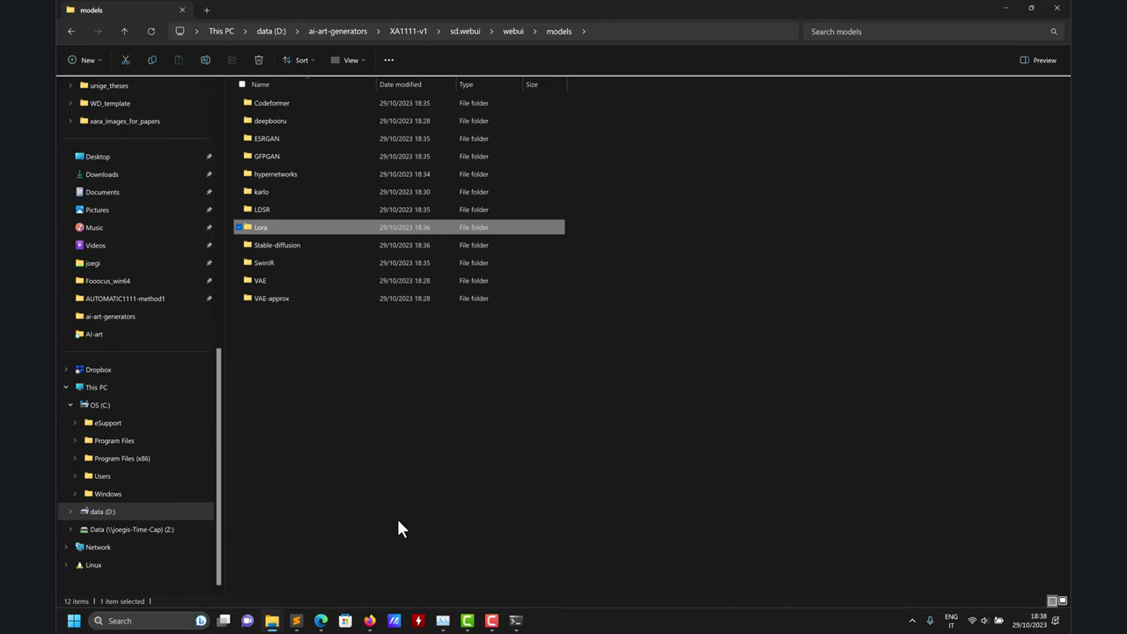
Step: Switch to Firefox and look through the Stable Diffusion Online, Stability AI and Stability-AI/generative-models GitHub pages, including the generative-models README
mouse_move(368, 619)
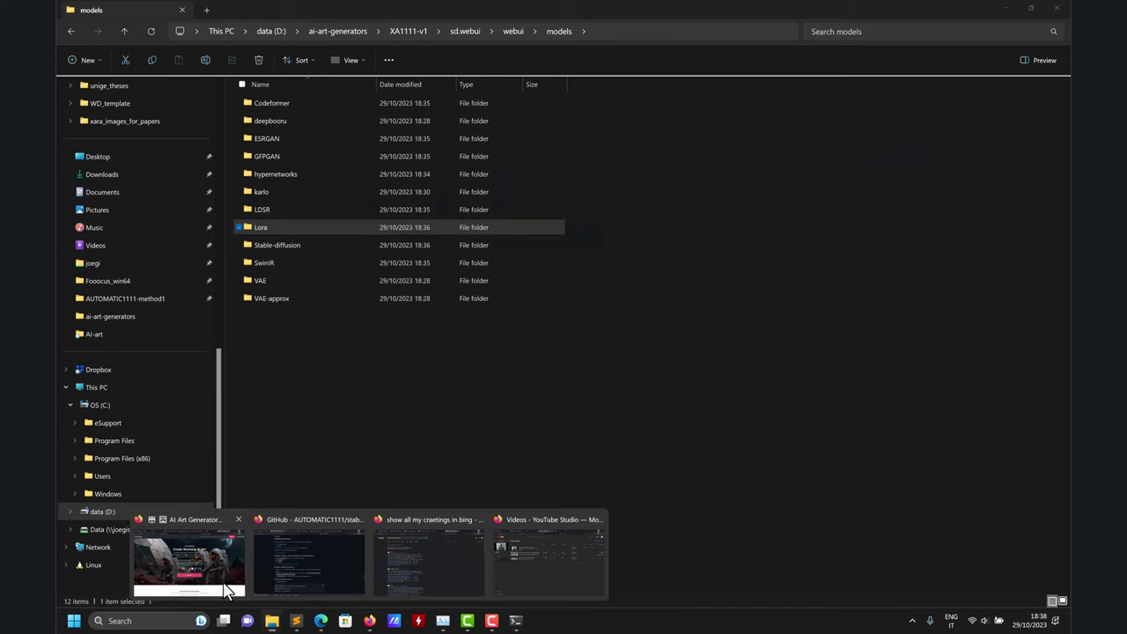
left_click(224, 581)
left_click(152, 10)
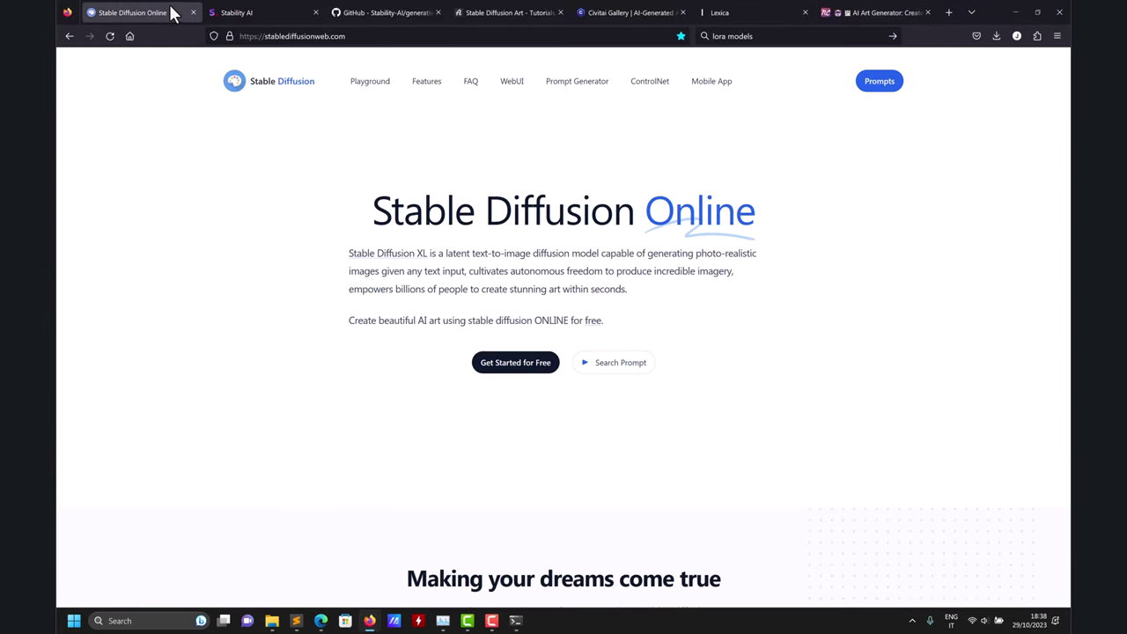
left_click(246, 11)
left_click(129, 9)
left_click(255, 9)
left_click(357, 8)
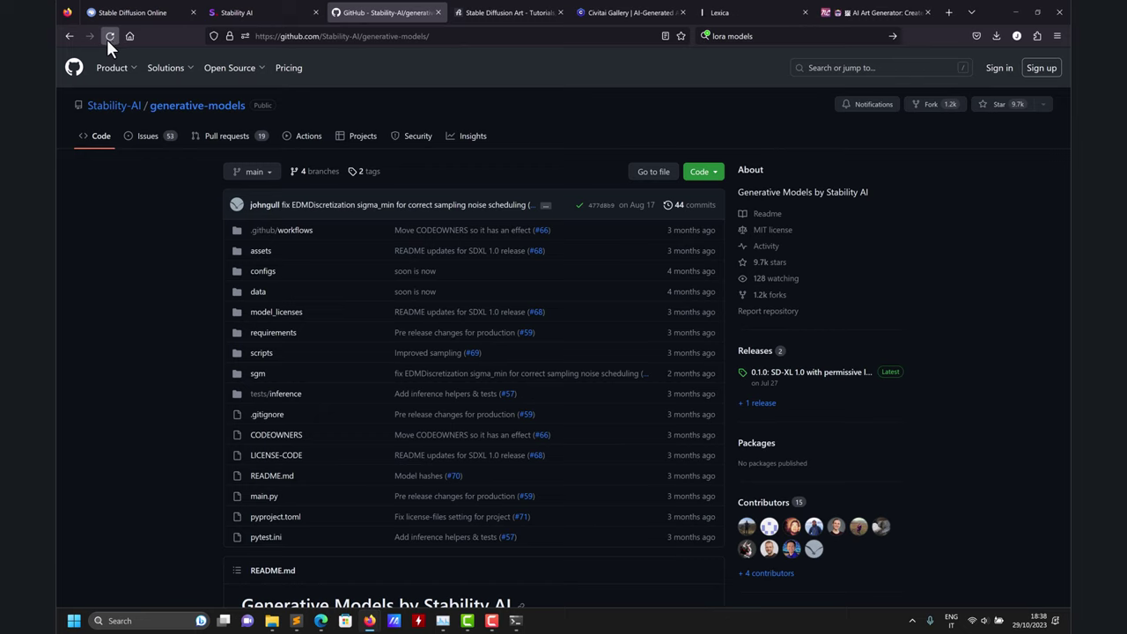
scroll(216, 321, "down", 4)
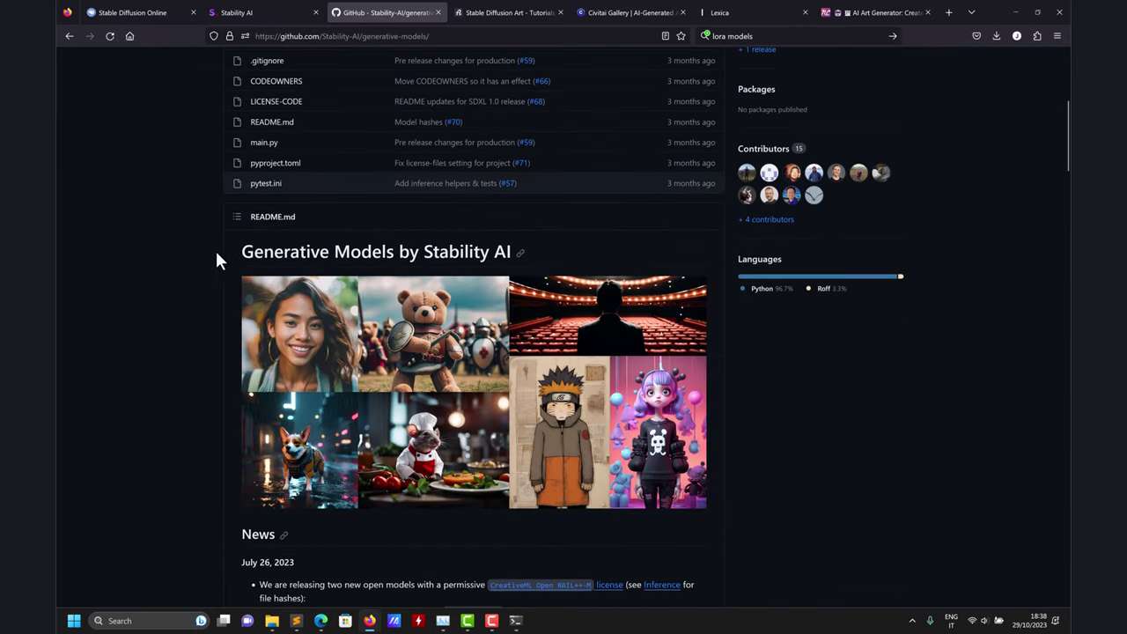
scroll(210, 251, "down", 10)
scroll(208, 250, "up", 15)
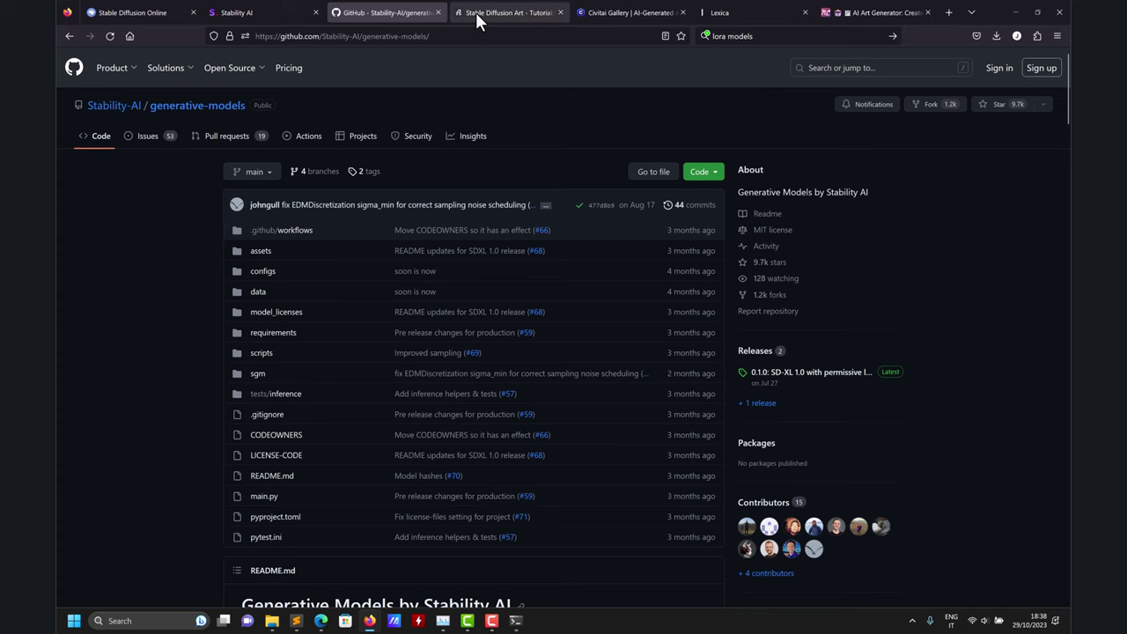
Step: Browse Civitai's home, images and models pages, glance at Lexica, and return to the Civitai models page
left_click(613, 15)
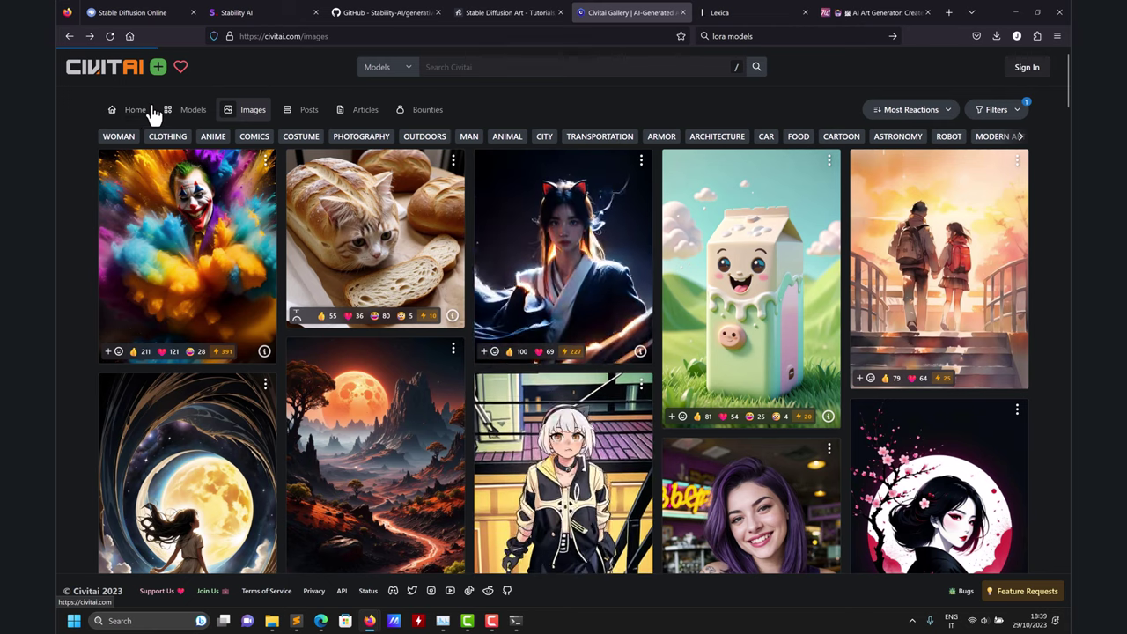
left_click(115, 112)
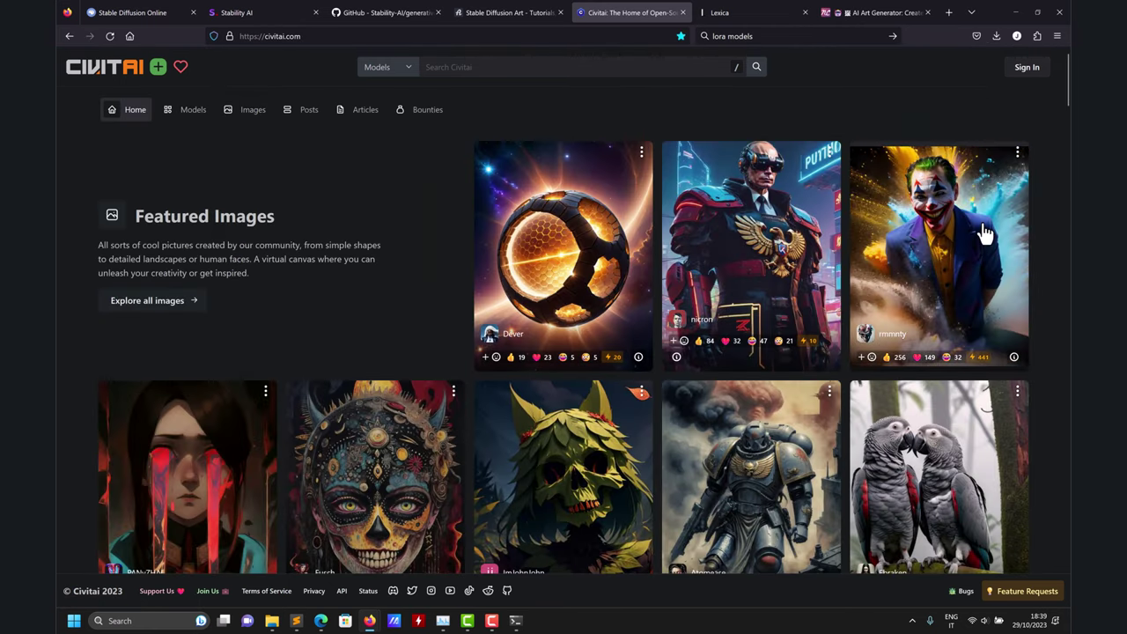
left_click(252, 112)
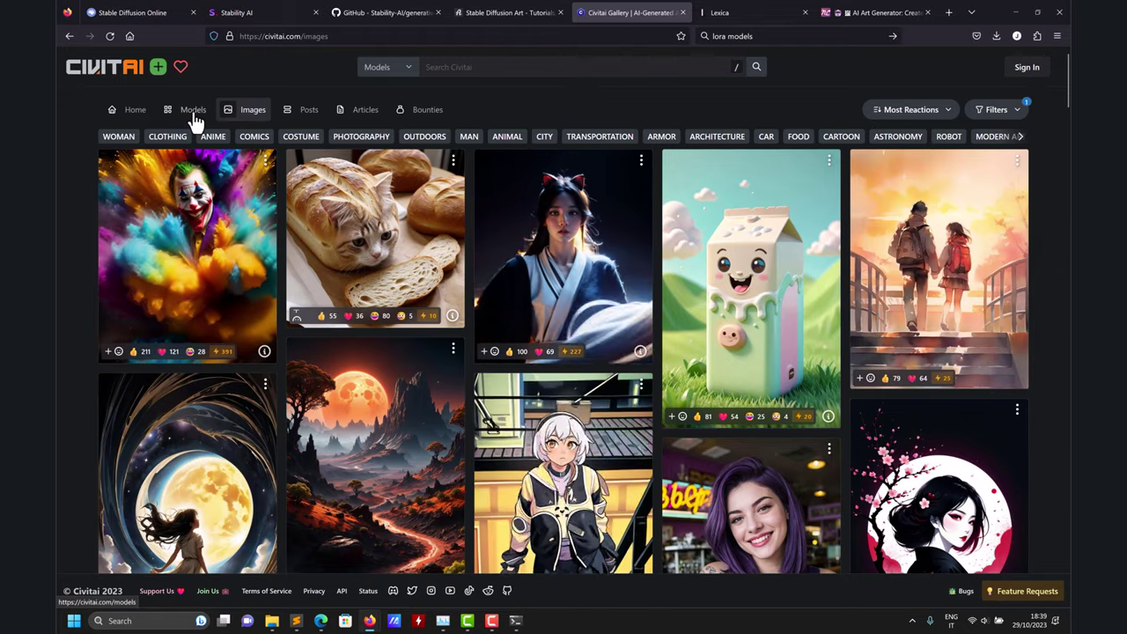
left_click(193, 113)
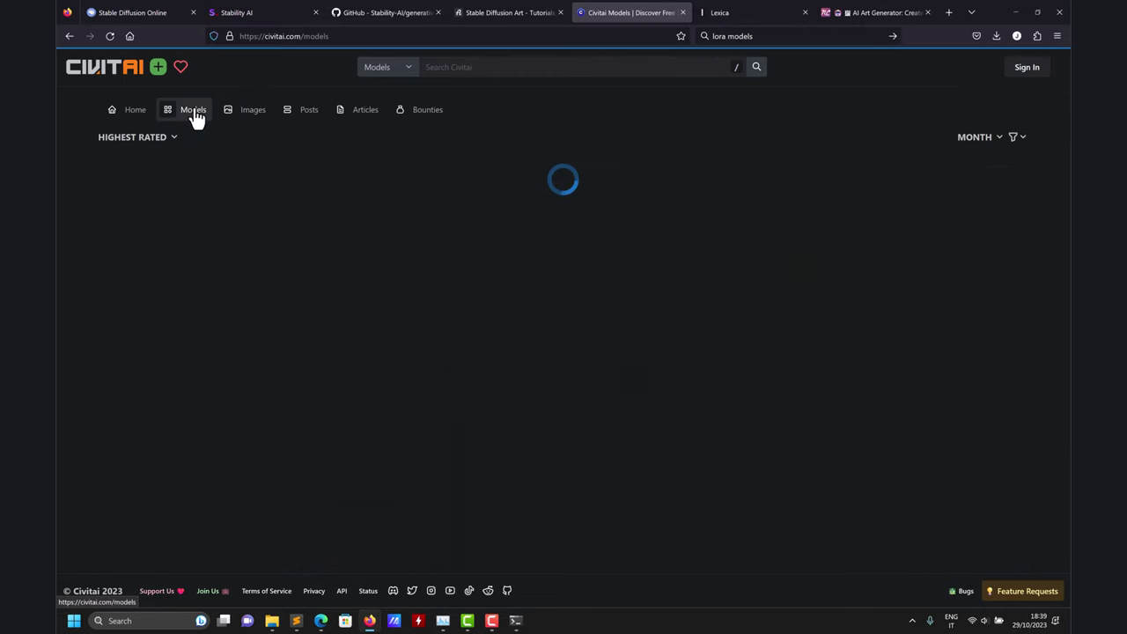
scroll(531, 310, "down", 5)
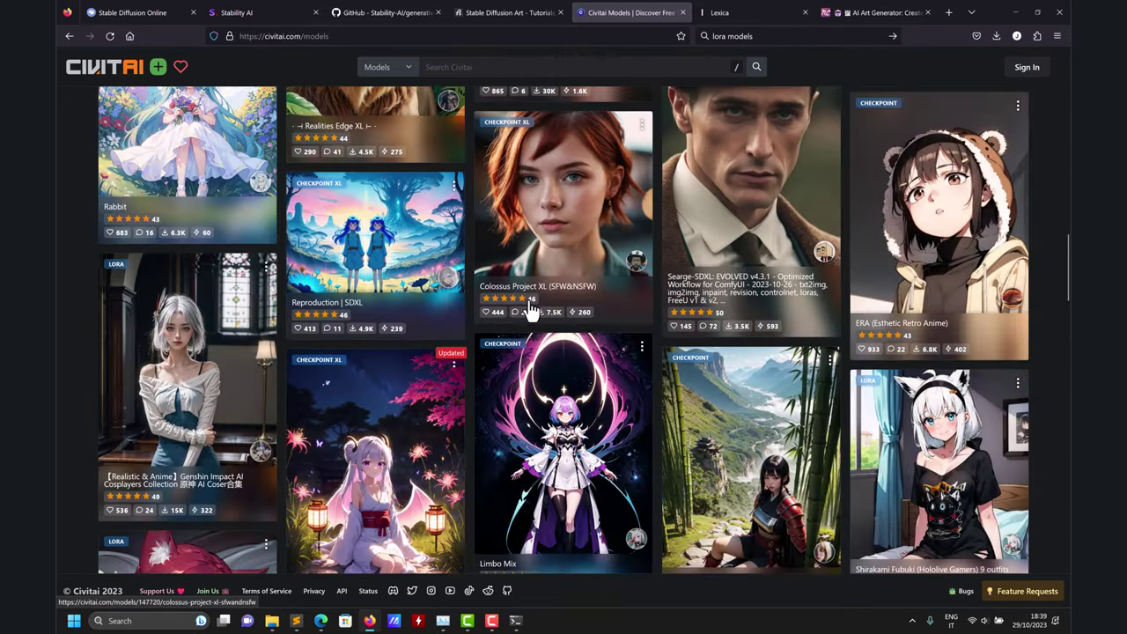
scroll(532, 310, "up", 5)
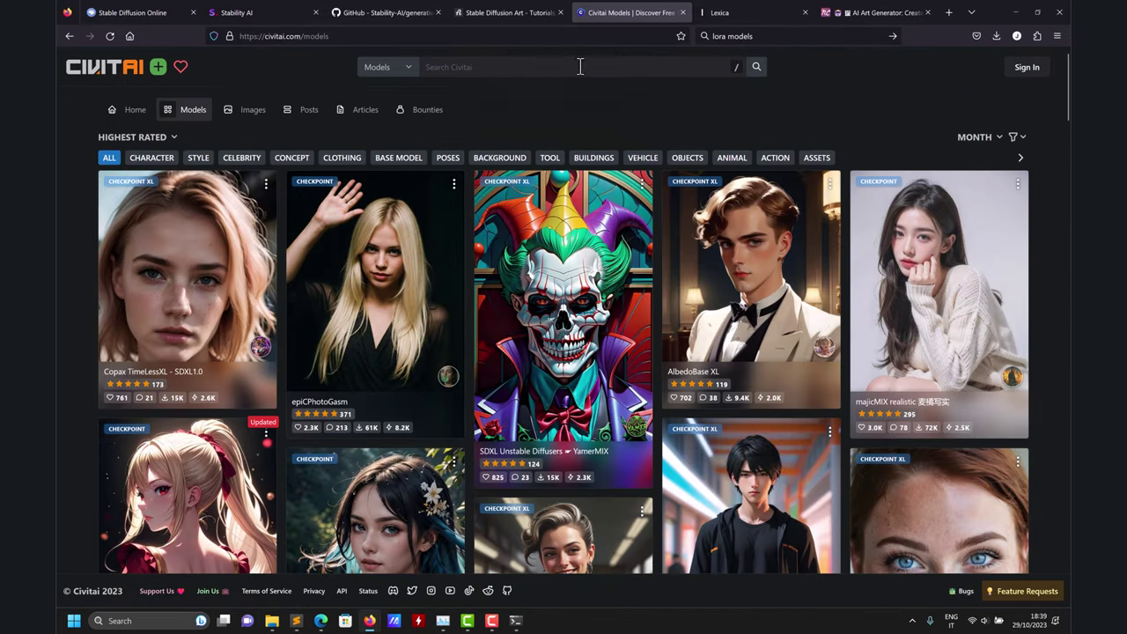
left_click(731, 12)
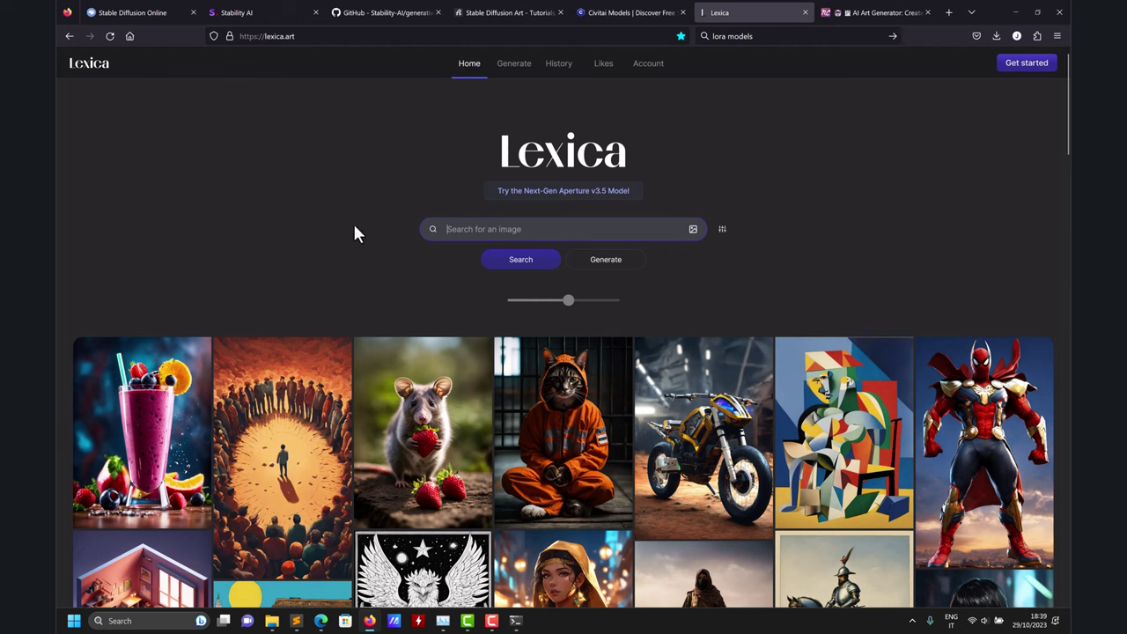
left_click(641, 12)
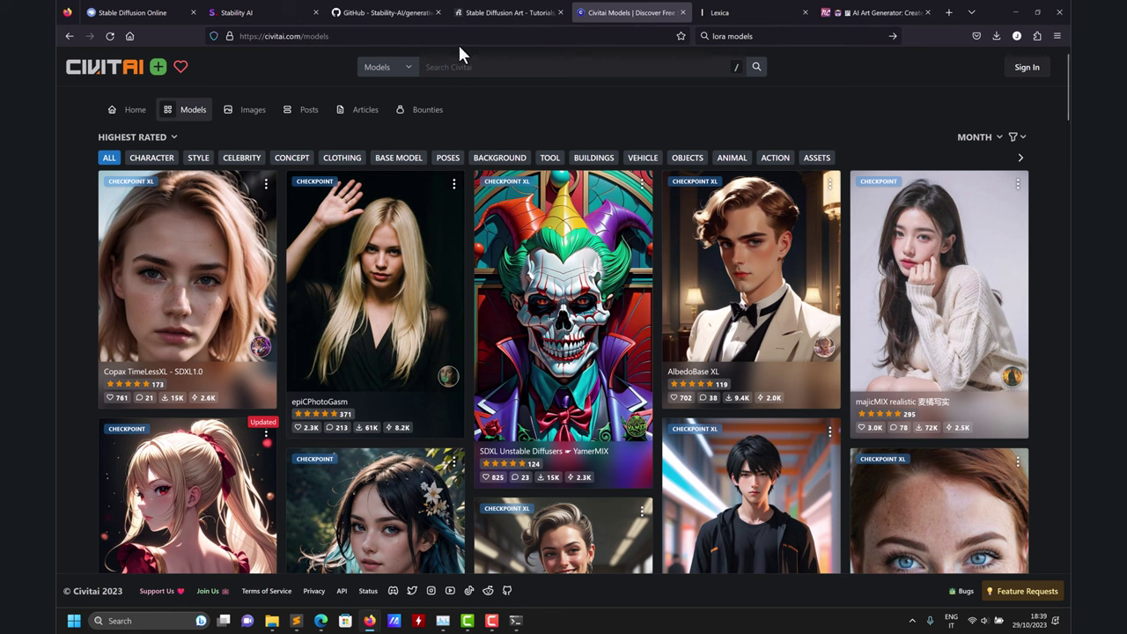
Step: Search Google for "huggingface" in a new browser tab and open the Hugging Face home page
left_click(750, 36)
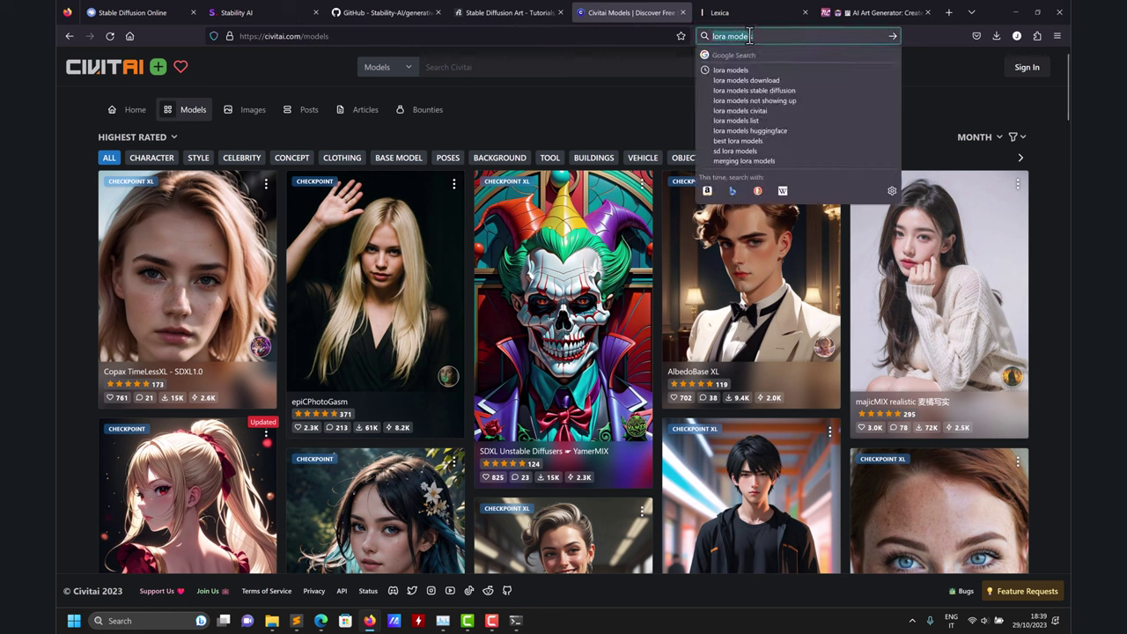
type("huggi")
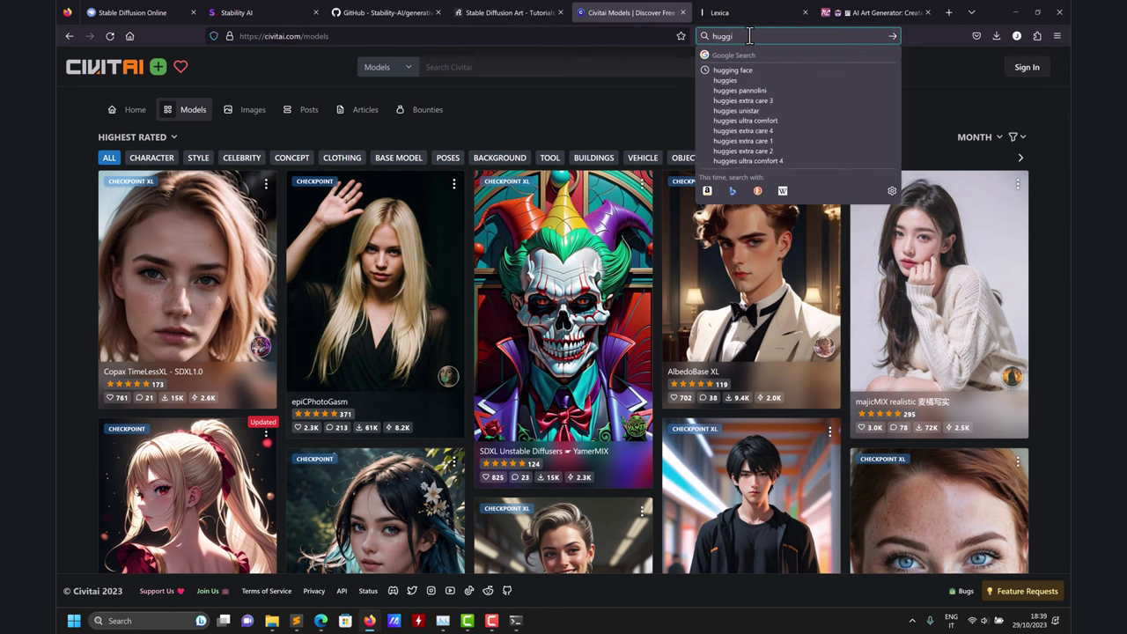
type("ngfac")
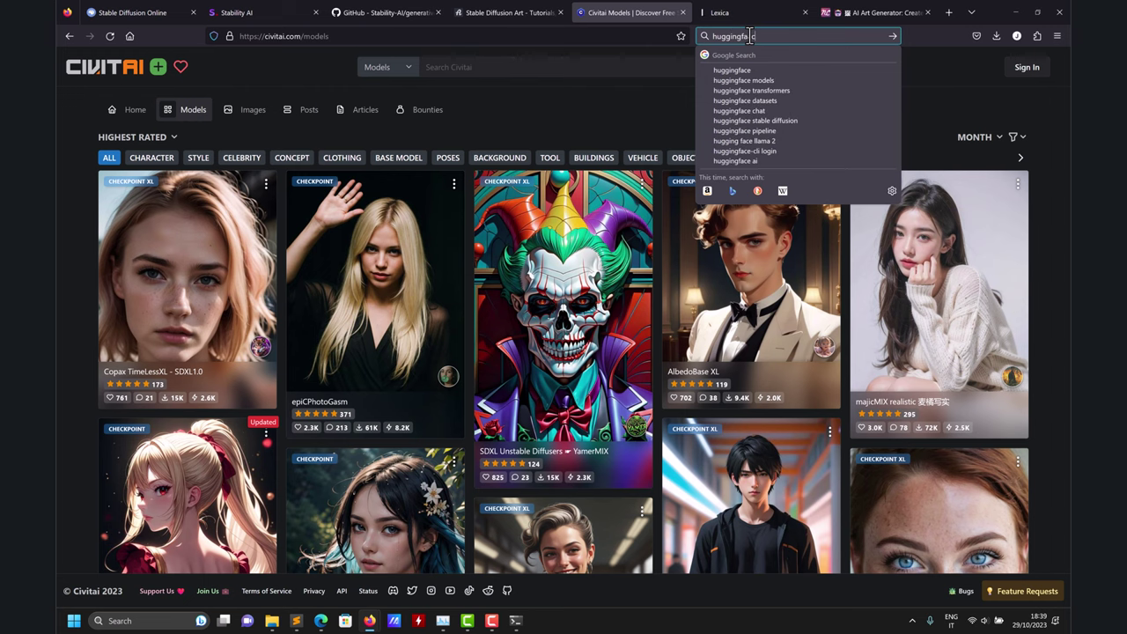
type("e")
left_click(947, 14)
left_click(946, 15)
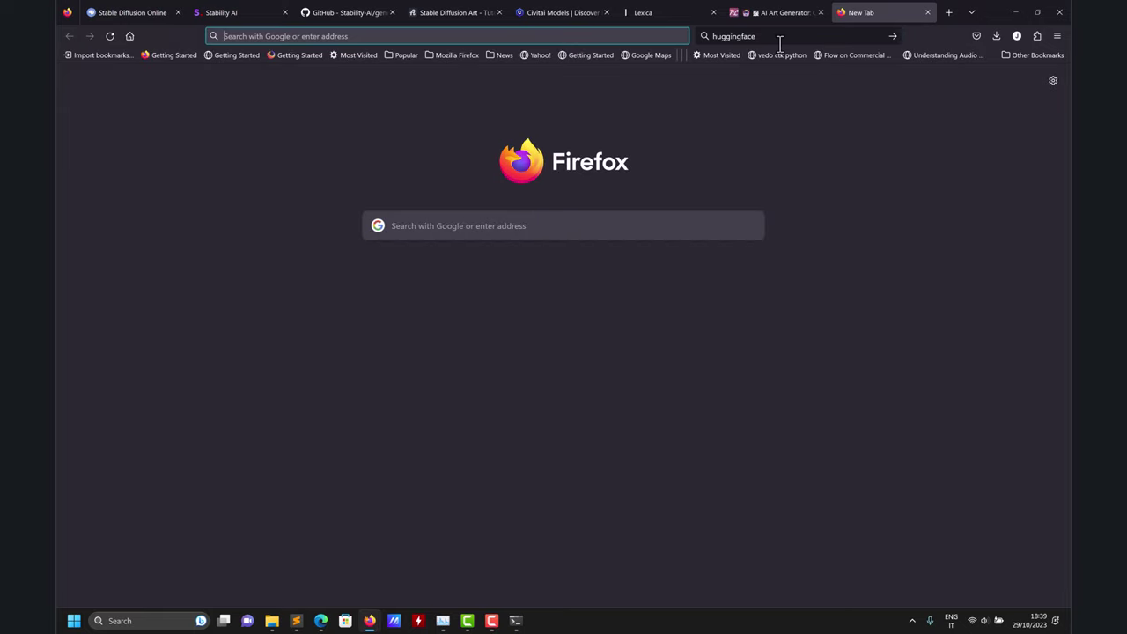
left_click(778, 36)
key("Return")
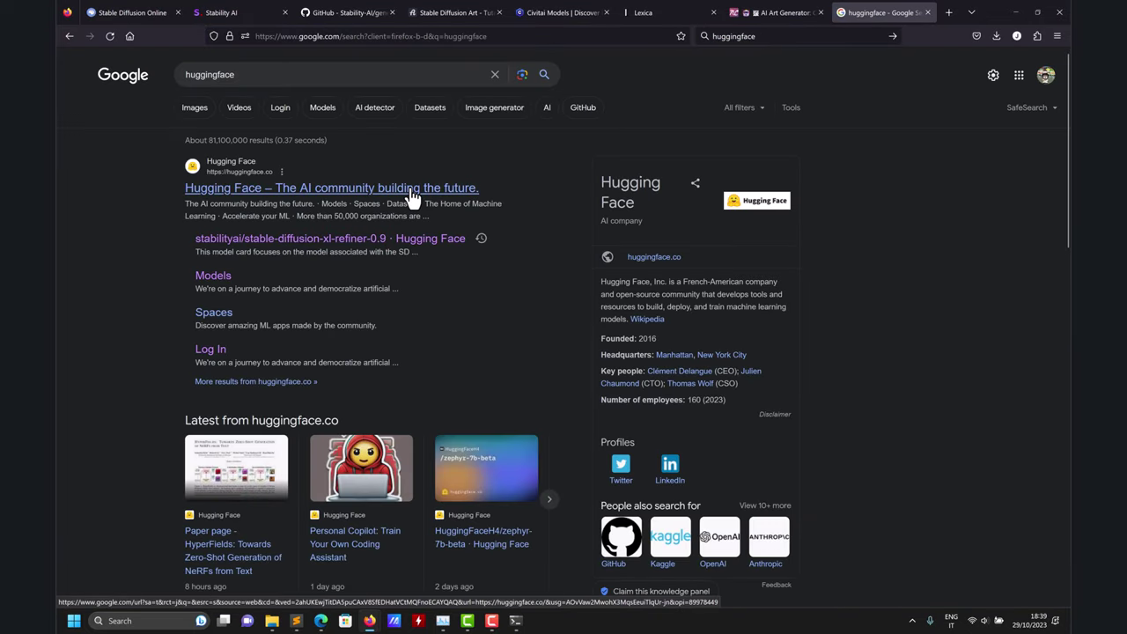
left_click(444, 192)
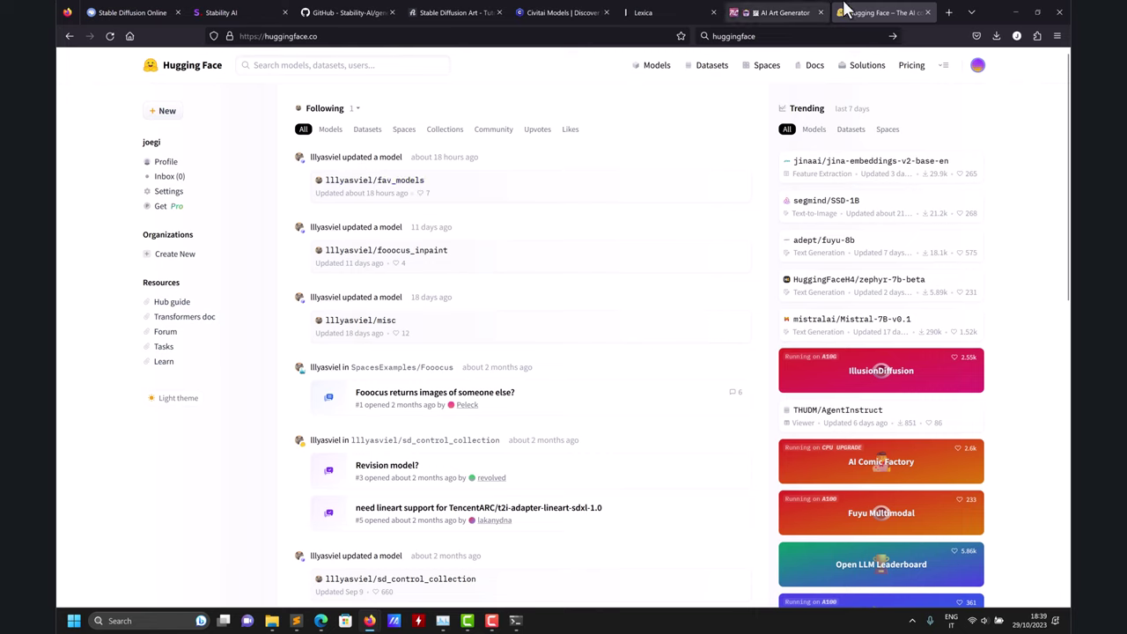
Step: Return to the Stable Diffusion web UI in Edge and select v1-5-pruned-emaonly.safetensors as the checkpoint
left_click(1015, 14)
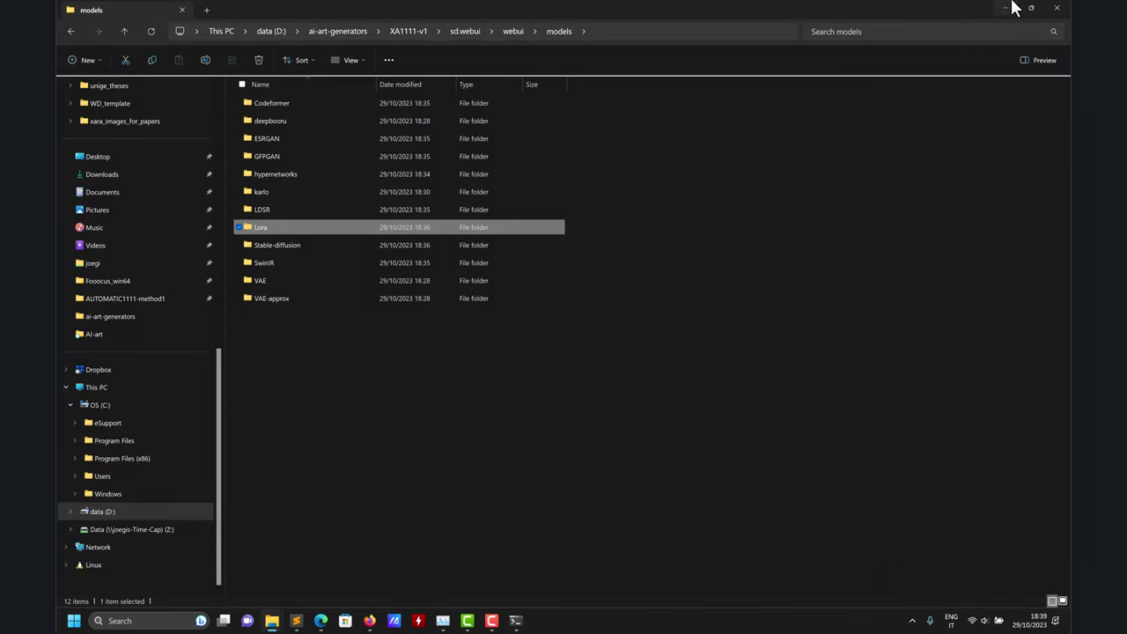
left_click(1054, 9)
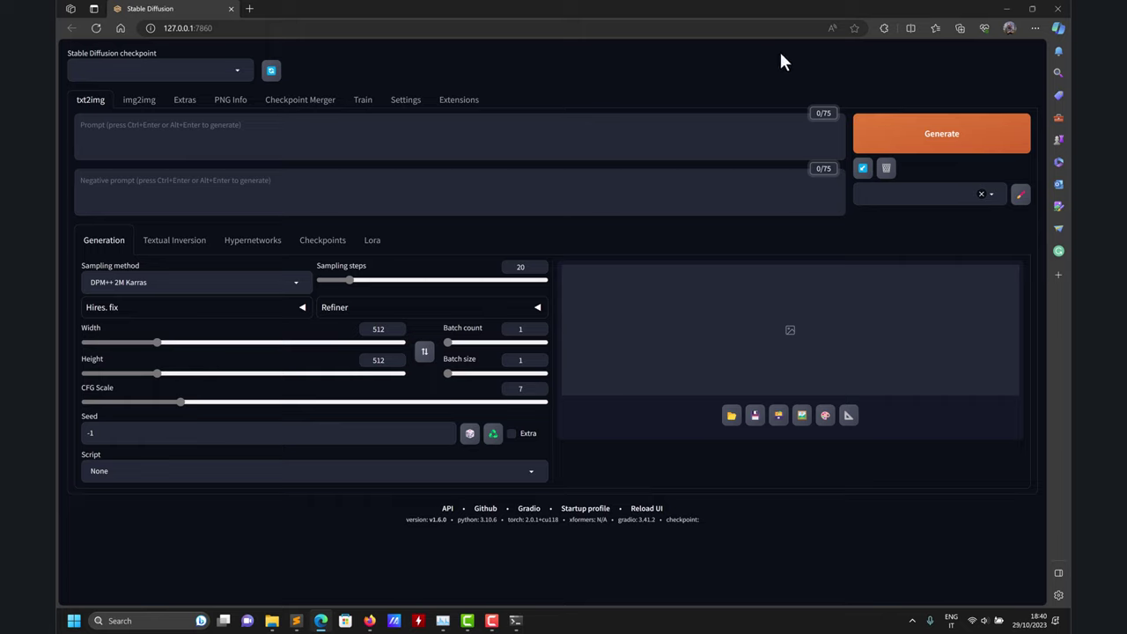
left_click(231, 72)
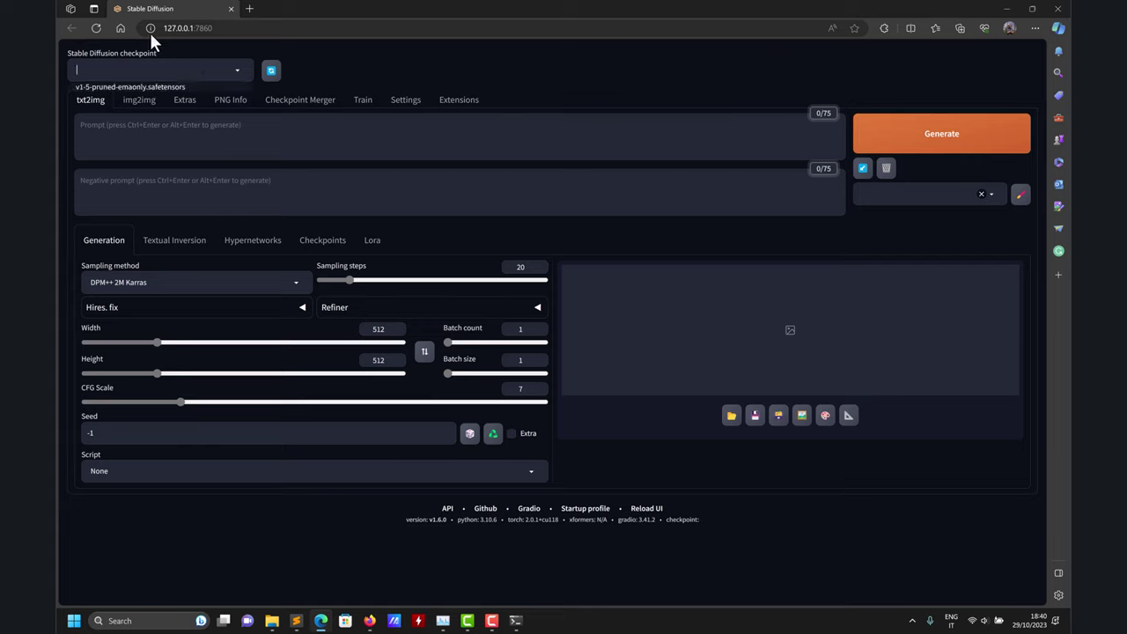
left_click(114, 87)
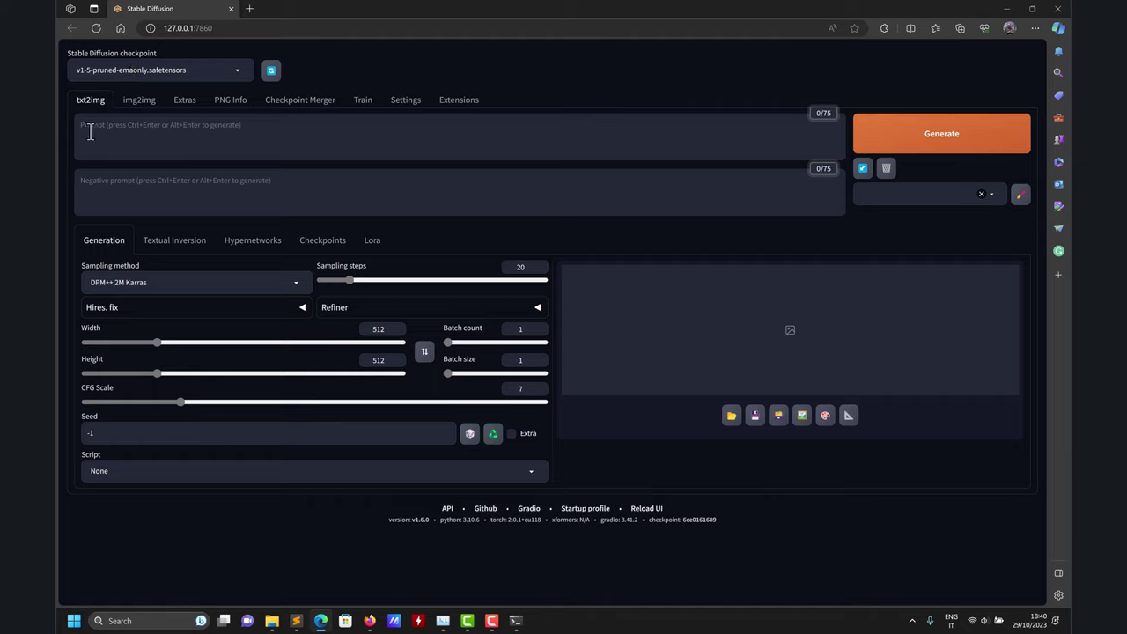
Step: Enter "three apples" as the txt2img prompt and "moon, tree, peope" as the negative prompt
left_click(99, 180)
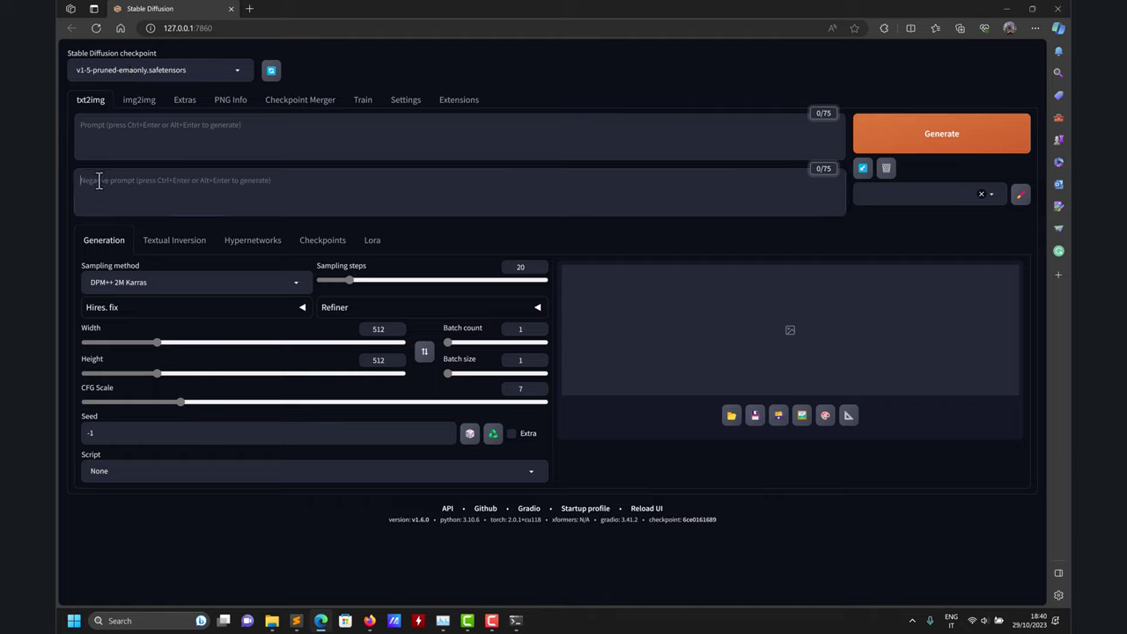
left_click(172, 146)
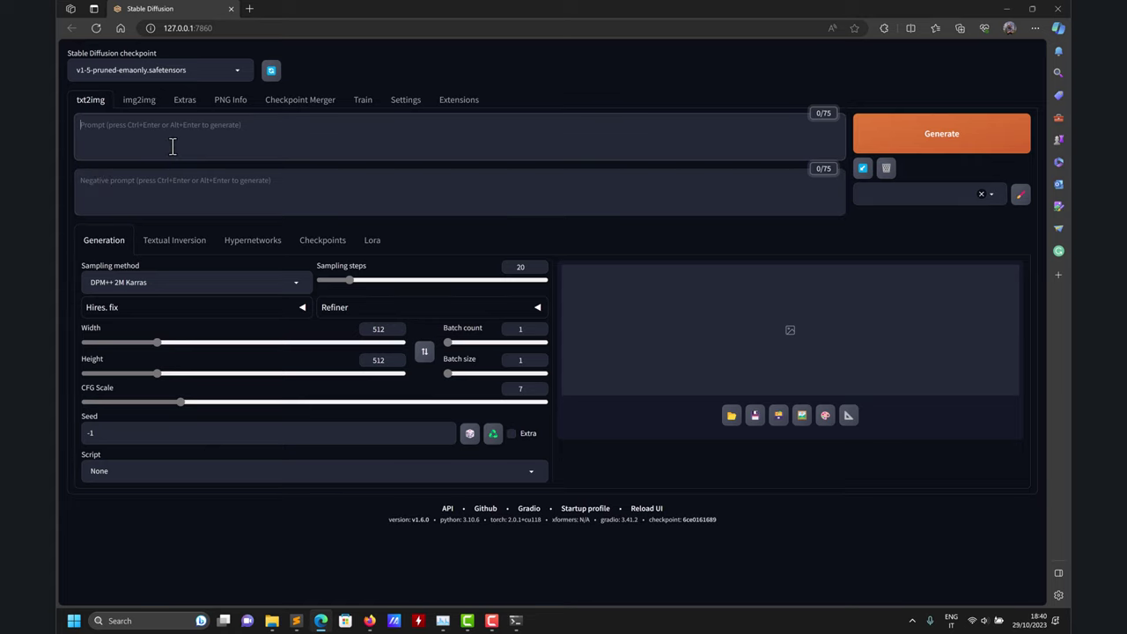
type("an apple")
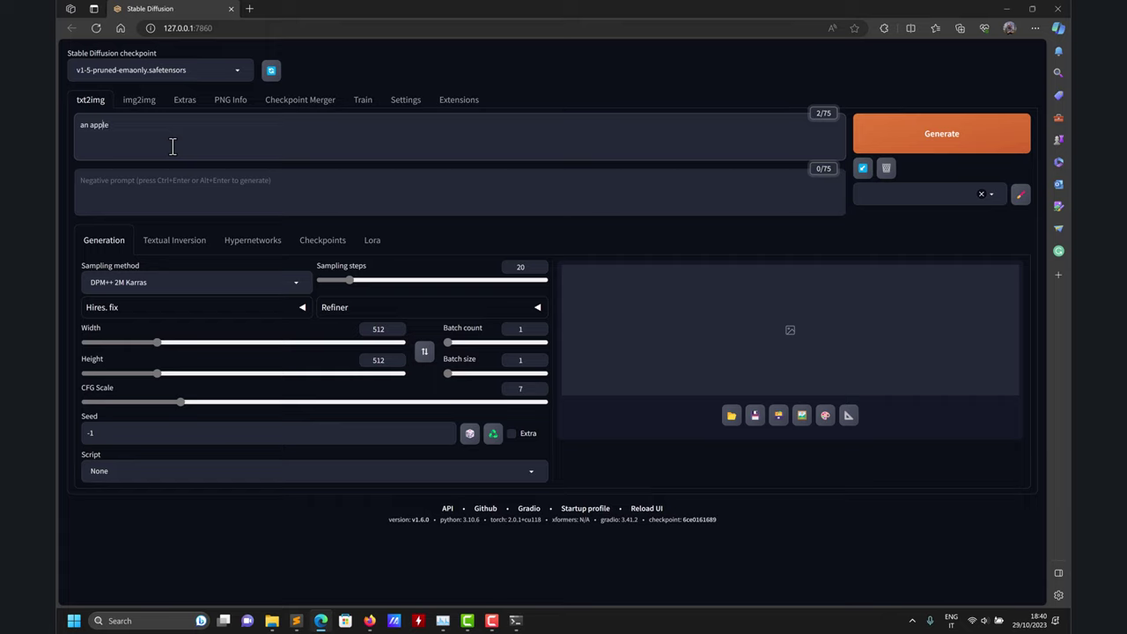
type("th")
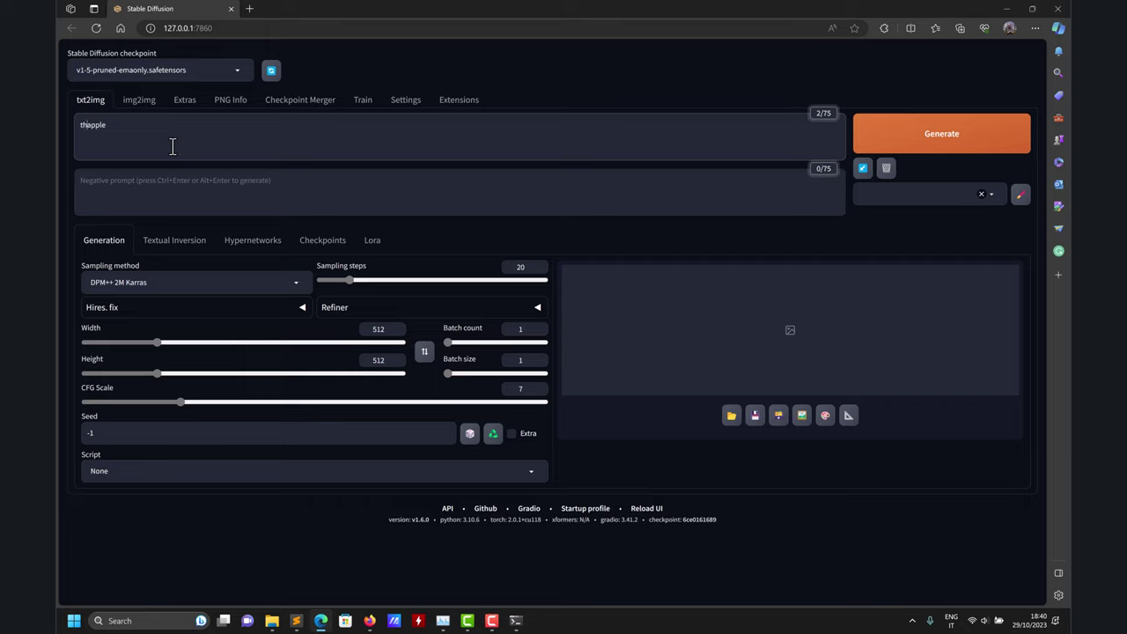
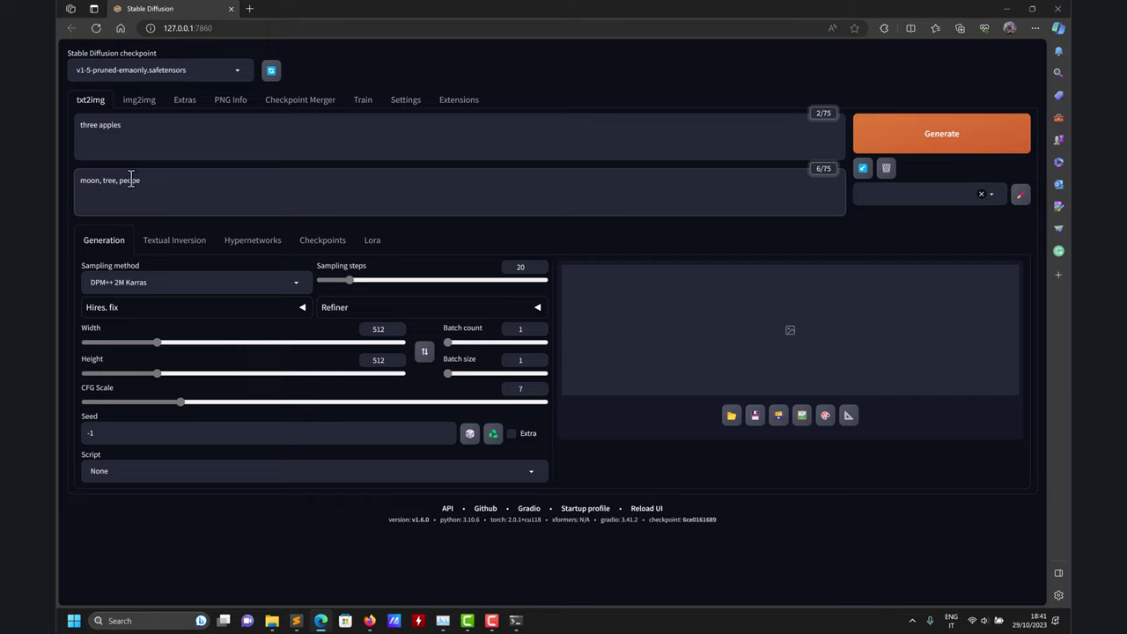
Step: Try putting "no" in front of the last term of the negative prompt, and remove it again
left_click(121, 181)
type("no")
key("Delete")
key("Delete")
key("Delete")
Step: Switch to the AUTOMATIC1111 stable-diffusion-webui GitHub page in Firefox and review the README's feature list and installation instructions
mouse_move(369, 619)
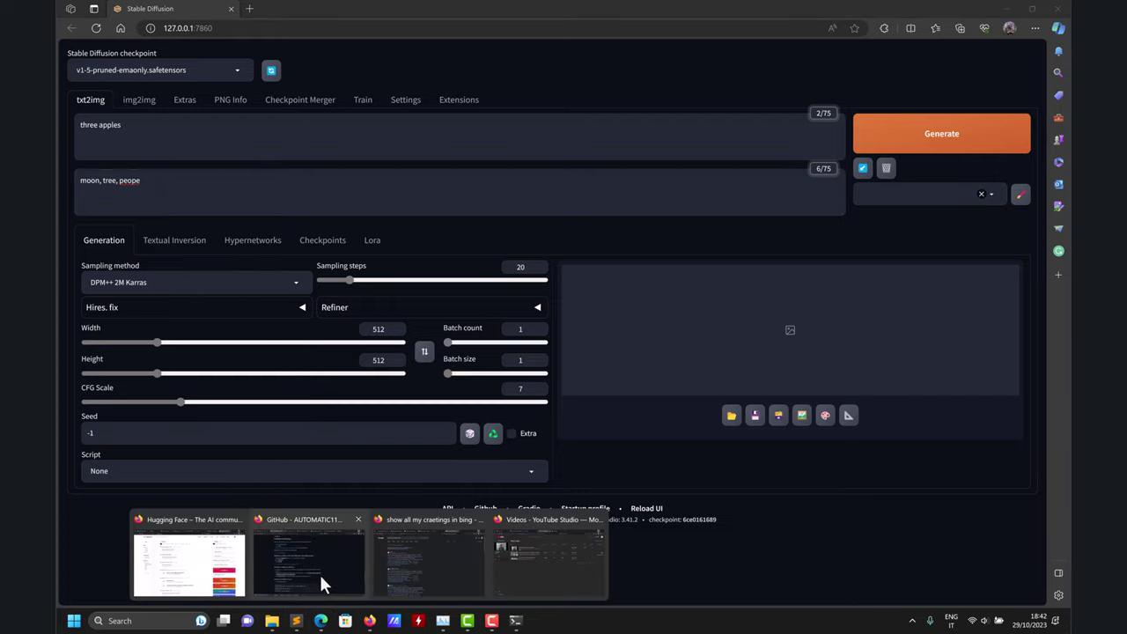
left_click(319, 572)
key("Home")
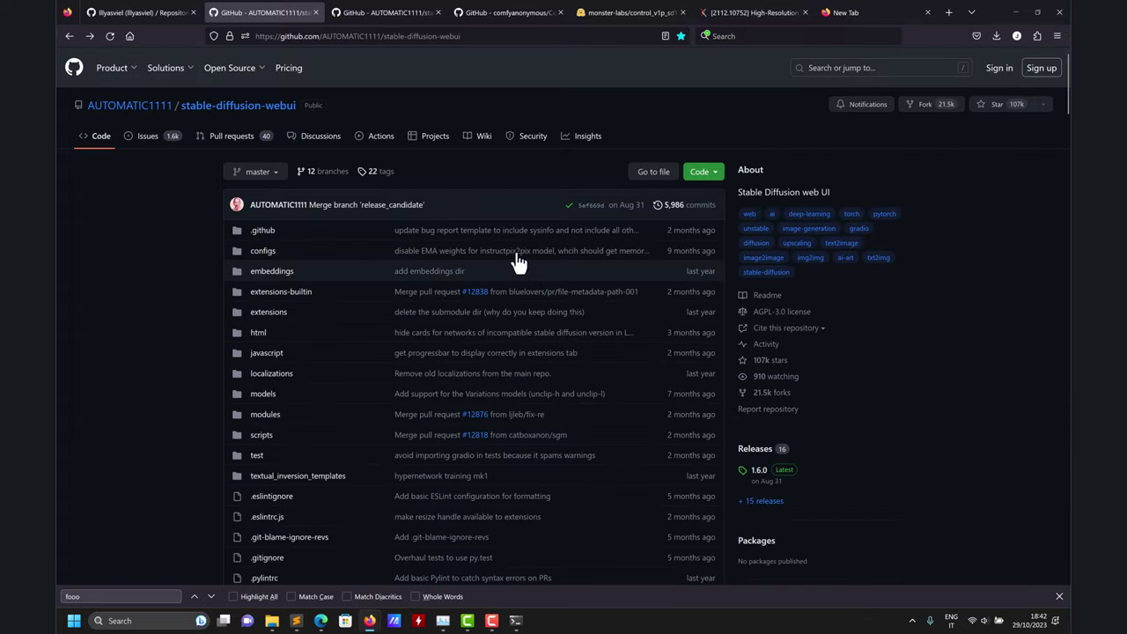
scroll(528, 239, "down", 20)
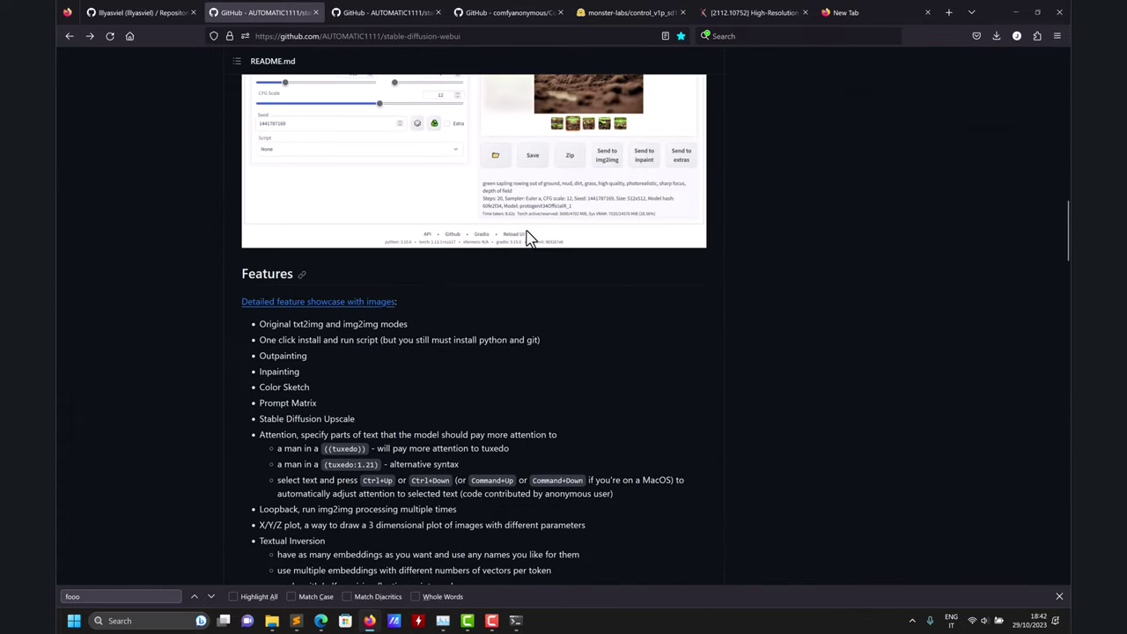
scroll(506, 234, "down", 10)
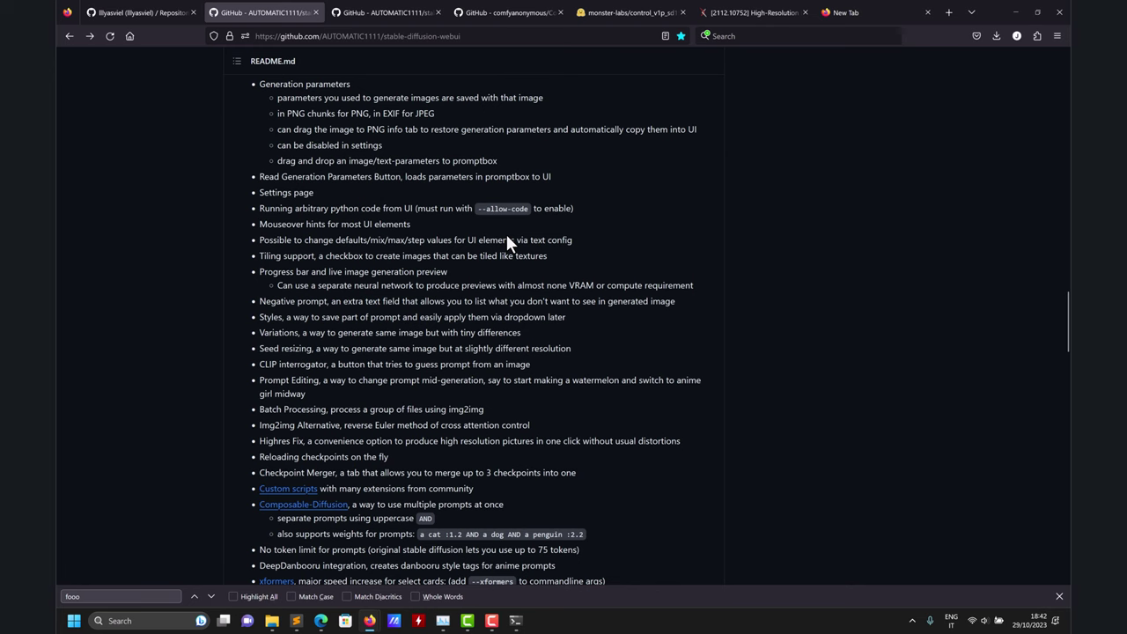
scroll(505, 234, "down", 4)
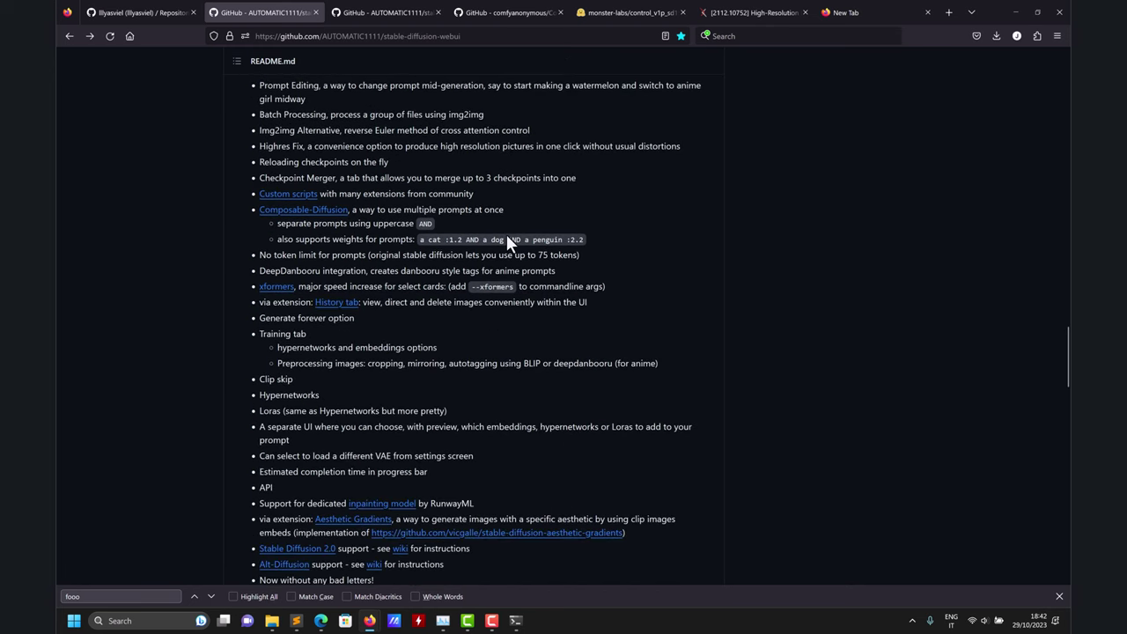
scroll(506, 235, "down", 15)
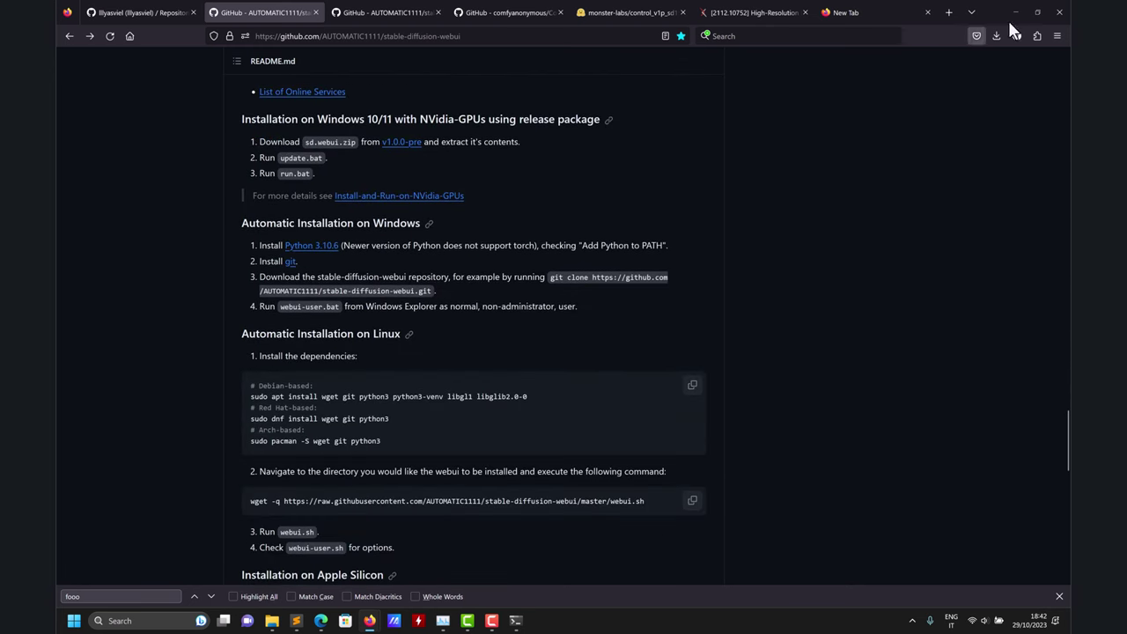
left_click(1013, 12)
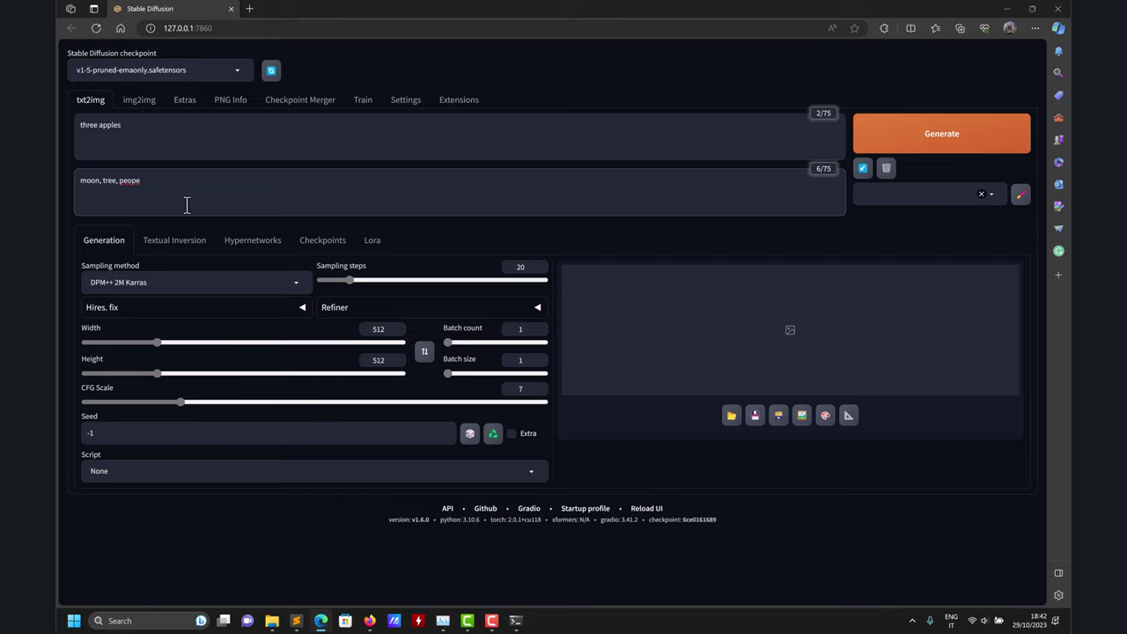
Step: Look through the txt2img Textual Inversion, Hypernetworks, Checkpoints and Lora views, ending back at the Generation settings
left_click(152, 252)
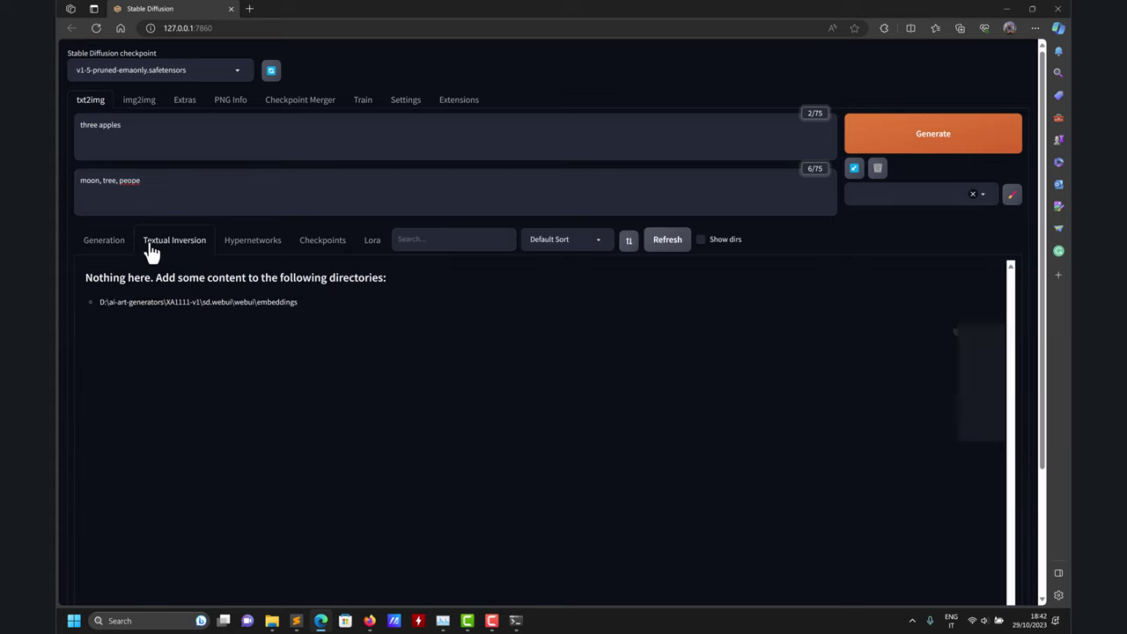
left_click(247, 251)
left_click(312, 251)
left_click(368, 244)
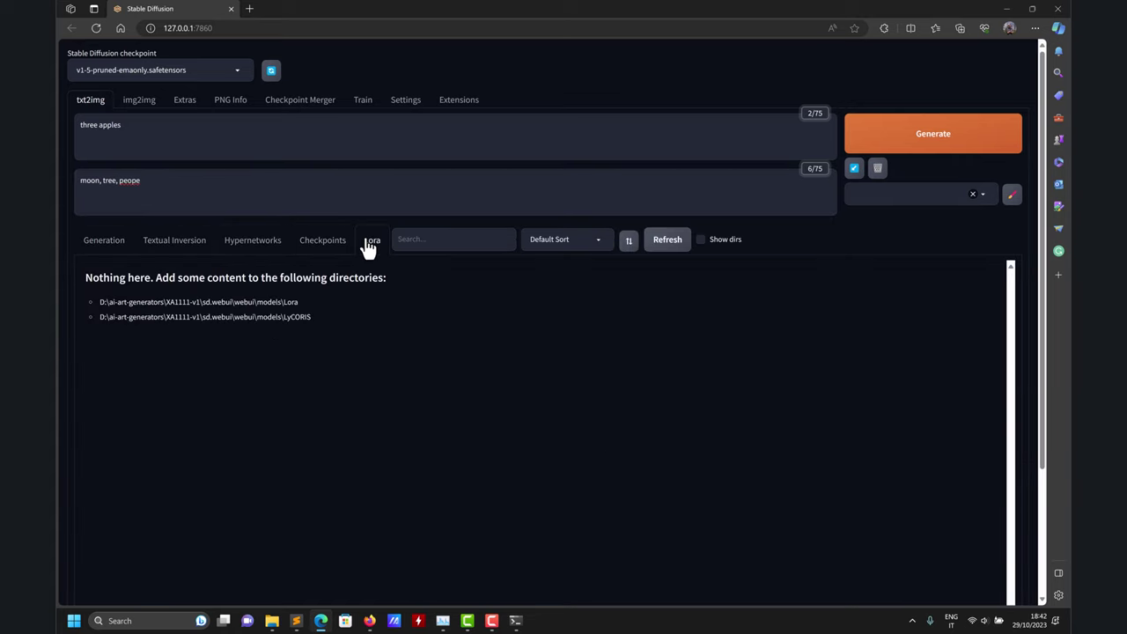
left_click(115, 247)
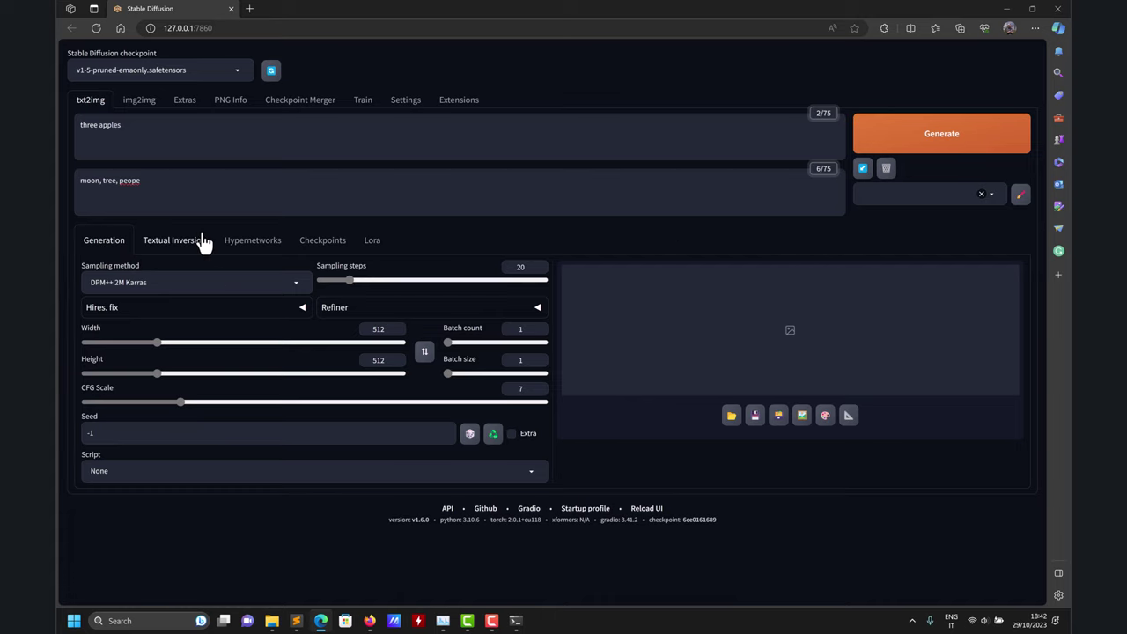
Step: Look at the img2img and Extras pages, ending back at txt2img
left_click(141, 105)
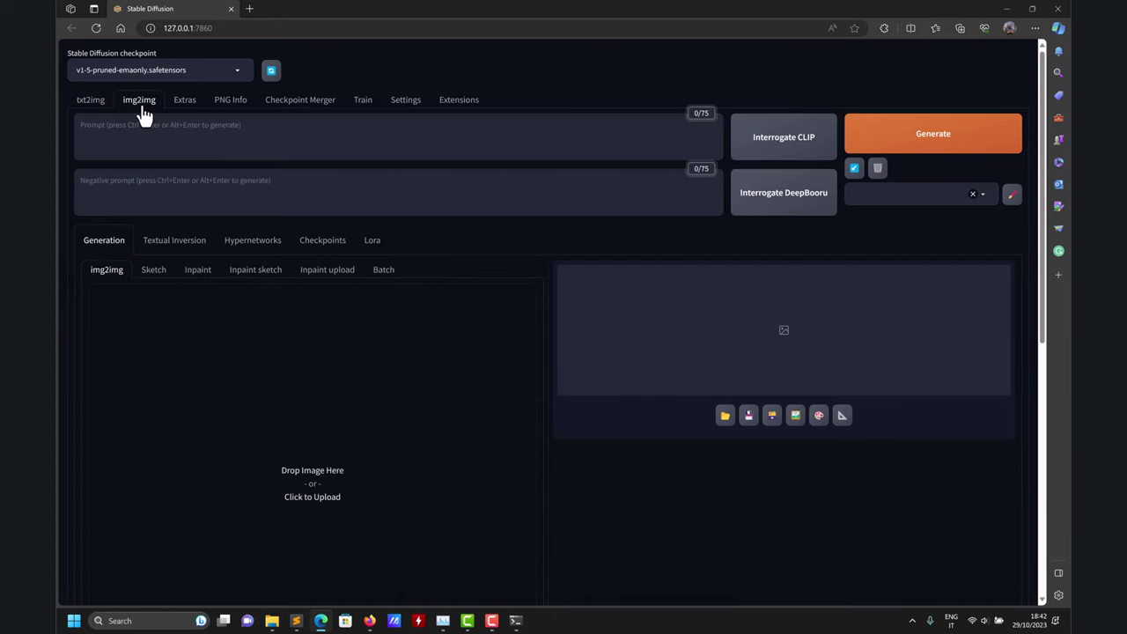
left_click(189, 112)
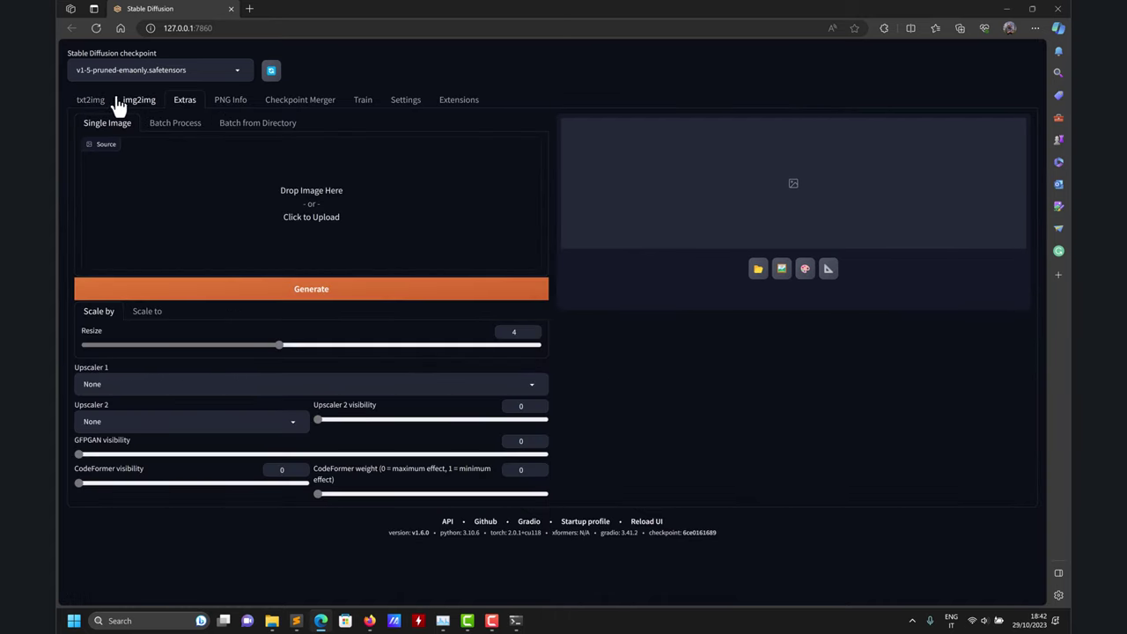
left_click(91, 102)
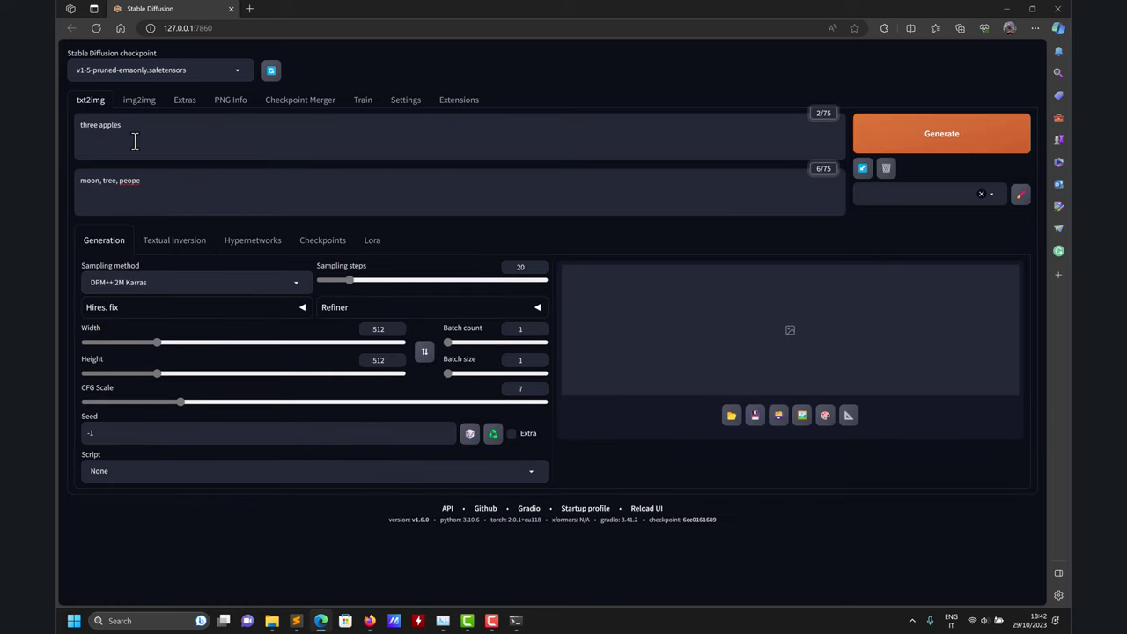
Step: Correct the last term of the txt2img negative prompt to "people"
left_click(143, 182)
key("BackSpace")
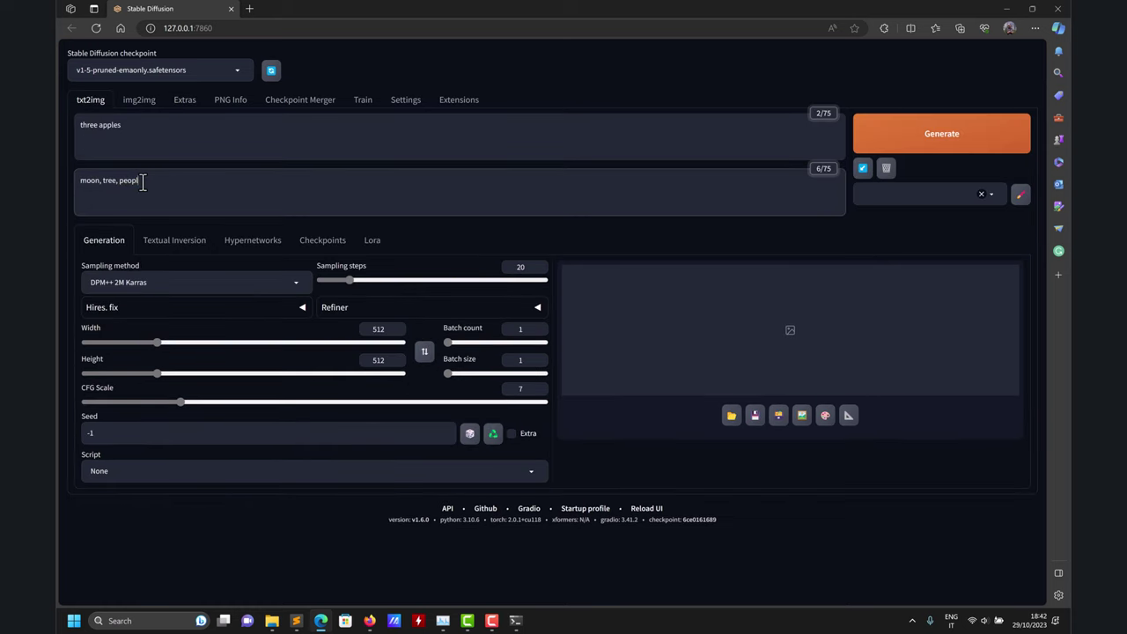
type("le")
Step: Generate the "three apples" images with a batch size of 2, and check the GPU load in Task Manager
left_click(526, 359)
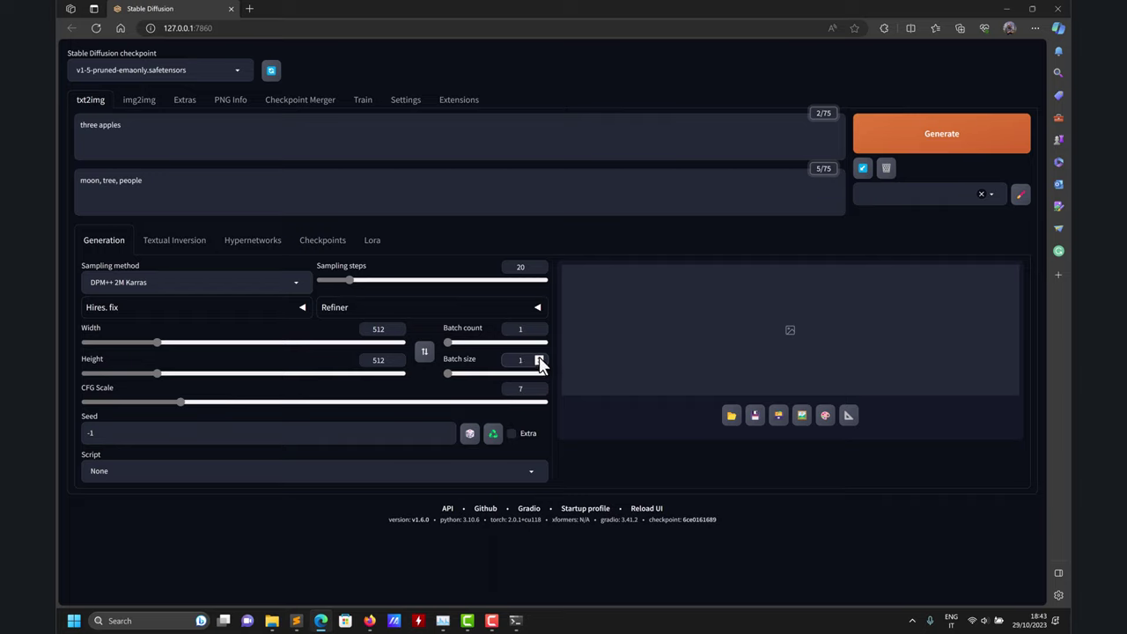
left_click(538, 357)
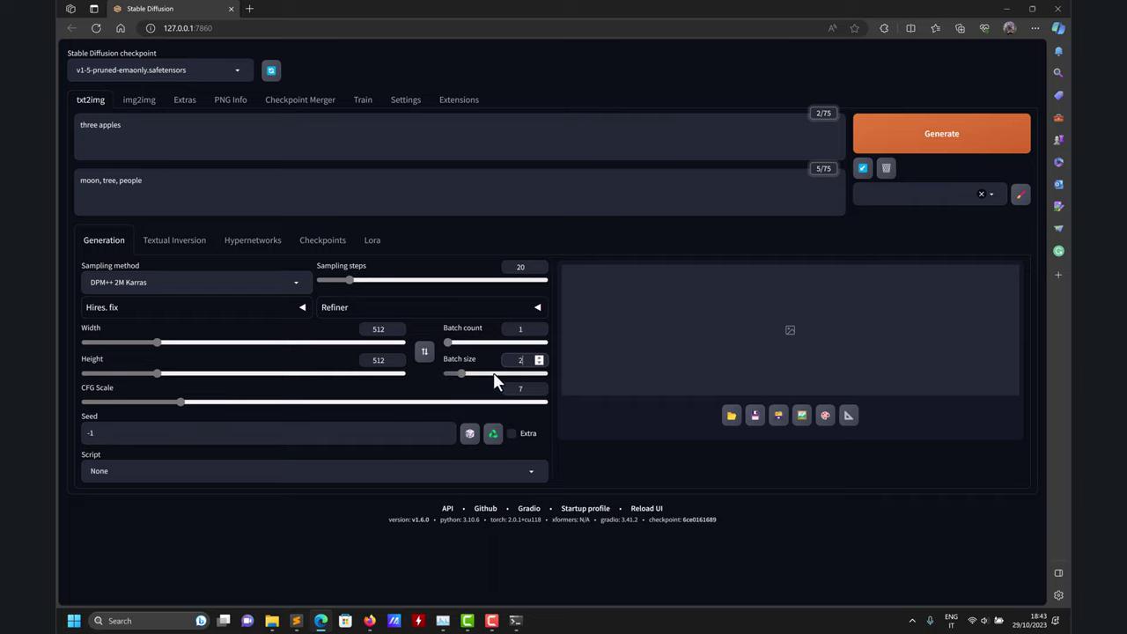
left_click(956, 144)
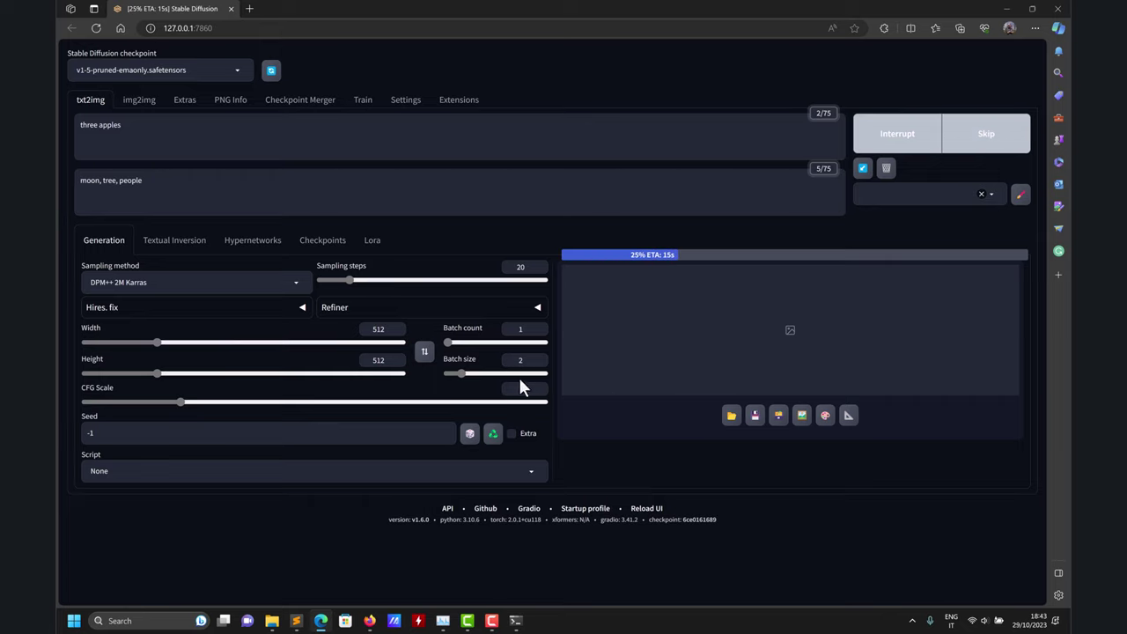
left_click(442, 622)
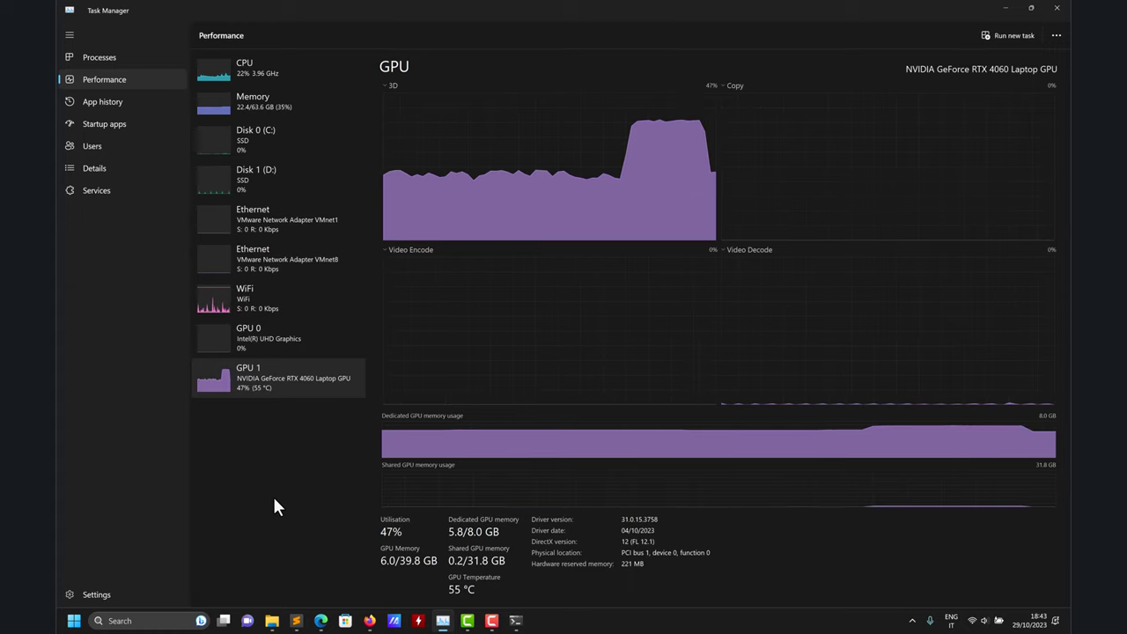
left_click(1005, 9)
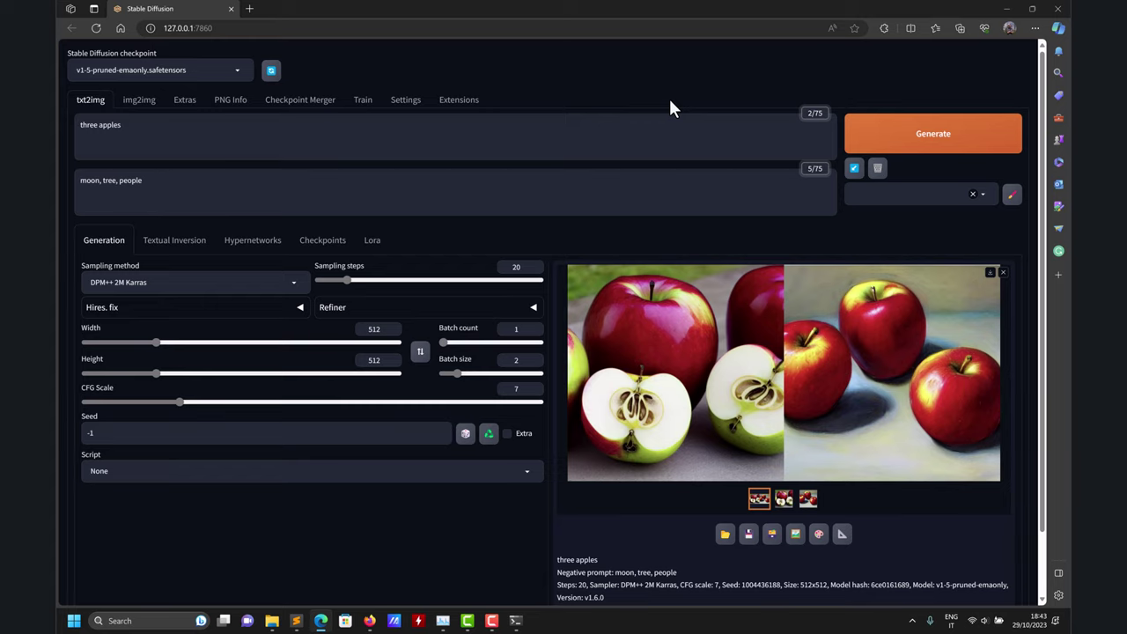
Step: Open the img2img page and try to generate without a prompt or source image
left_click(139, 100)
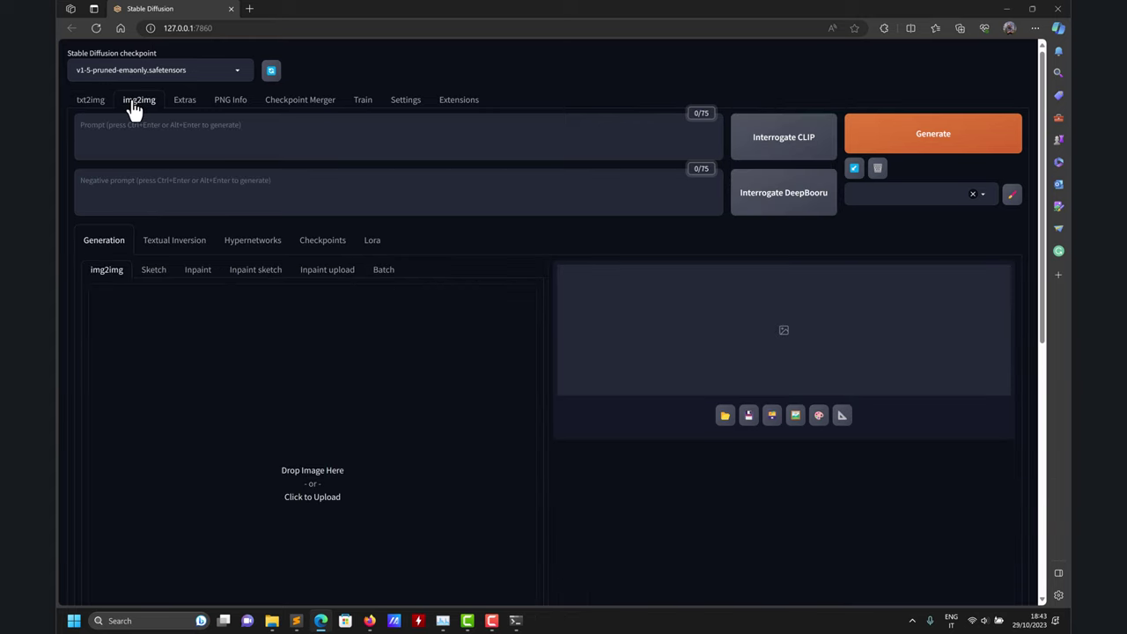
scroll(400, 375, "down", 3)
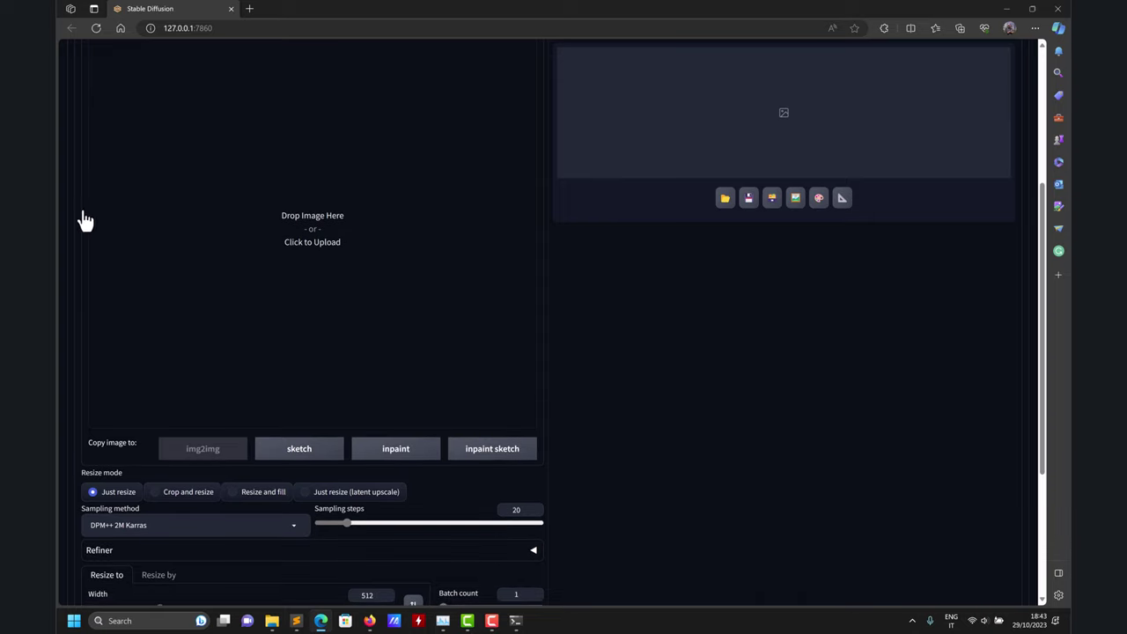
scroll(415, 236, "up", 3)
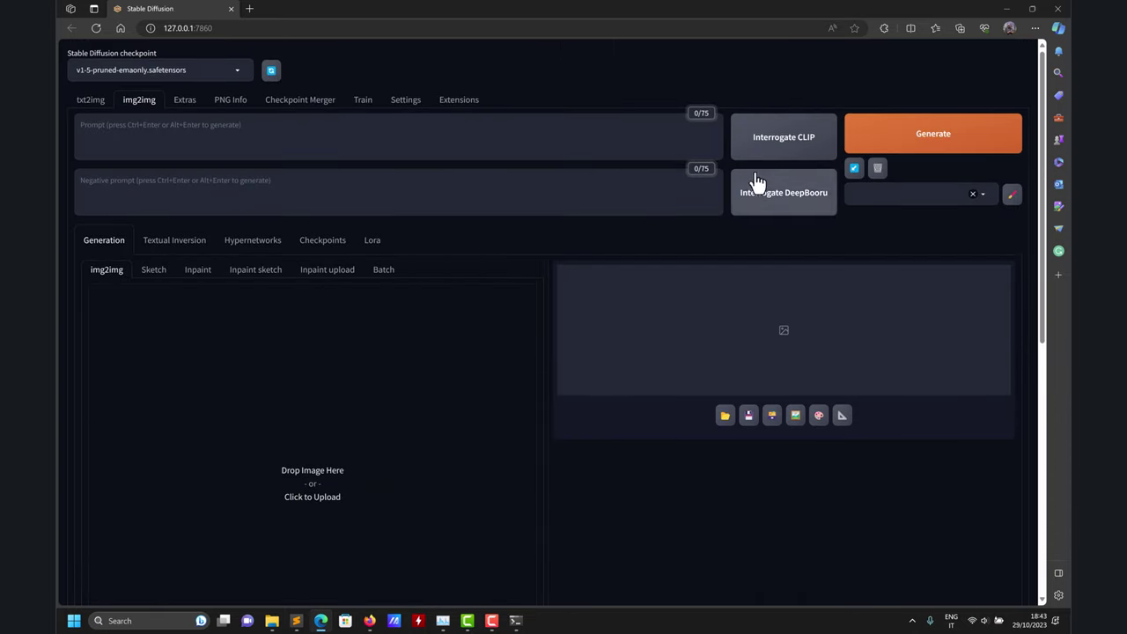
left_click(922, 145)
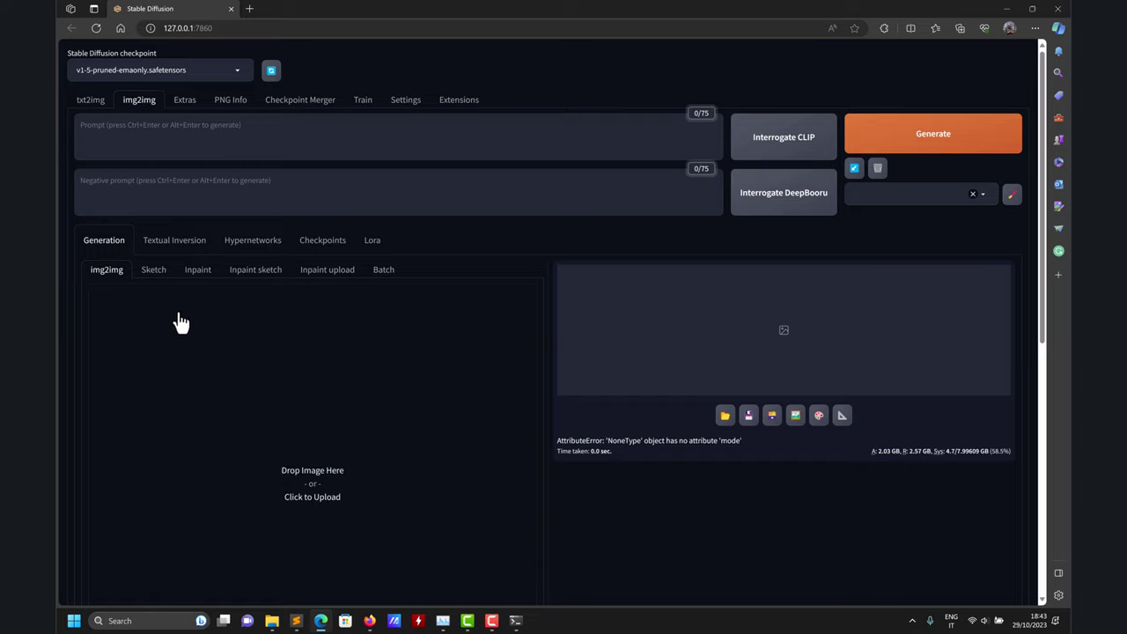
Step: Look through the img2img sketch and inpaint modes and the Textual Inversion view, ending back at the img2img Generation settings
left_click(153, 272)
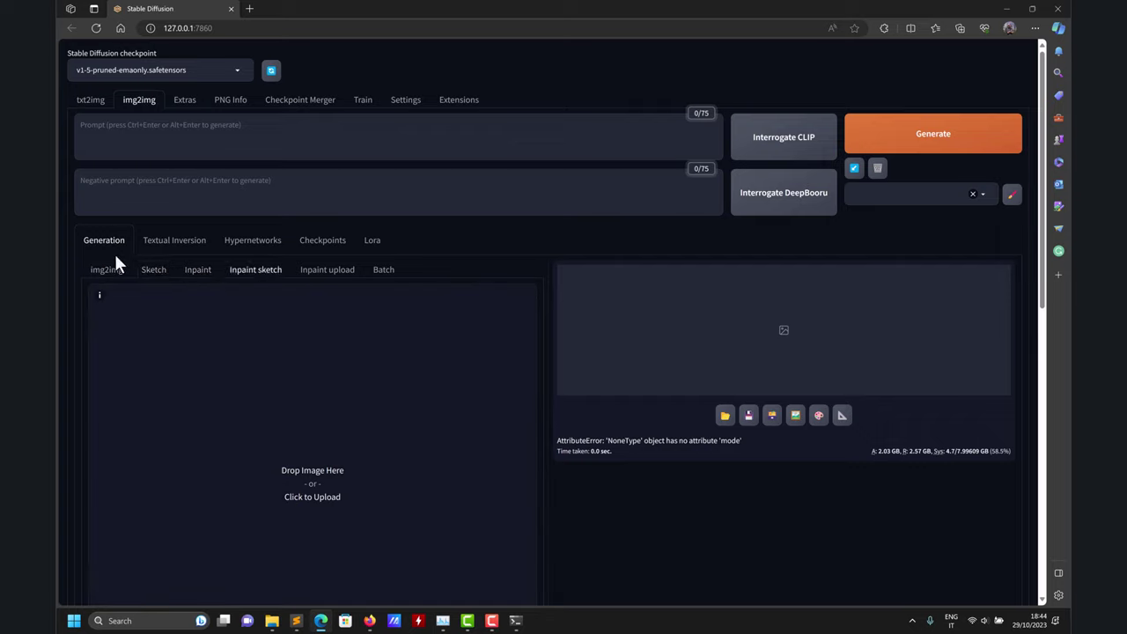
left_click(102, 273)
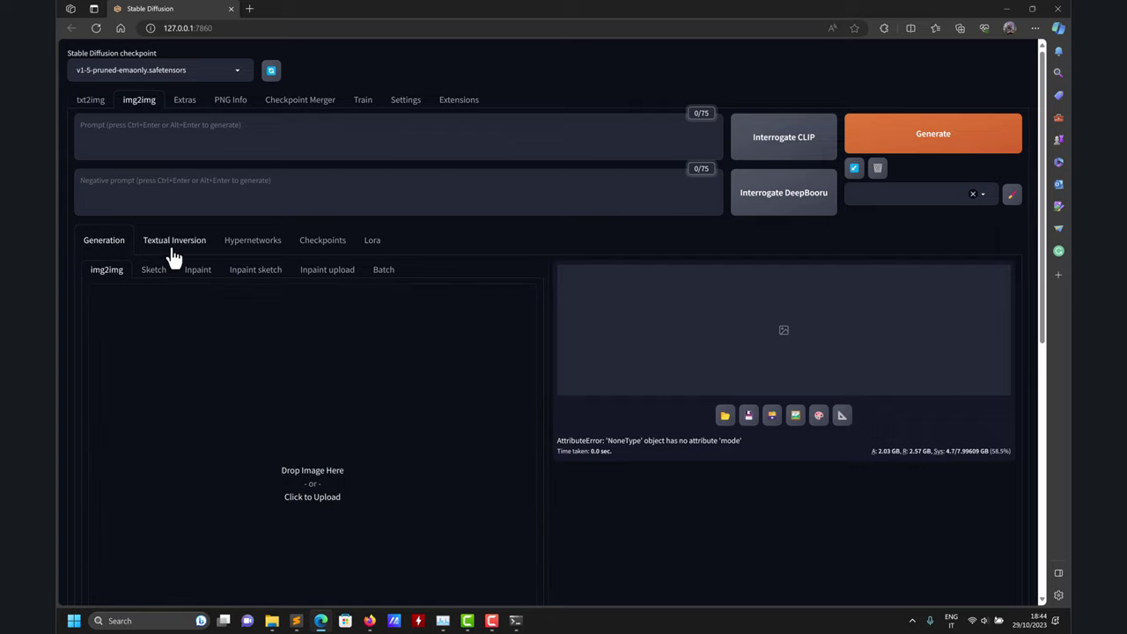
left_click(173, 241)
scroll(221, 315, "down", 2)
scroll(221, 314, "up", 2)
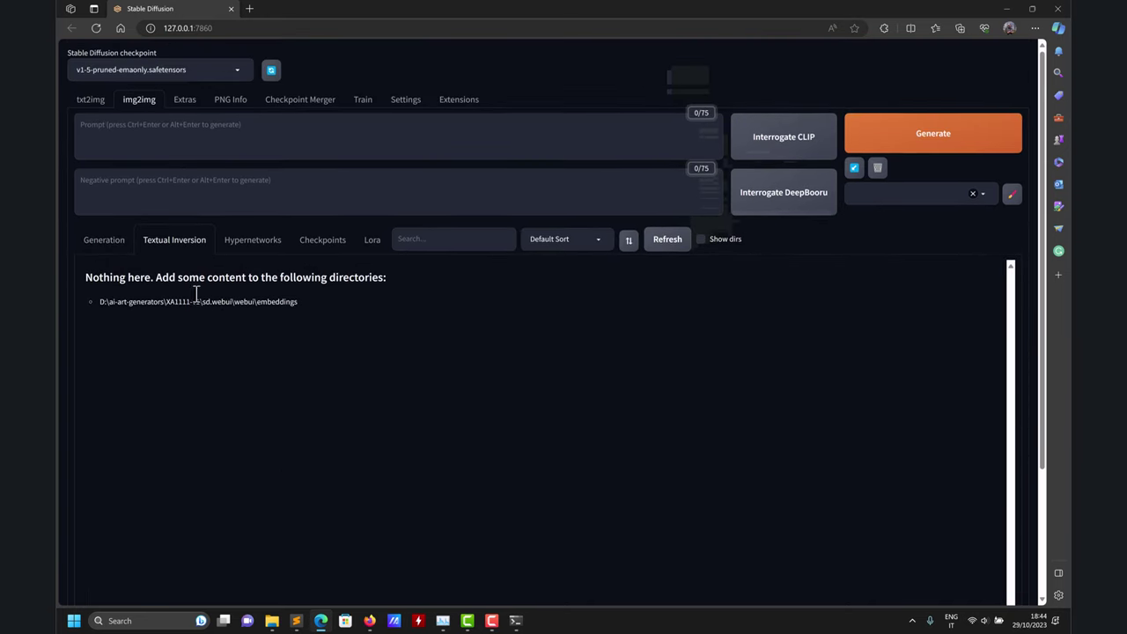
left_click(115, 249)
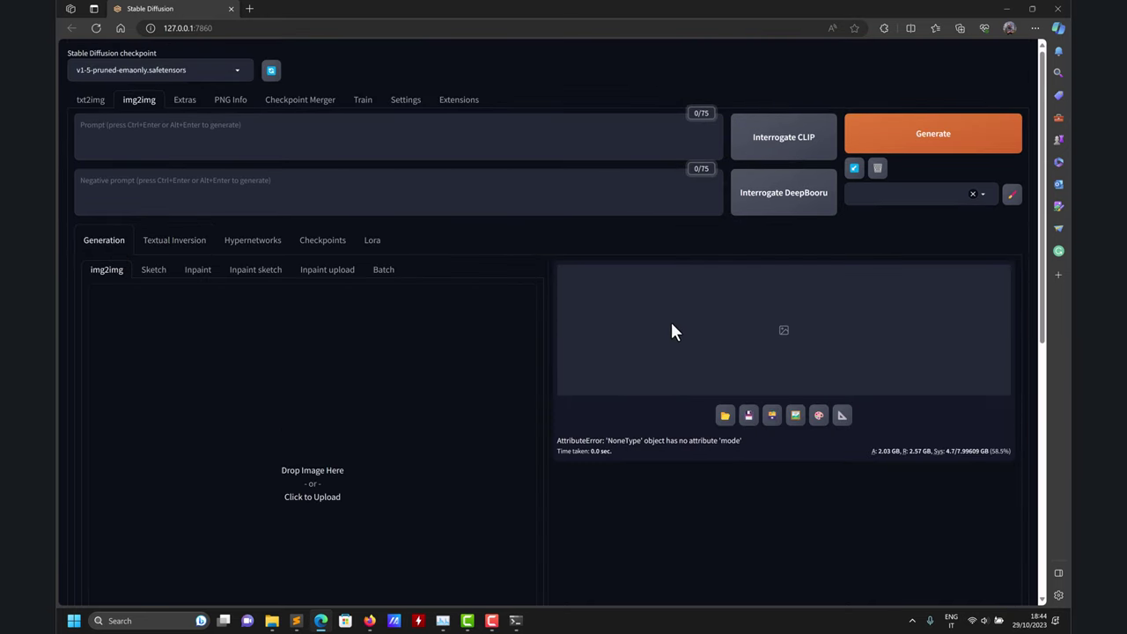
Step: In a File Explorer window over the browser, open the webui folder's outputs\txt2img-images\2023-10-29 subfolder
mouse_move(275, 622)
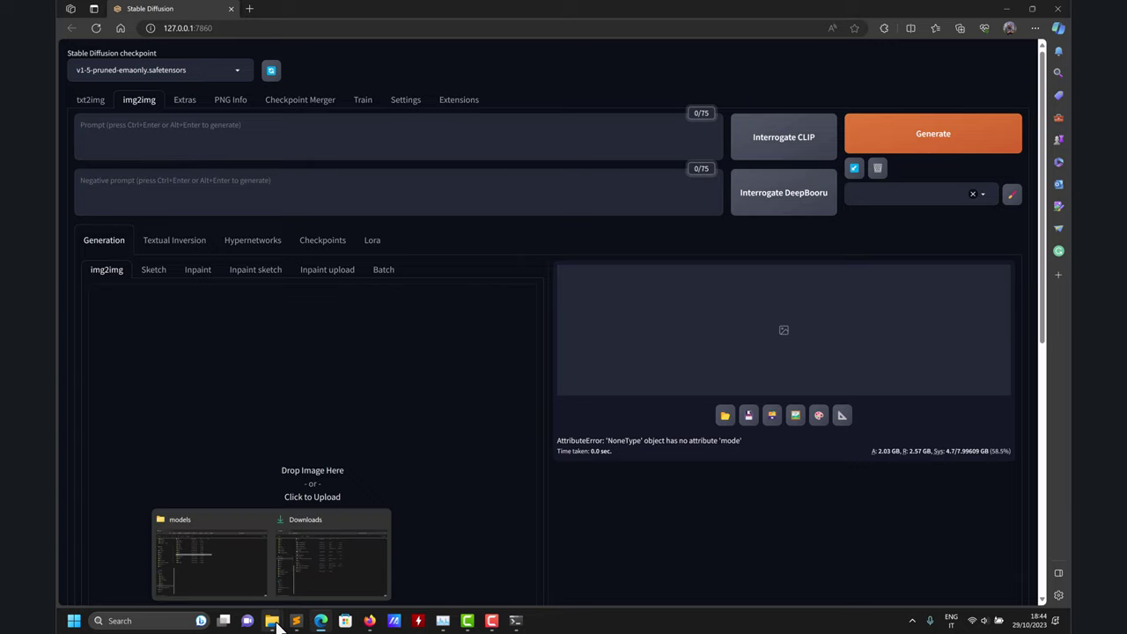
left_click(257, 582)
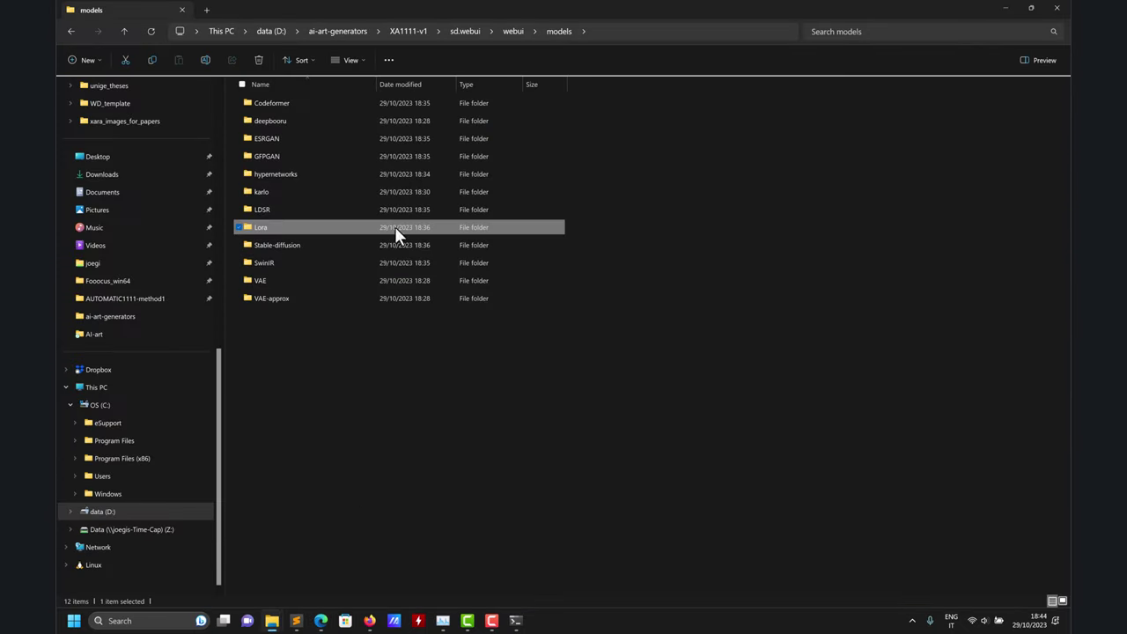
left_click_drag(613, 2, 634, 66)
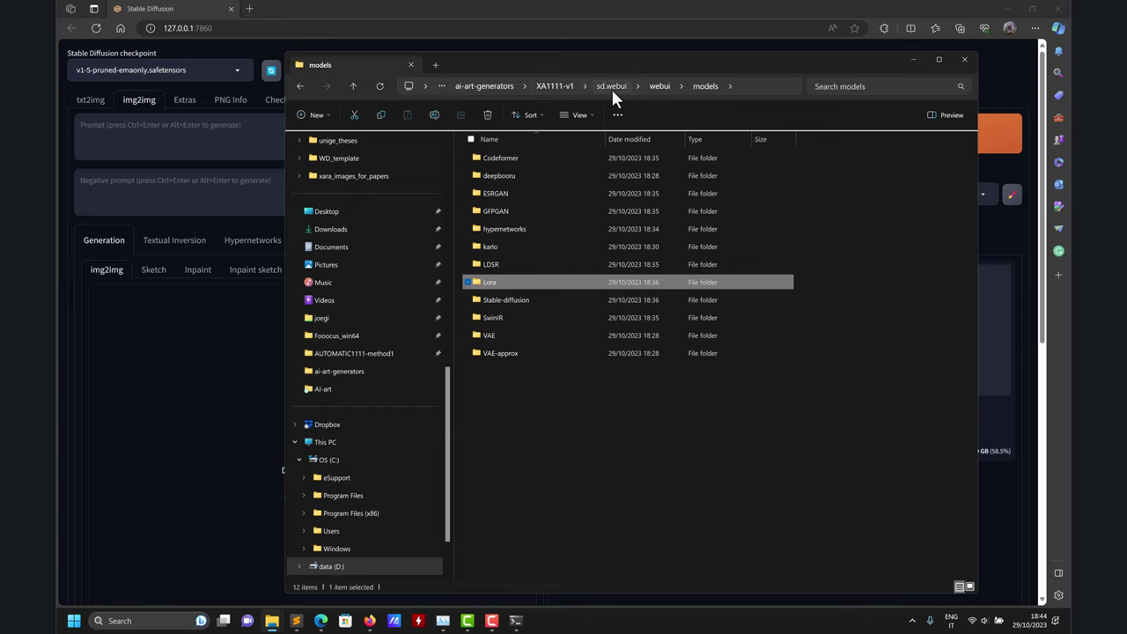
left_click(611, 88)
double_click(497, 173)
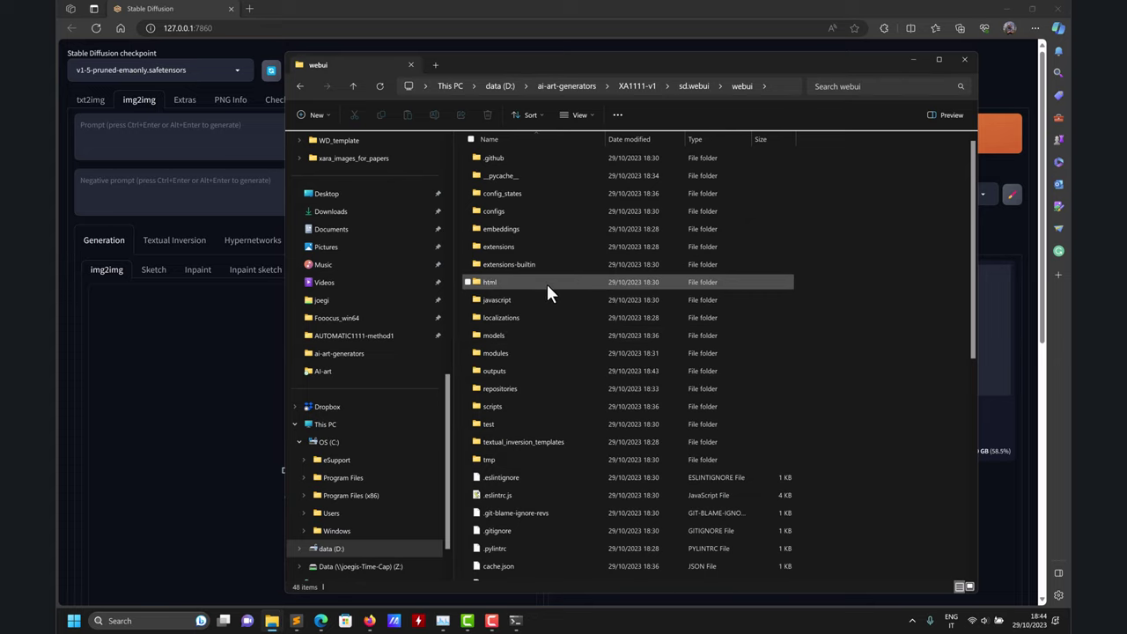
left_click(491, 370)
double_click(491, 369)
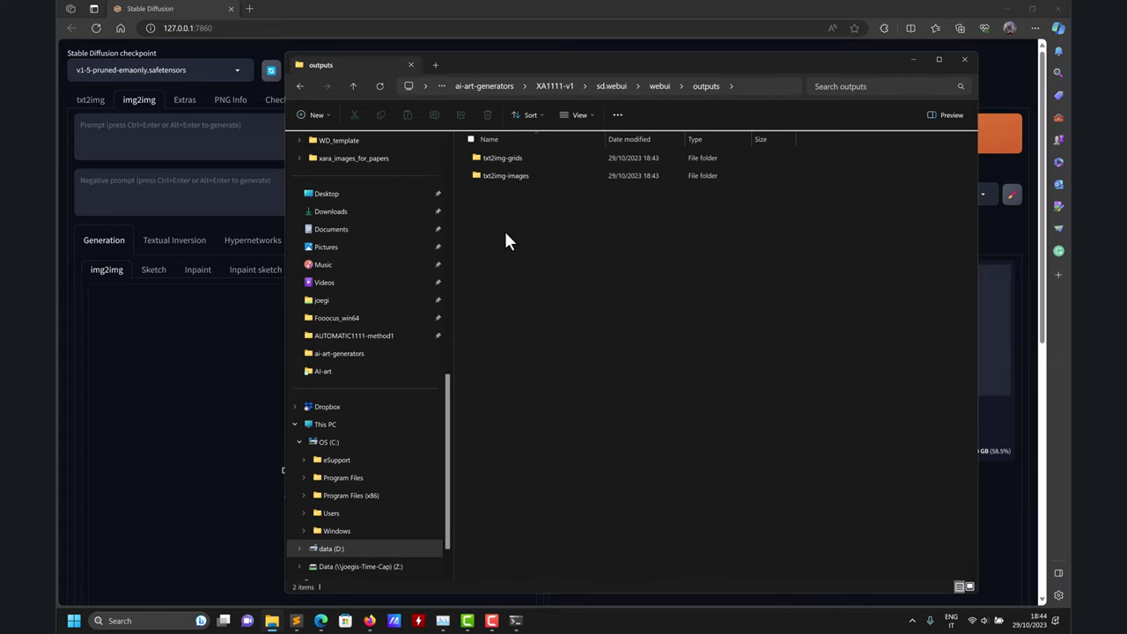
double_click(509, 175)
double_click(506, 161)
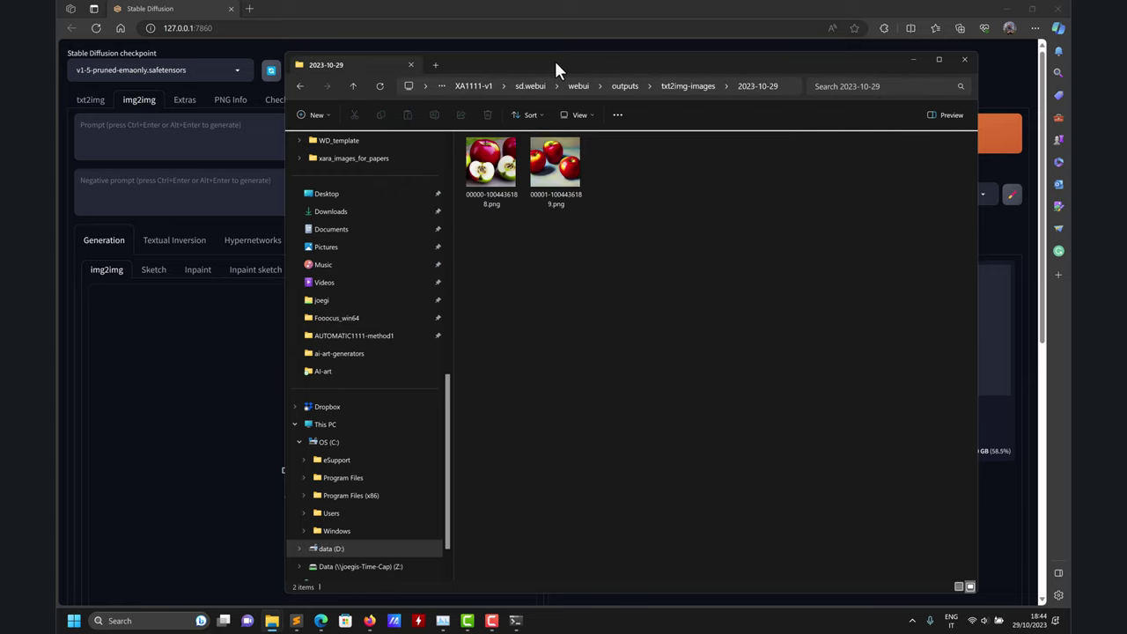
Step: Load 00000-1004436188.png from the output folder as the img2img source image, and switch to the Inpaint mode
left_click_drag(554, 59, 784, 105)
left_click_drag(735, 207, 260, 456)
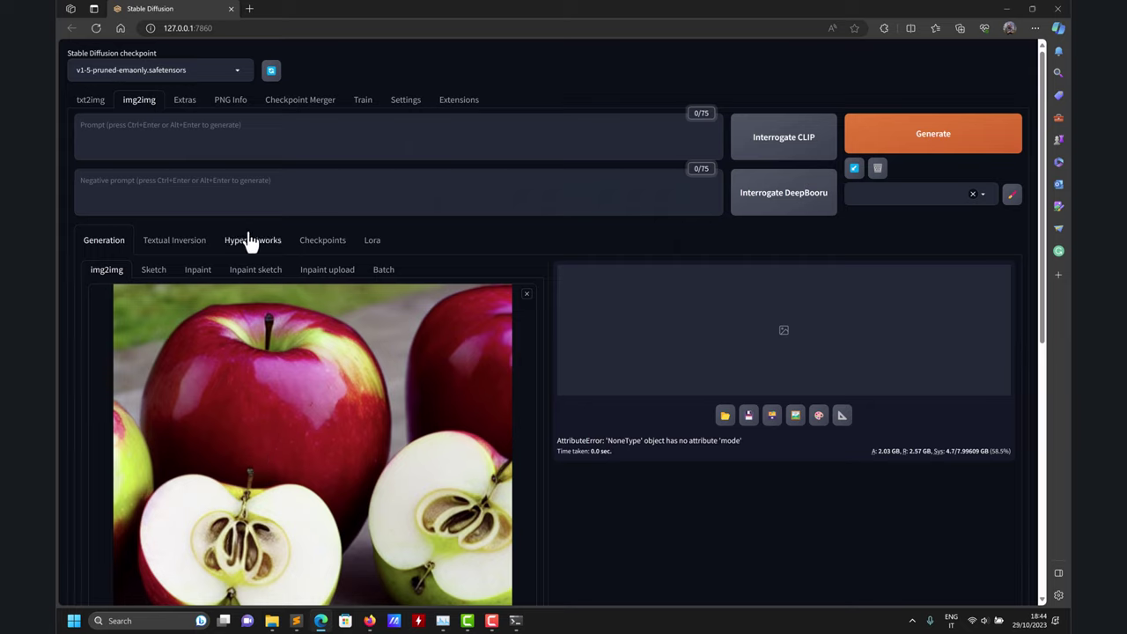
left_click(199, 272)
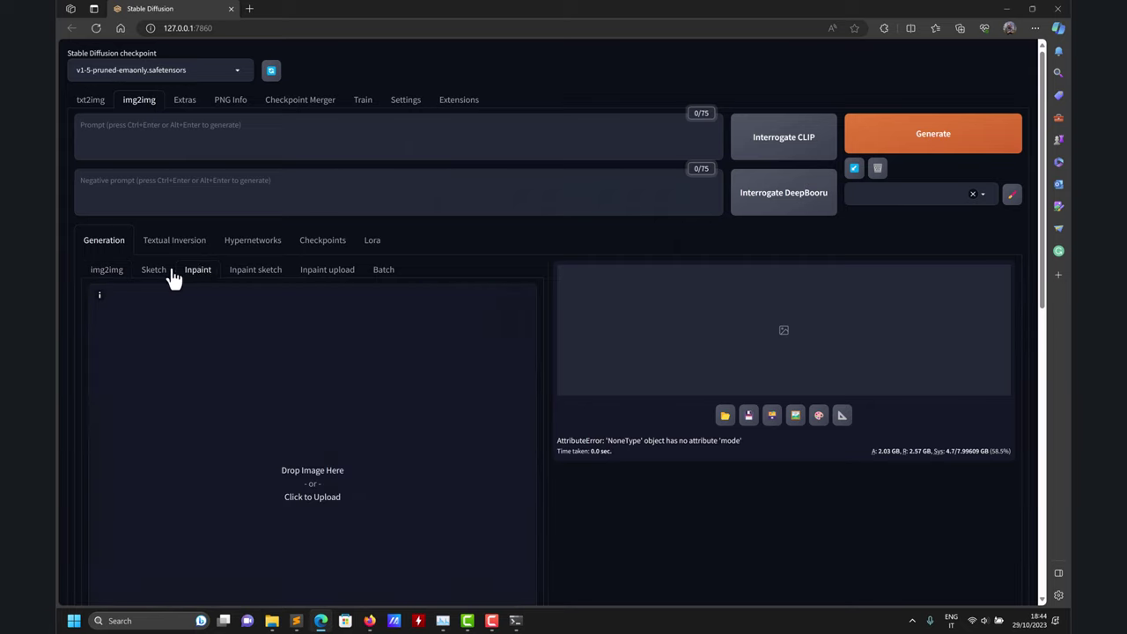
Step: Load 00001-1004436189.png from the output folder into Inpaint and paint a mask over the top of the leftmost apple
mouse_move(272, 621)
left_click(226, 564)
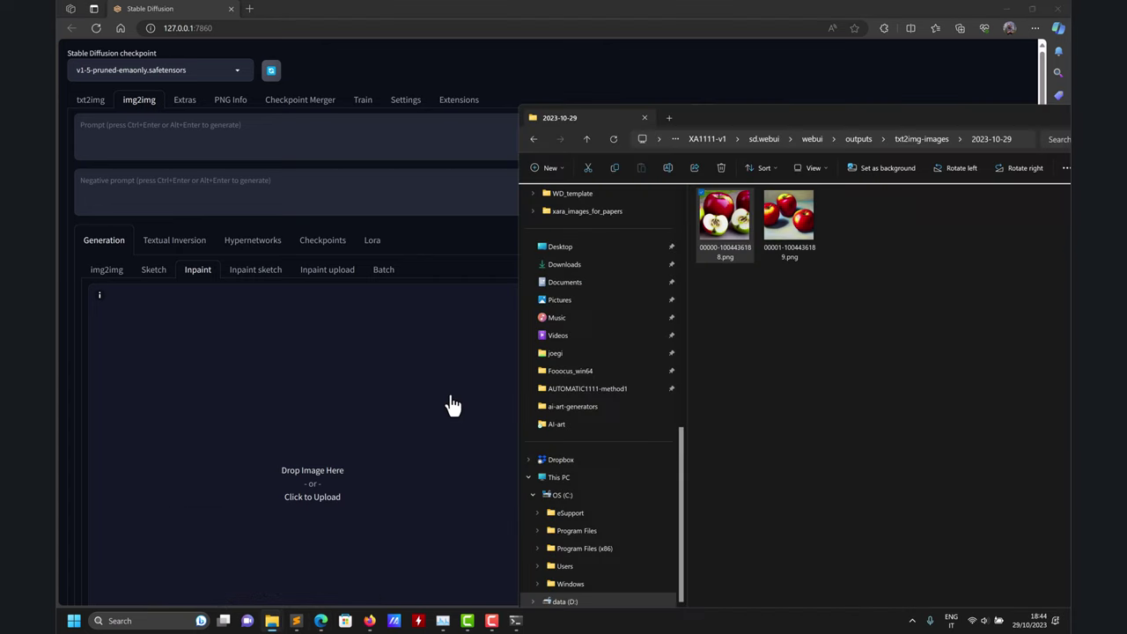
left_click_drag(726, 236, 260, 477)
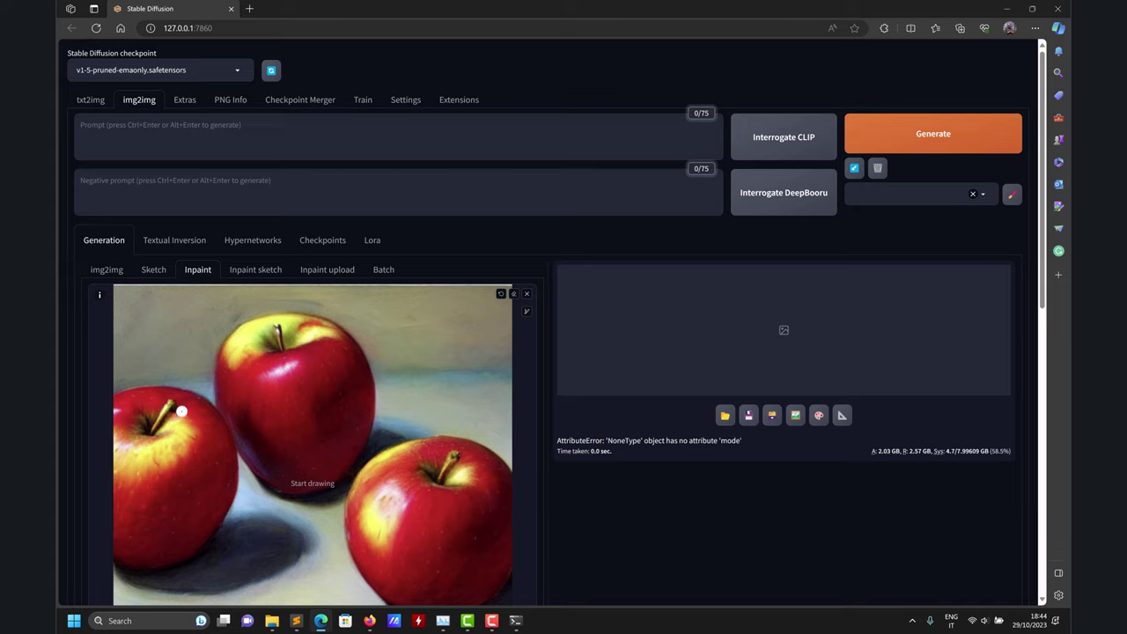
mouse_move(177, 406)
left_mouse_down()
mouse_move(183, 429)
mouse_move(182, 412)
mouse_move(164, 426)
mouse_move(163, 415)
mouse_move(151, 438)
mouse_move(182, 438)
mouse_move(159, 414)
mouse_move(165, 439)
mouse_move(188, 442)
mouse_move(171, 416)
mouse_move(151, 429)
mouse_move(170, 391)
mouse_move(136, 431)
mouse_move(146, 444)
mouse_move(188, 428)
mouse_move(173, 404)
mouse_move(150, 409)
mouse_move(176, 428)
mouse_move(181, 388)
mouse_move(129, 435)
mouse_move(176, 435)
mouse_move(176, 407)
mouse_move(180, 427)
mouse_move(159, 428)
mouse_move(178, 449)
mouse_move(155, 395)
mouse_move(169, 441)
mouse_move(191, 397)
mouse_move(138, 430)
mouse_move(175, 400)
mouse_move(154, 419)
mouse_move(160, 389)
mouse_move(139, 396)
mouse_move(129, 426)
mouse_move(167, 446)
mouse_move(171, 396)
mouse_move(194, 395)
mouse_move(201, 427)
mouse_move(150, 451)
mouse_move(116, 417)
mouse_move(114, 450)
left_mouse_up()
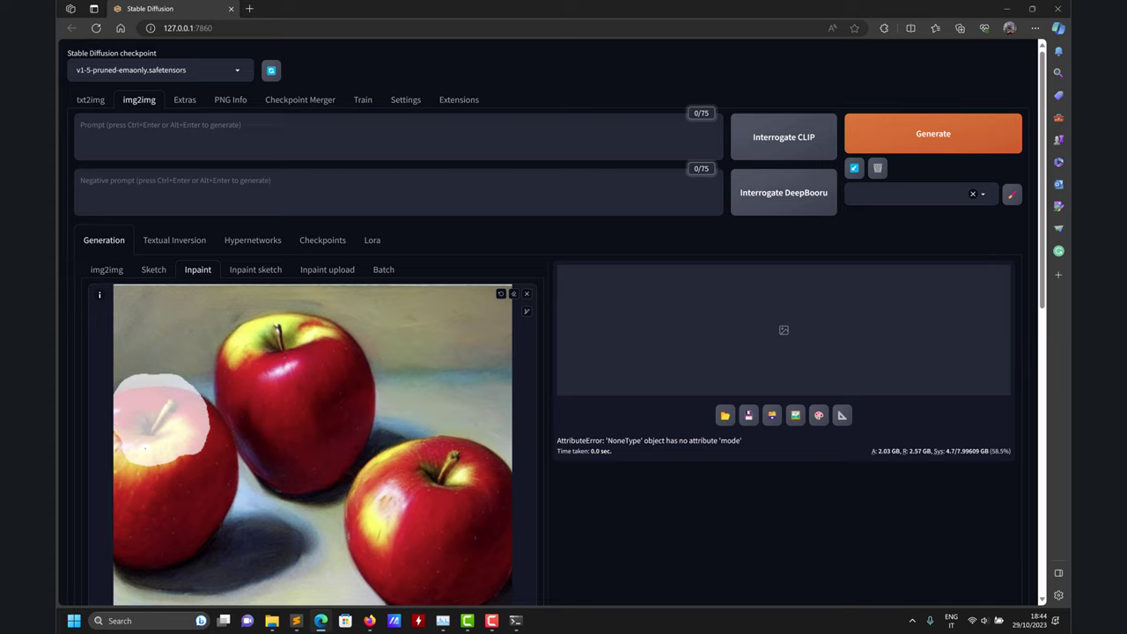
Step: Enter the prompt "add a blue flower" and generate the inpainted image
left_click(197, 125)
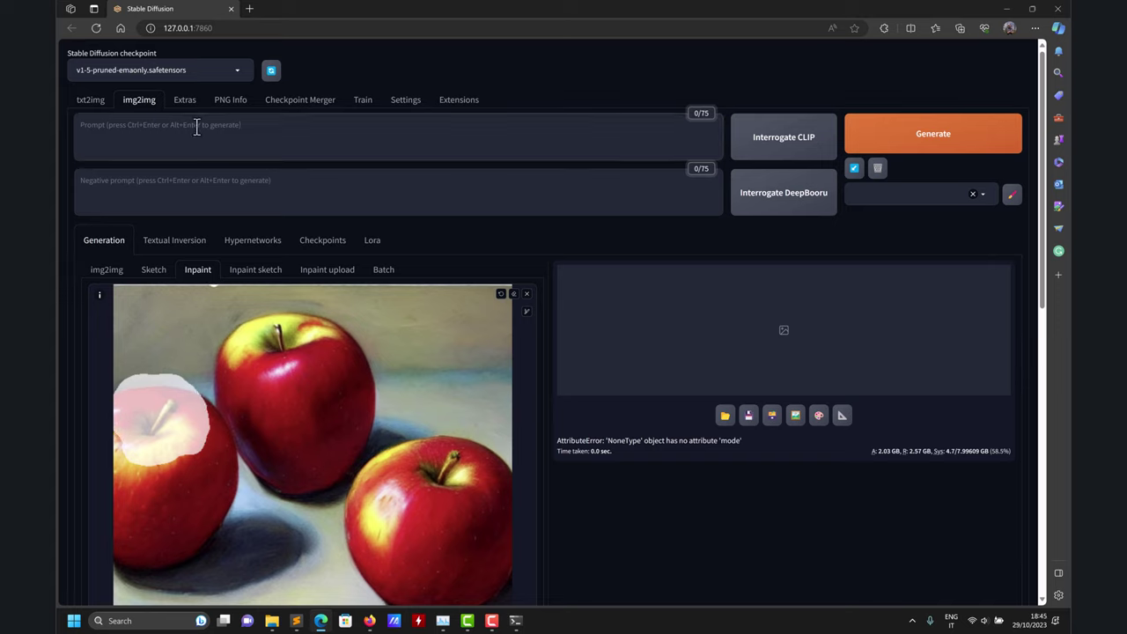
type("add a")
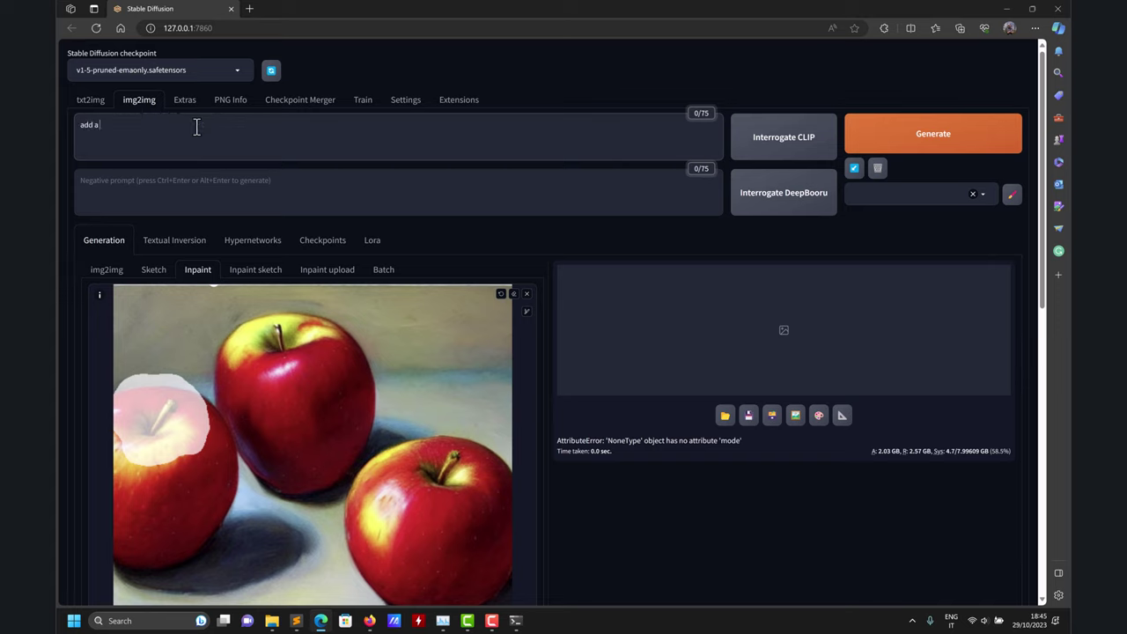
type(" blue flower")
left_click(943, 143)
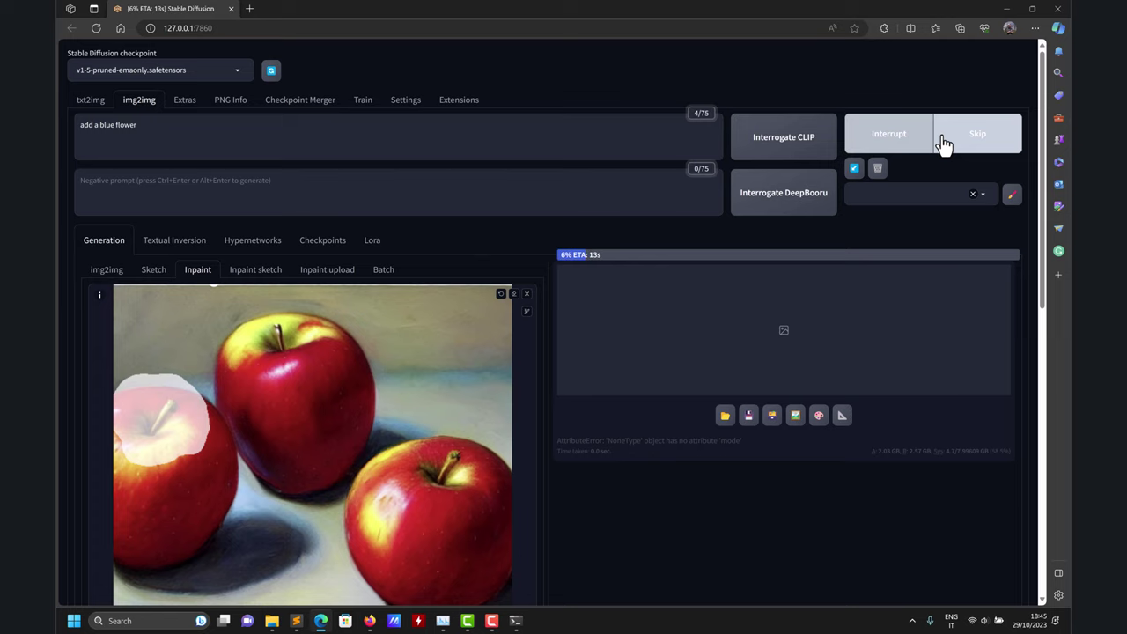
scroll(403, 357, "down", 3)
scroll(463, 382, "up", 1)
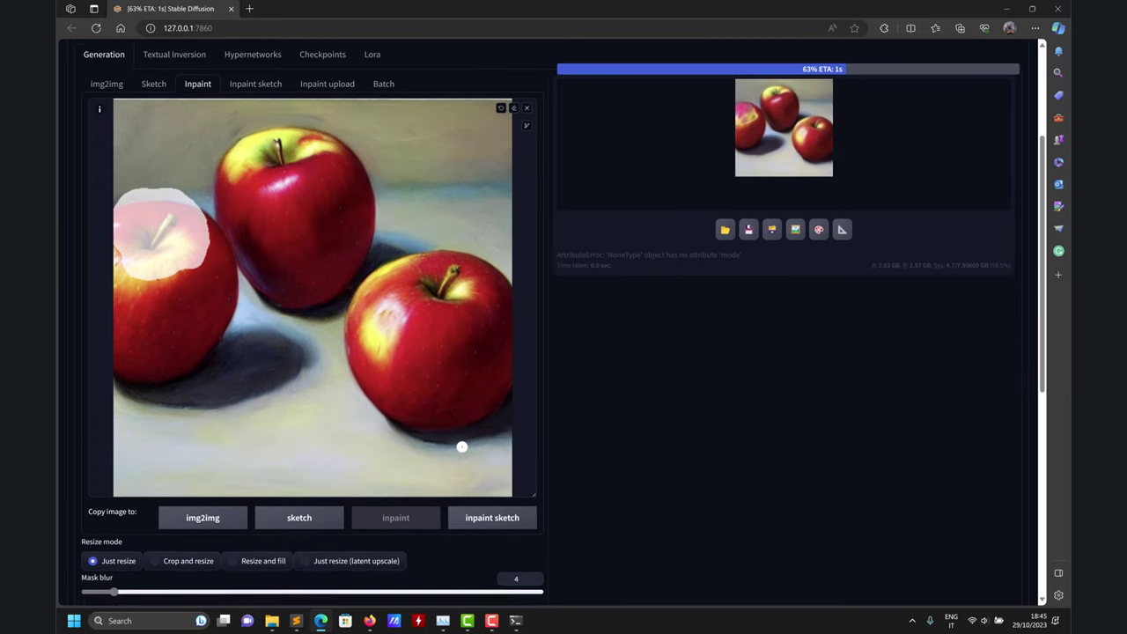
scroll(244, 333, "up", 1)
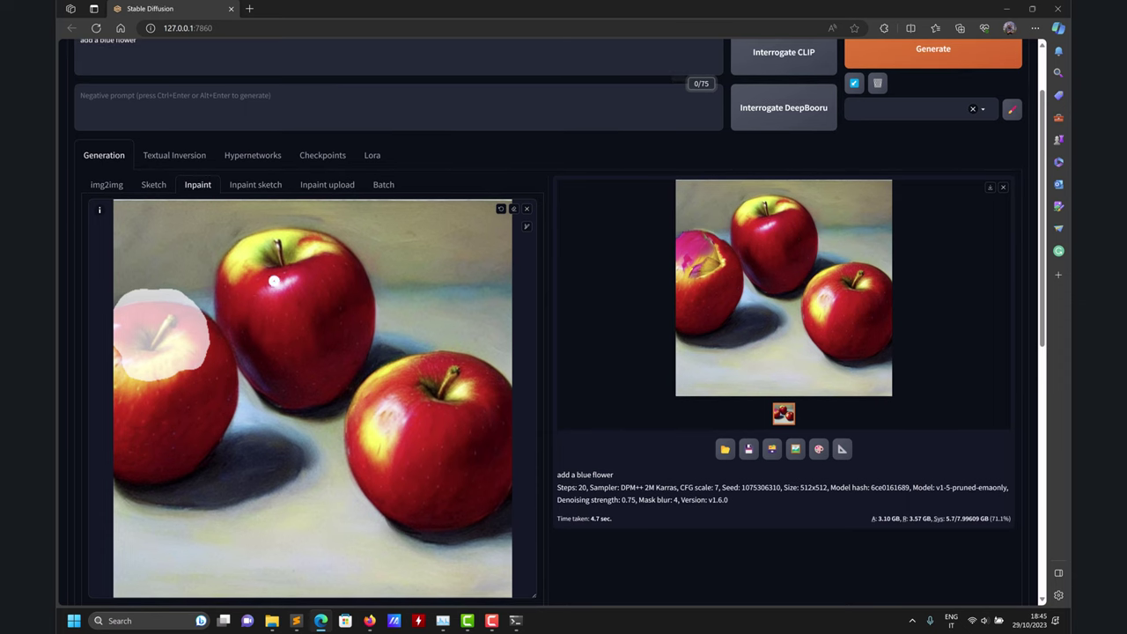
scroll(275, 282, "up", 1)
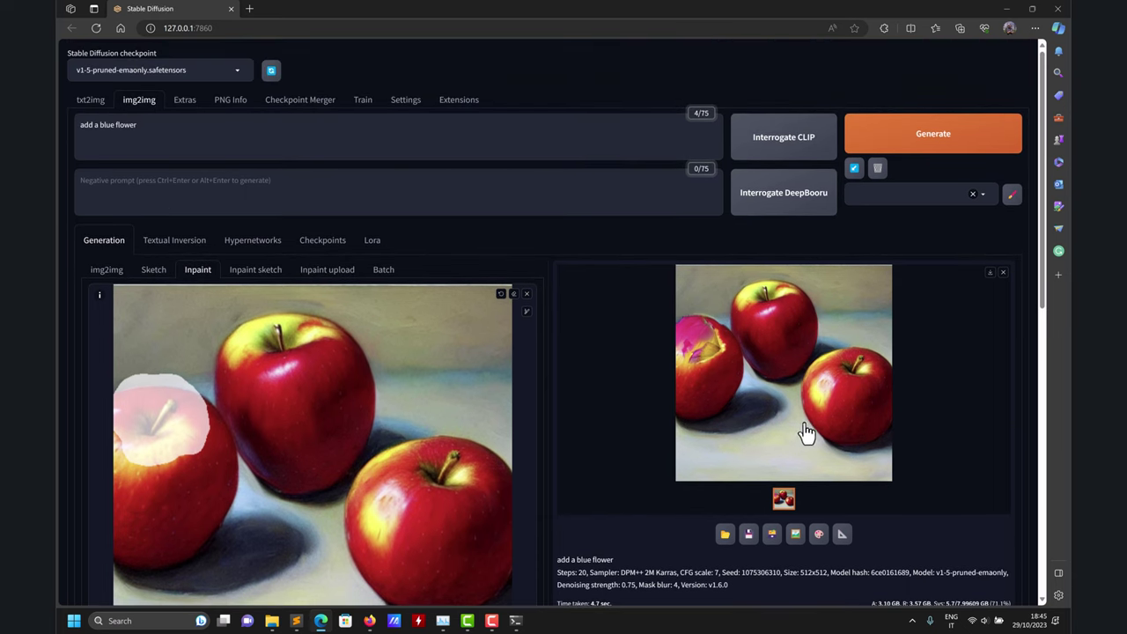
Step: View the generated inpaint result enlarged, then return to the img2img page
scroll(806, 431, "down", 2)
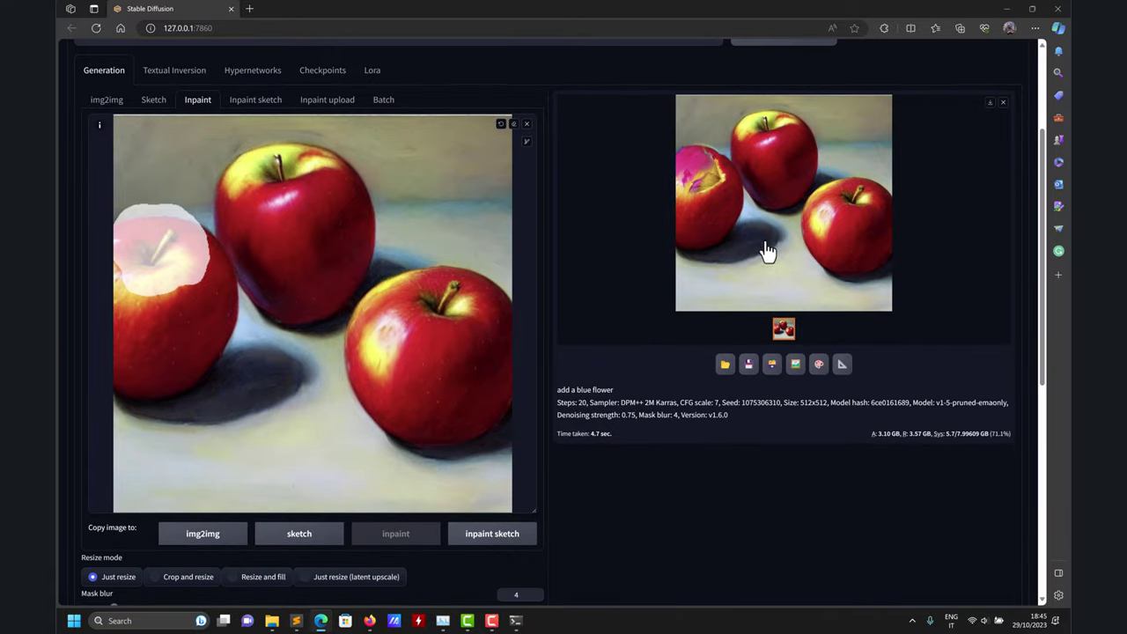
scroll(872, 264, "up", 1)
left_click(872, 264)
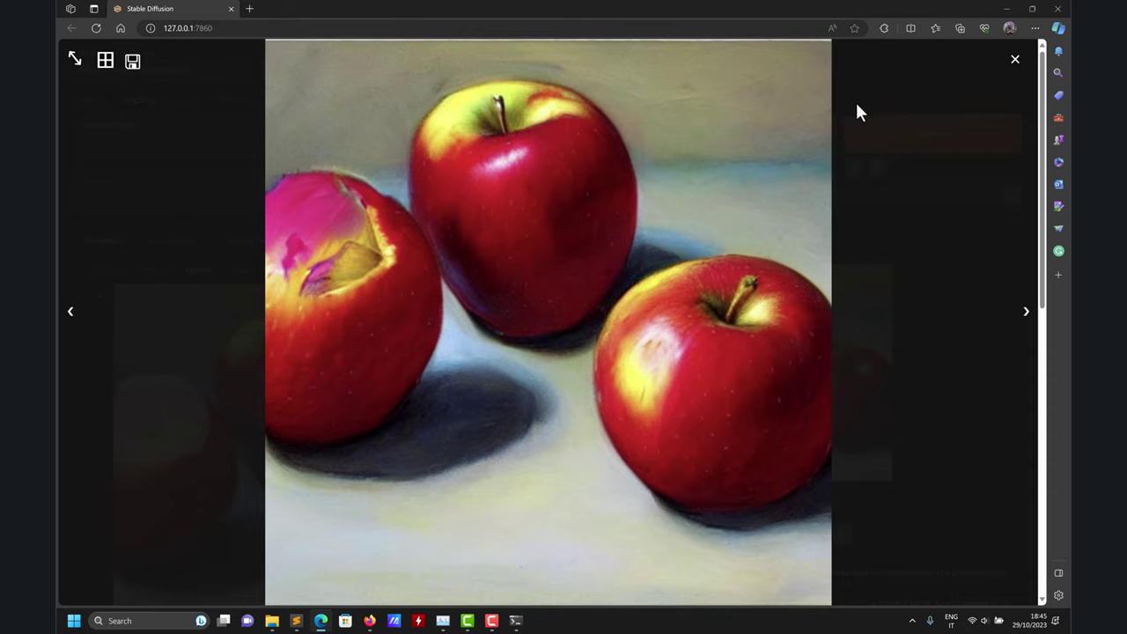
left_click(1015, 59)
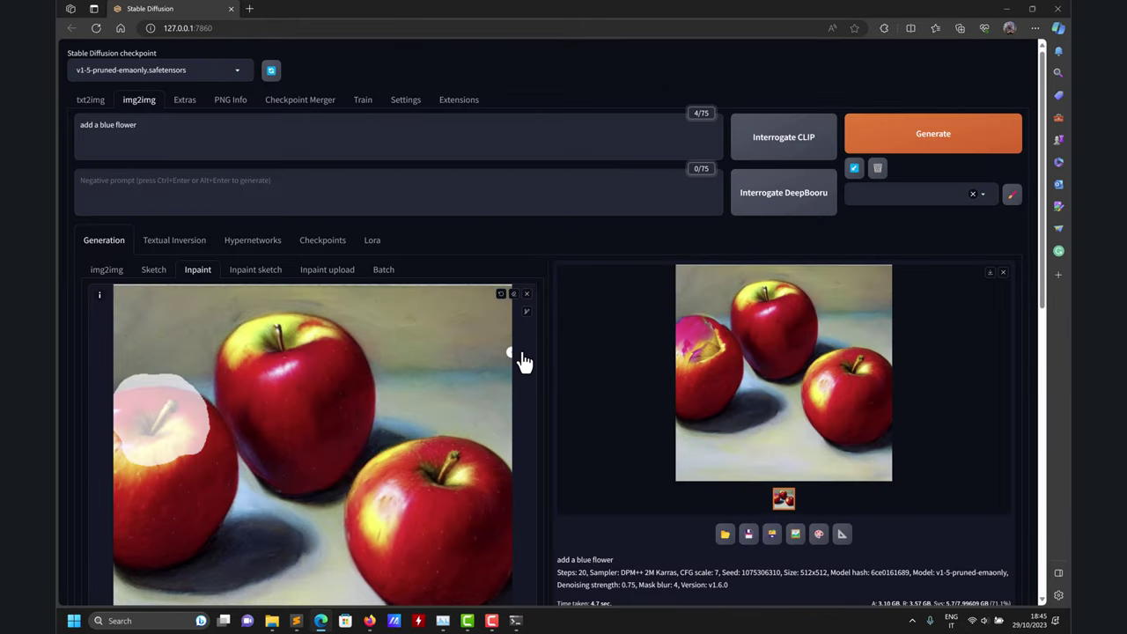
Step: Look through the inpaint settings below the image, from resize mode and mask options to denoising strength and script
scroll(522, 360, "down", 4)
scroll(523, 360, "up", 1)
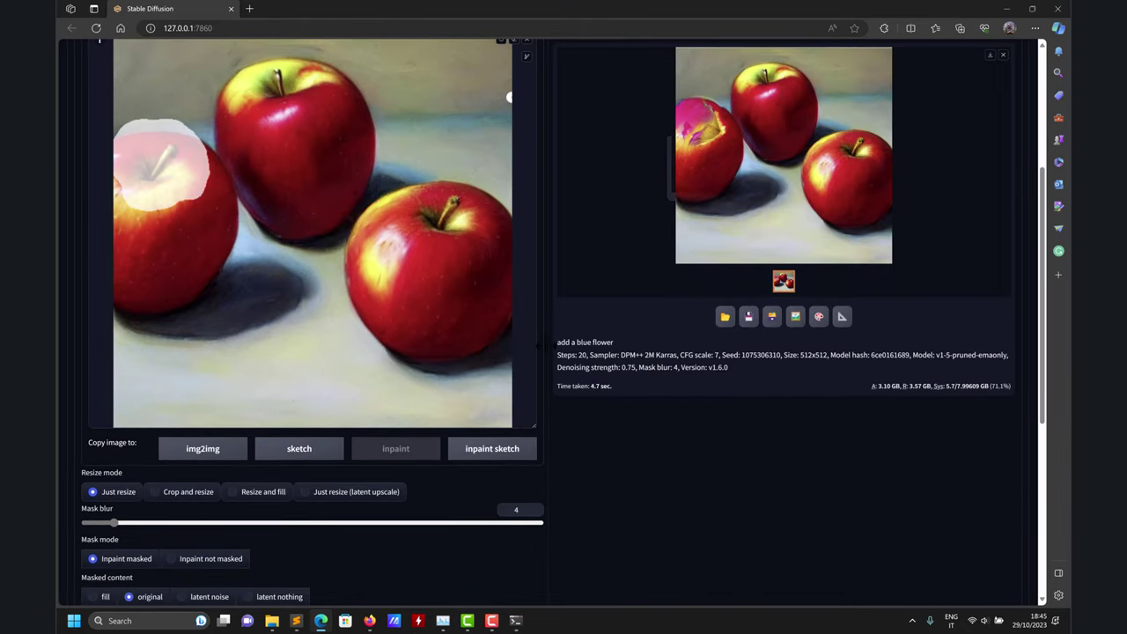
scroll(719, 176, "down", 2)
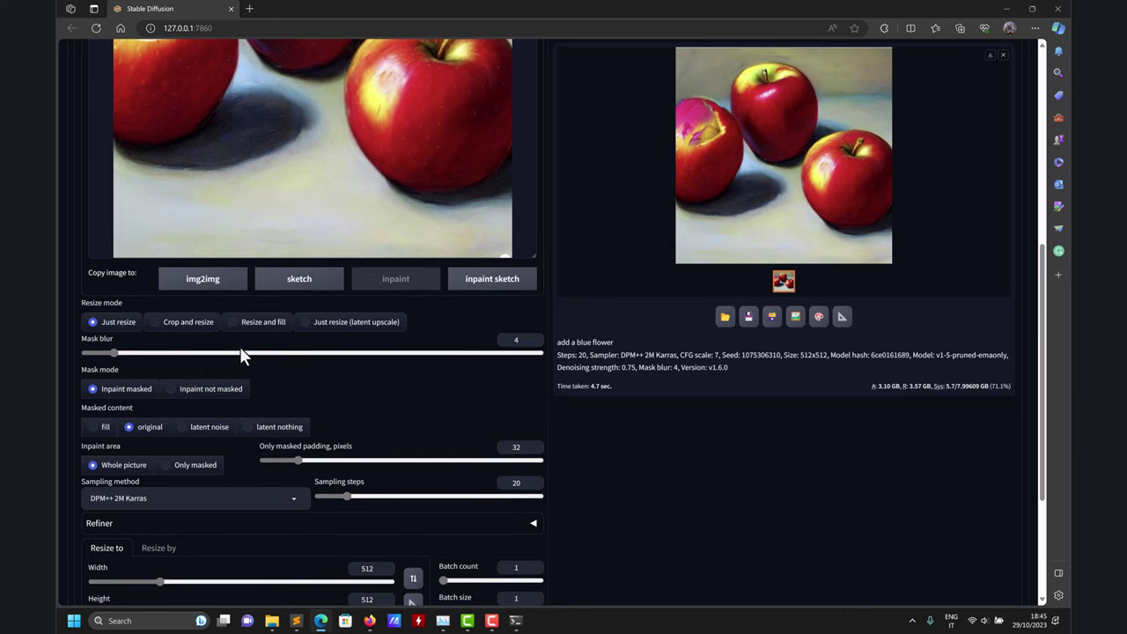
scroll(267, 357, "down", 2)
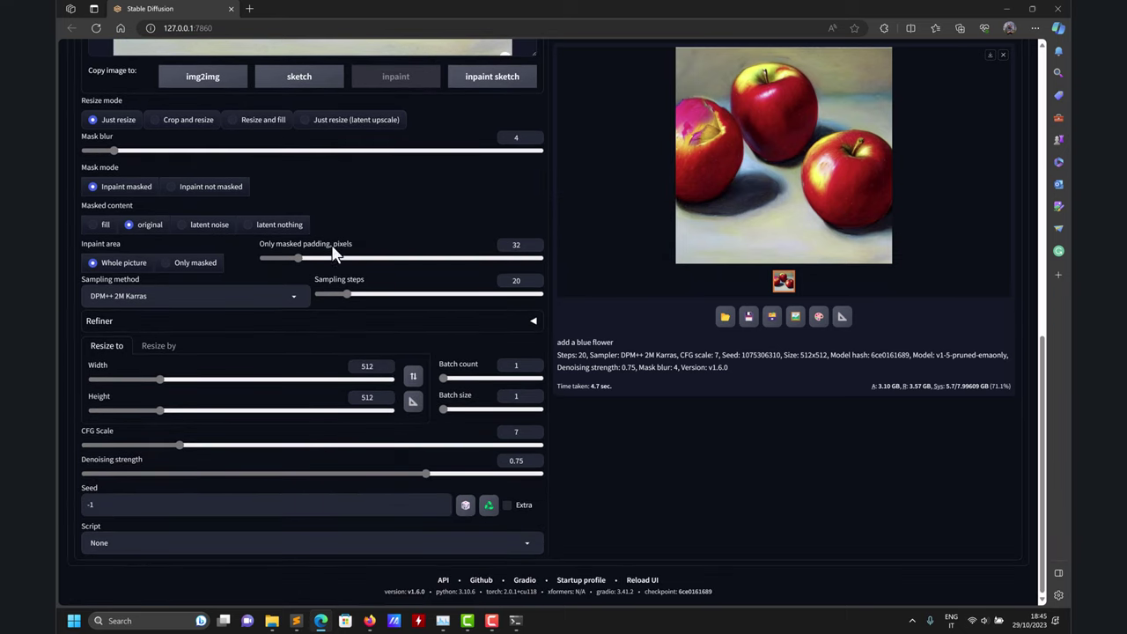
scroll(641, 457, "up", 2)
scroll(641, 452, "up", 5)
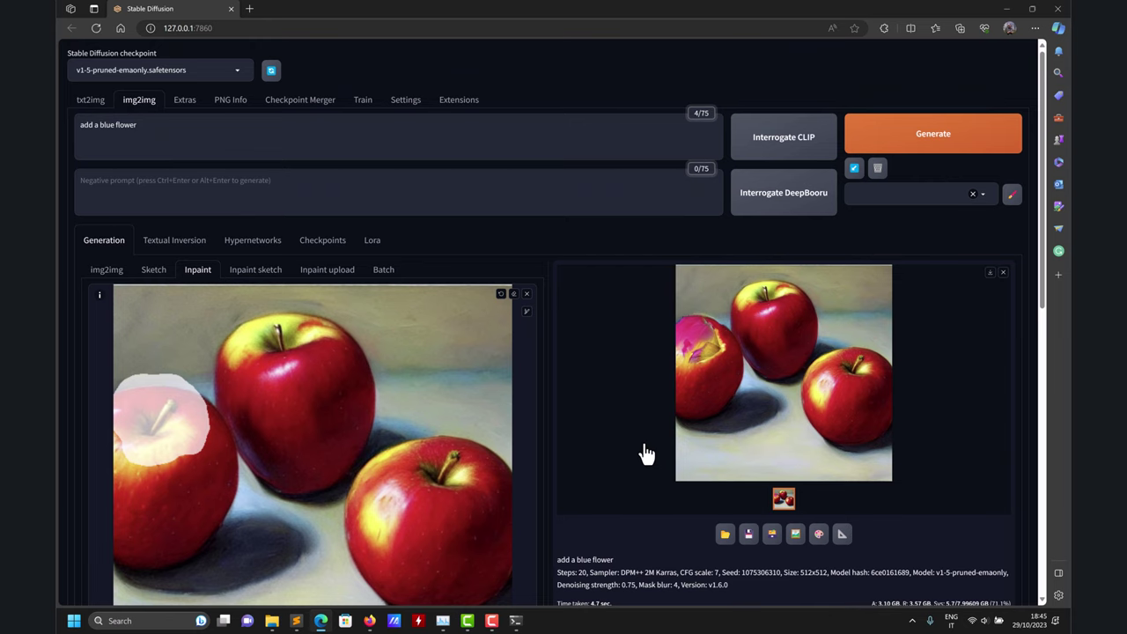
Step: Close the web UI's browser and console windows, and minimize the File Explorer and text editor windows
left_click(1056, 8)
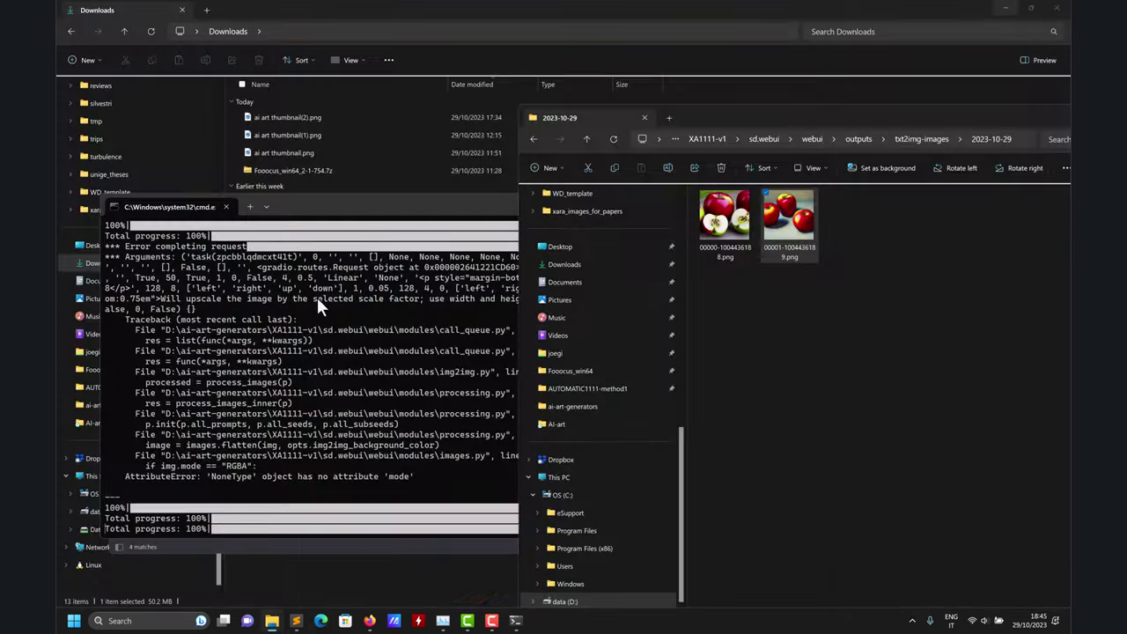
left_click(350, 347)
left_click(1017, 205)
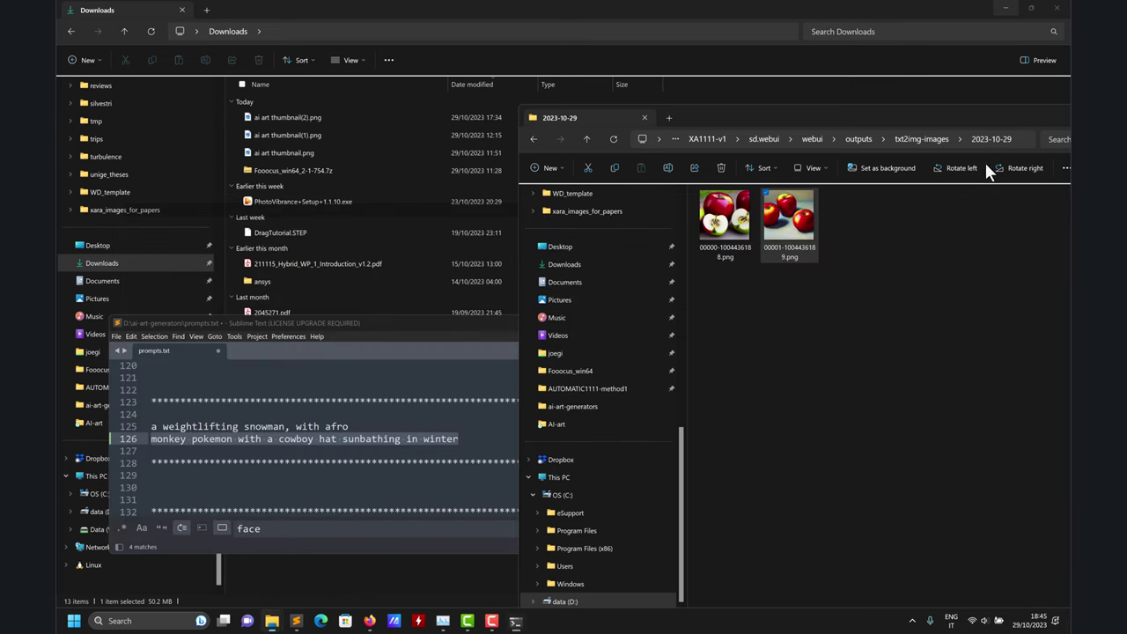
left_click_drag(736, 111, 346, 51)
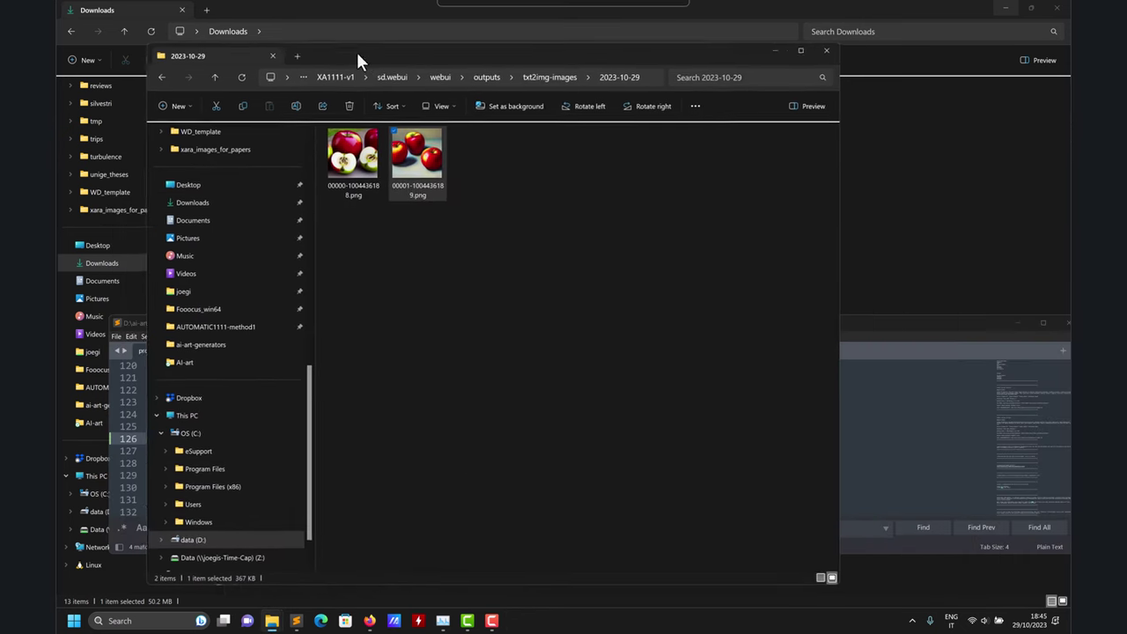
left_click(757, 51)
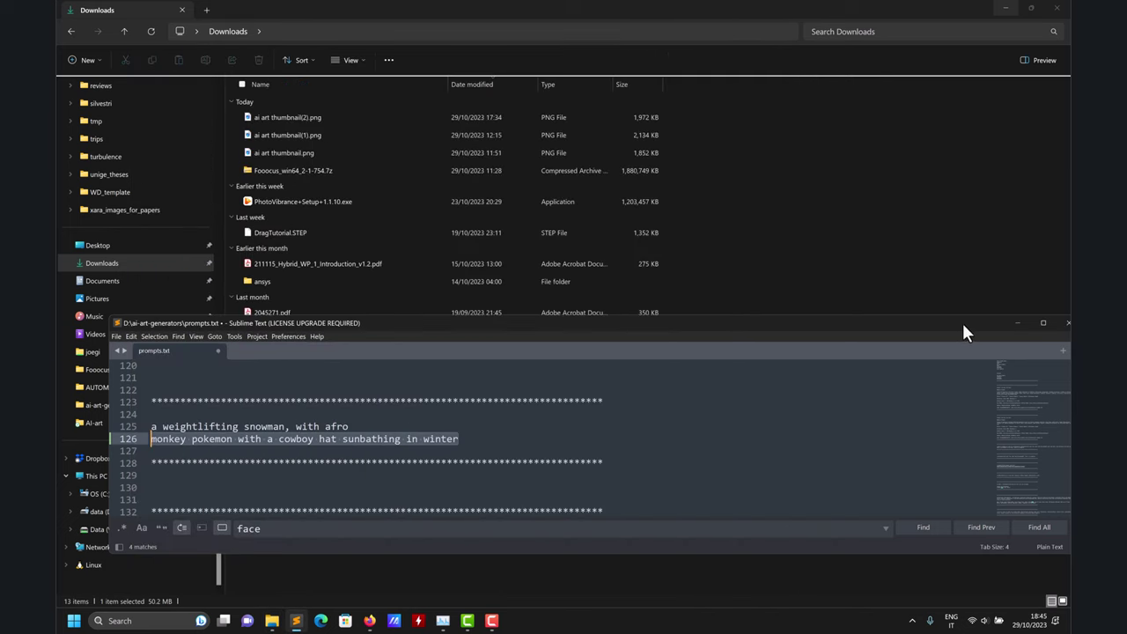
left_click(988, 247)
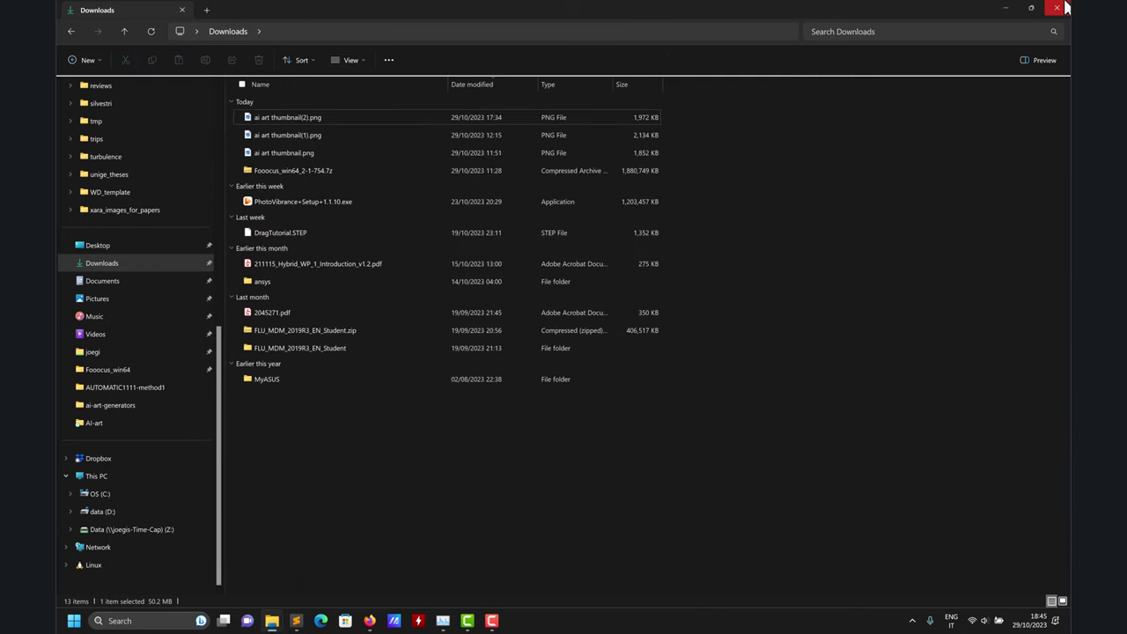
left_click(1008, 8)
Step: Return to the output File Explorer window, go to XA1111-v1\sd.webui, and launch the web UI with run.bat
mouse_move(269, 621)
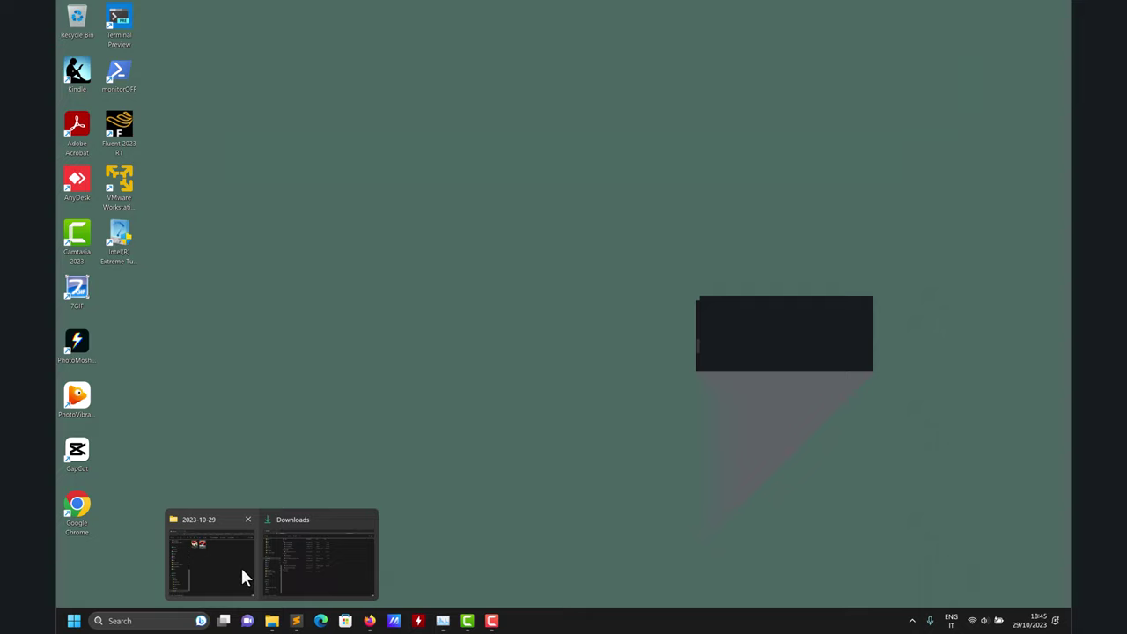
left_click(241, 565)
left_click(467, 78)
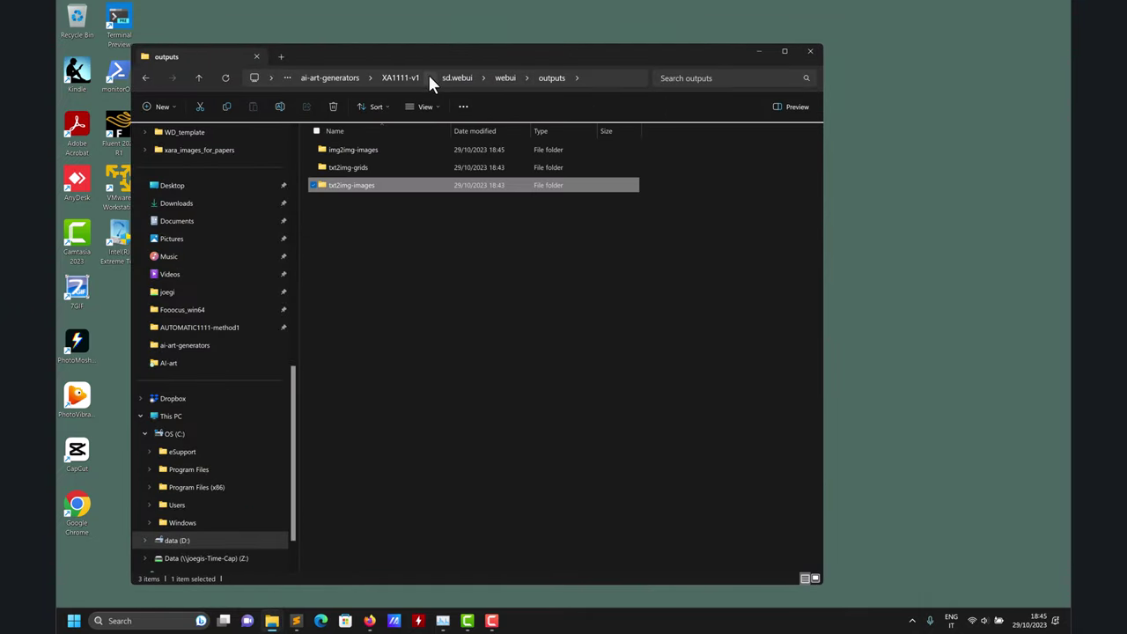
left_click(416, 77)
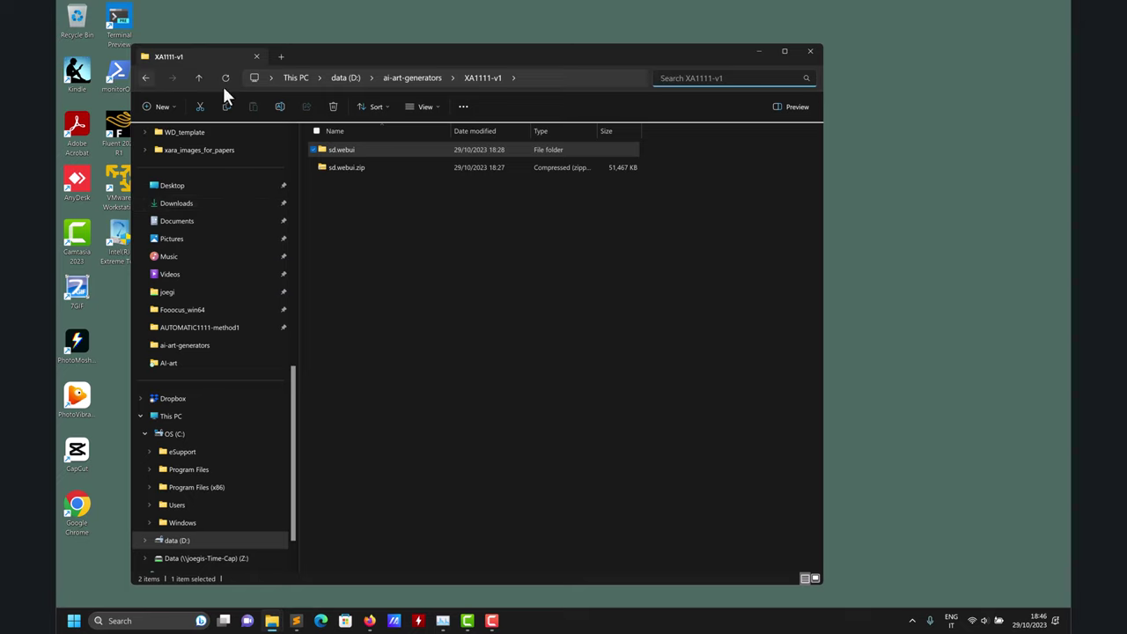
double_click(344, 149)
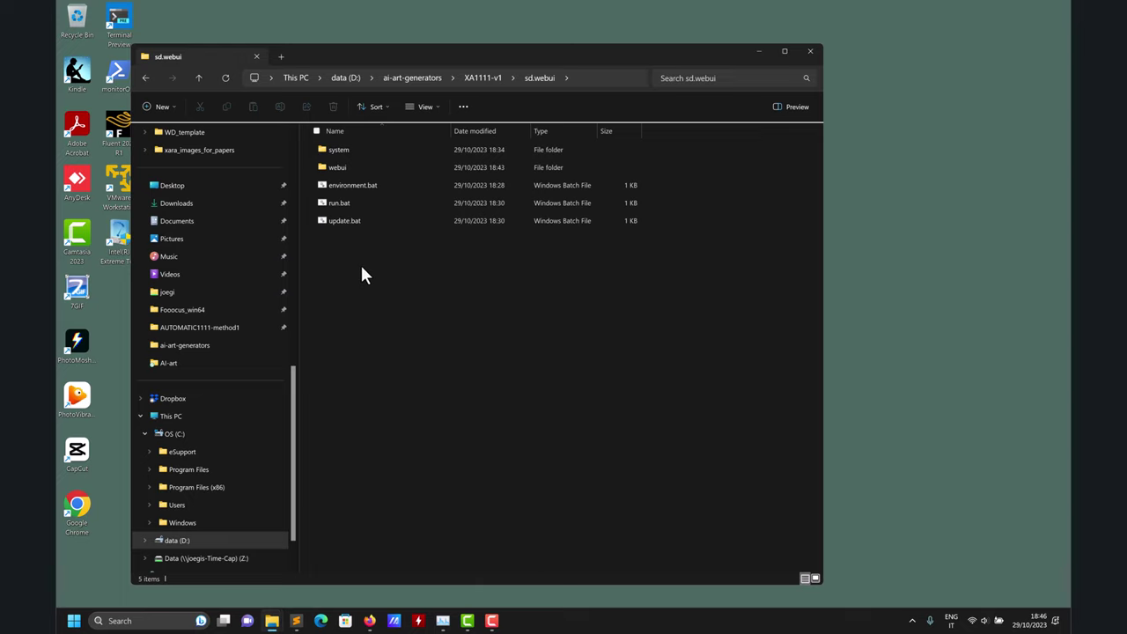
double_click(338, 201)
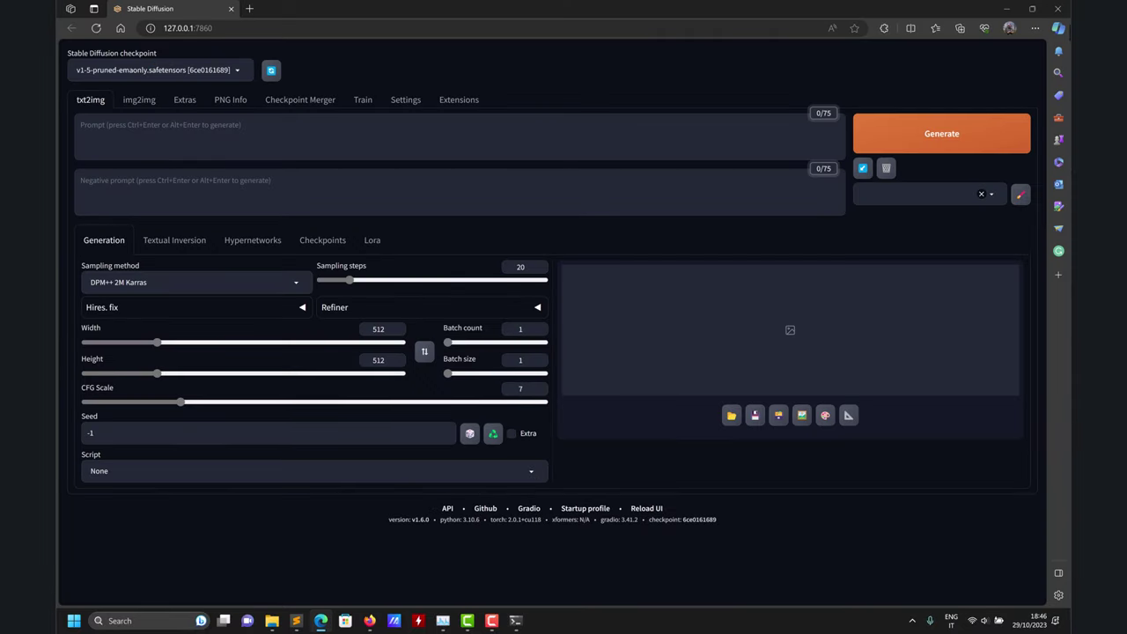
Step: Close the web UI's browser and console windows, run update.bat in the sd.webui folder, and dismiss its console
left_click(1057, 8)
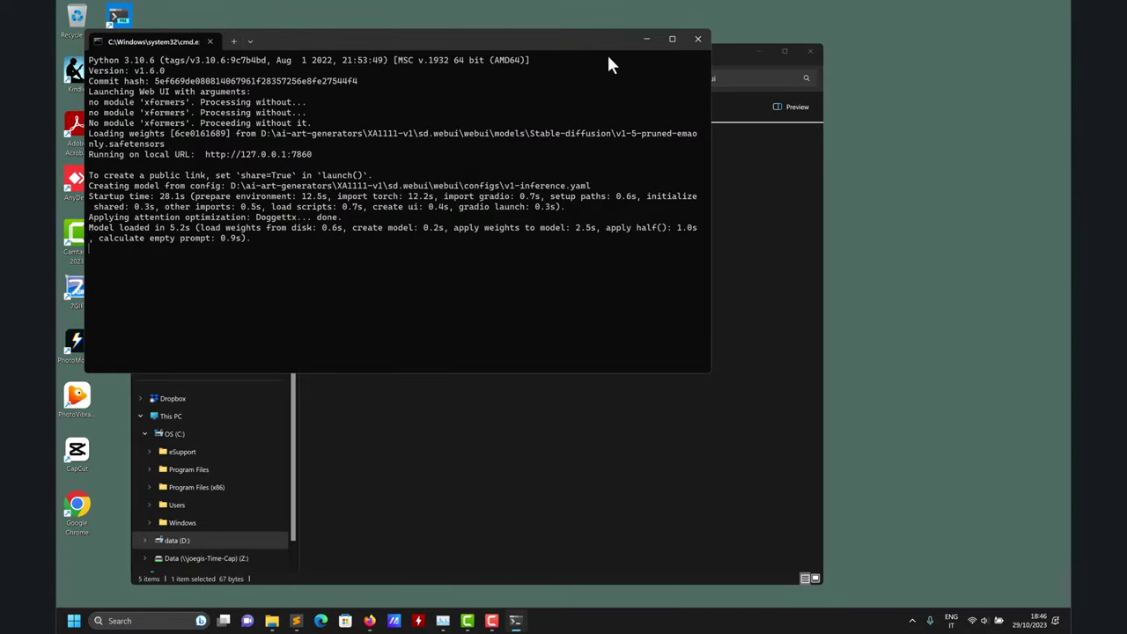
left_click(699, 41)
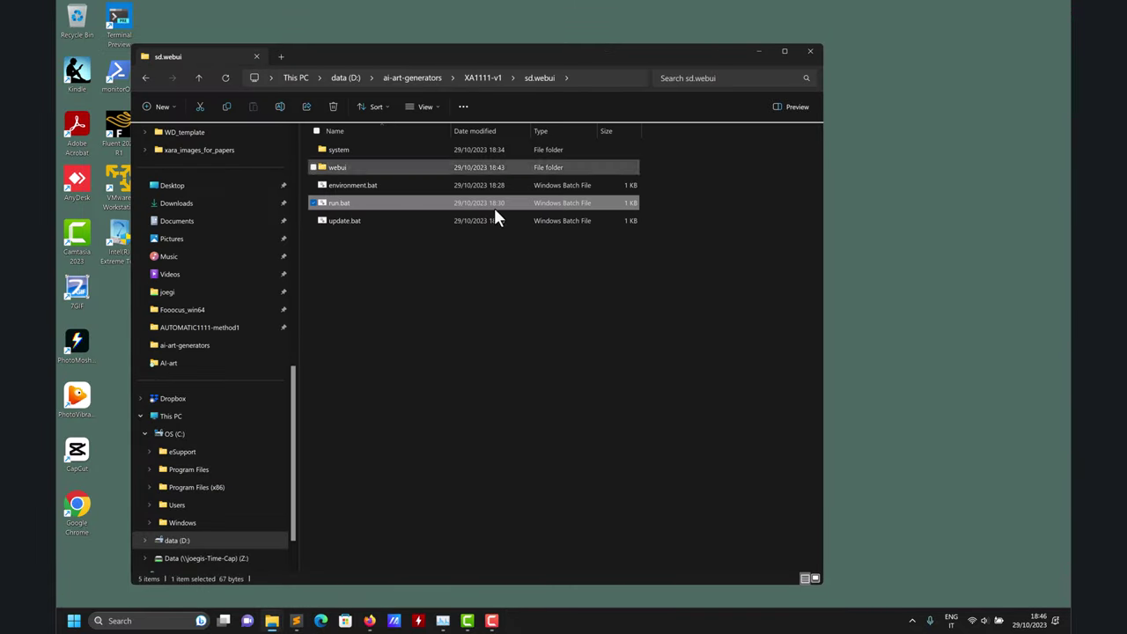
left_click(331, 221)
double_click(331, 221)
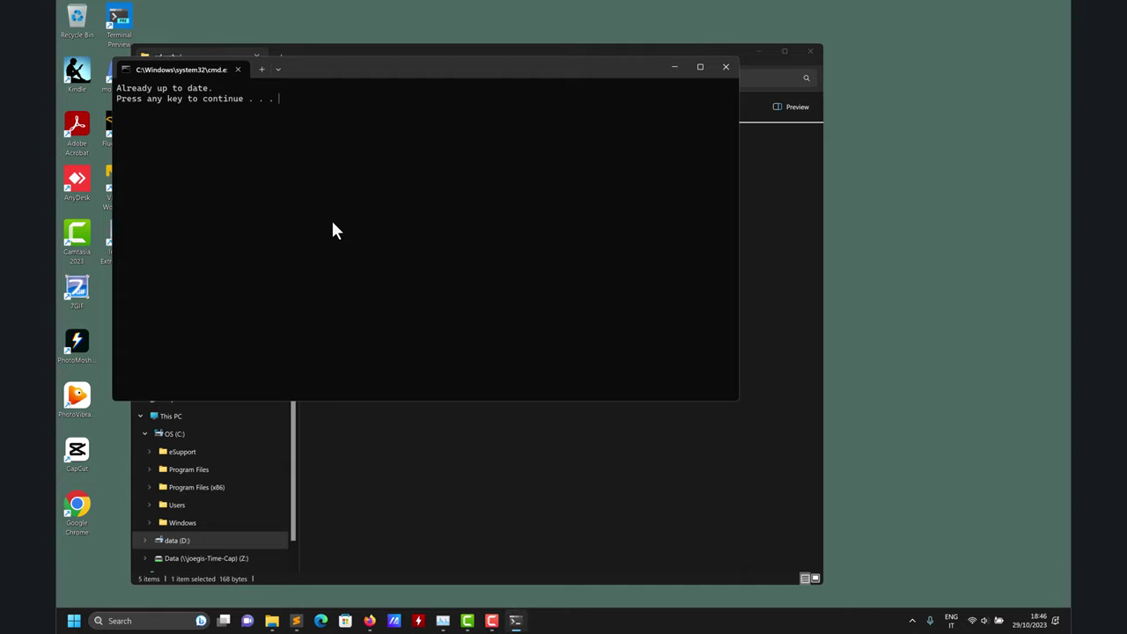
key("Return")
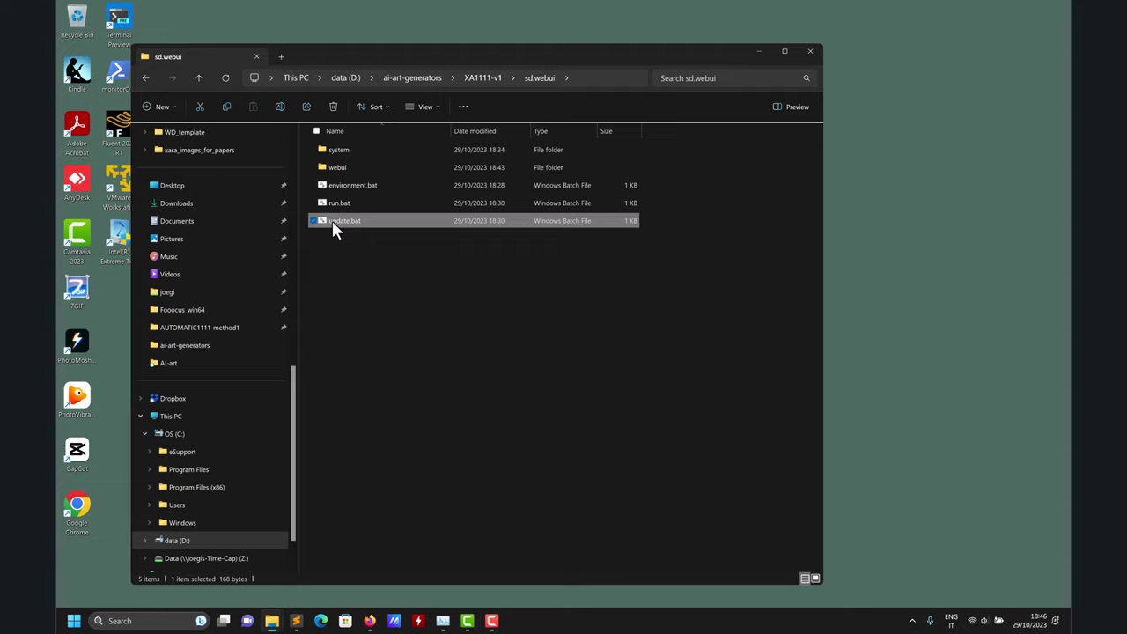
Step: Launch the web UI again with run.bat and widen its console window
left_click(352, 201)
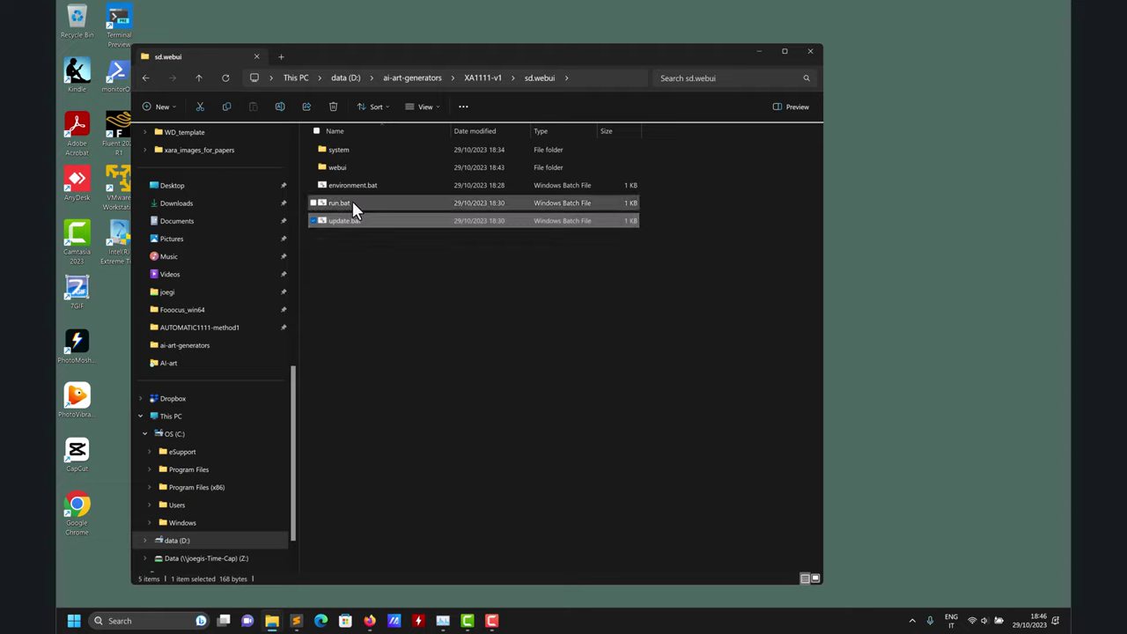
left_click(355, 200)
double_click(409, 201)
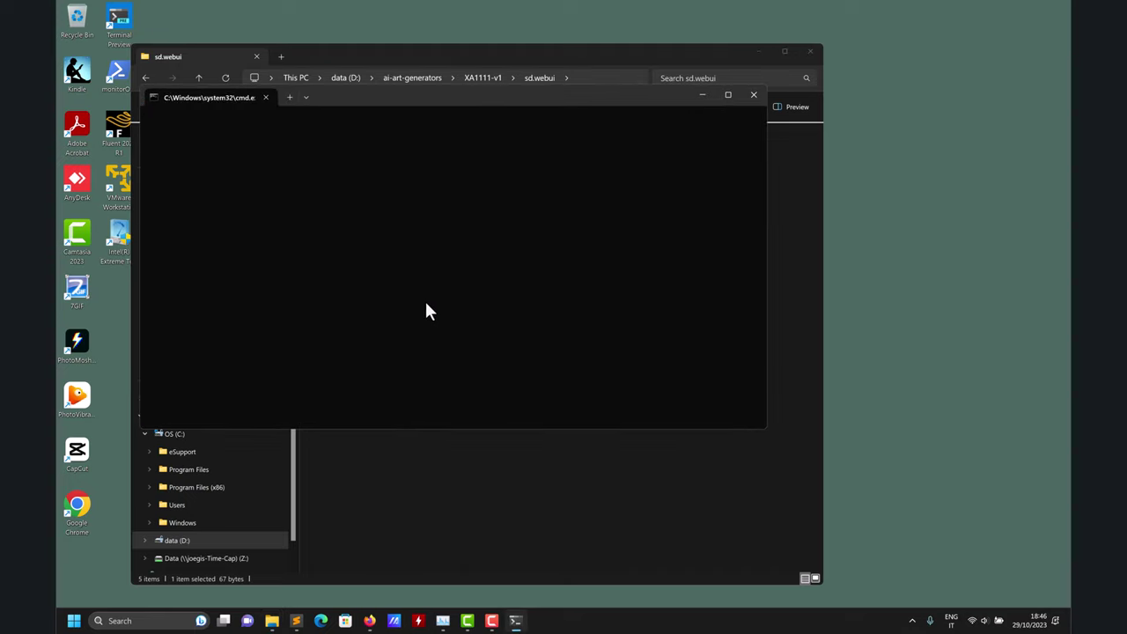
left_click(729, 95)
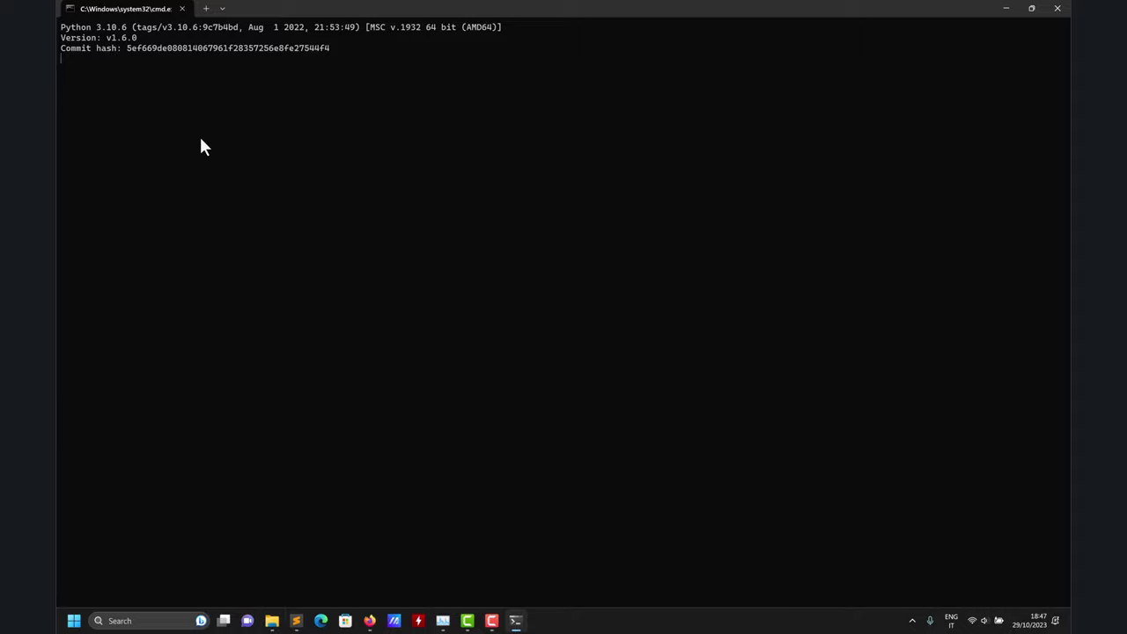
left_click(1031, 8)
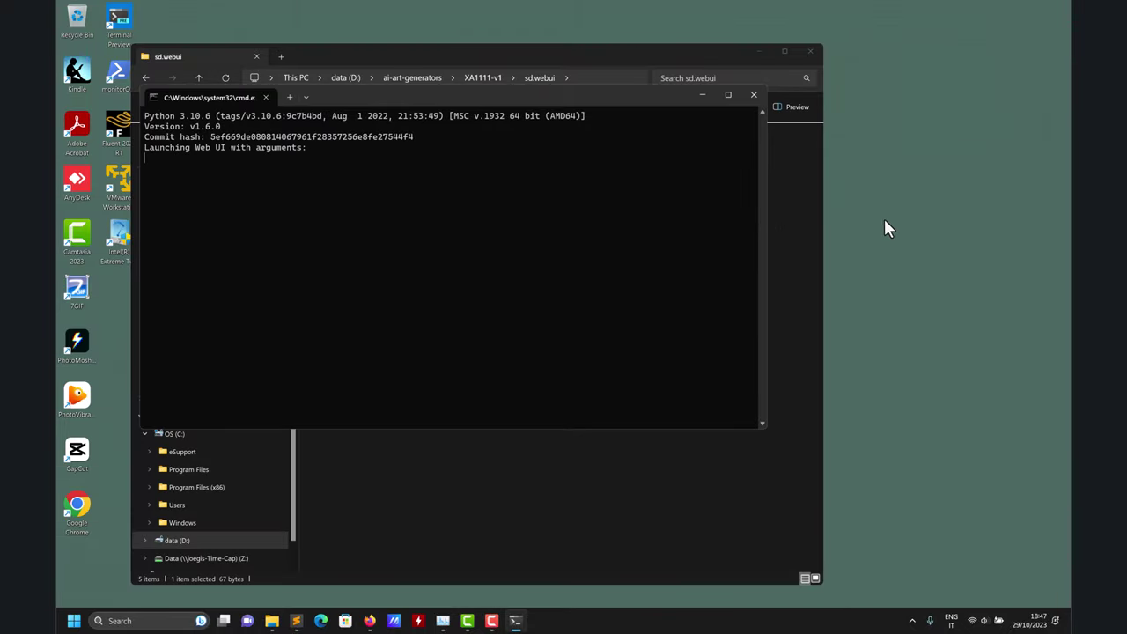
left_click_drag(772, 247, 1016, 259)
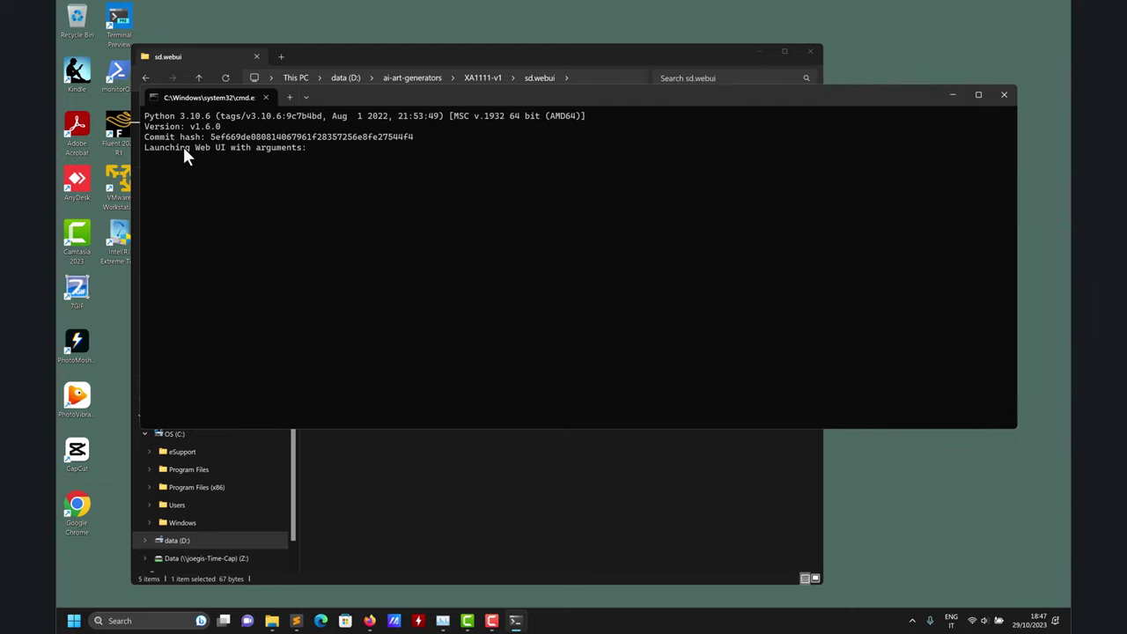
Step: Reposition the console, minimize the web UI's browser to check the launch log, and close both the console and browser windows
left_click_drag(485, 99, 437, 127)
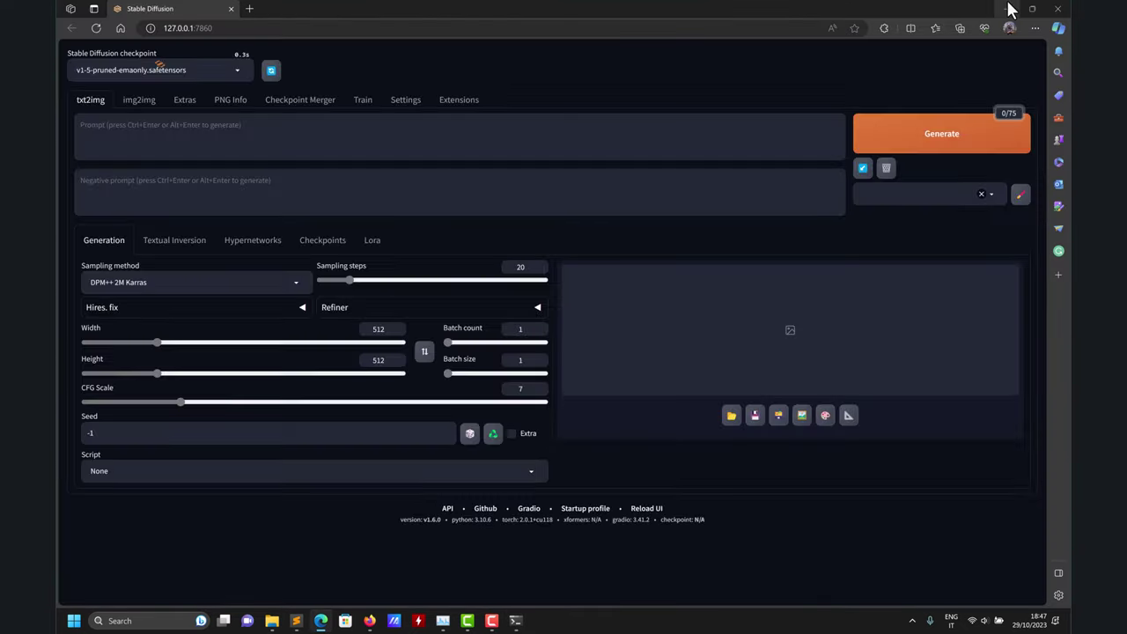
left_click(1006, 8)
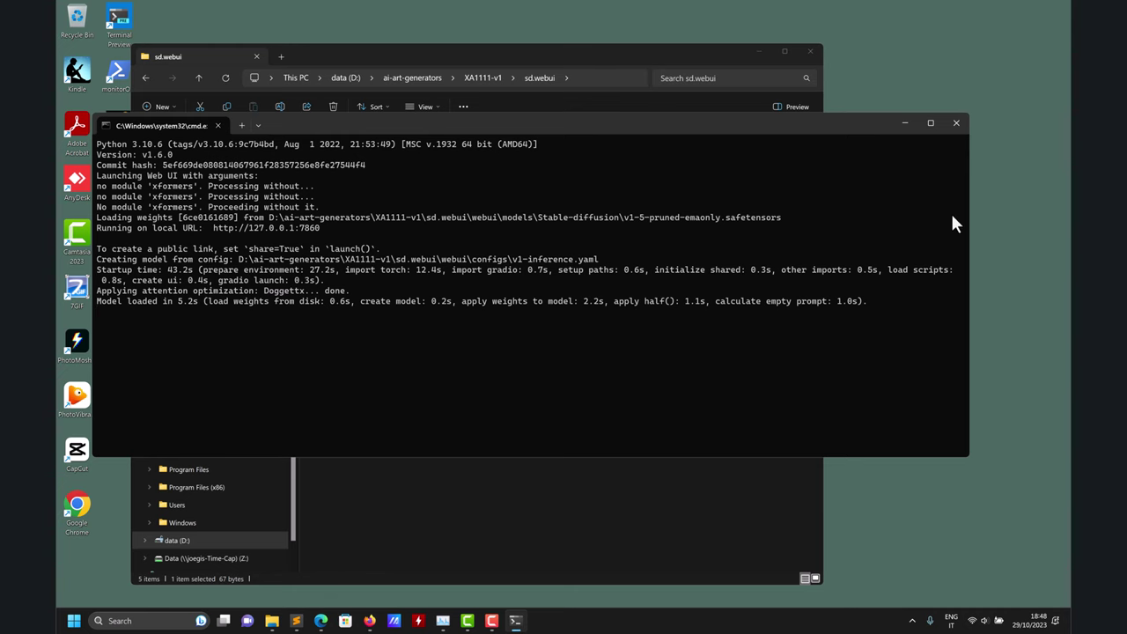
left_click(955, 125)
left_click(320, 620)
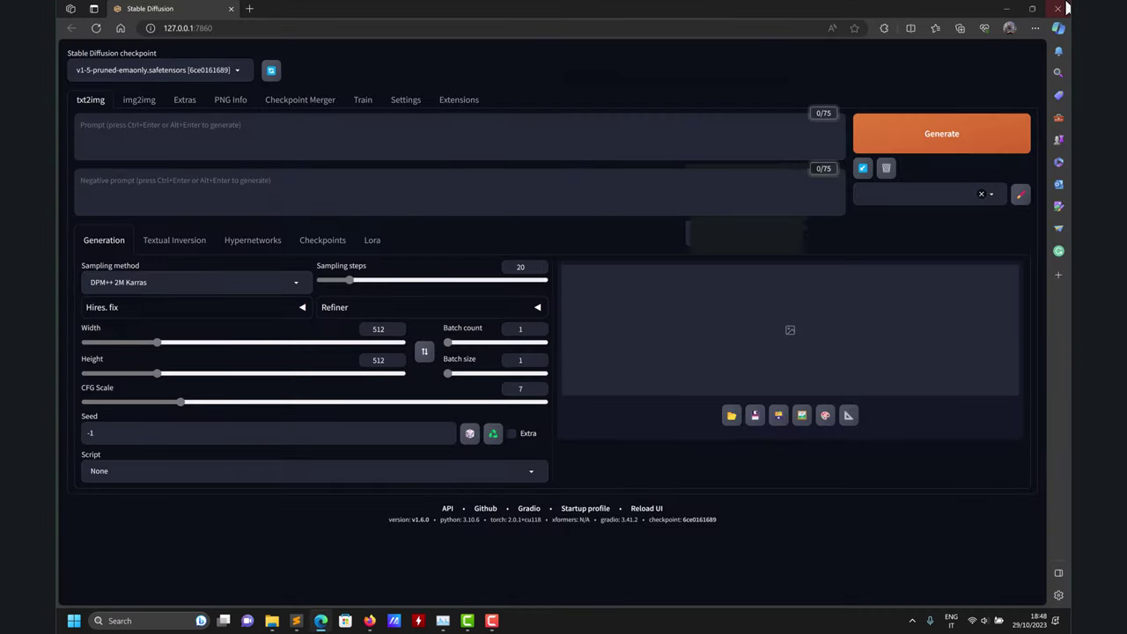
left_click(319, 620)
left_click(409, 429)
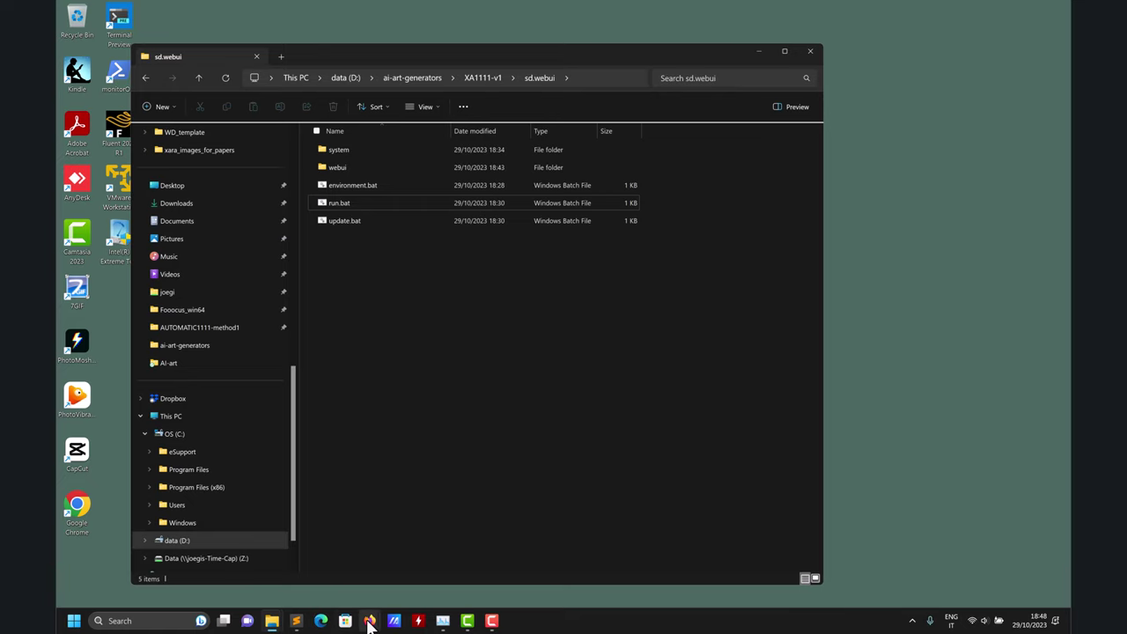
Step: Switch to Firefox, open the project wiki from the AUTOMATIC1111 README's Documentation section, skim its home page, and minimize the browser
mouse_move(369, 619)
left_click(324, 563)
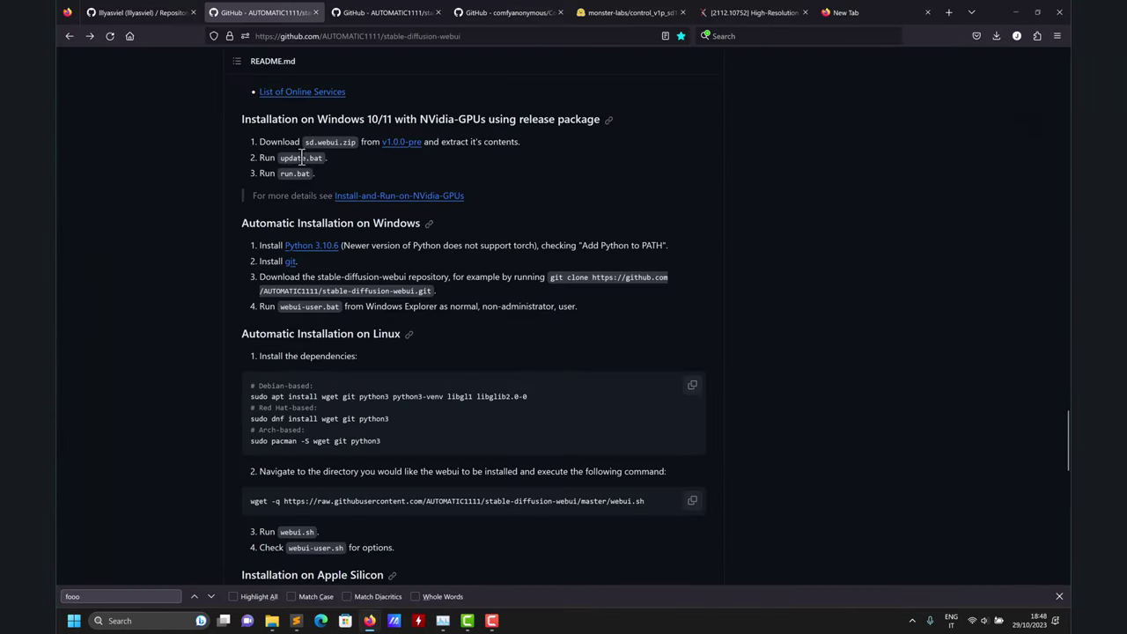
scroll(187, 212, "down", 5)
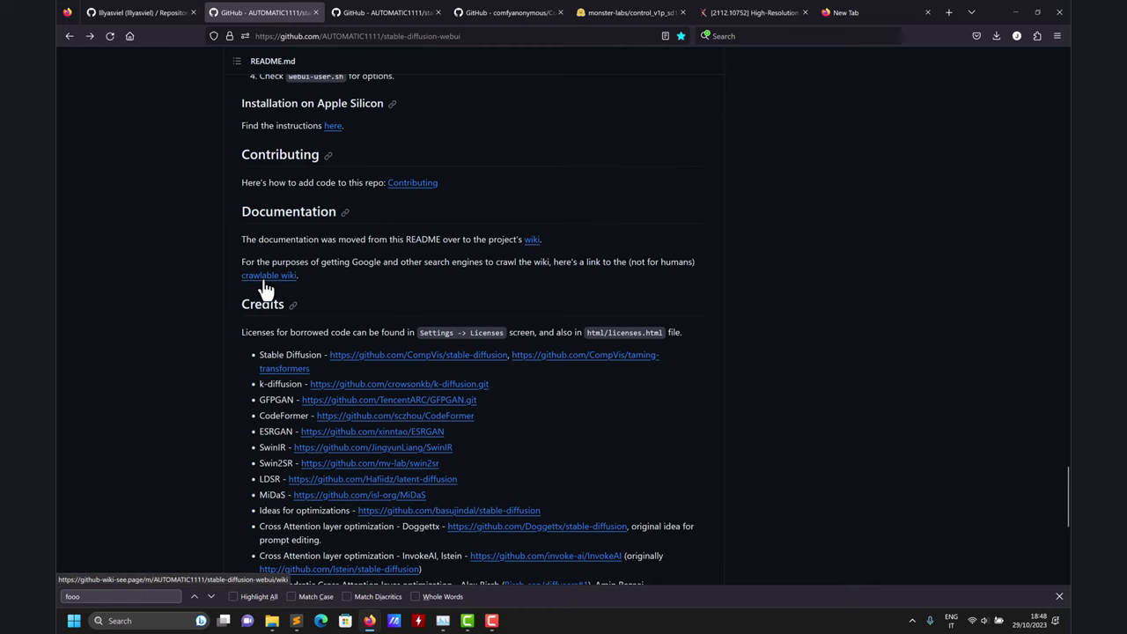
left_click(528, 241)
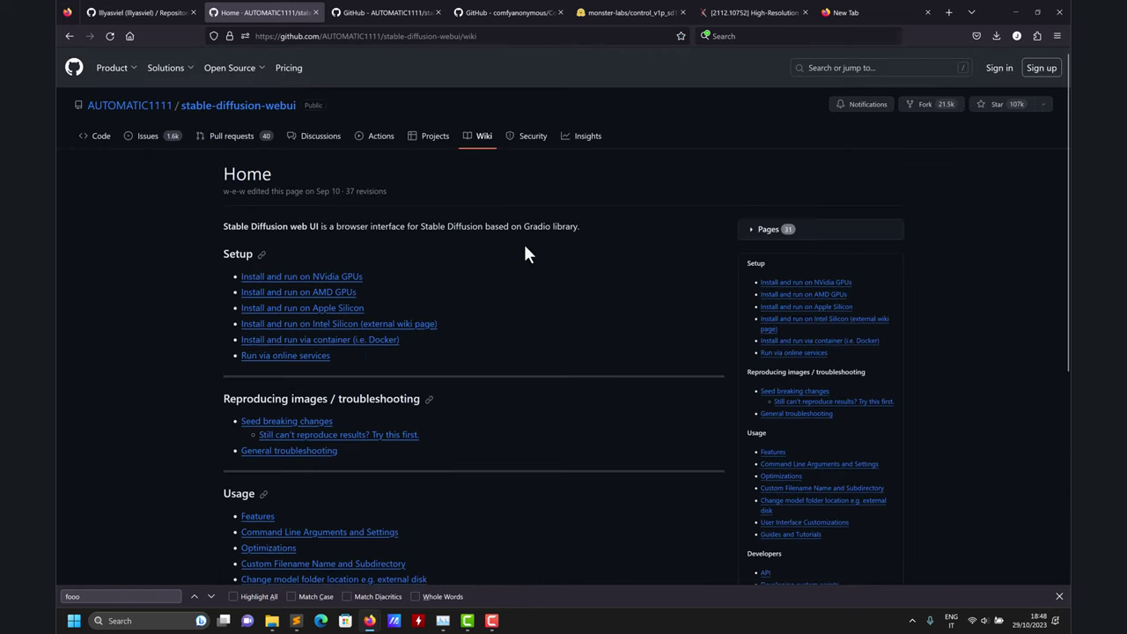
scroll(555, 300, "down", 10)
scroll(555, 299, "up", 10)
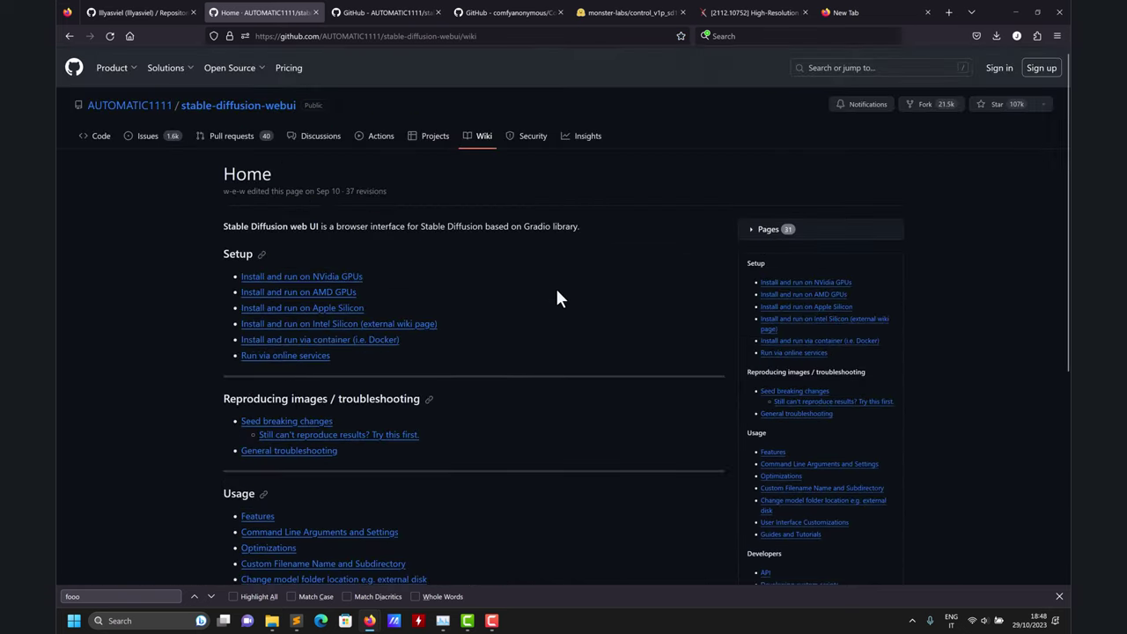
left_click(1010, 7)
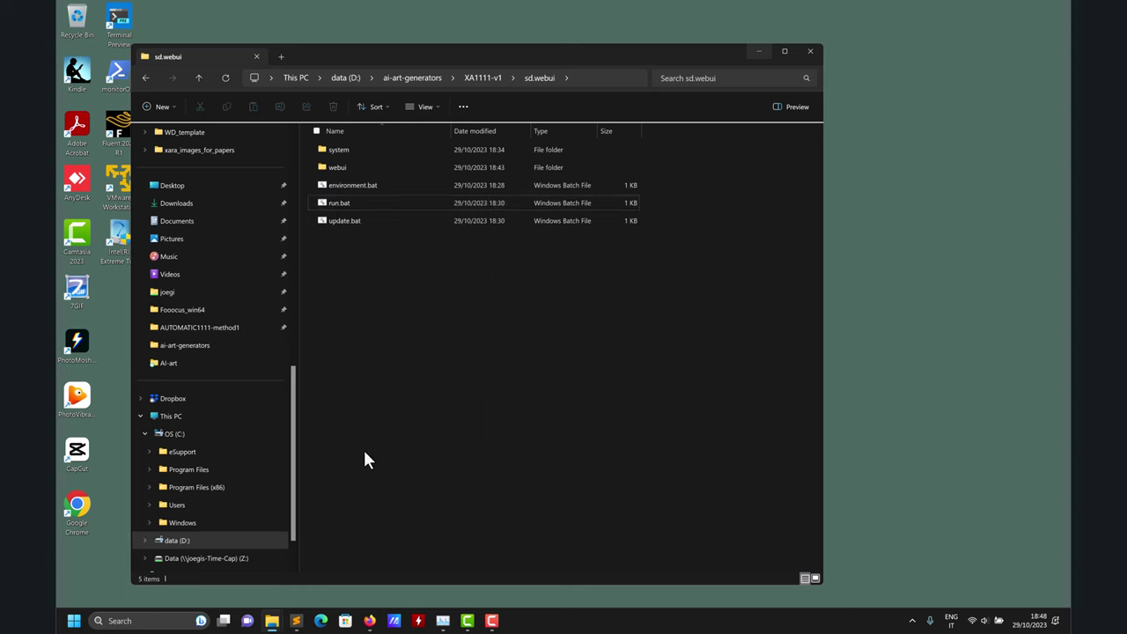
Step: Bring up Sublime Text, open run.bat from the sd.webui folder in it, and highlight webui-user.bat in the call line
left_click(296, 620)
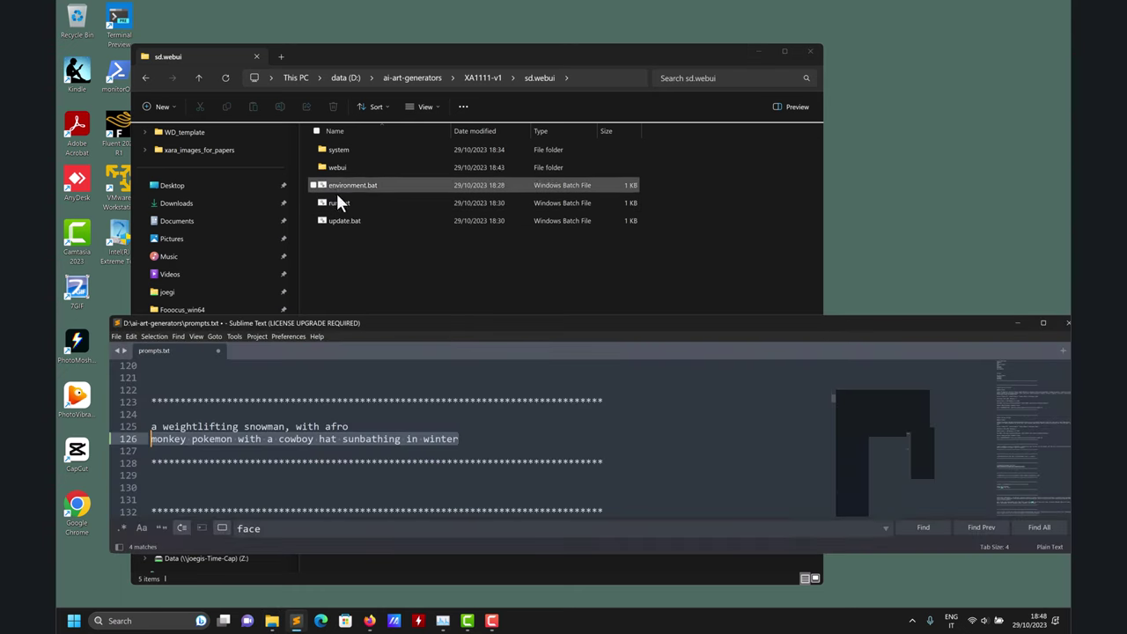
left_click_drag(335, 196, 420, 417)
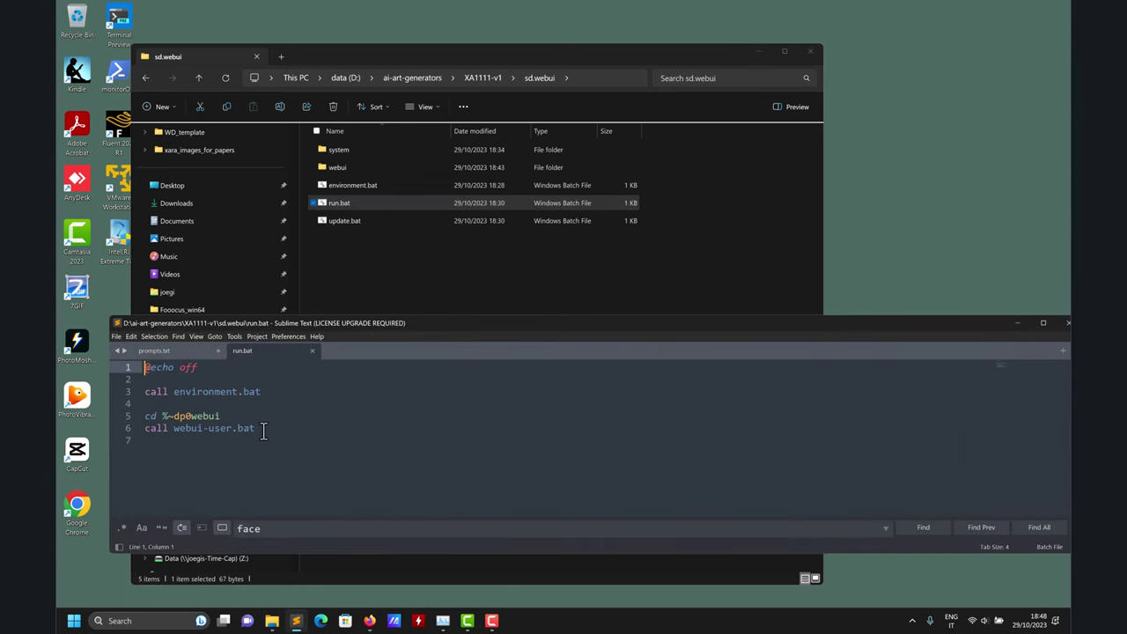
left_click_drag(255, 427, 172, 430)
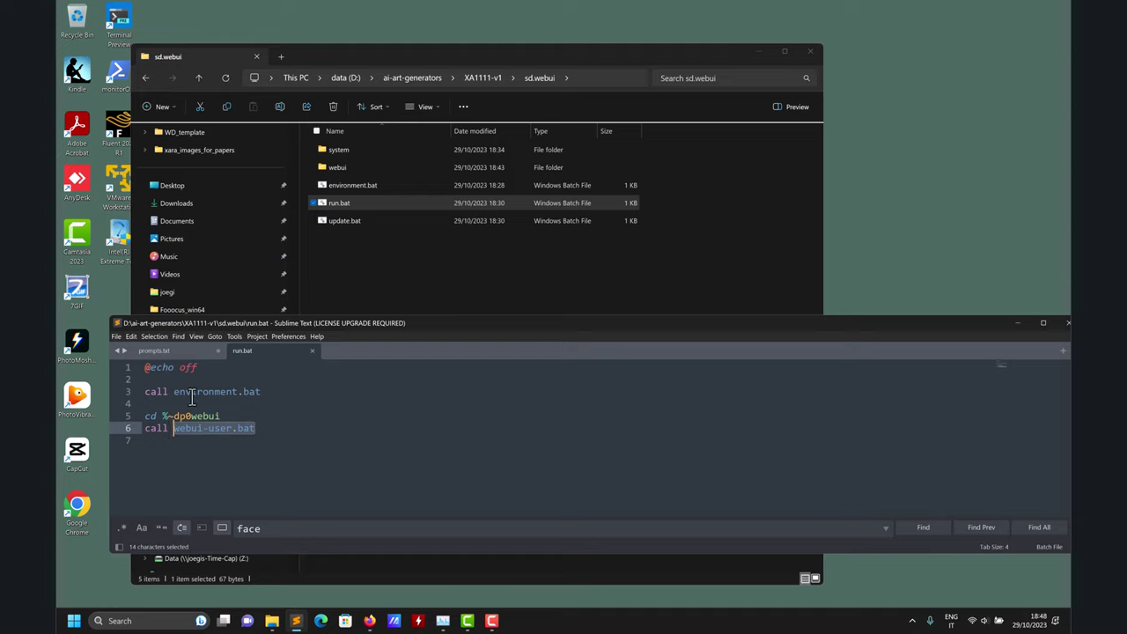
Step: Open environment.bat in Sublime Text to view its variables, reposition the editor window, and return to the webui-user.bat call in run.bat
left_click_drag(355, 186, 432, 466)
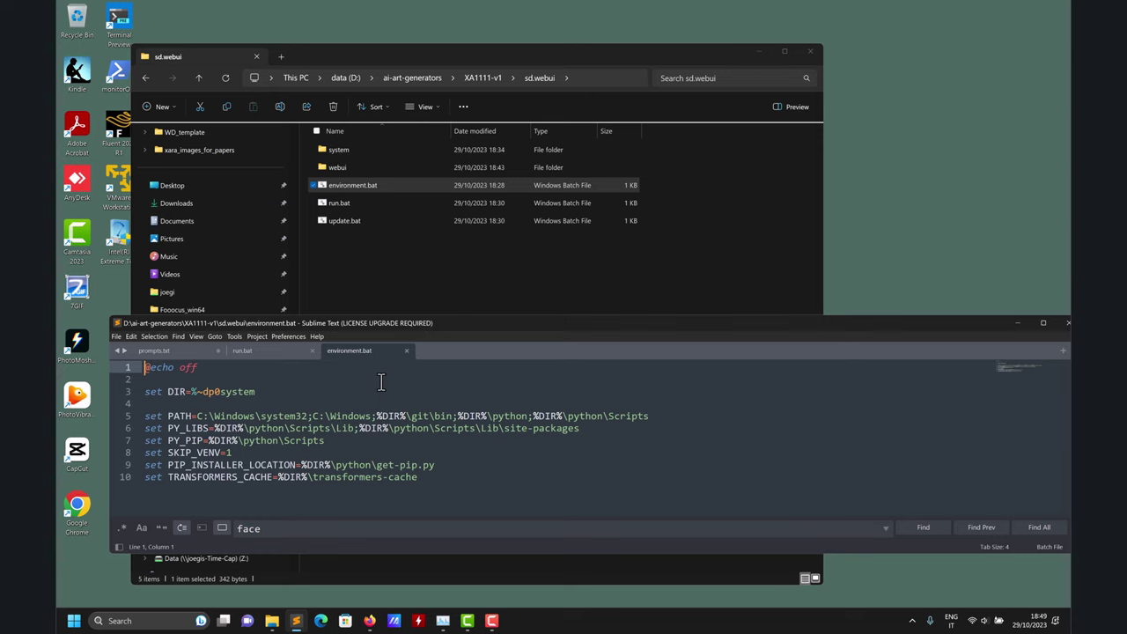
left_click_drag(500, 327, 481, 309)
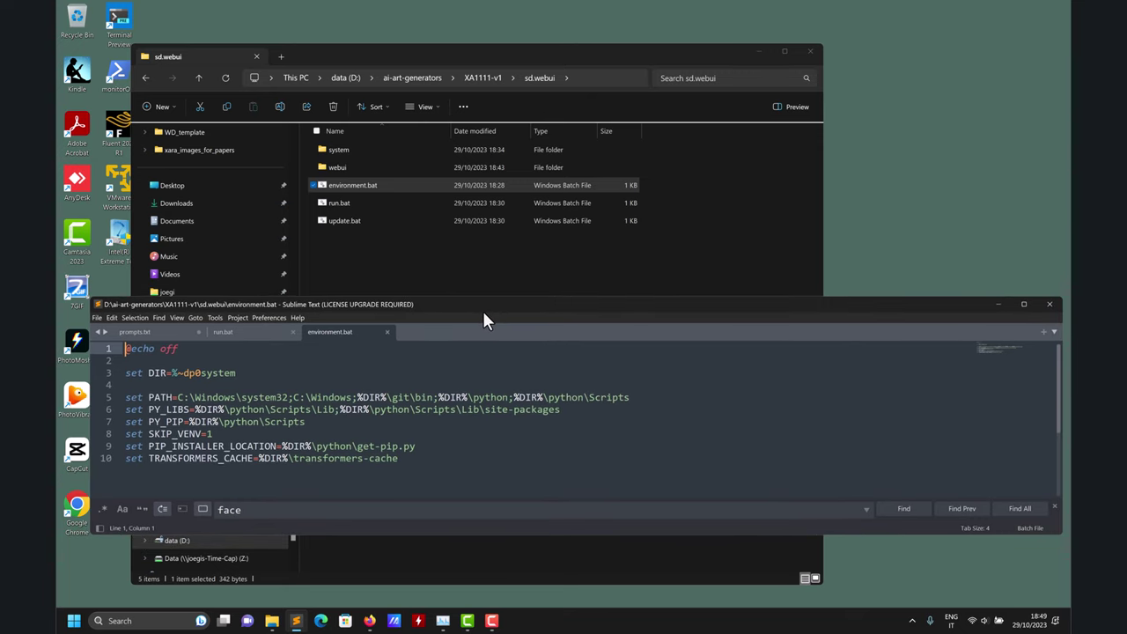
left_click_drag(333, 204, 472, 412)
left_click(244, 411)
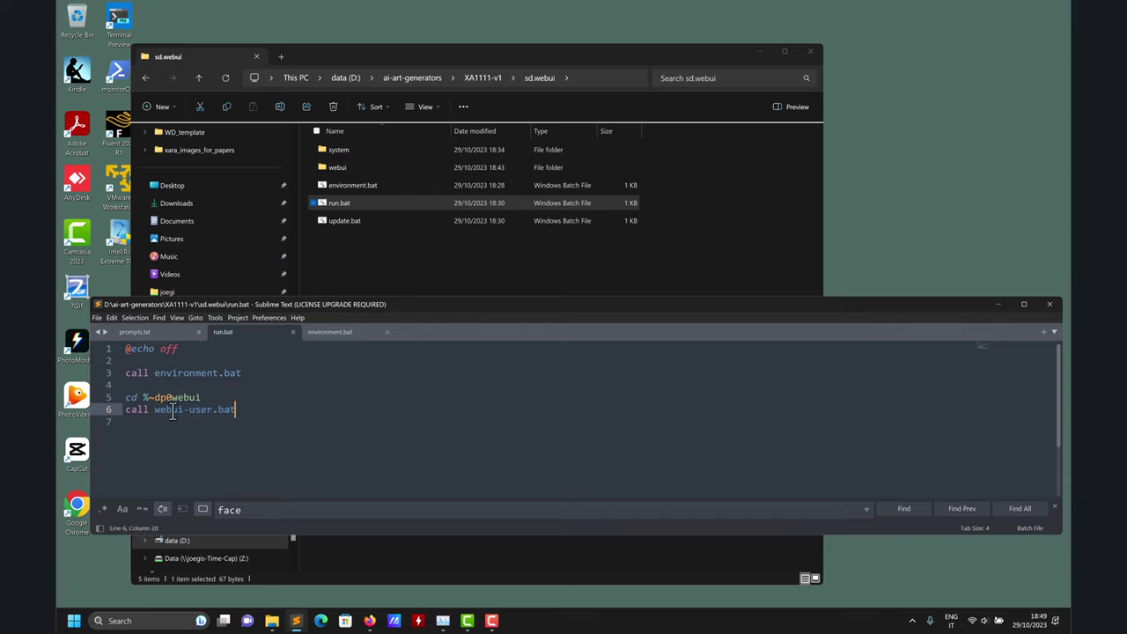
Step: Open the webui subfolder of sd.webui in File Explorer and look through its files
left_click(339, 167)
double_click(339, 166)
scroll(418, 378, "down", 6)
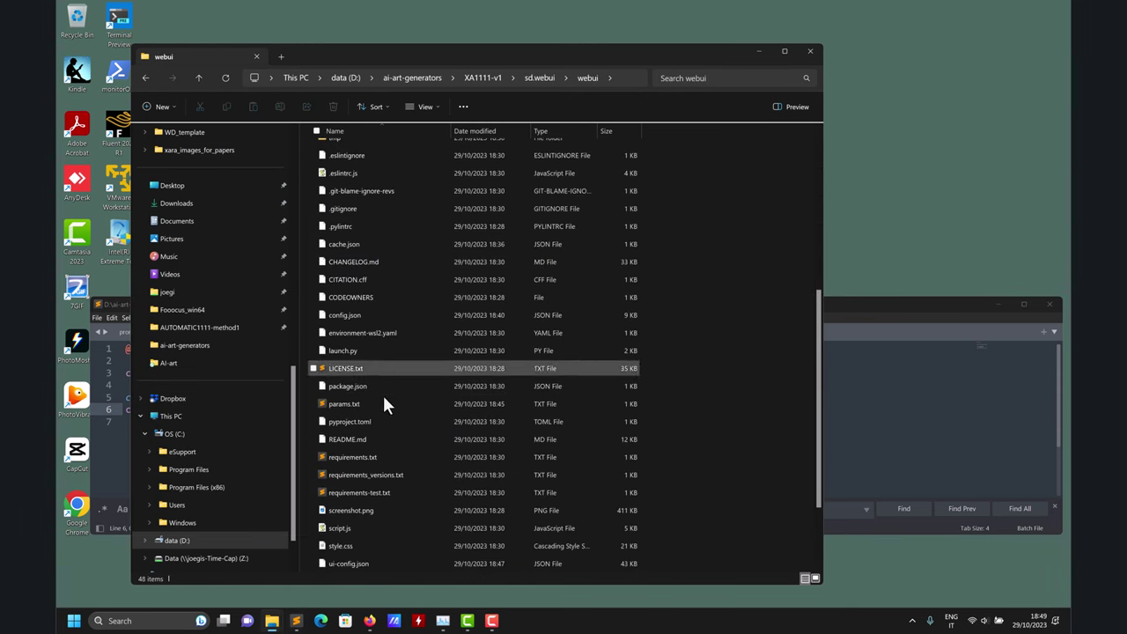
Step: Open README.md from the webui folder in the text editor, skim its feature list, and close it
double_click(340, 442)
scroll(981, 398, "down", 20)
scroll(415, 384, "up", 20)
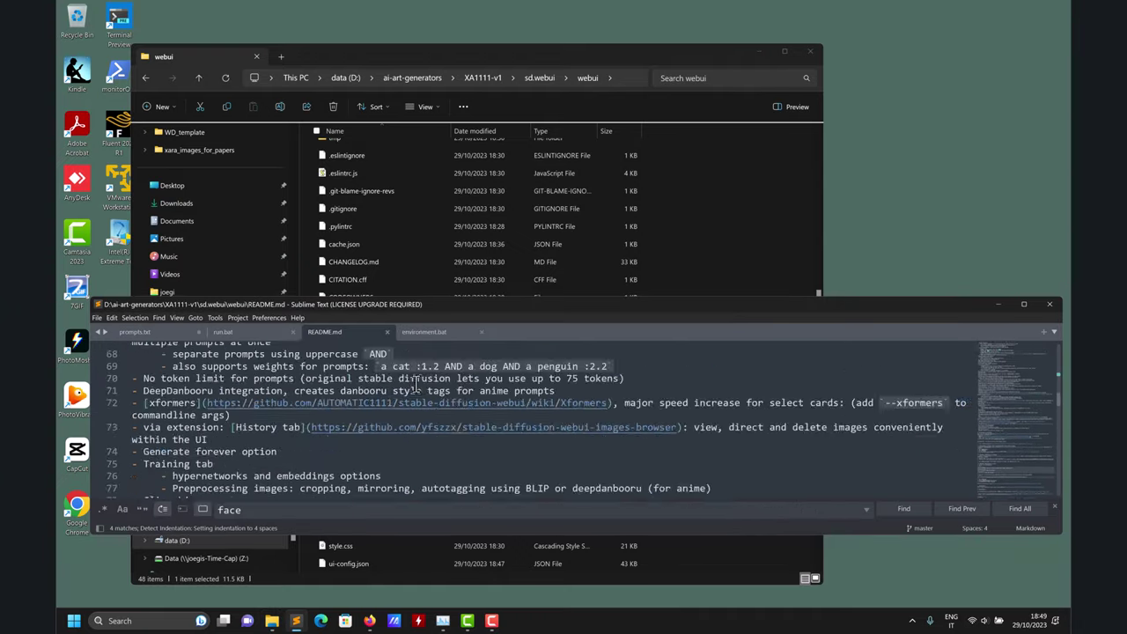
scroll(414, 385, "up", 15)
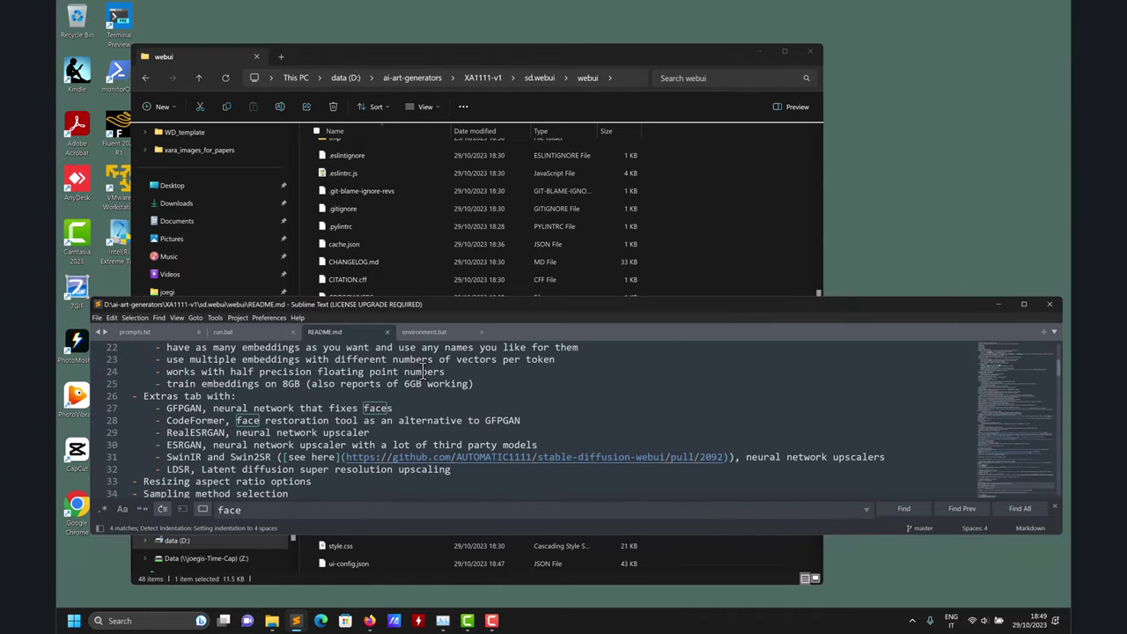
left_click(387, 331)
Step: Open webui-user.bat from the webui folder and examine its PYTHON, COMMANDLINE_ARGS and webui.bat call lines
scroll(424, 221, "down", 2)
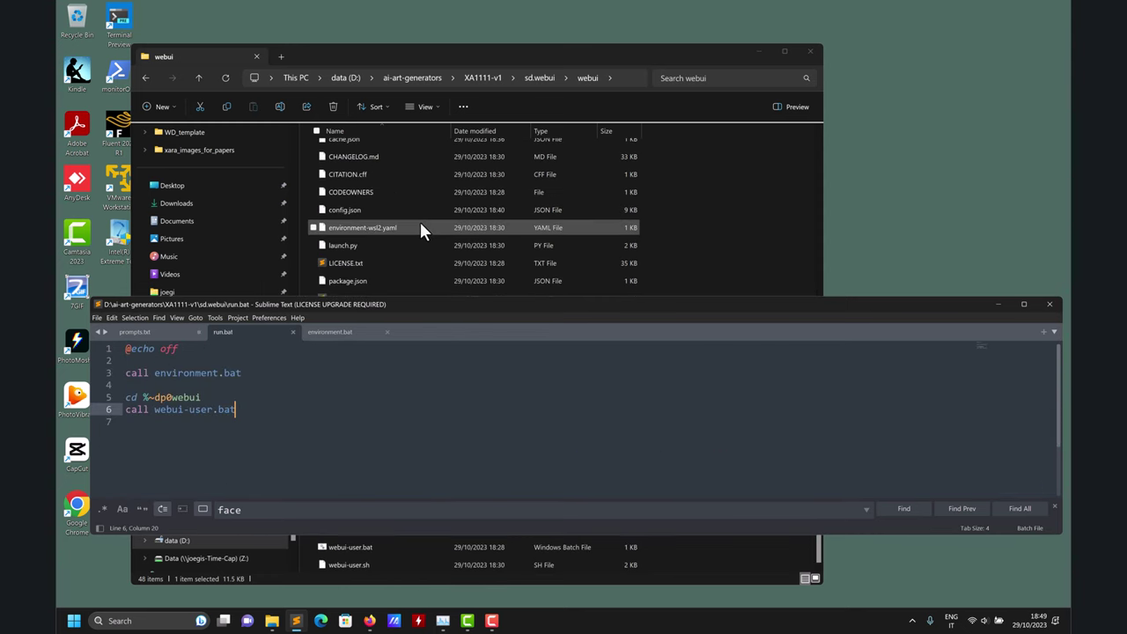
left_click(517, 53)
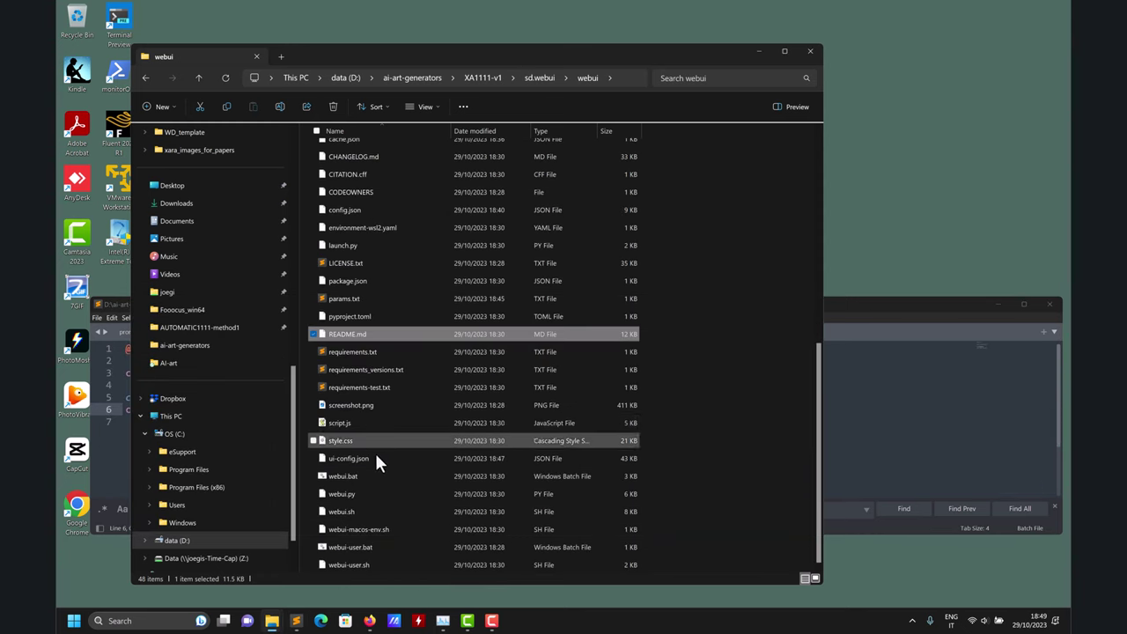
double_click(345, 546)
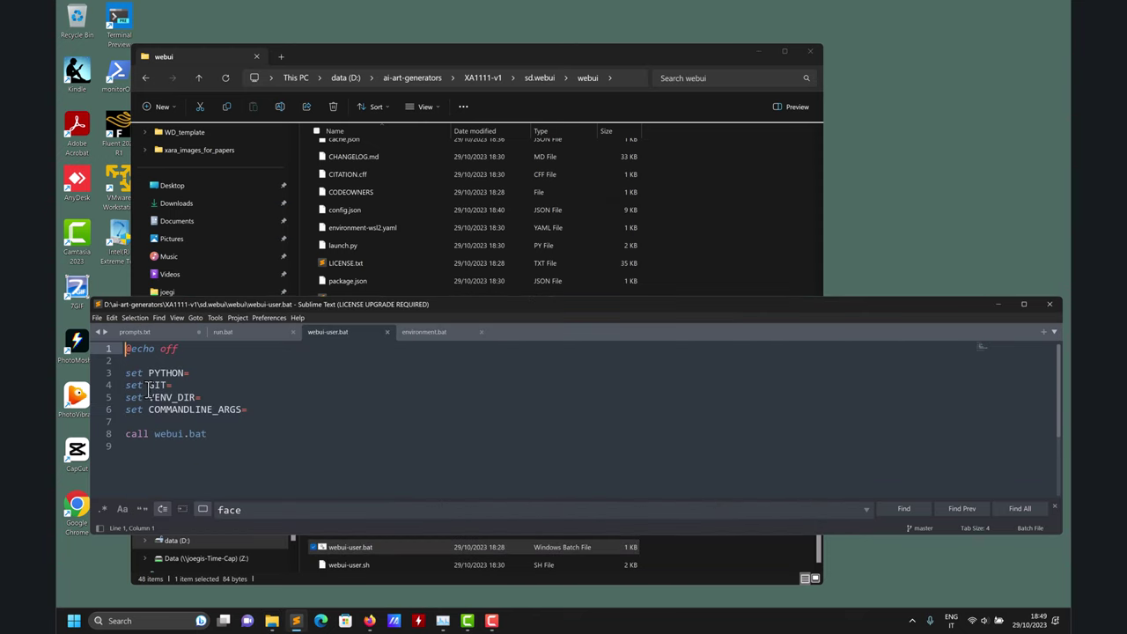
left_click_drag(148, 372, 195, 373)
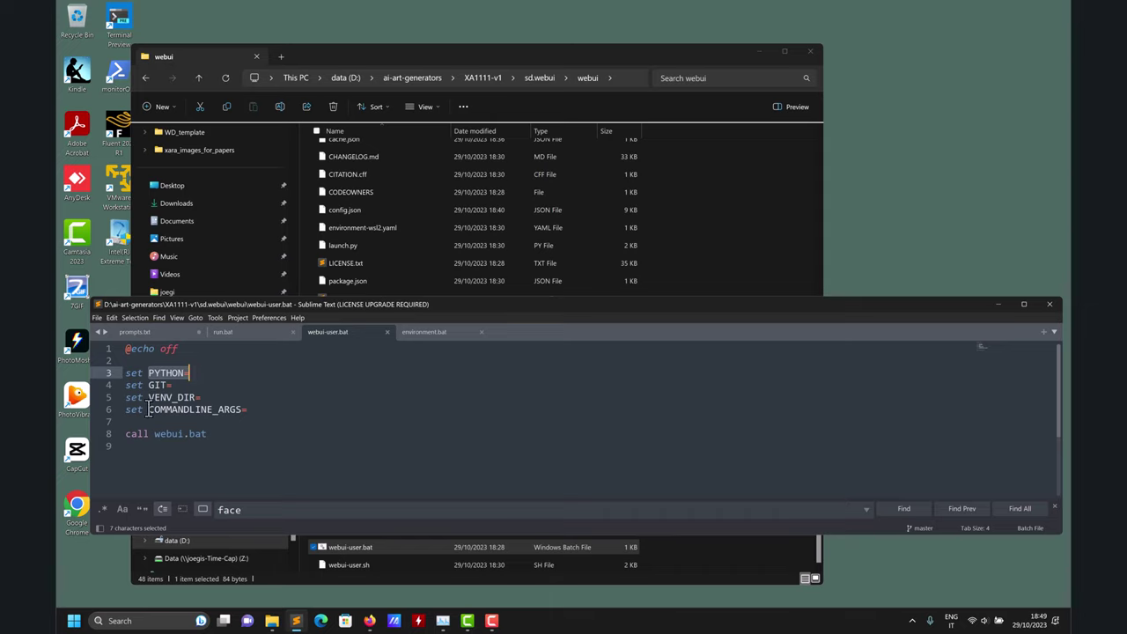
left_click_drag(248, 409, 151, 414)
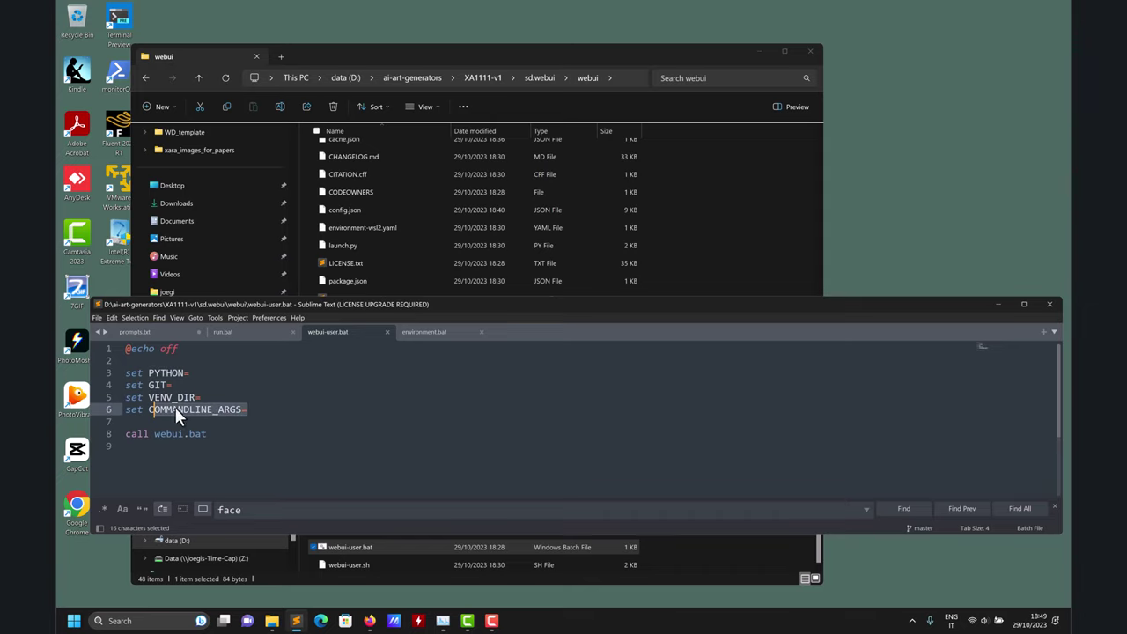
left_click(158, 434)
Step: Open webui.bat from the webui folder in Sublime Text and look through its script
left_click(587, 67)
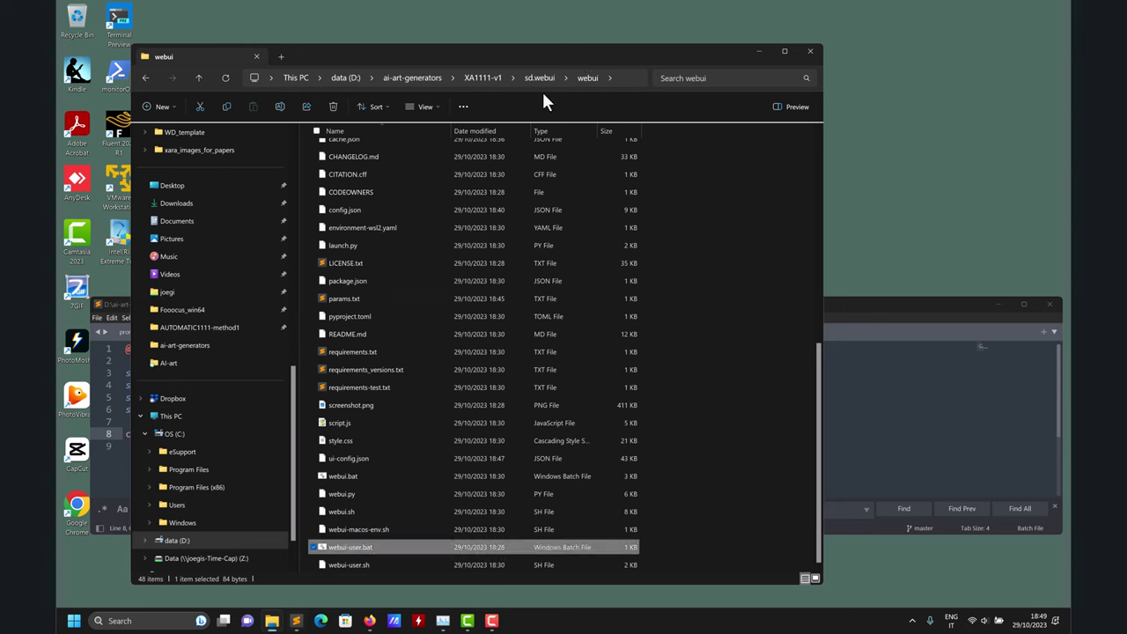
left_click_drag(353, 475, 871, 423)
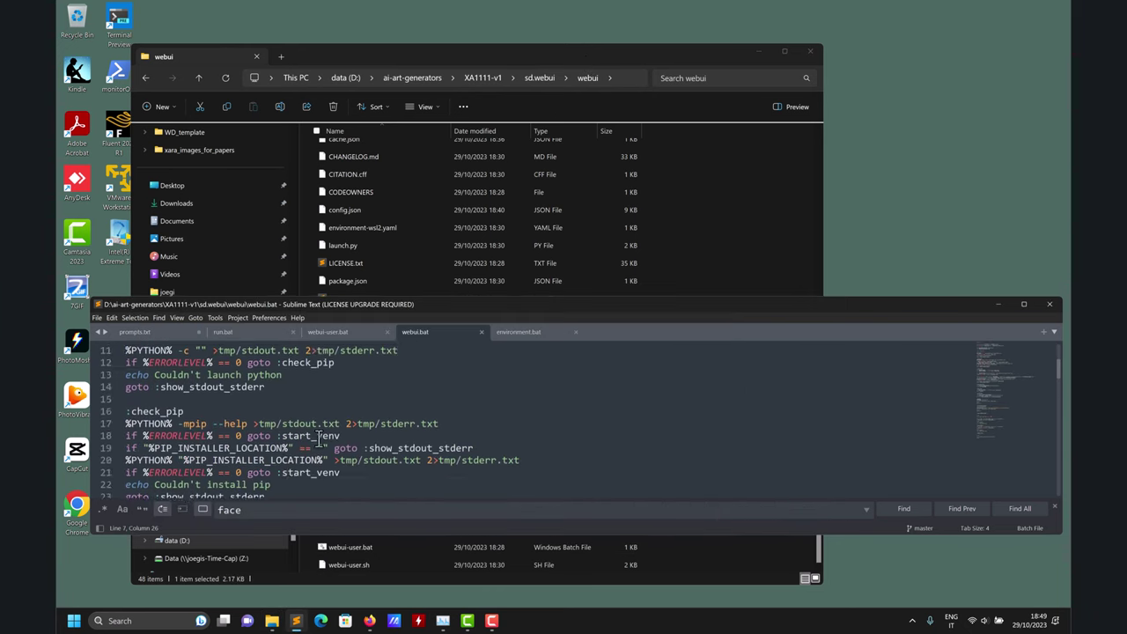
scroll(318, 441, "down", 18)
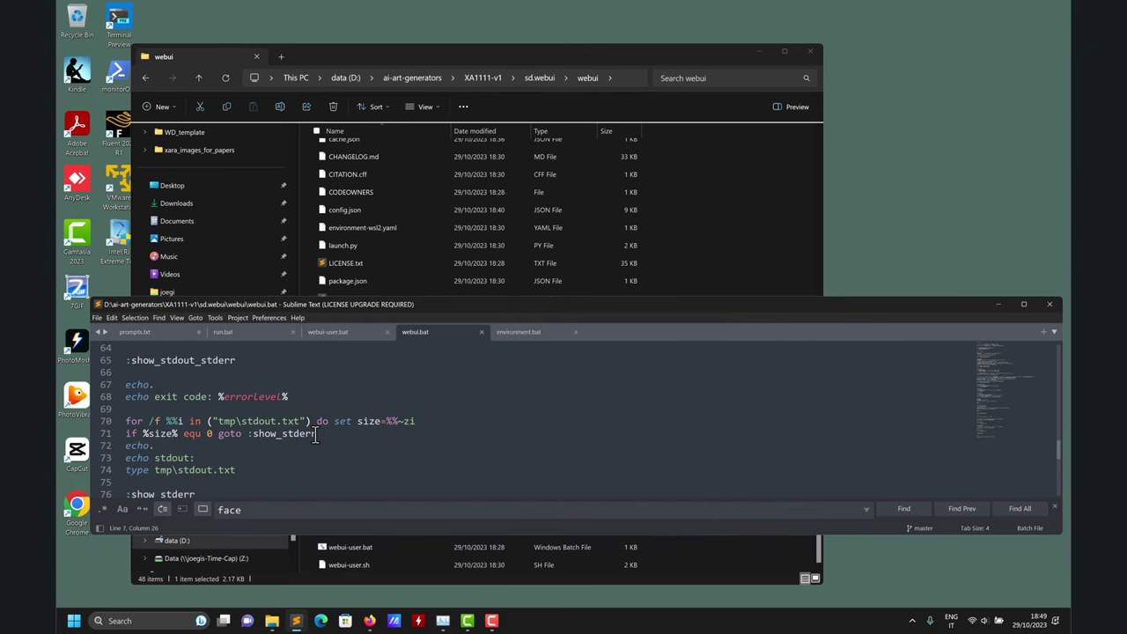
scroll(315, 436, "up", 20)
Step: Return to webui-user.bat and add the --xformers argument to the COMMANDLINE_ARGS line
left_click(340, 332)
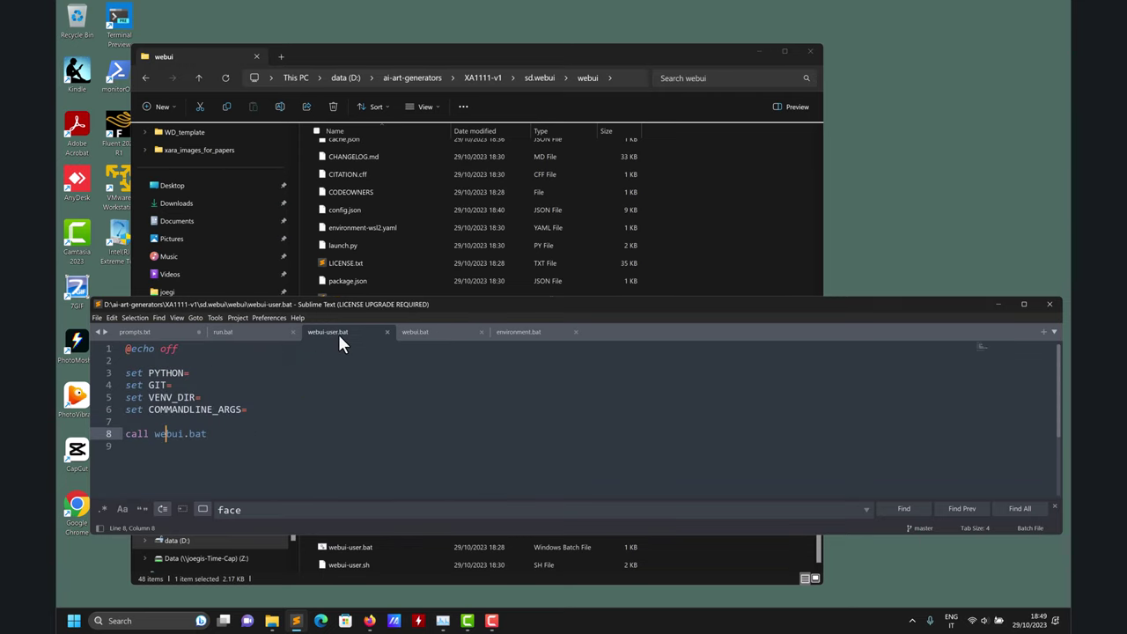
left_click(283, 411)
type("--")
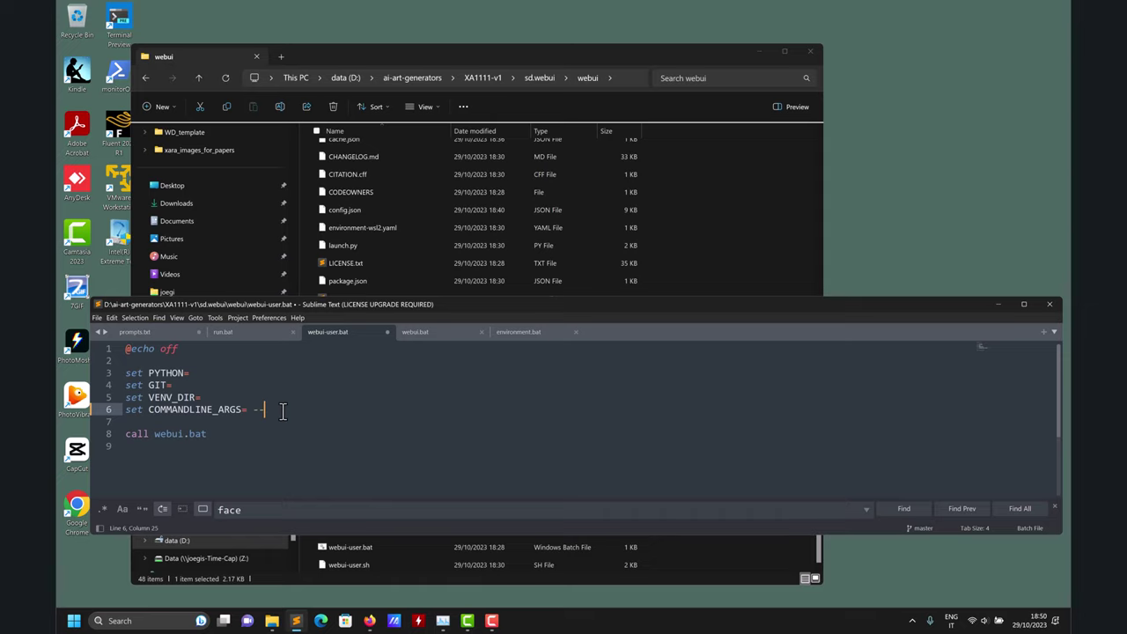
type("xformers")
Step: Append the --autolaunch argument after --xformers as an example, and delete it again
type("--autolaunch")
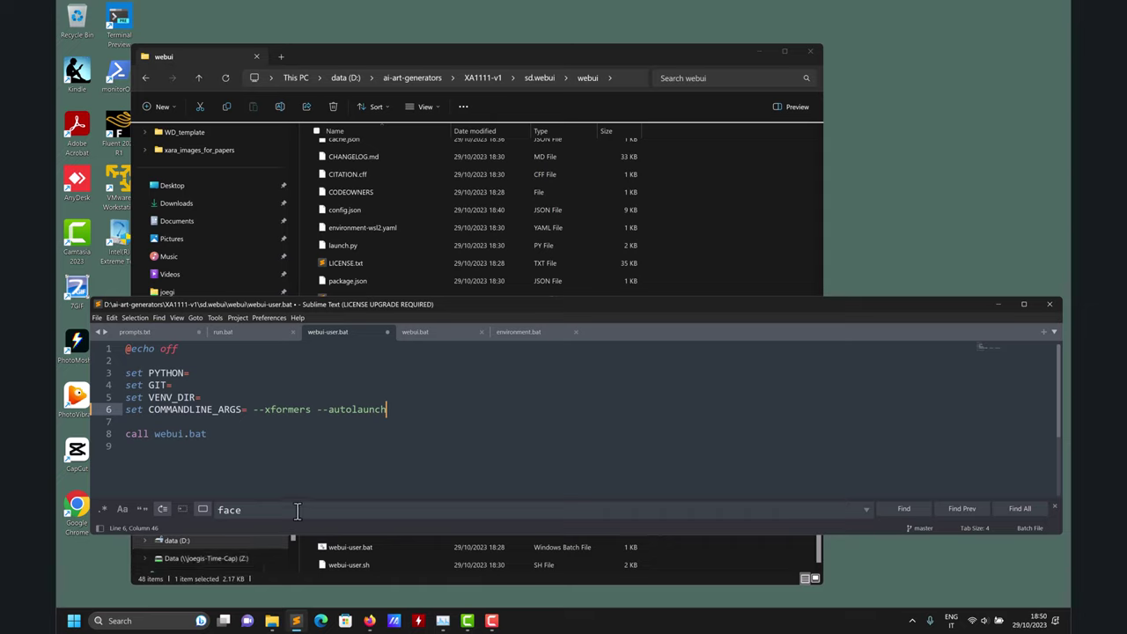
left_click_drag(316, 410, 419, 405)
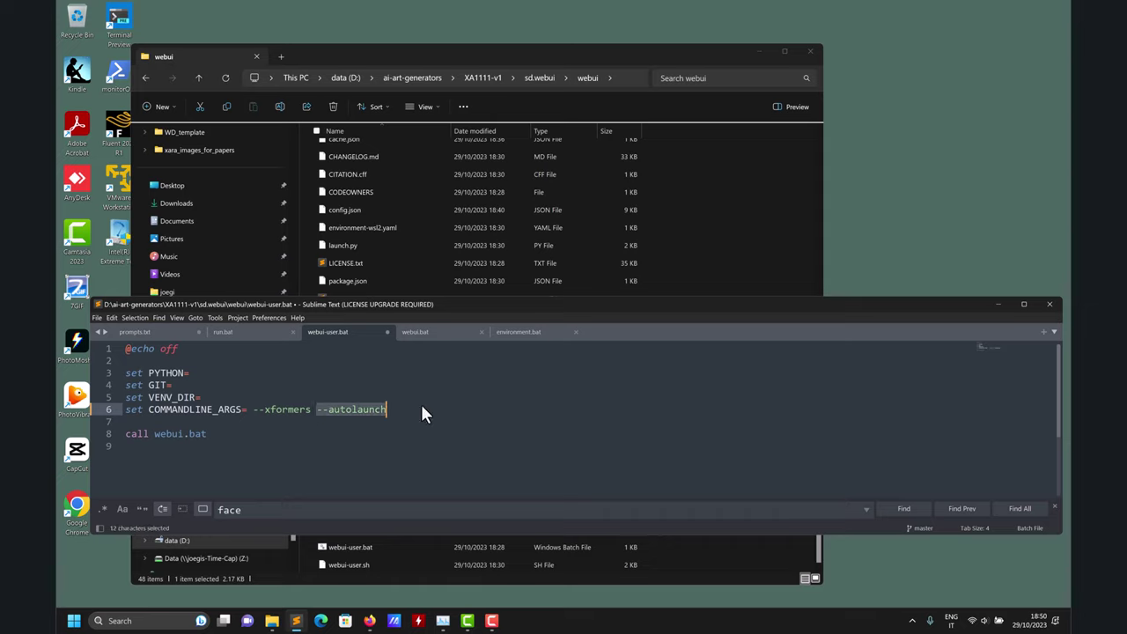
key("BackSpace")
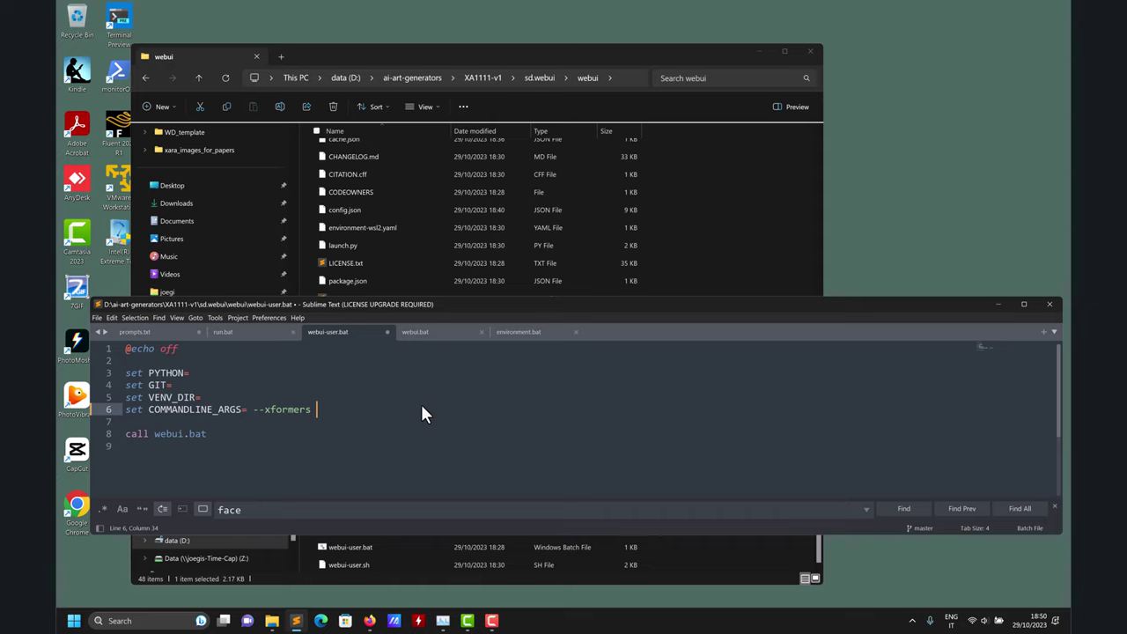
Step: Append --medram after --xformers as an example argument, and remove it together with the trailing space
type("--medran")
key("BackSpace")
type("m")
left_click_drag(364, 409, 318, 410)
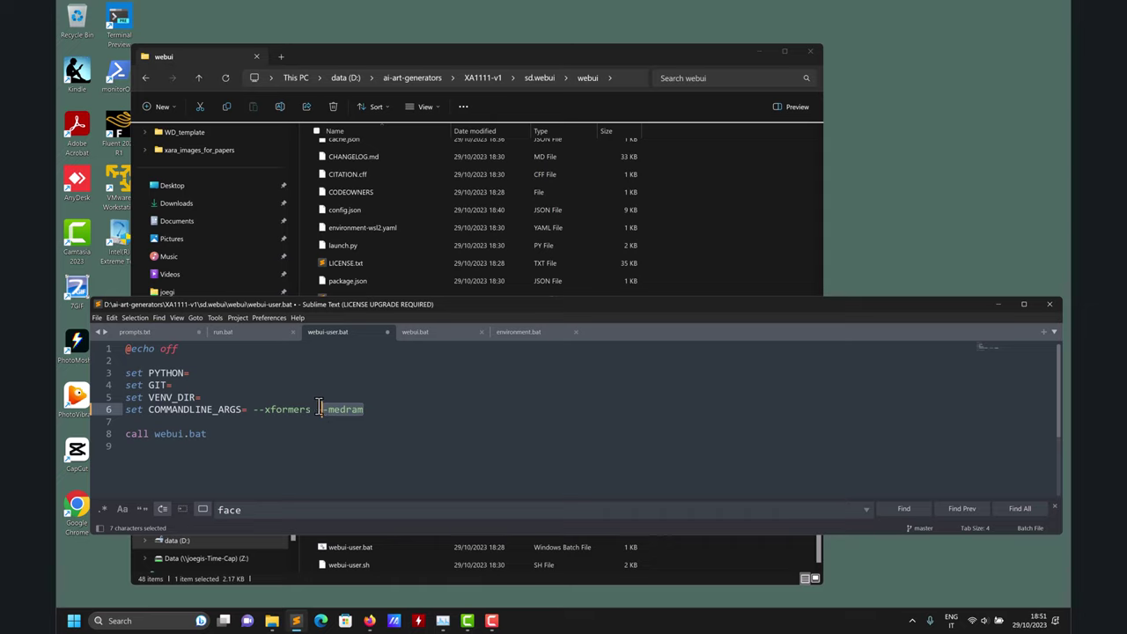
key("BackSpace")
key("BackSpace")
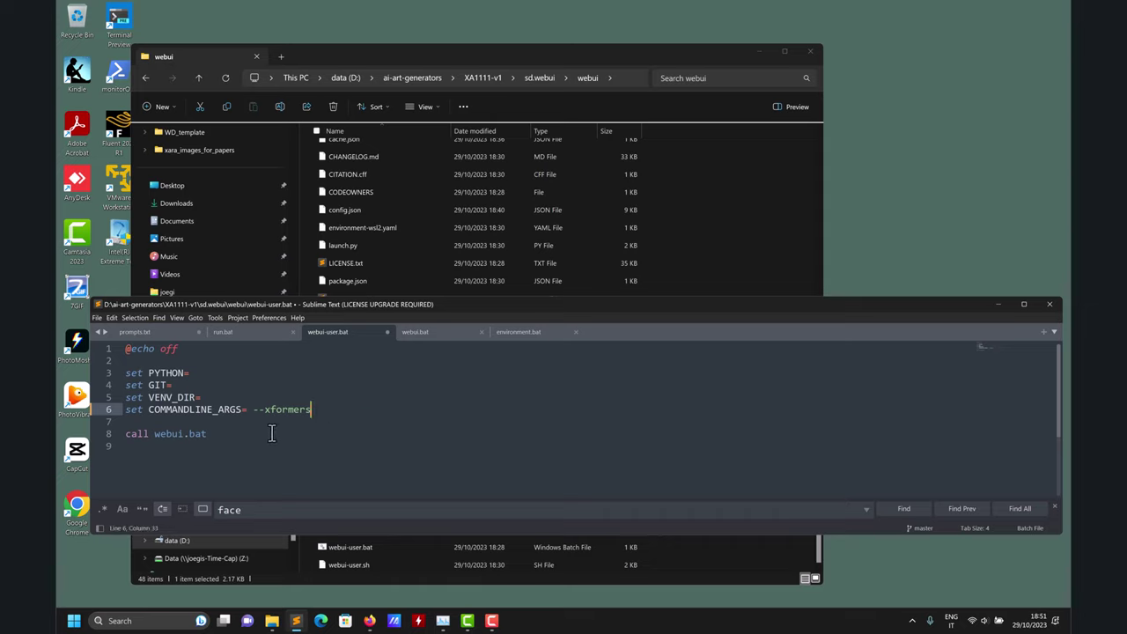
Step: Save webui-user.bat and move the editor window higher on the desktop
key("ctrl+s")
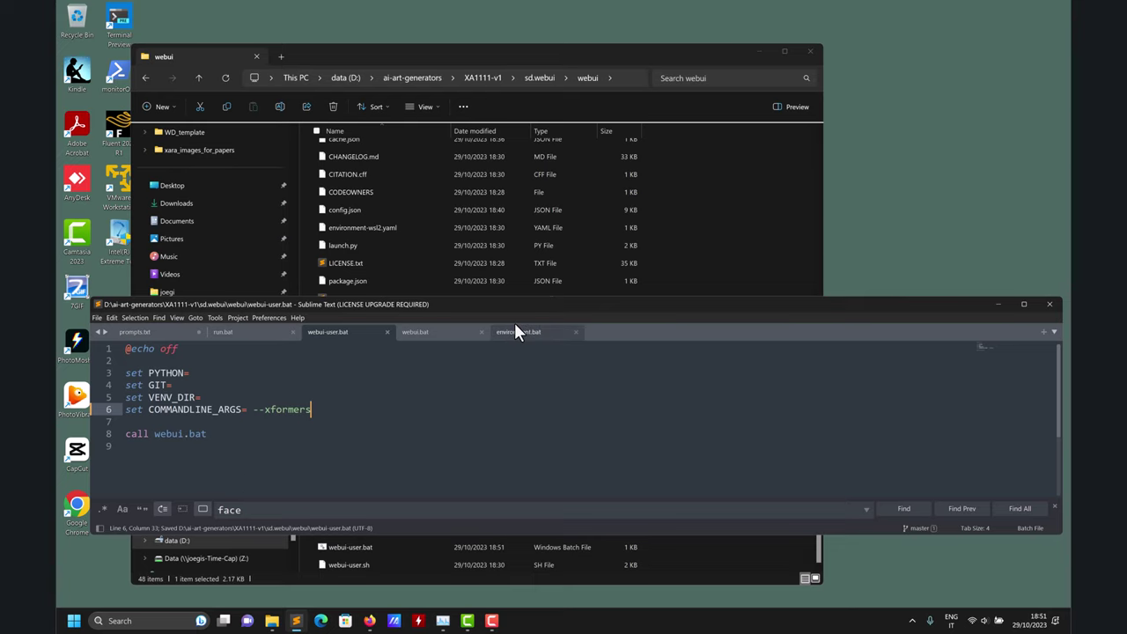
left_click_drag(527, 301, 517, 256)
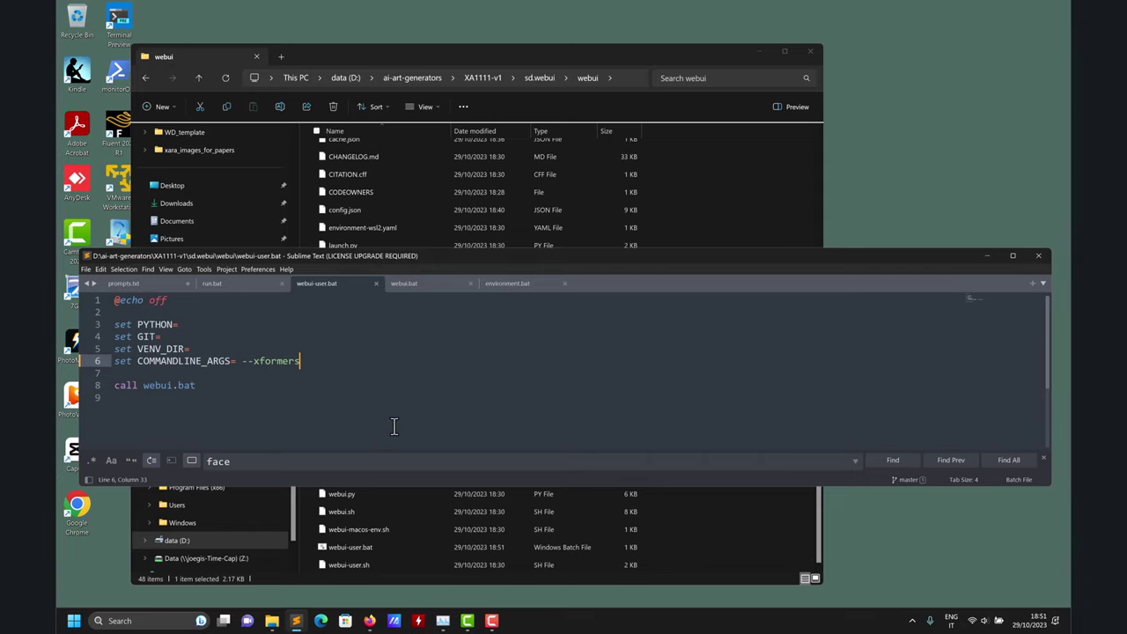
Step: Go up to the sd.webui folder and launch the web UI with run.bat, keeping its console in front
left_click(560, 47)
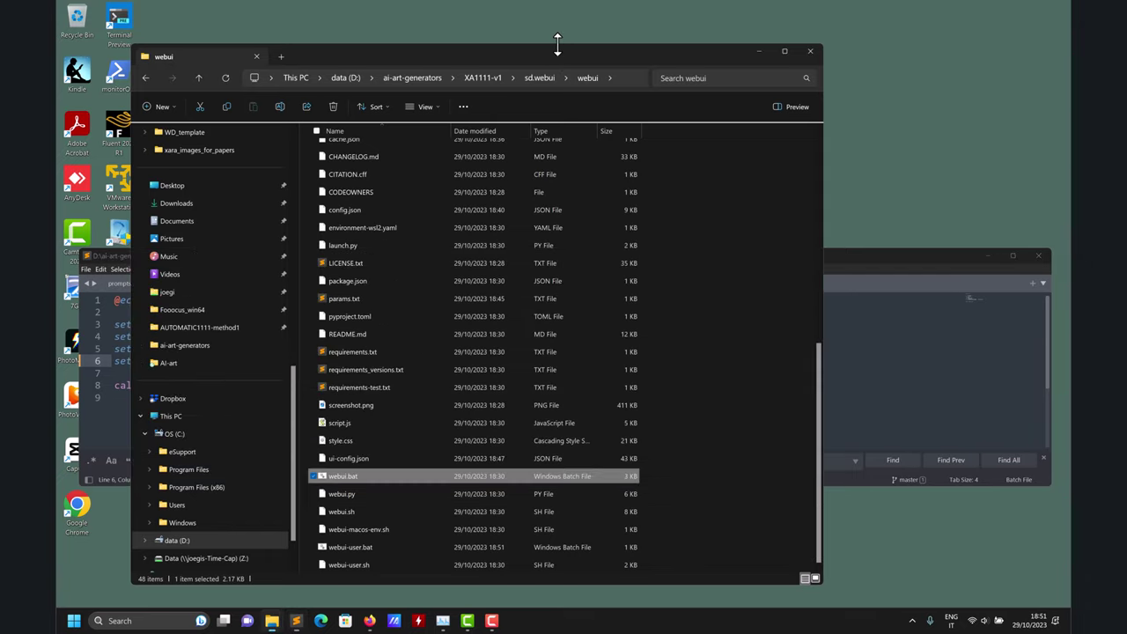
left_click(198, 78)
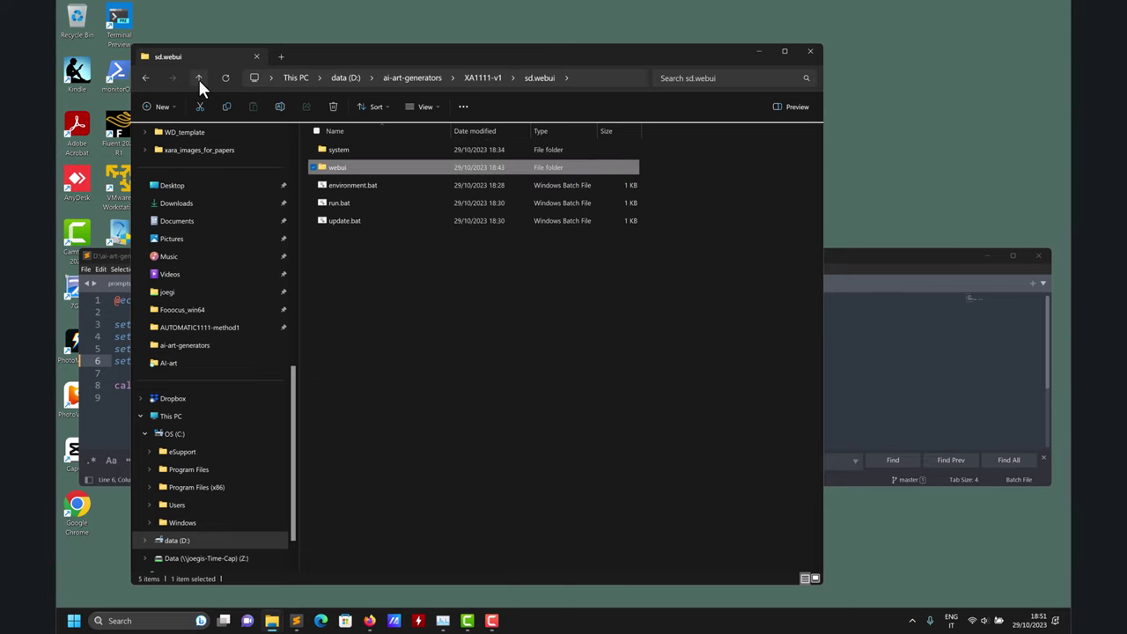
left_click(338, 203)
double_click(338, 203)
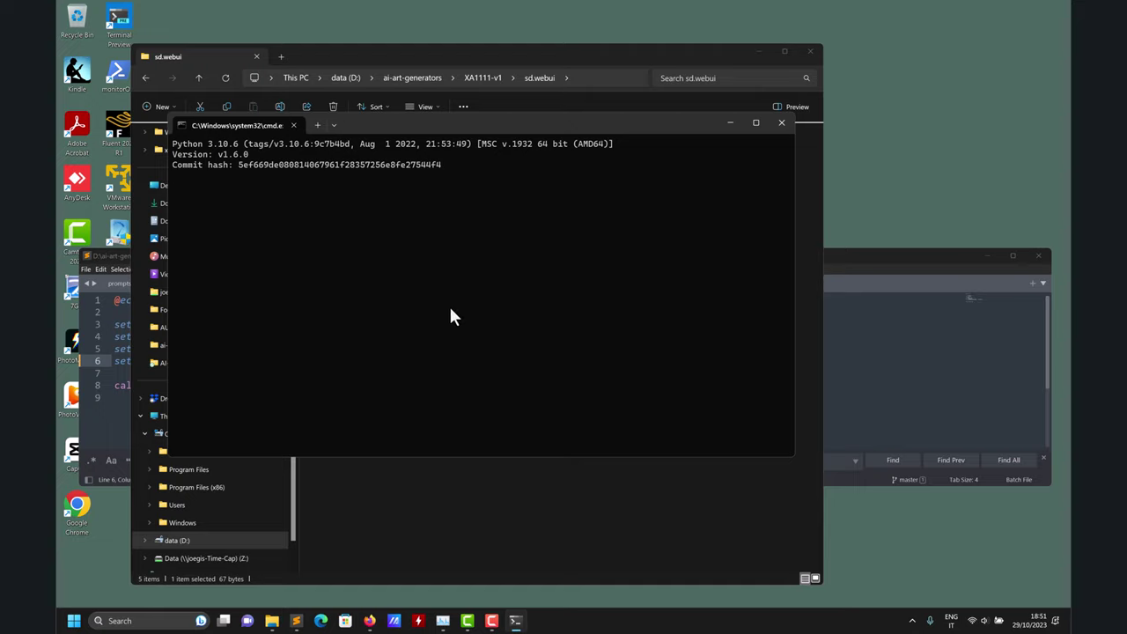
key("alt+Tab")
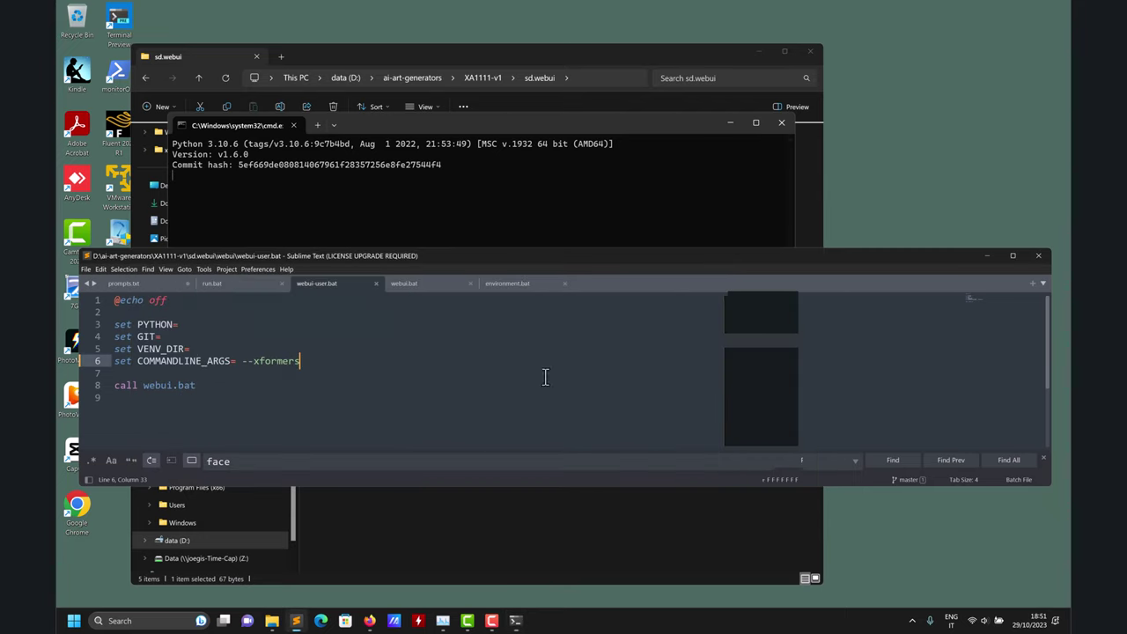
left_click(534, 124)
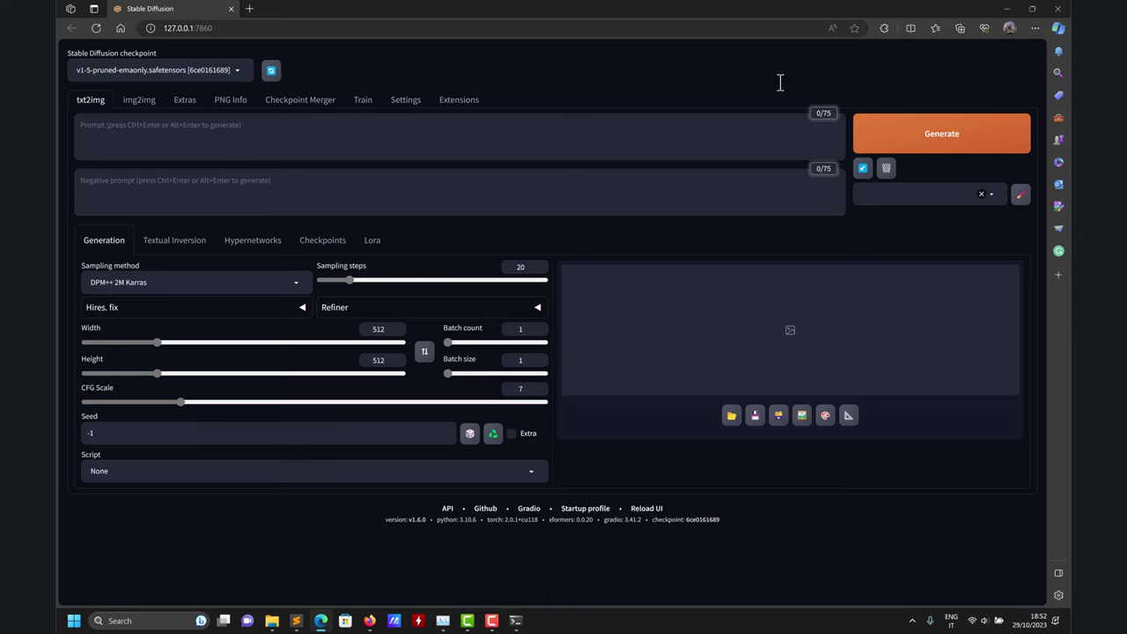
Step: Copy the web UI's local URL from the console, load 127.0.0.1:7860 in Firefox, and close that tab again
left_click(1006, 9)
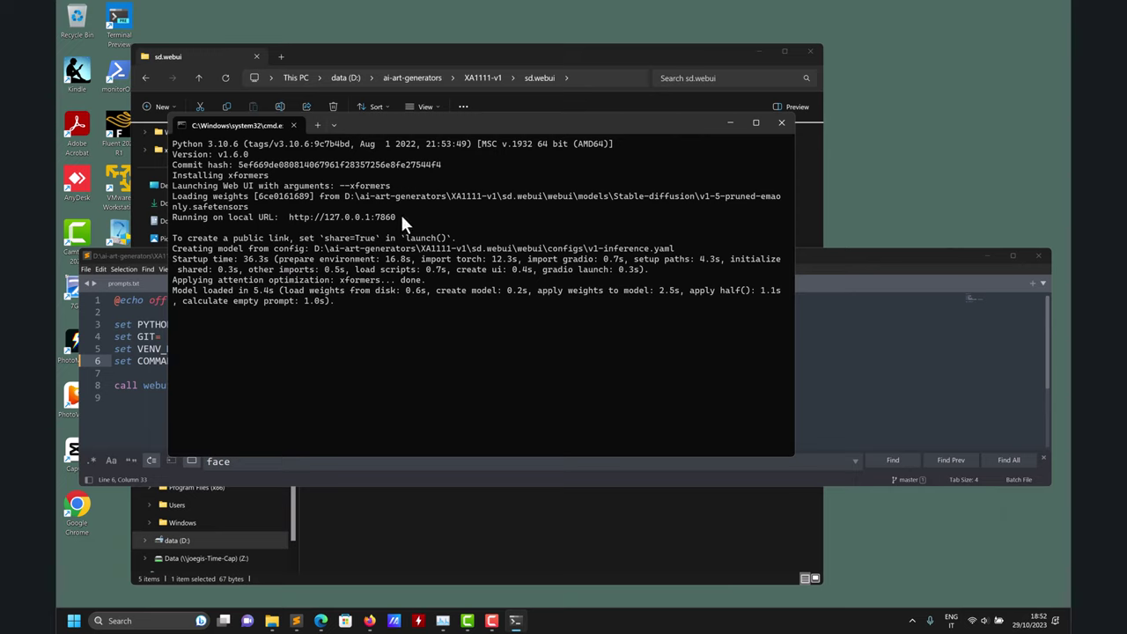
left_click_drag(401, 217, 324, 217)
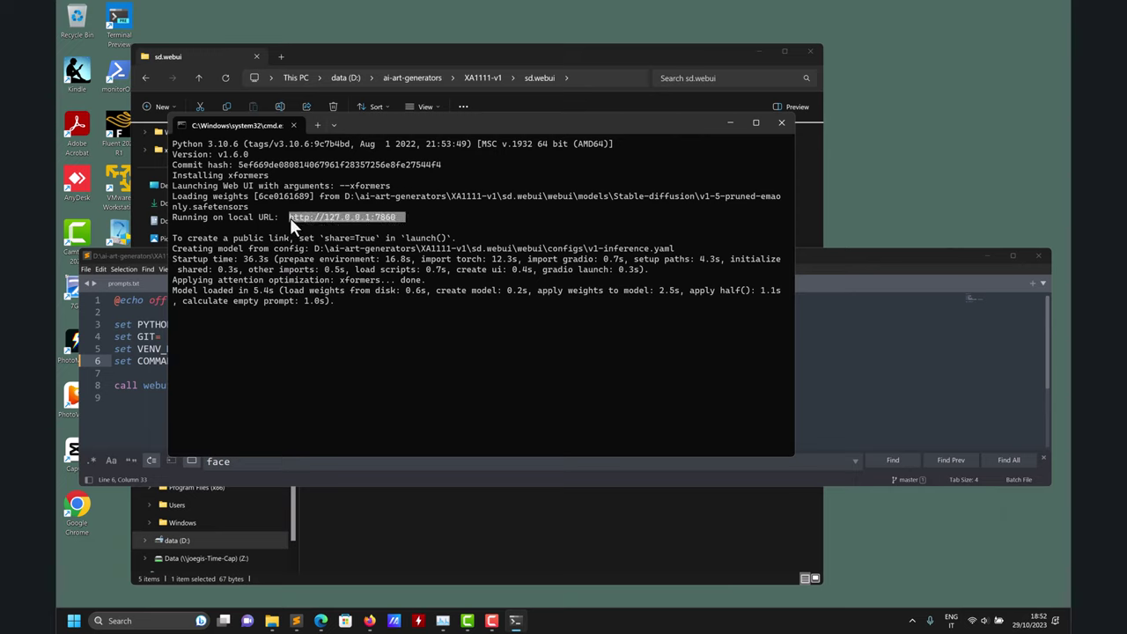
key("ctrl+c")
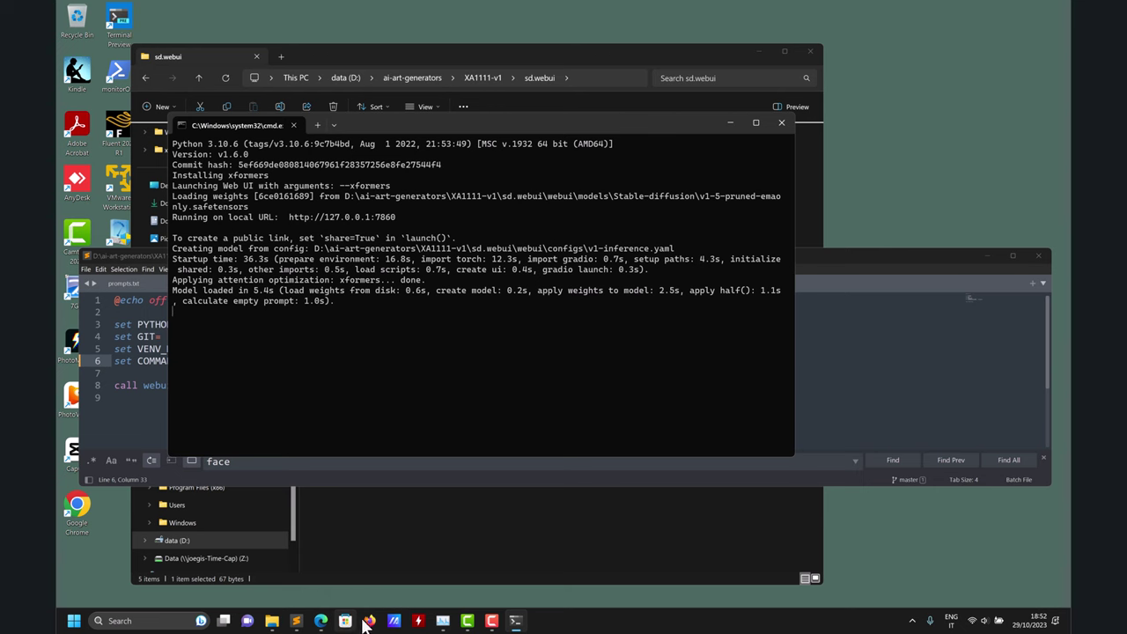
mouse_move(369, 622)
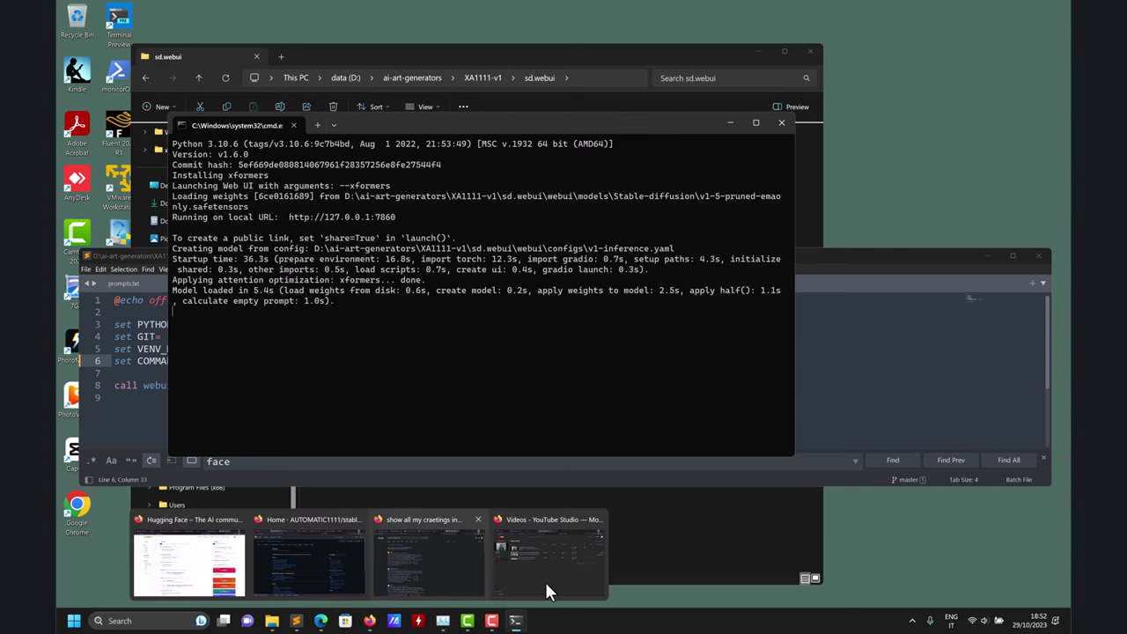
left_click(432, 568)
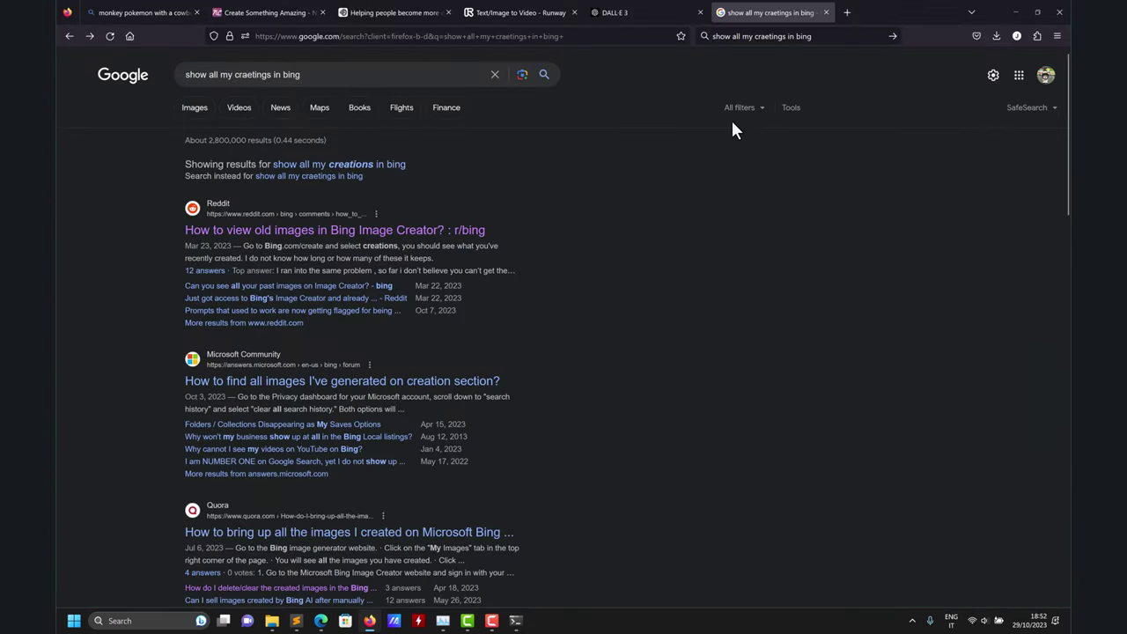
left_click(566, 35)
type("127.0.0.1:7860")
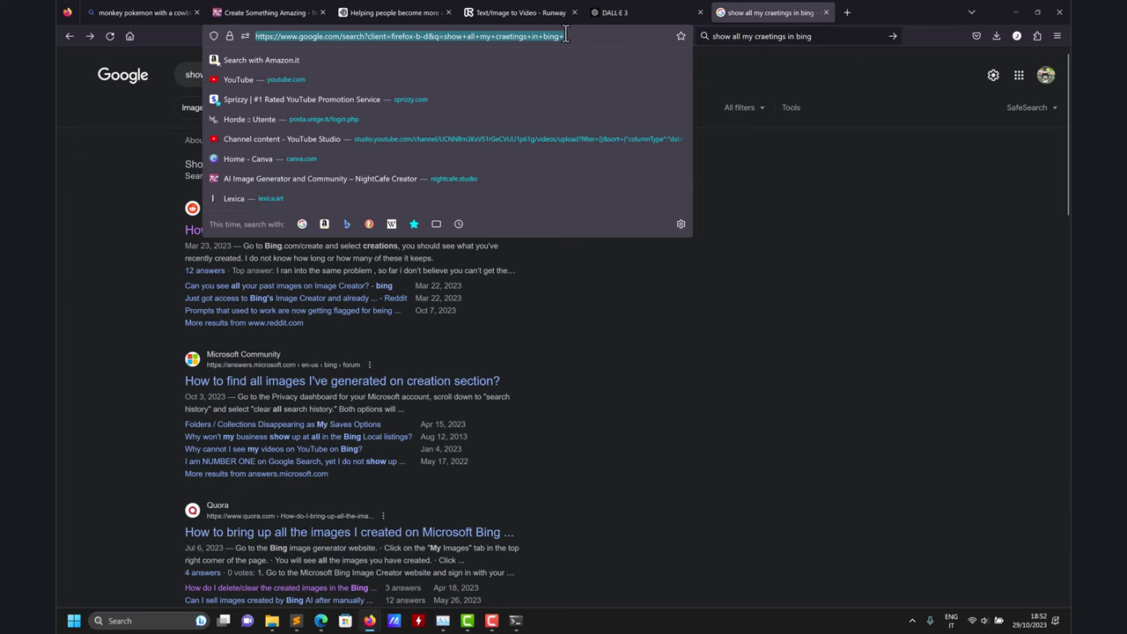
key("Return")
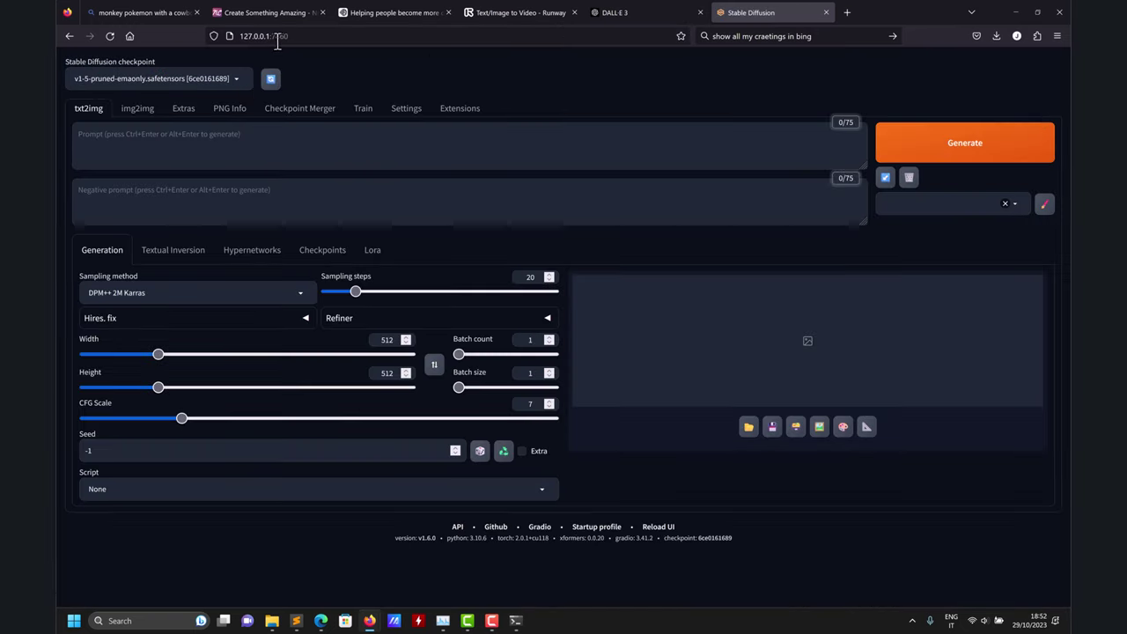
left_click(826, 12)
left_click(1016, 13)
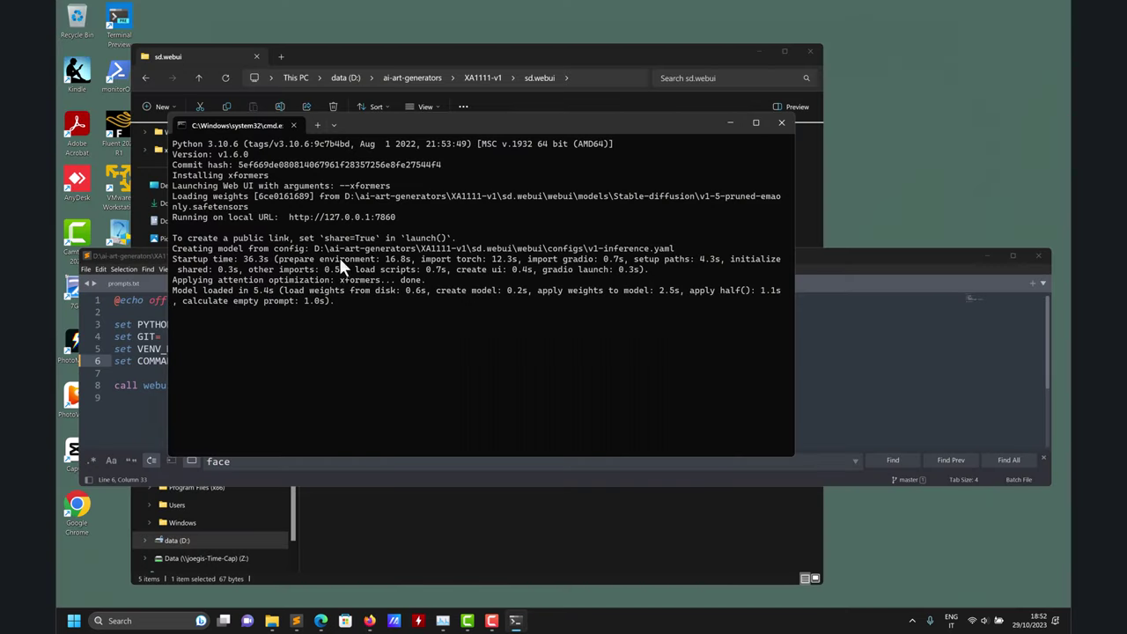
Step: Minimize the console and the webui-user.bat editor, leaving the web UI in Edge at the front
left_click(728, 120)
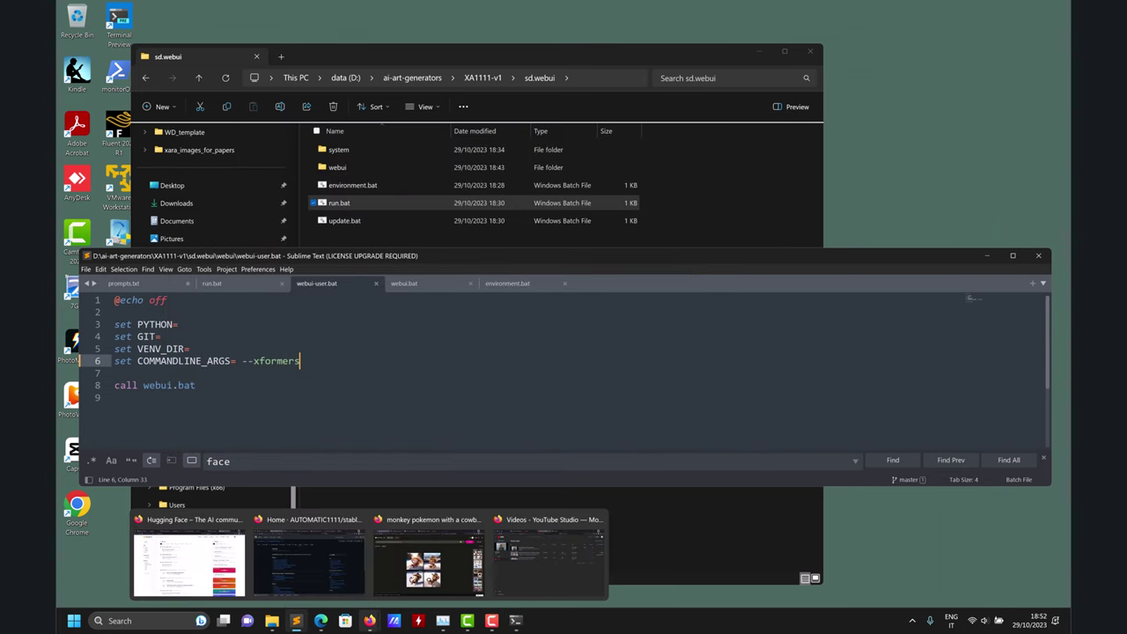
left_click(321, 621)
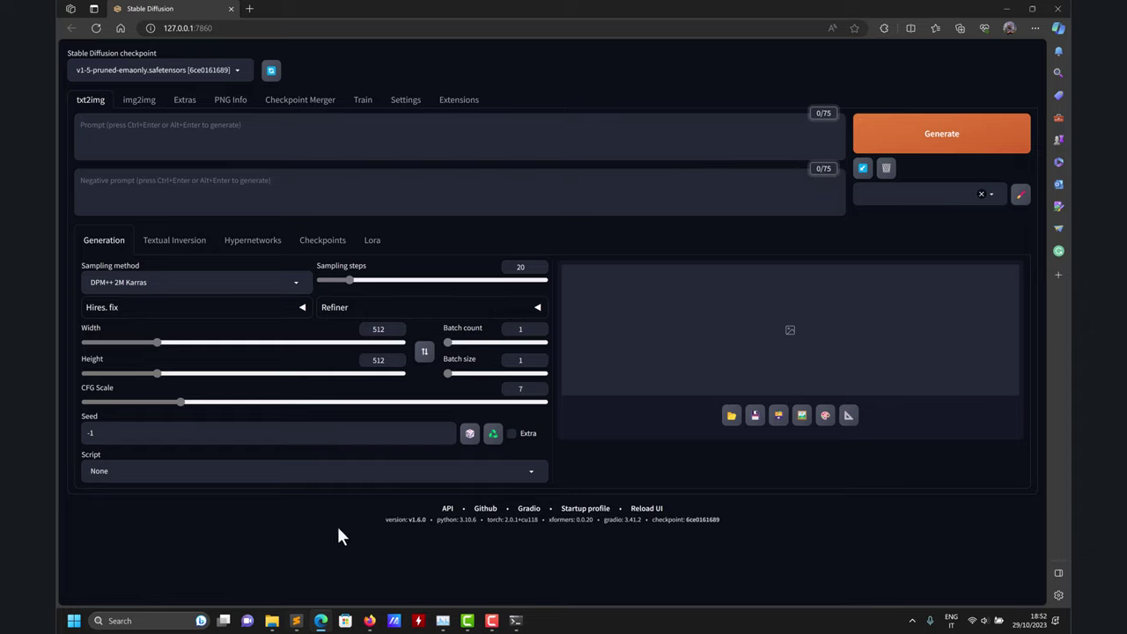
left_click(295, 621)
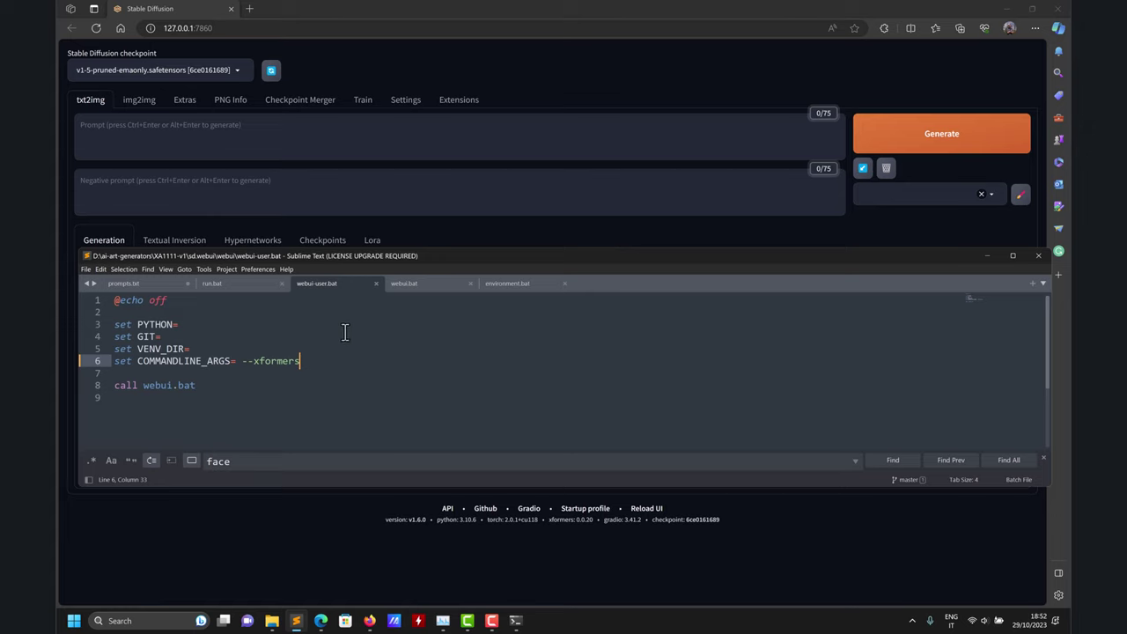
left_click(996, 256)
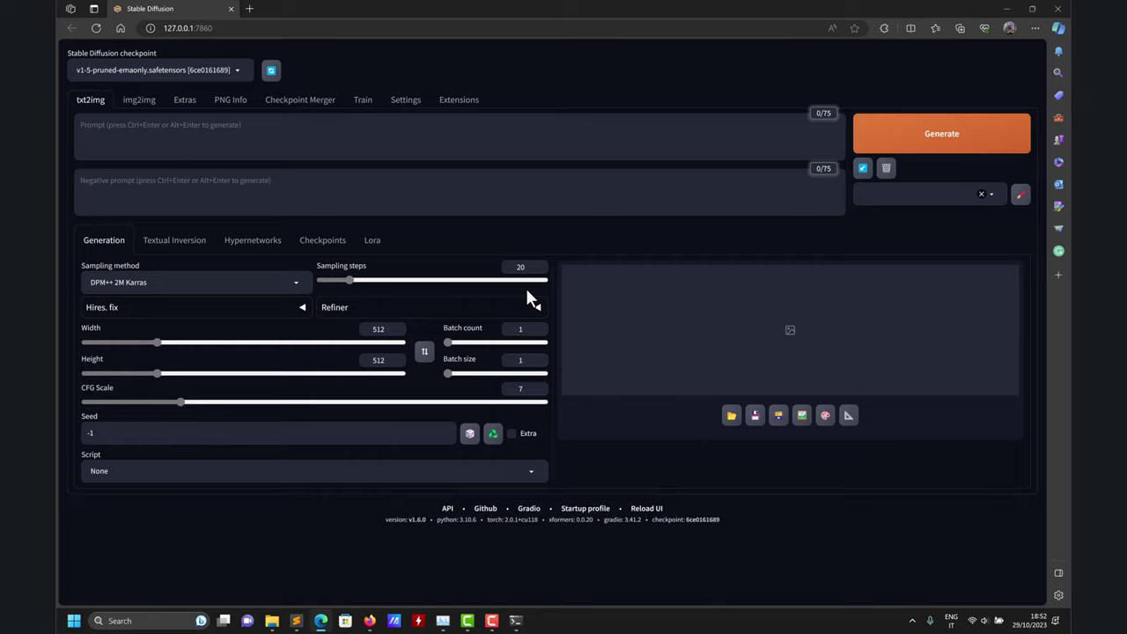
Step: Load the list of available extensions from the default AUTOMATIC1111 index URL
left_click(462, 104)
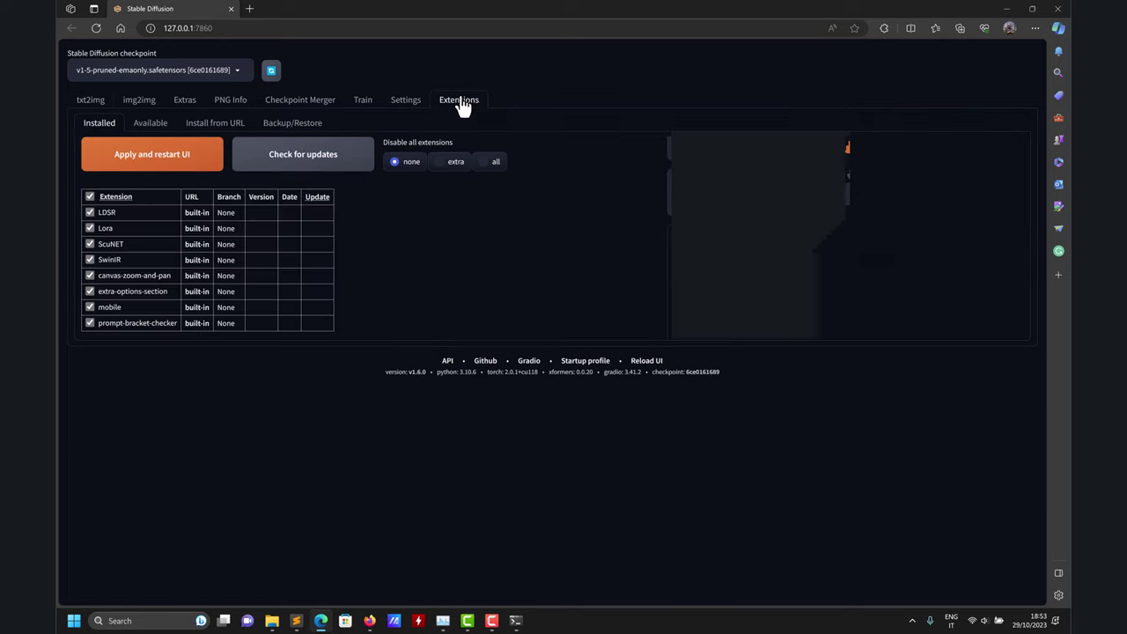
left_click(199, 127)
left_click(137, 123)
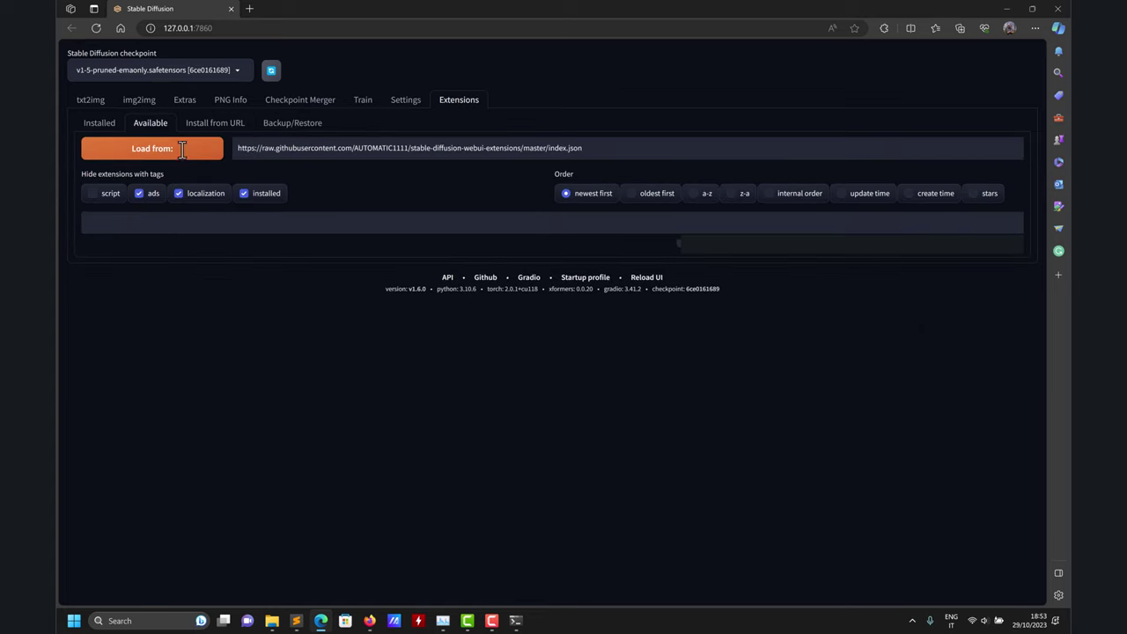
left_click(125, 153)
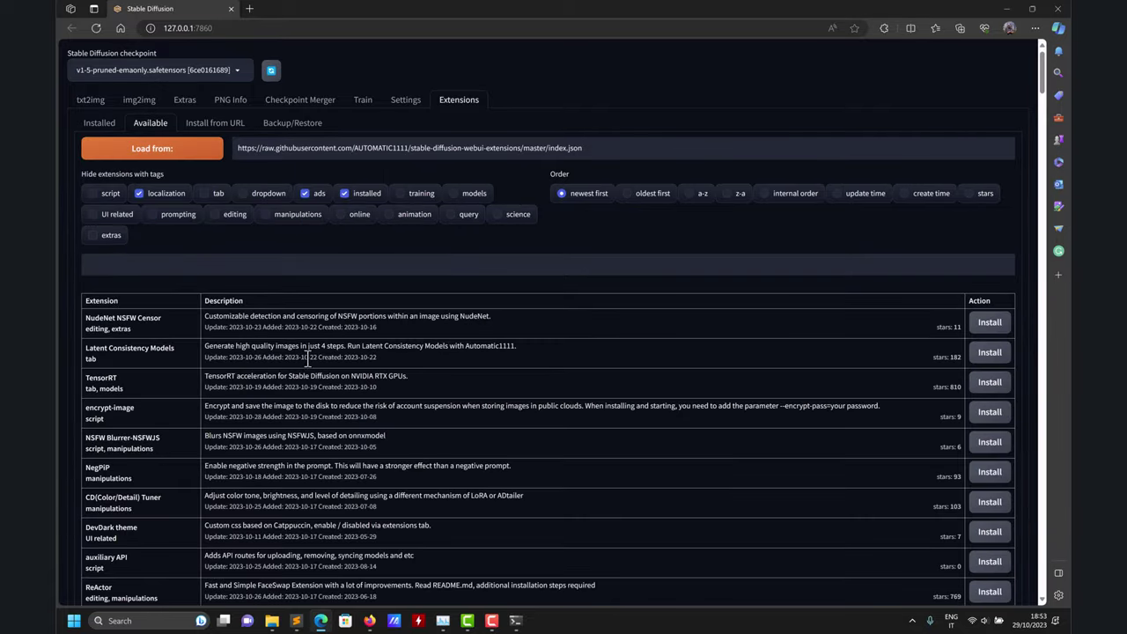
Step: Browse the available extensions down to the end of the list and enter "a" in the extension search box
scroll(397, 344, "down", 15)
scroll(397, 344, "down", 5)
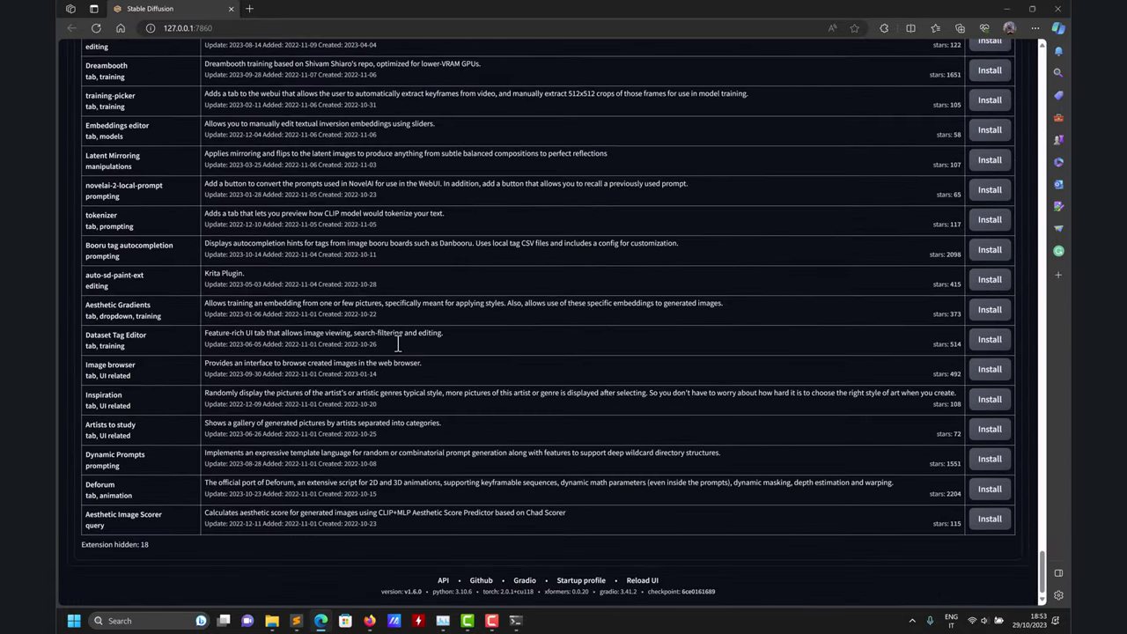
scroll(397, 344, "up", 20)
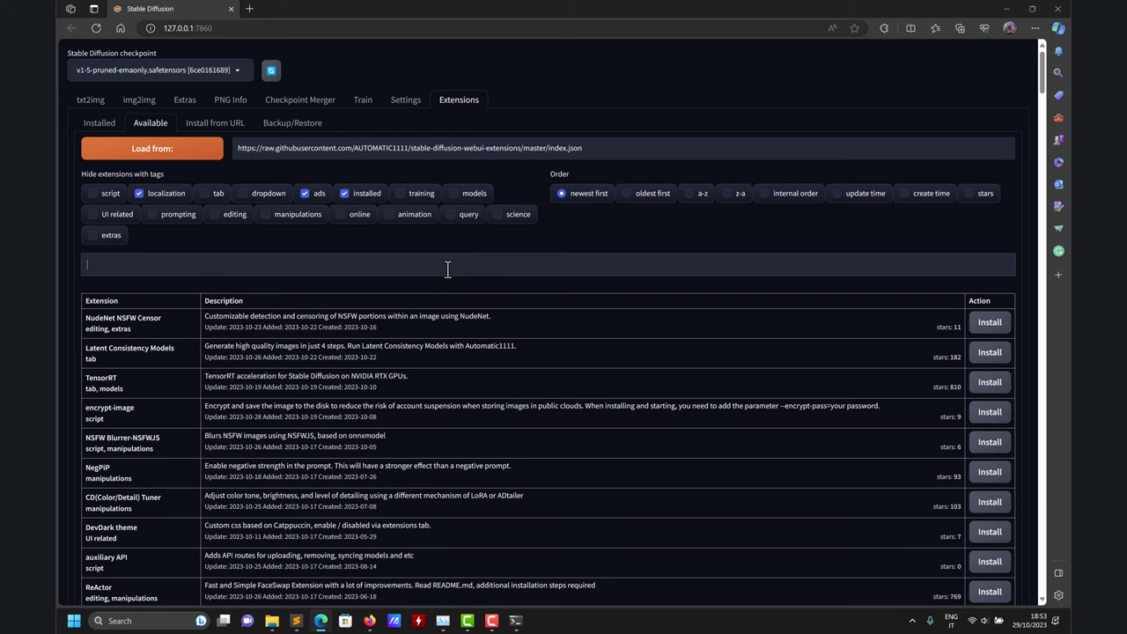
type("a")
Step: Generate a txt2img image from the prompt "two apples"
left_click(80, 101)
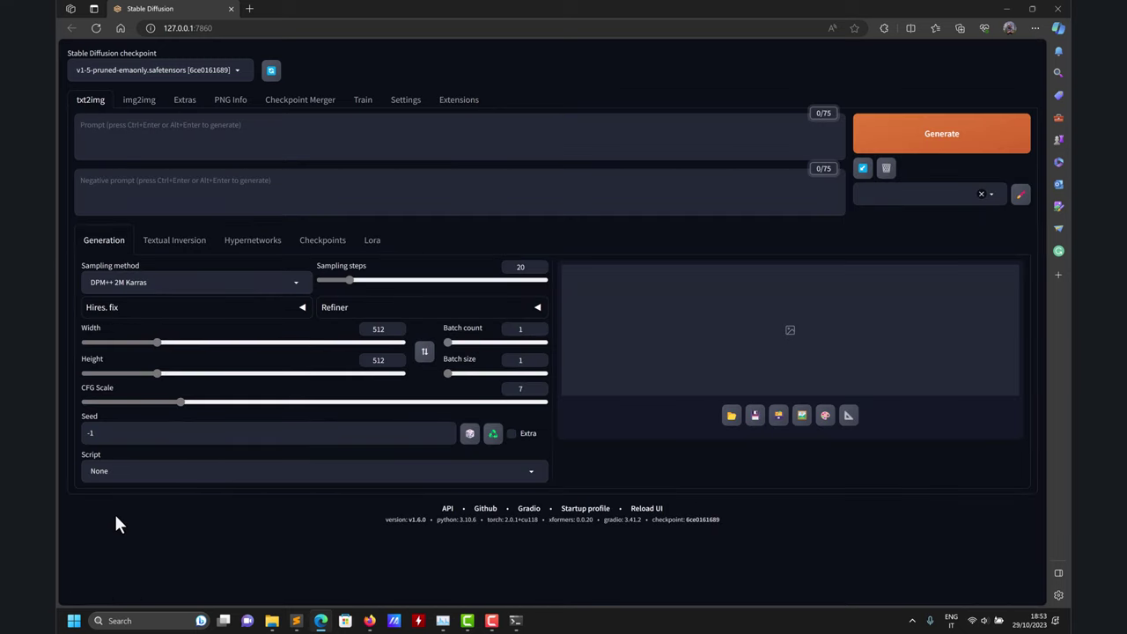
left_click(139, 100)
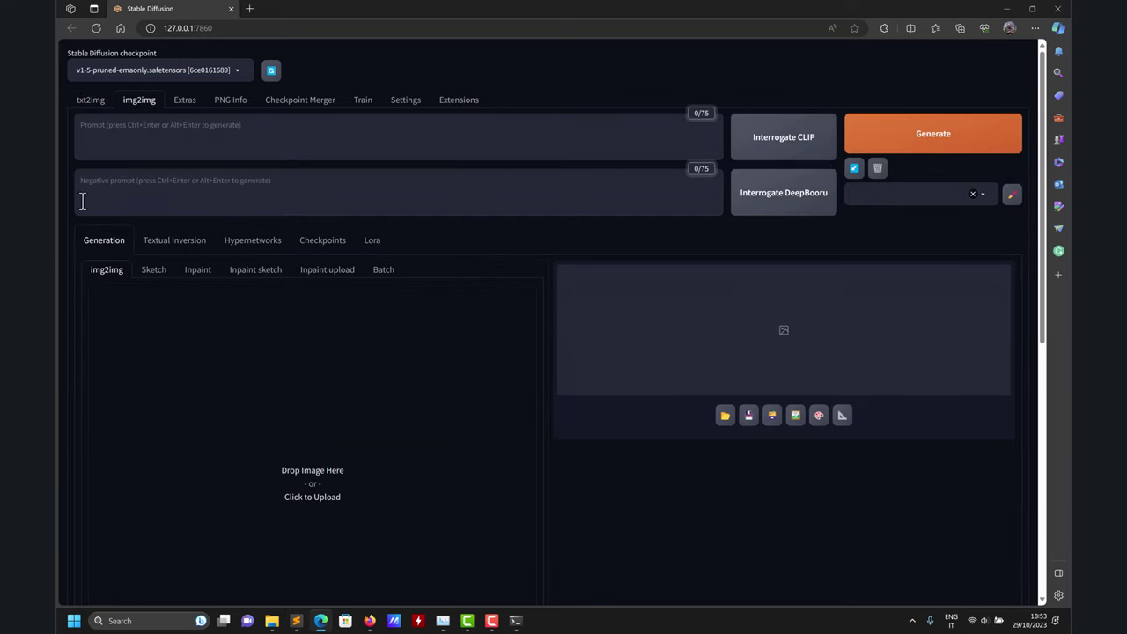
left_click(92, 103)
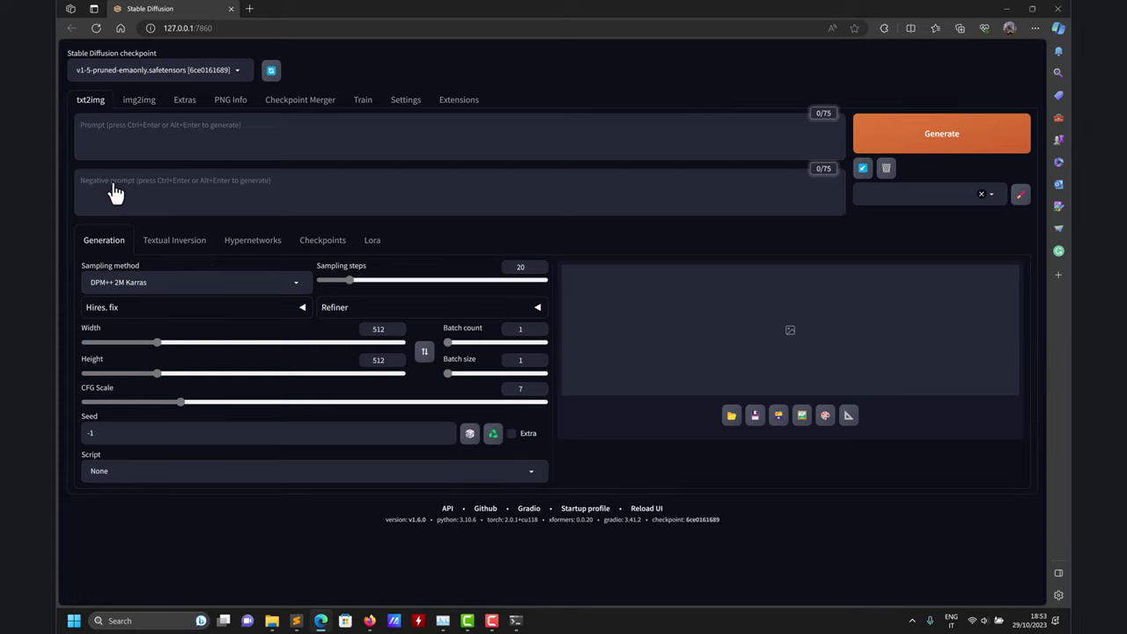
left_click(129, 138)
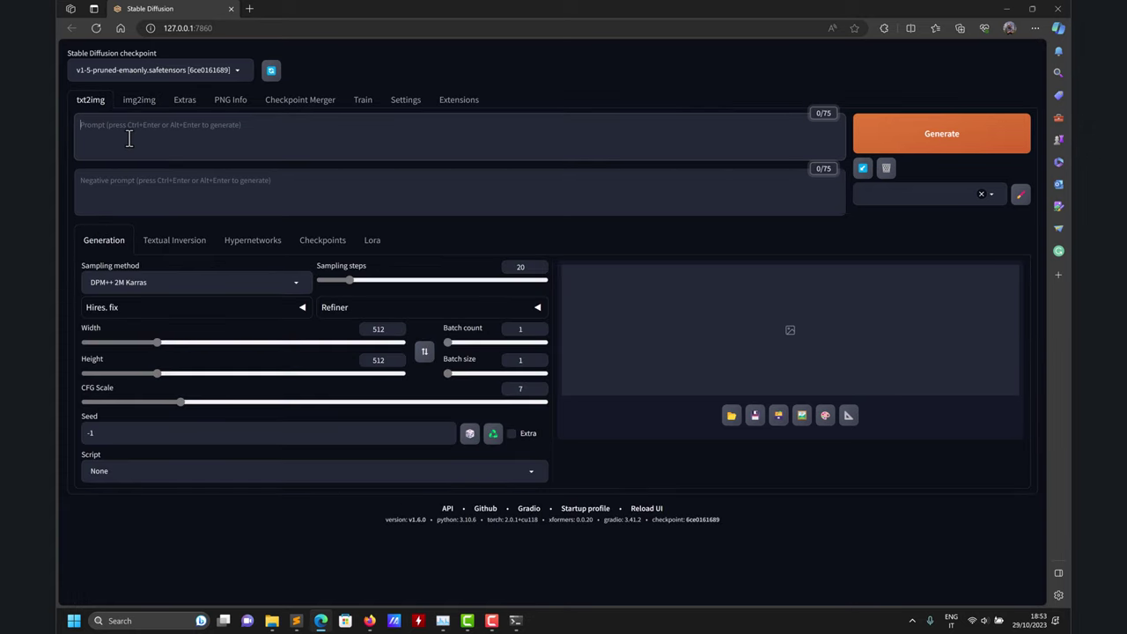
type("two apples")
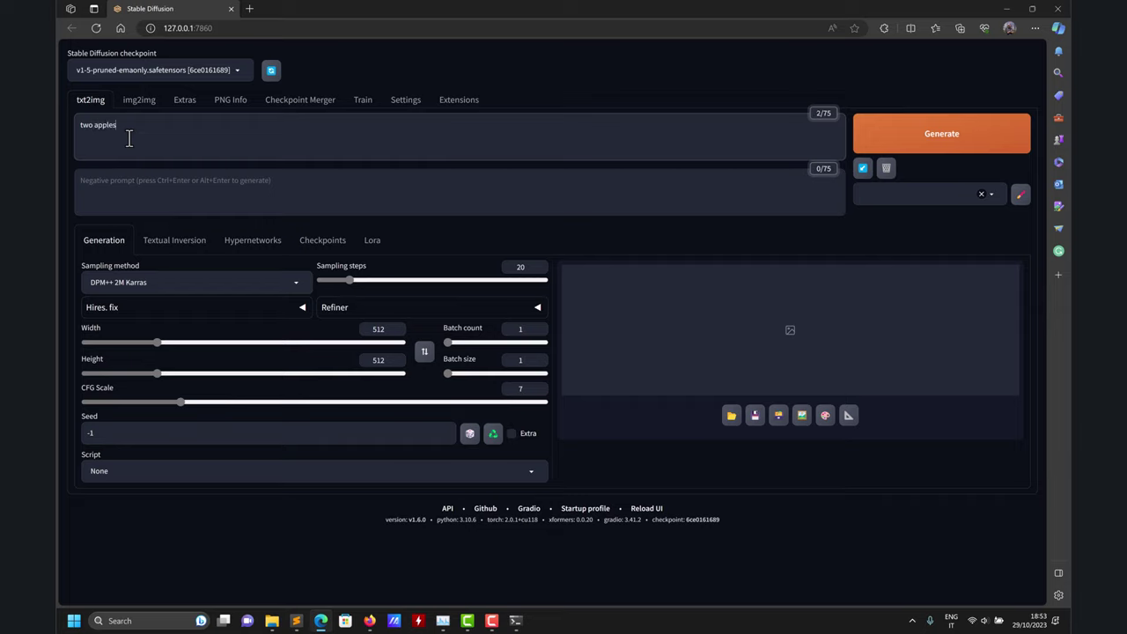
left_click(978, 140)
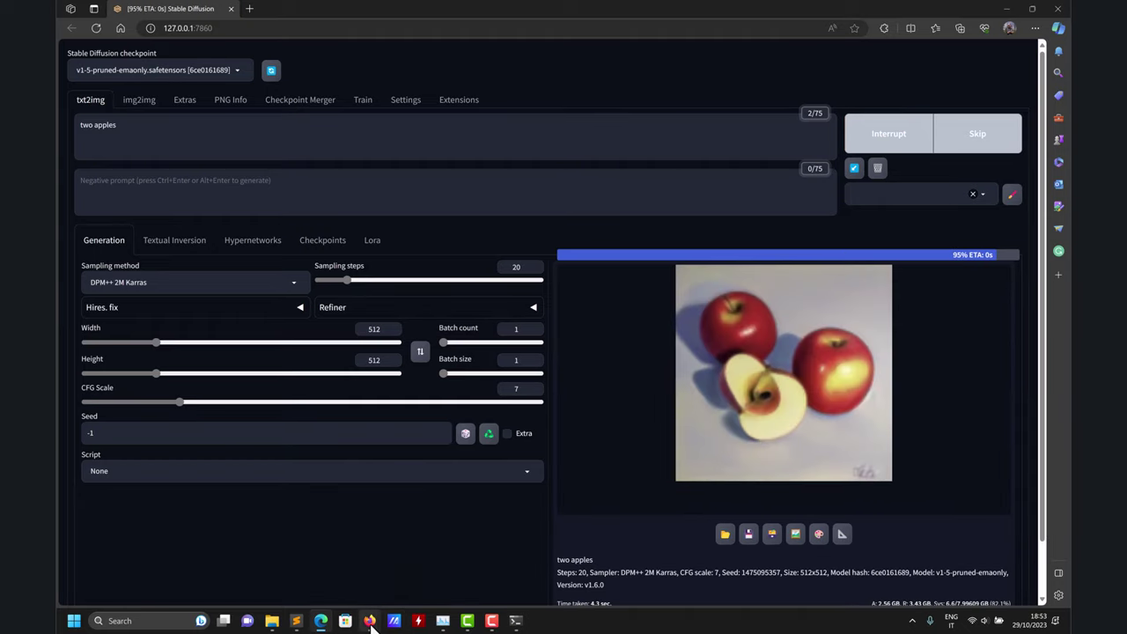
Step: Switch to Firefox and look through Hugging Face, Lexica, Stable Diffusion Online and the Civitai models for AI art resources, then return to the web UI
mouse_move(370, 621)
left_click(225, 585)
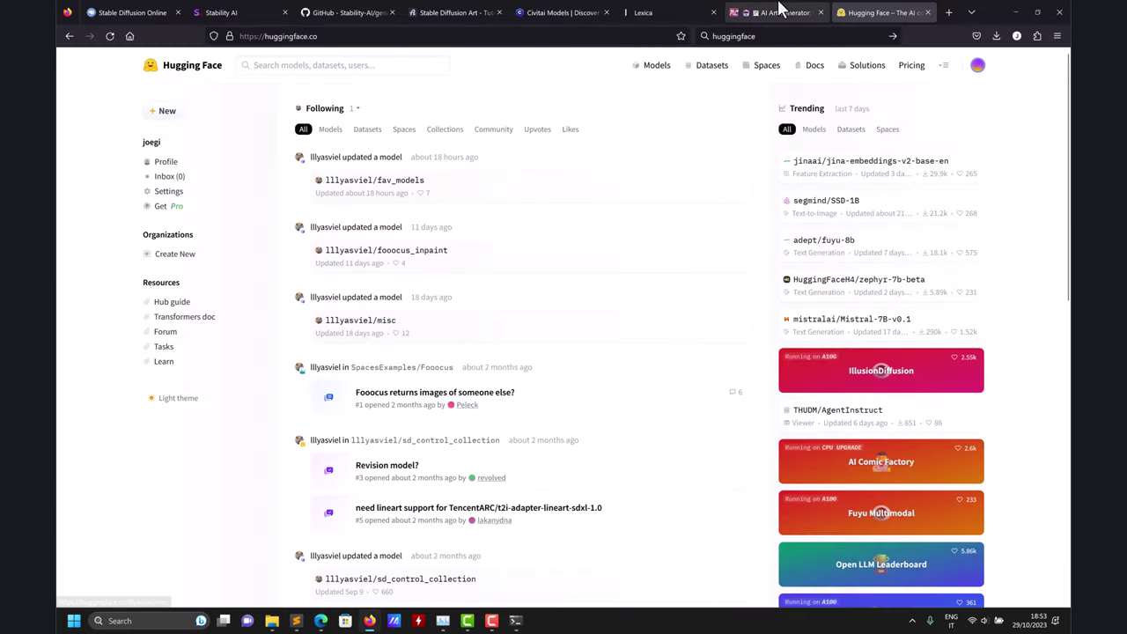
left_click(778, 12)
left_click(652, 12)
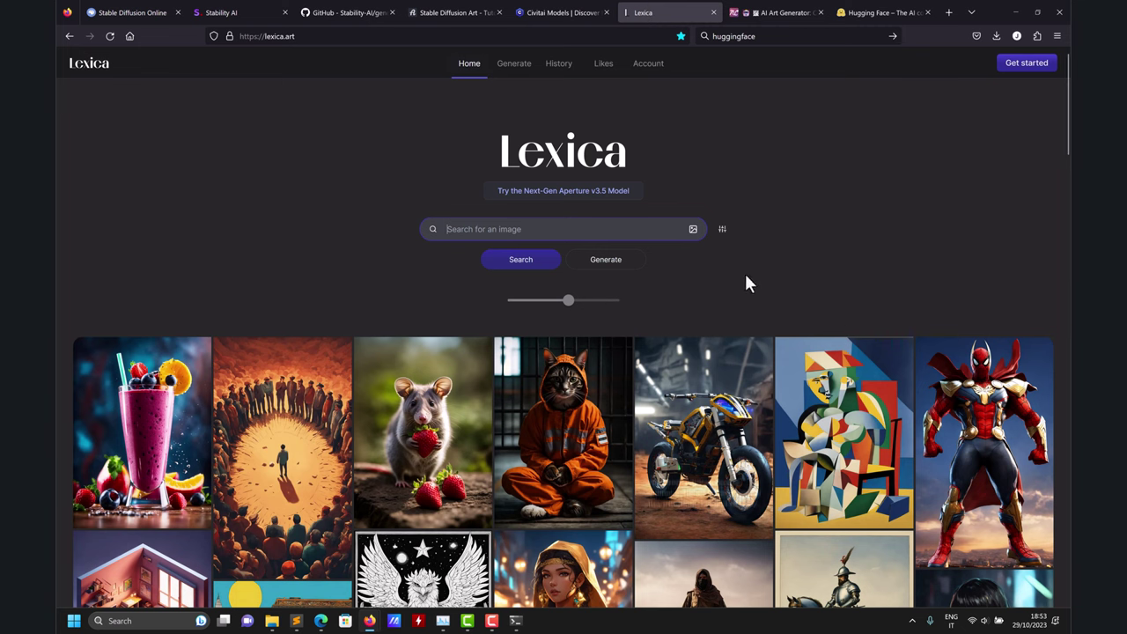
left_click(129, 13)
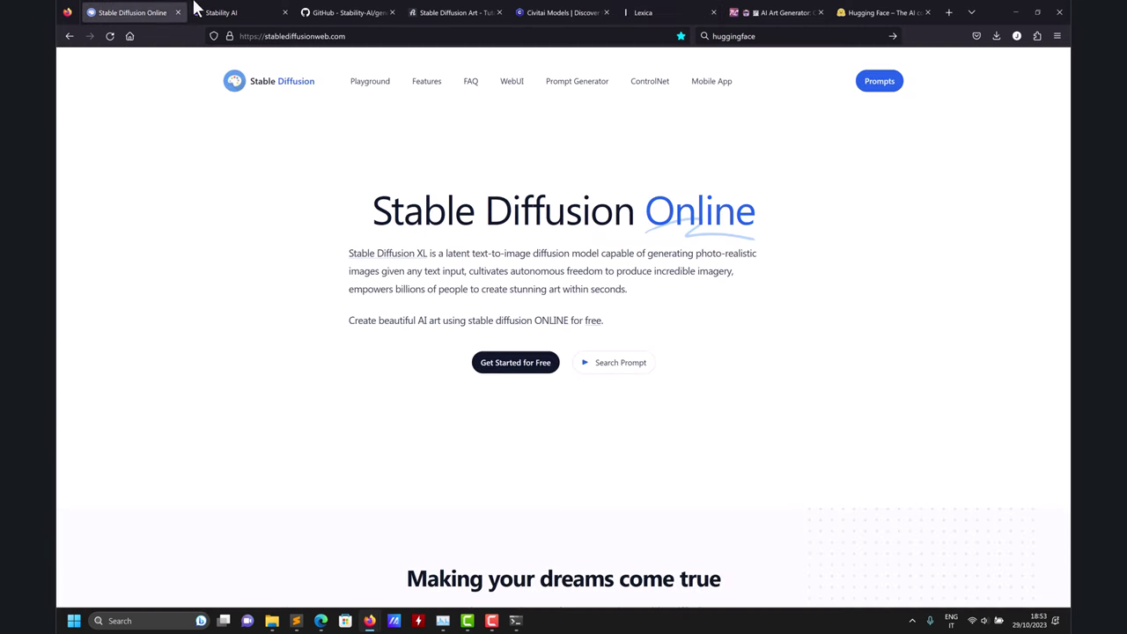
left_click(870, 89)
left_click(539, 11)
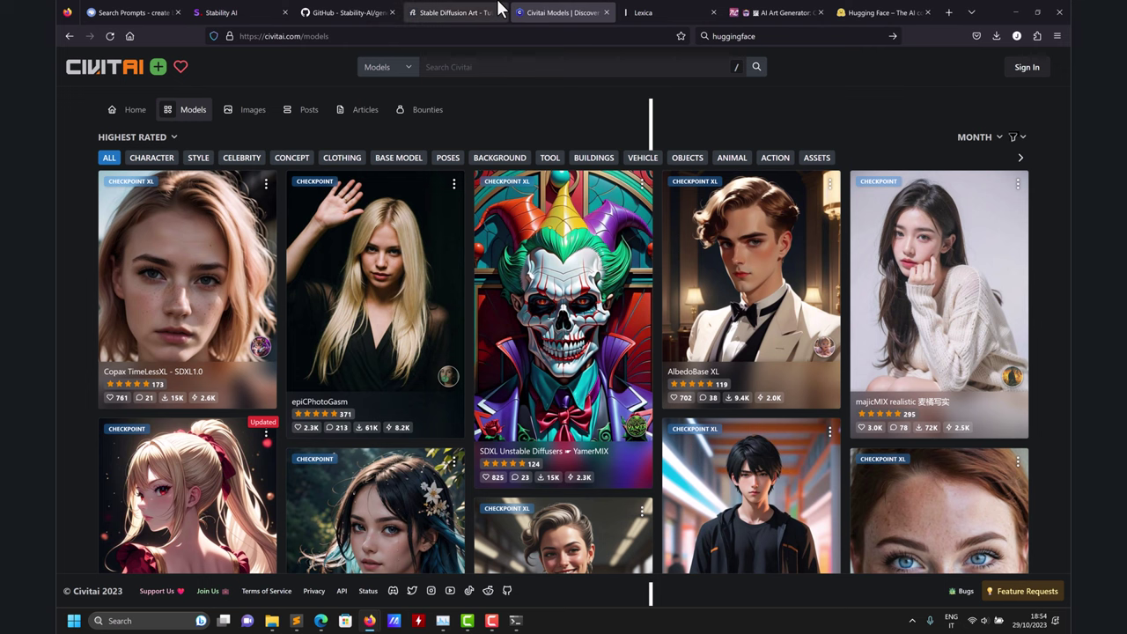
left_click(1019, 7)
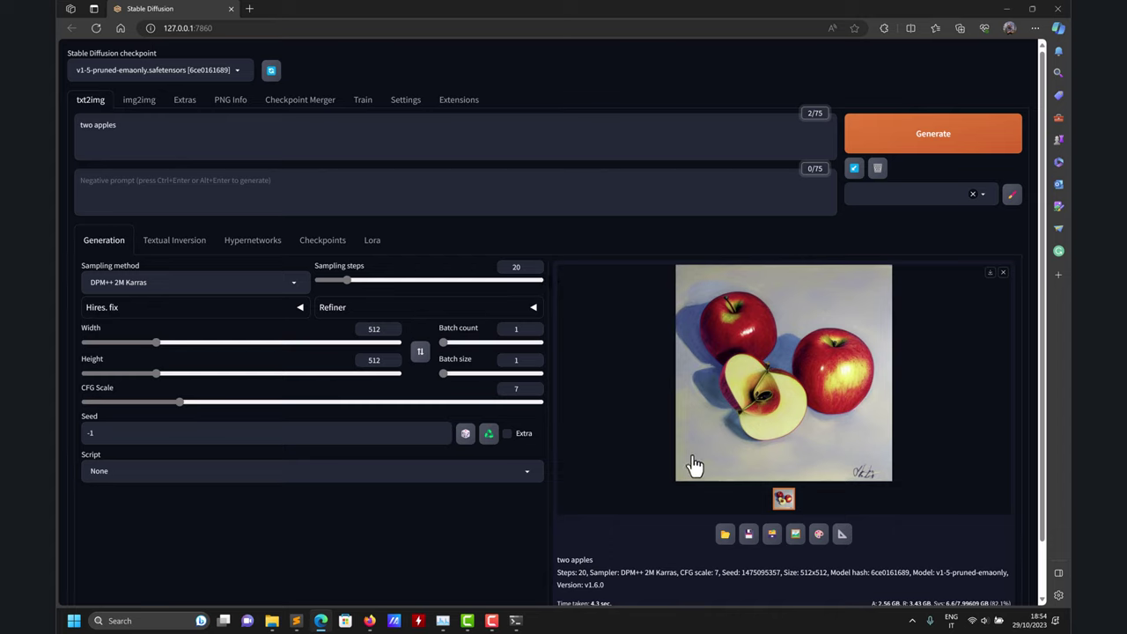
Step: Return from the txt2img prompt to the web UI's list of available extensions
left_click(180, 144)
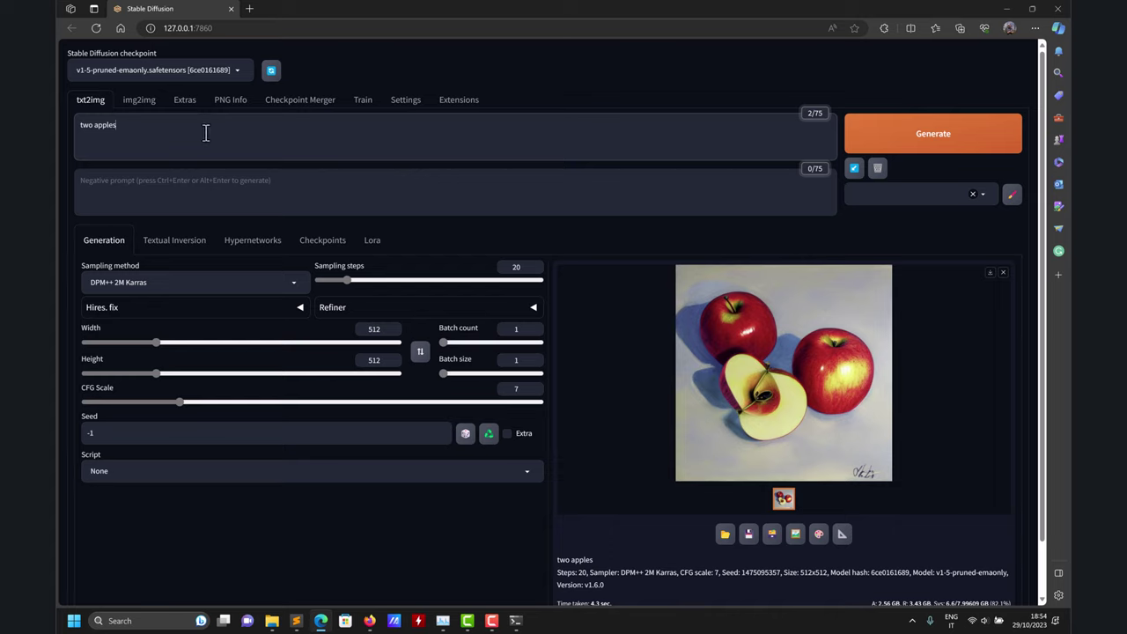
left_click(459, 104)
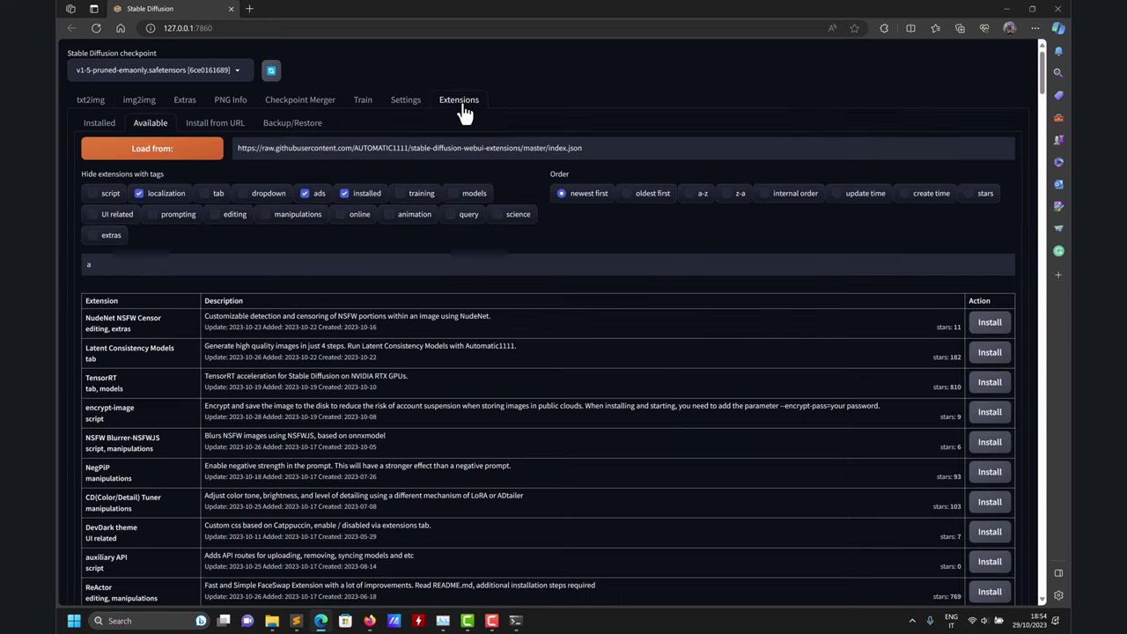
Step: Look over the txt2img generation settings and the generated apples image
left_click(114, 108)
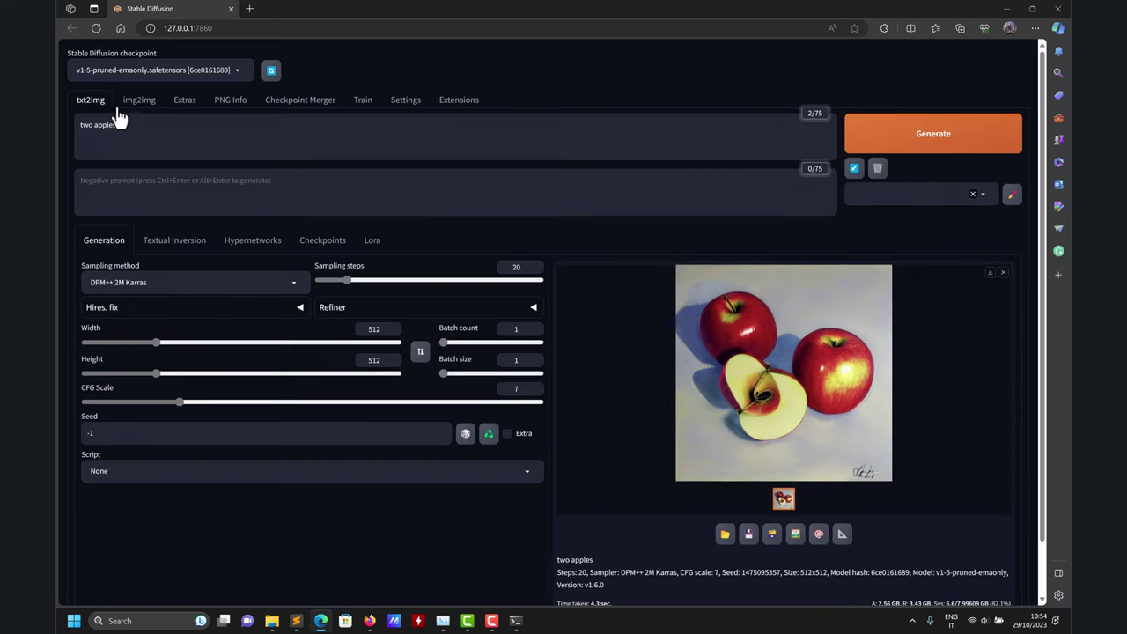
scroll(180, 510, "down", 2)
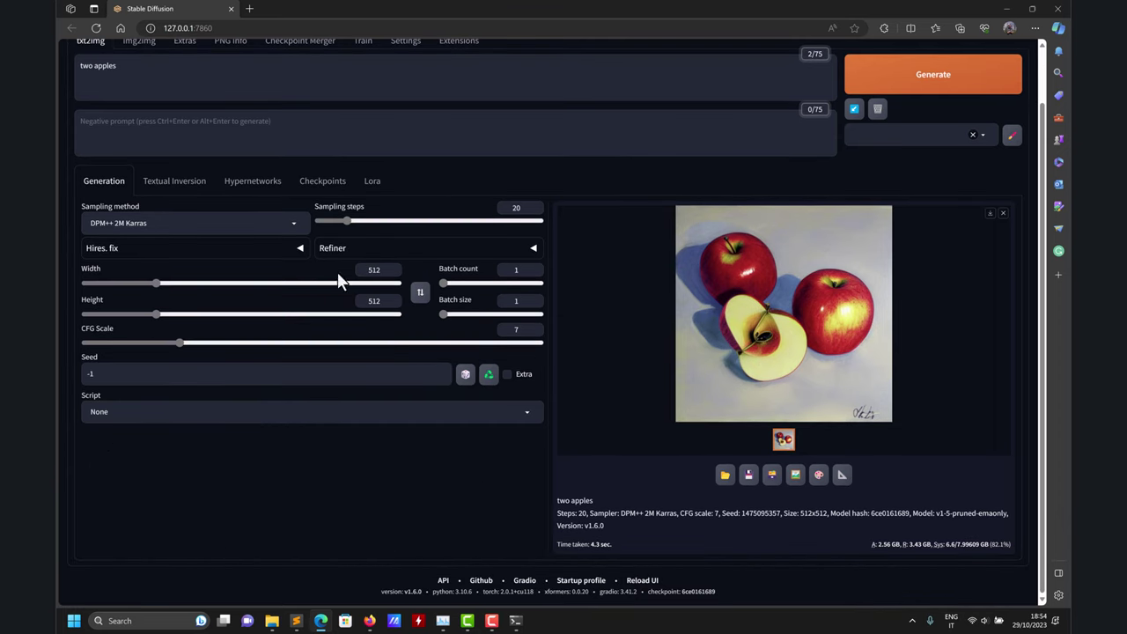
scroll(319, 545, "up", 2)
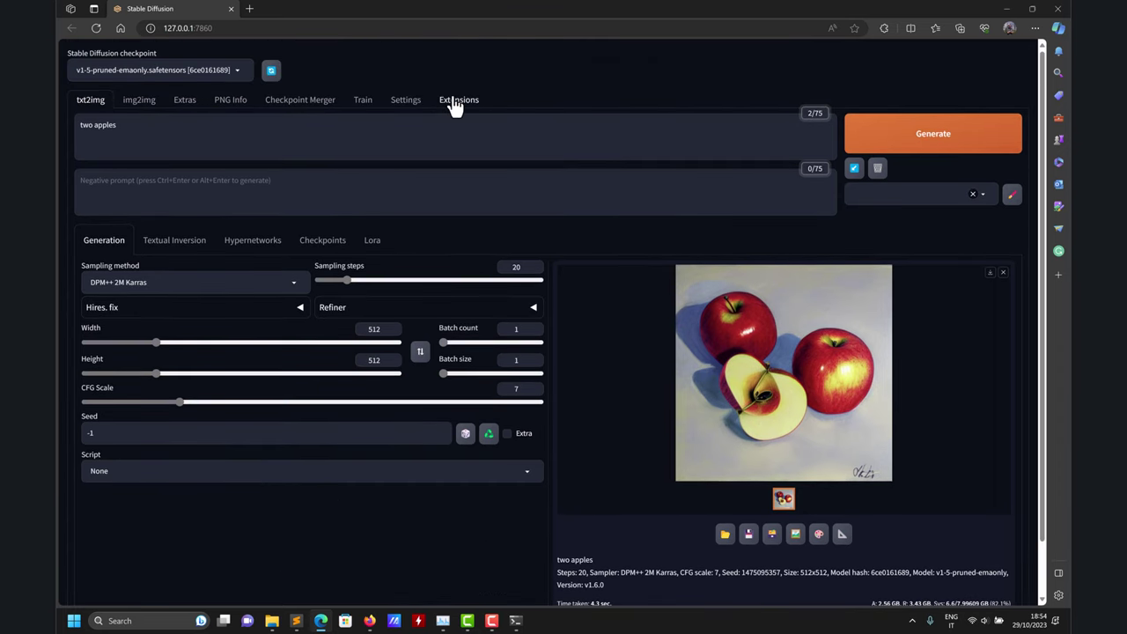
Step: Search the available extensions for "aspect ratio" and install SD Ratio Lock and Aspect Ratio selector
left_click(455, 102)
left_click(140, 261)
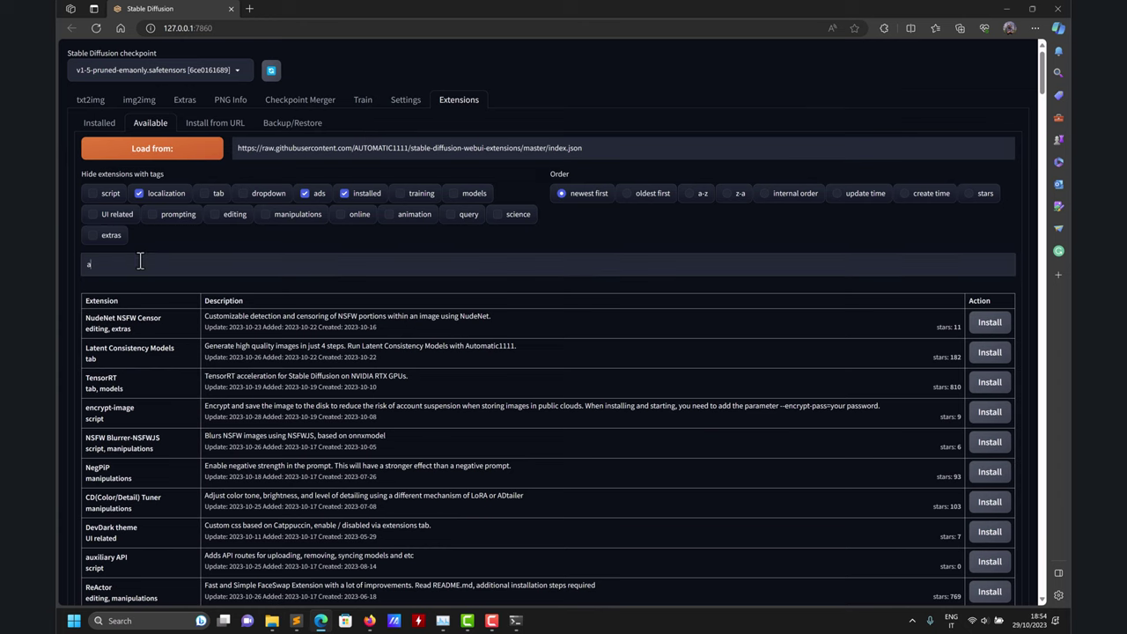
type("spect t")
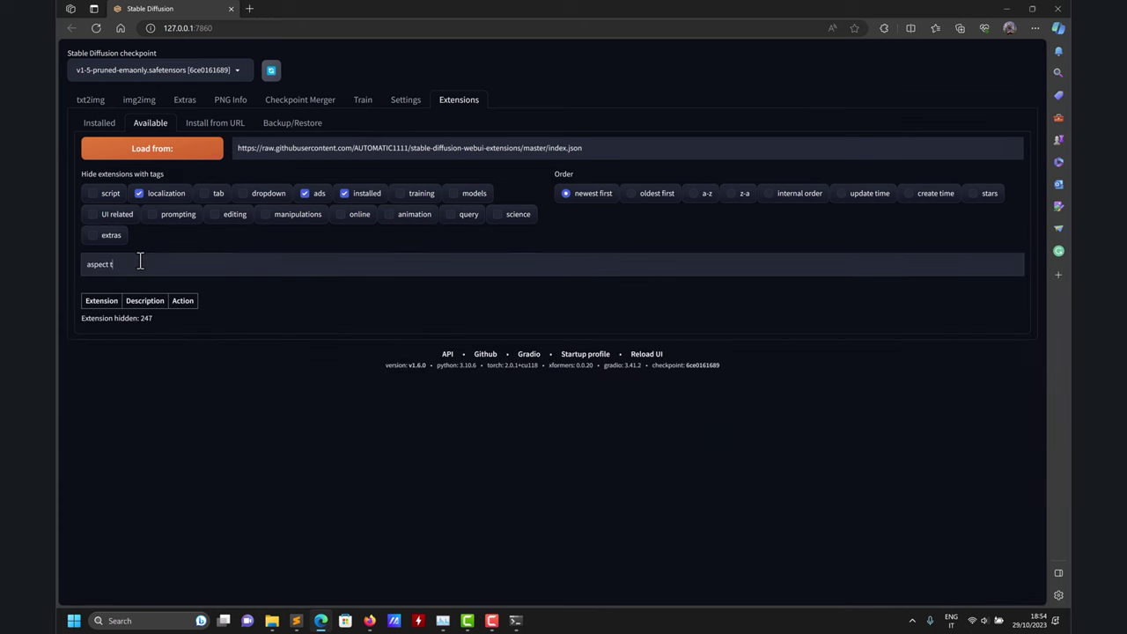
key("BackSpace")
type("ratio")
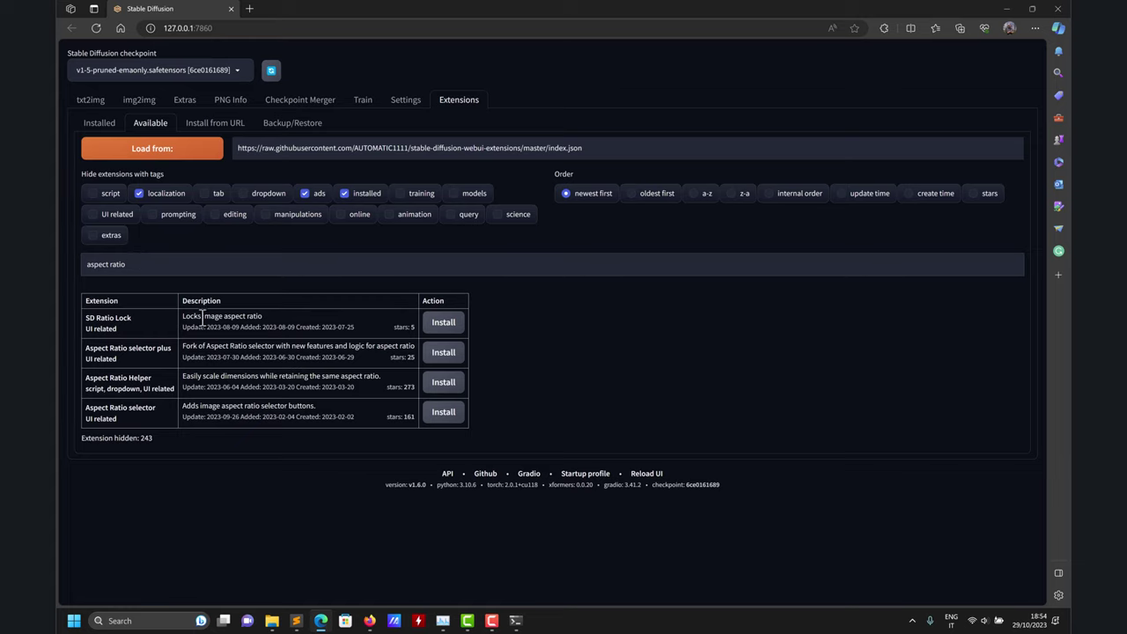
left_click(443, 322)
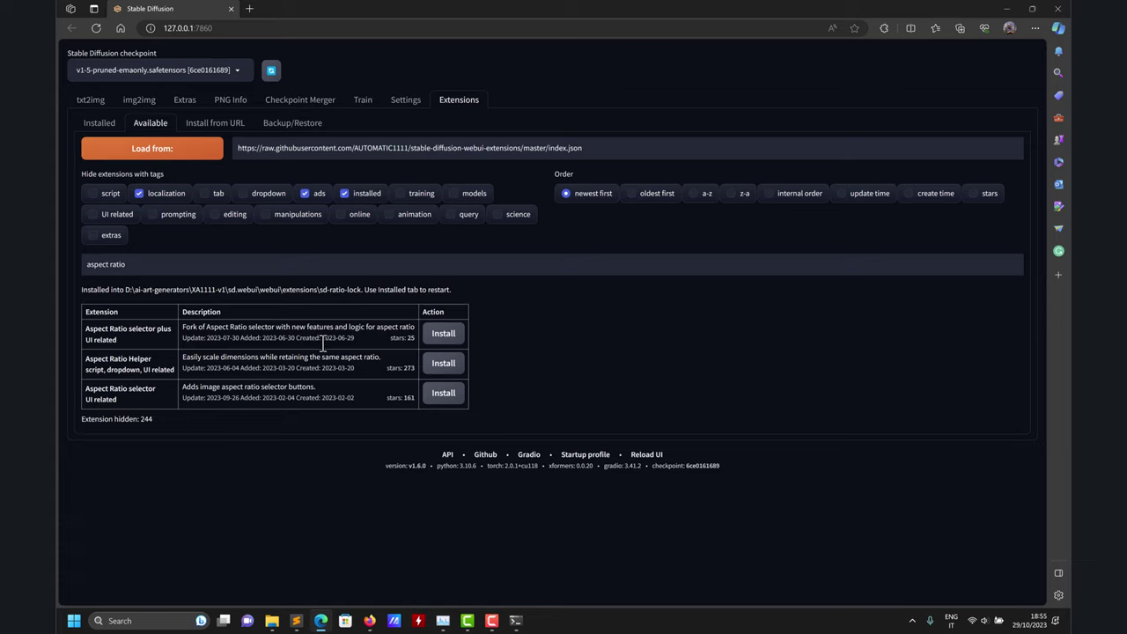
left_click(442, 394)
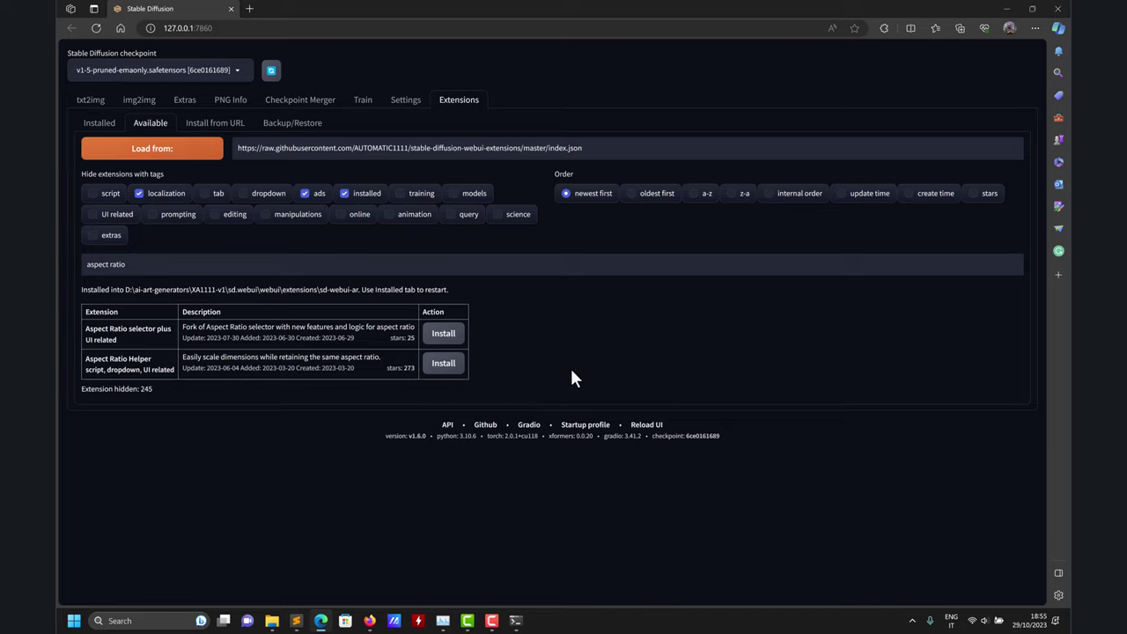
Step: Replace the extension search term with "zoom" to find zoom-related extensions
double_click(154, 275)
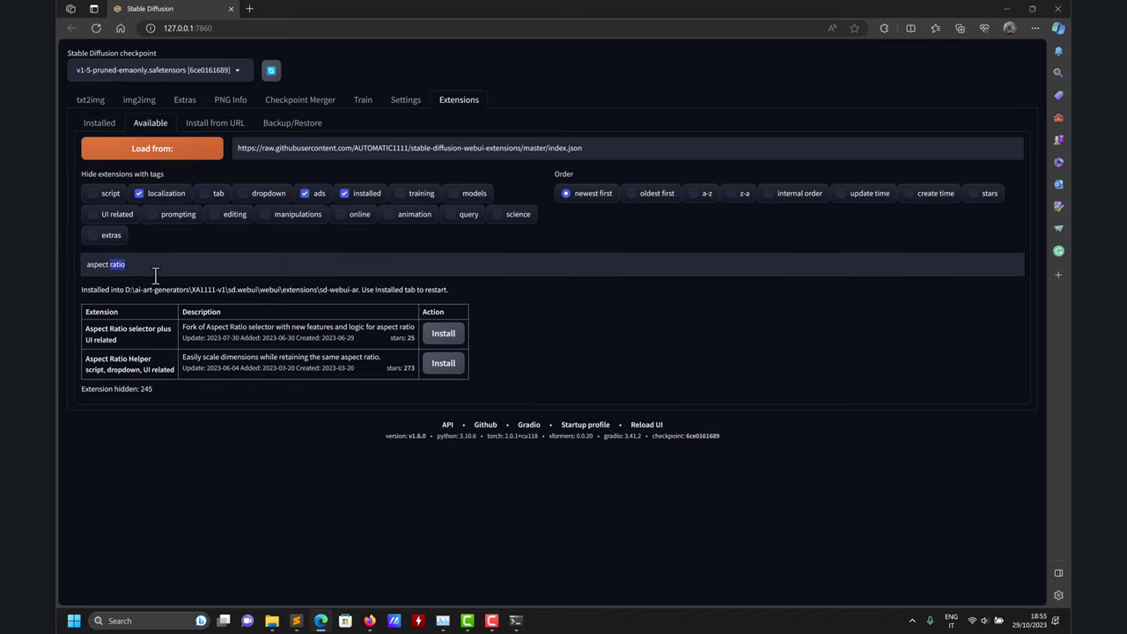
key("BackSpace")
key("BackSpace")
key("BackSpace")
key("BackSpace")
key("BackSpace")
key("BackSpace")
key("BackSpace")
key("BackSpace")
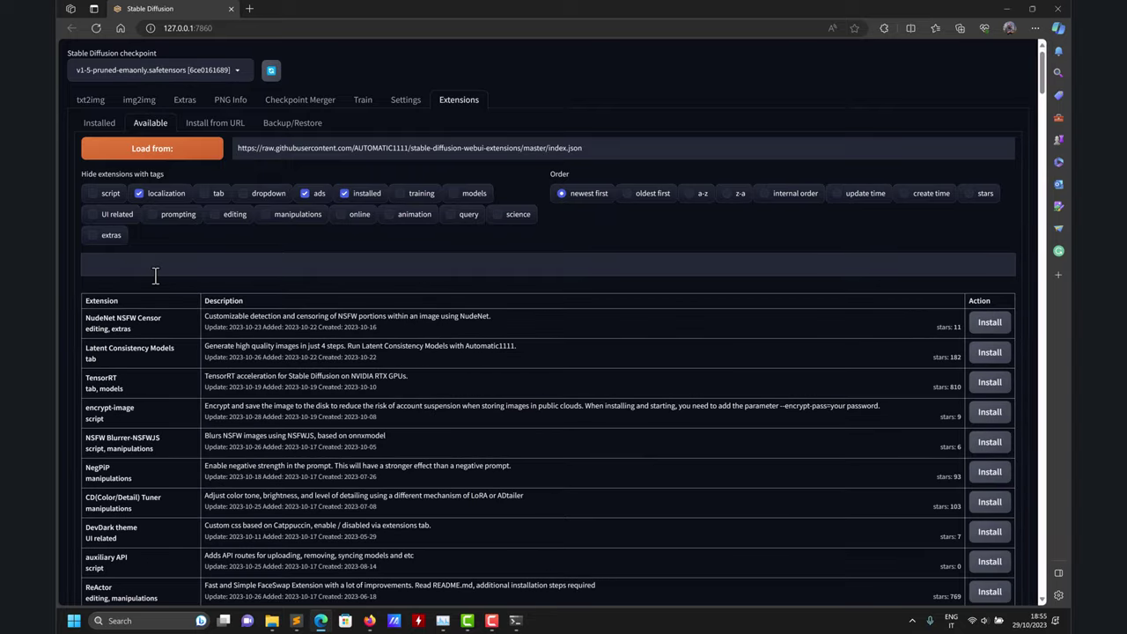
type("zoom")
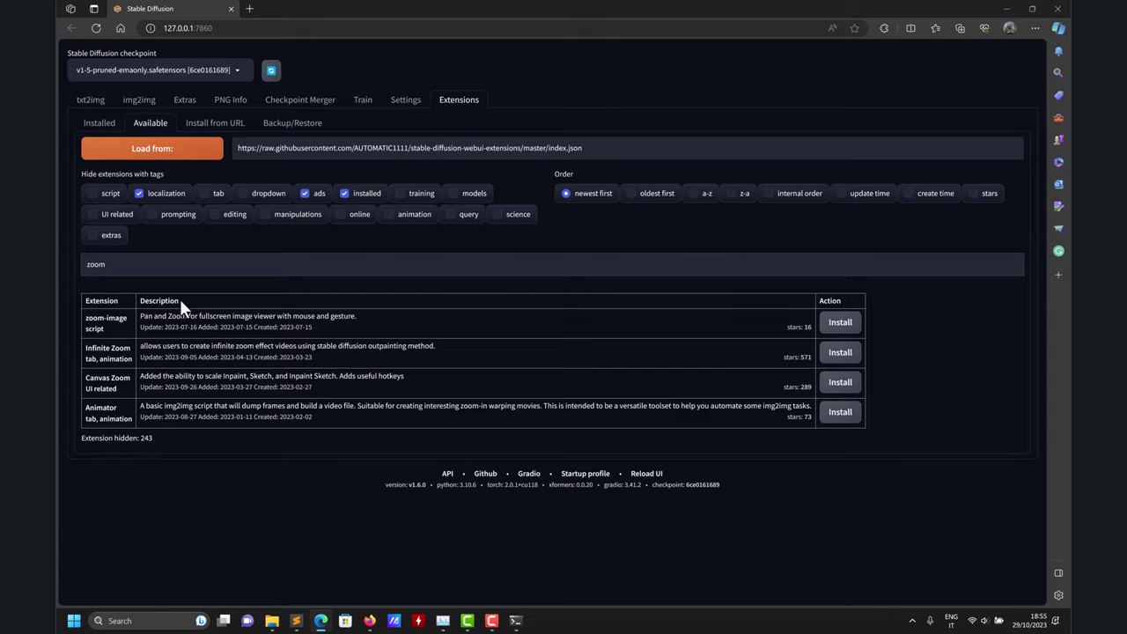
Step: Review the installed extensions, the Install from URL form and the extension Backup/Restore page
left_click(98, 126)
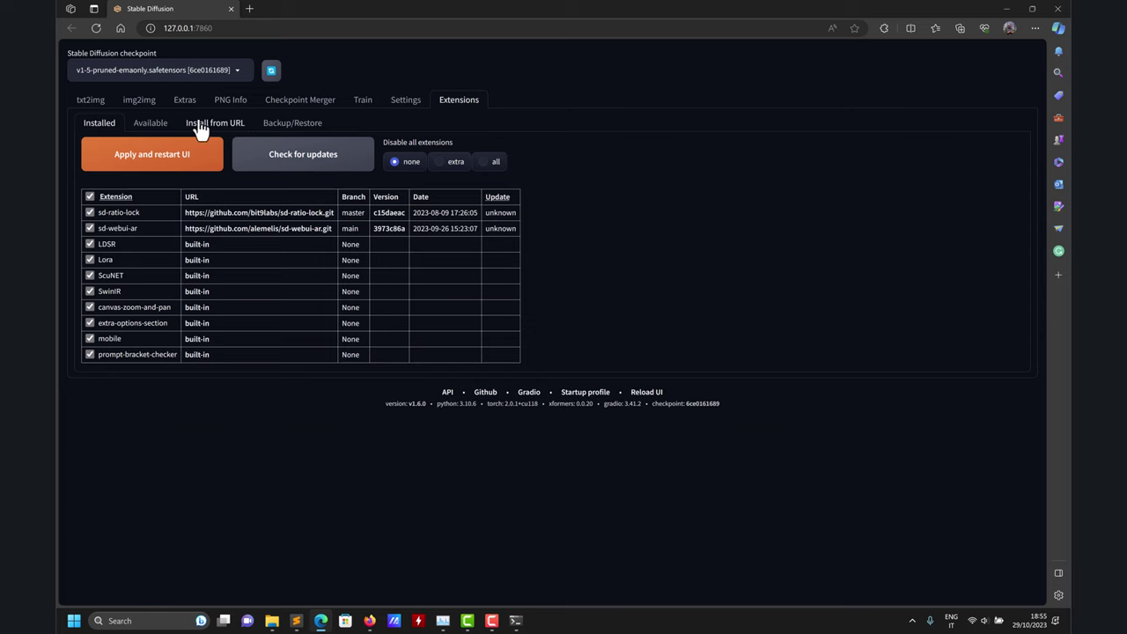
left_click(152, 128)
left_click(99, 128)
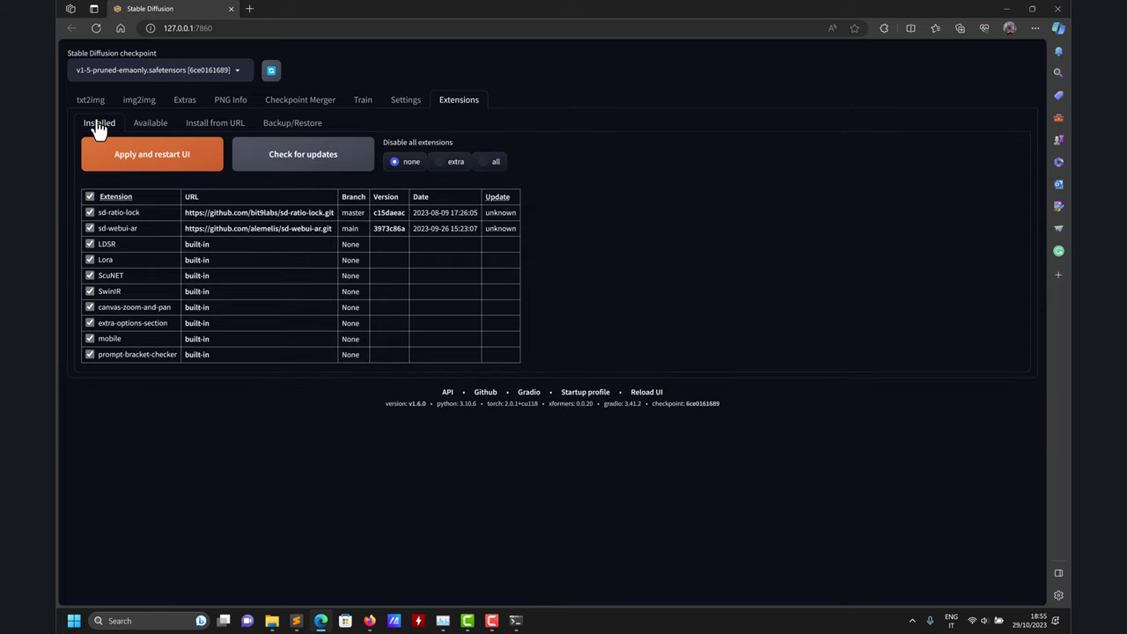
left_click(151, 125)
left_click(215, 126)
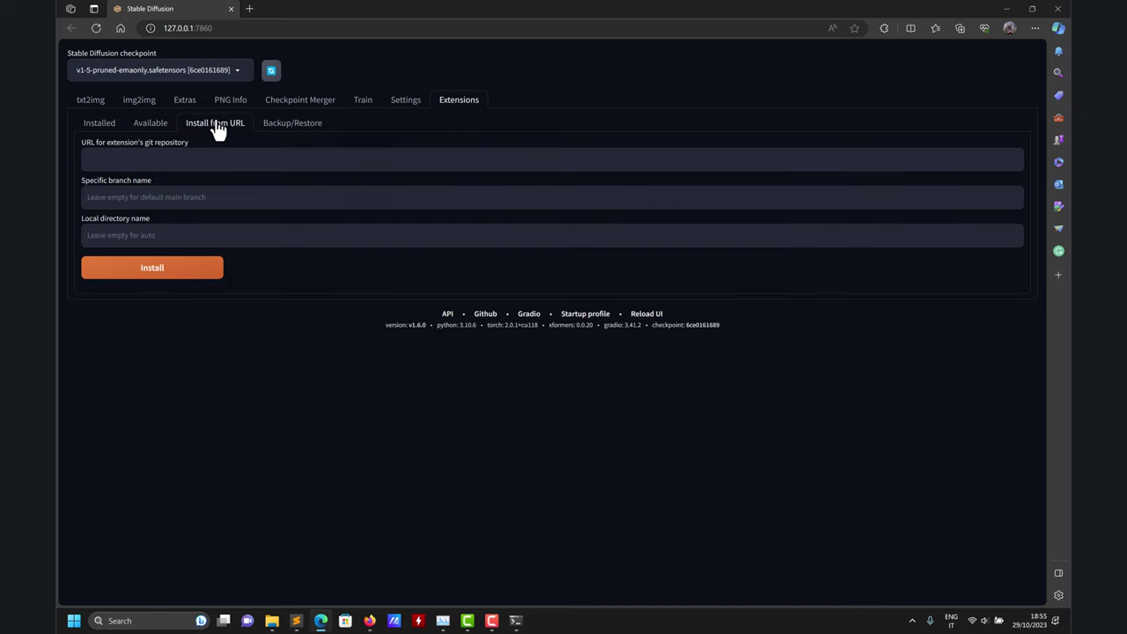
left_click(260, 128)
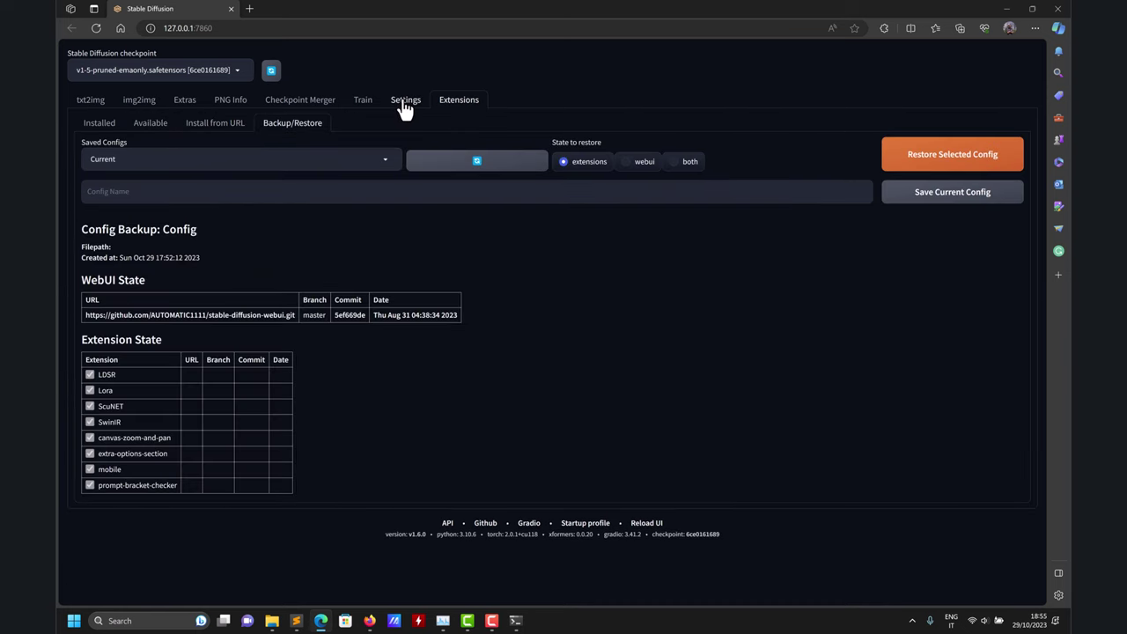
Step: Examine the web UI settings for saving images and grids, the list of settings categories, and the paths for saving
left_click(405, 103)
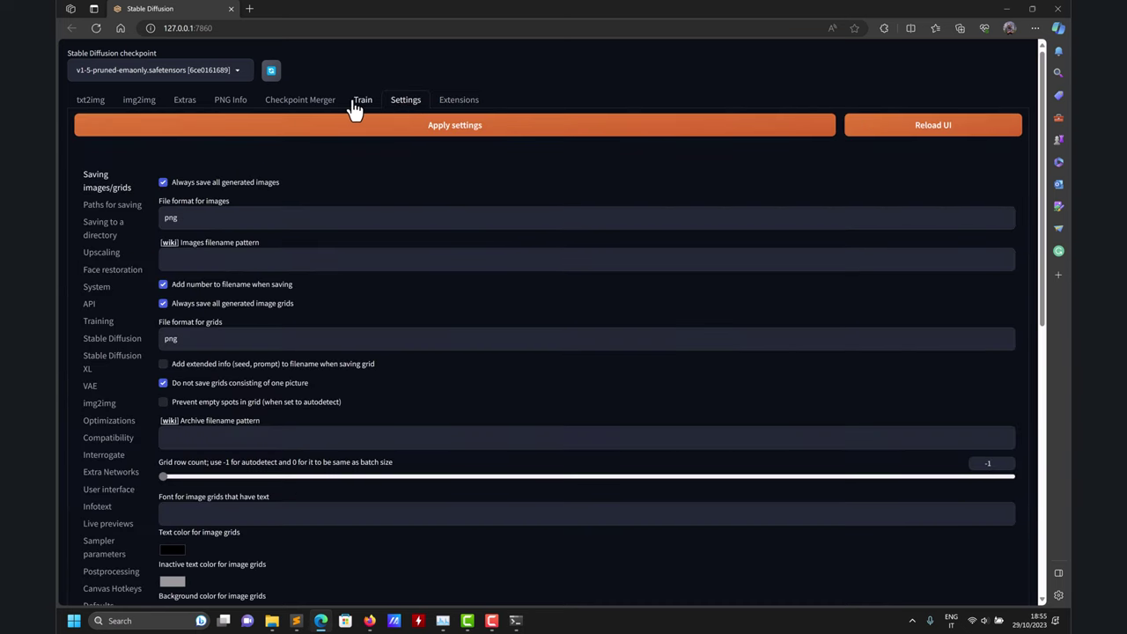
scroll(83, 254, "down", 5)
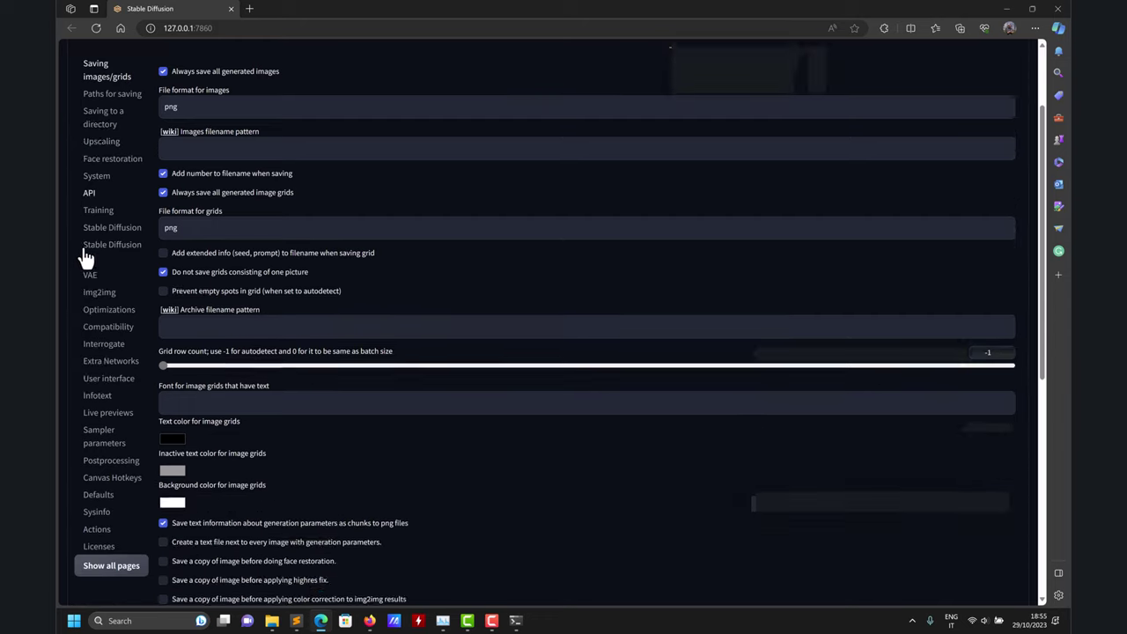
scroll(88, 507, "up", 5)
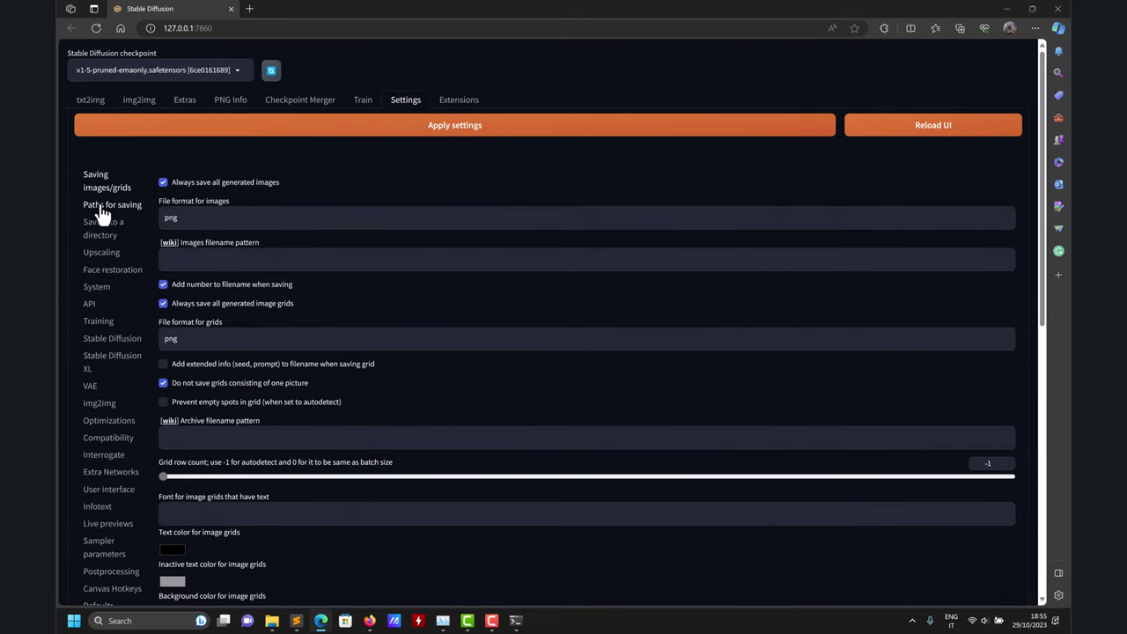
scroll(102, 214, "down", 4)
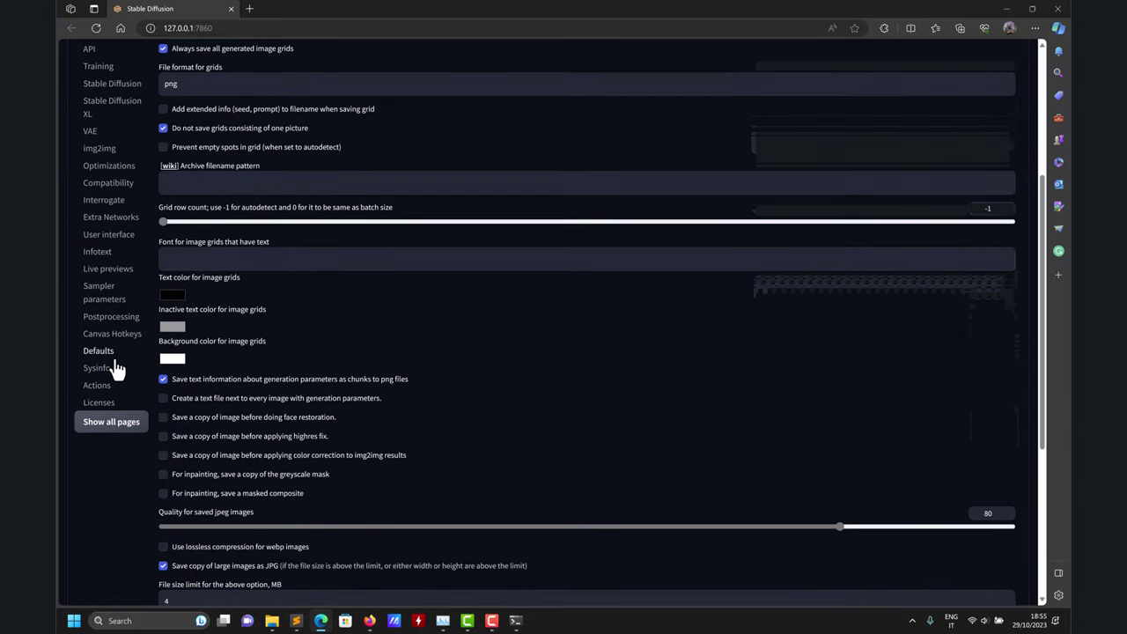
scroll(118, 365, "up", 1)
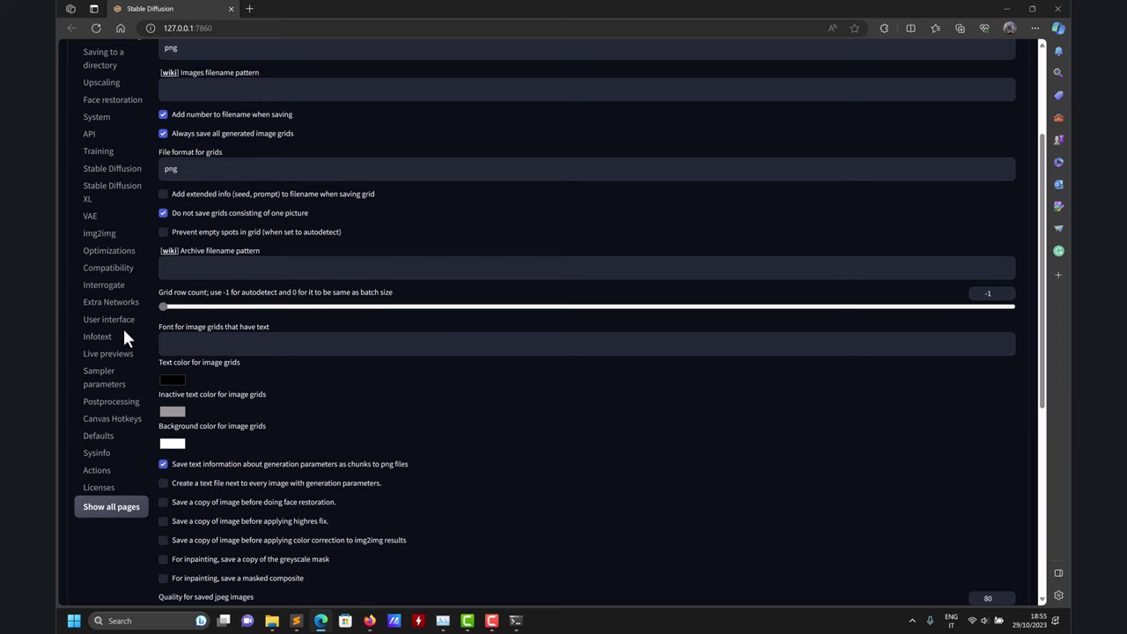
scroll(122, 324, "up", 1)
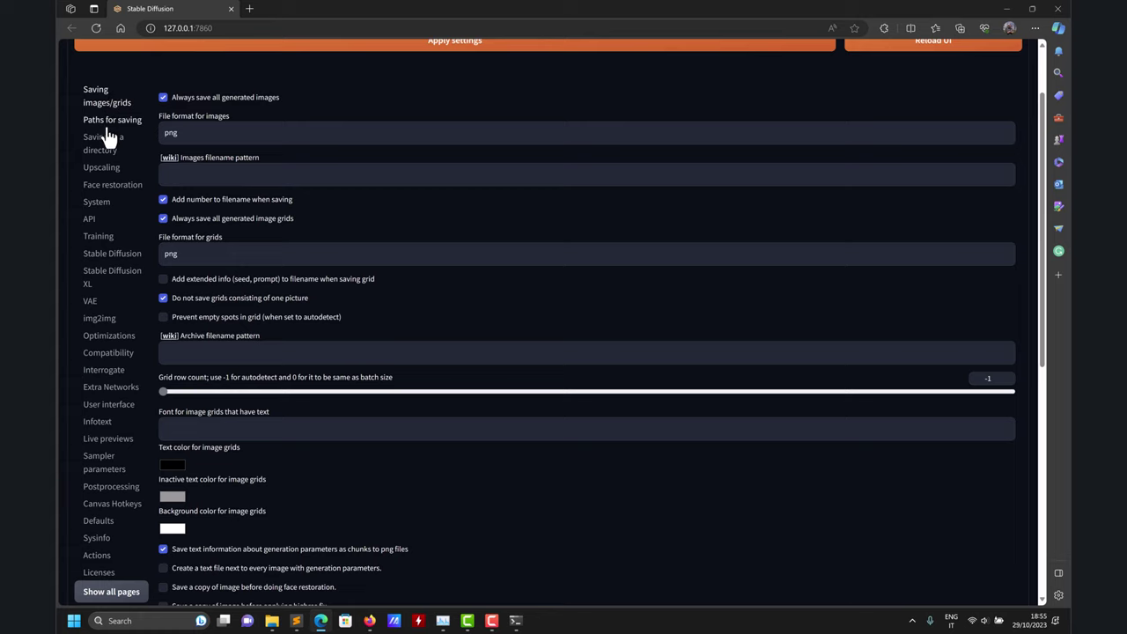
left_click(110, 125)
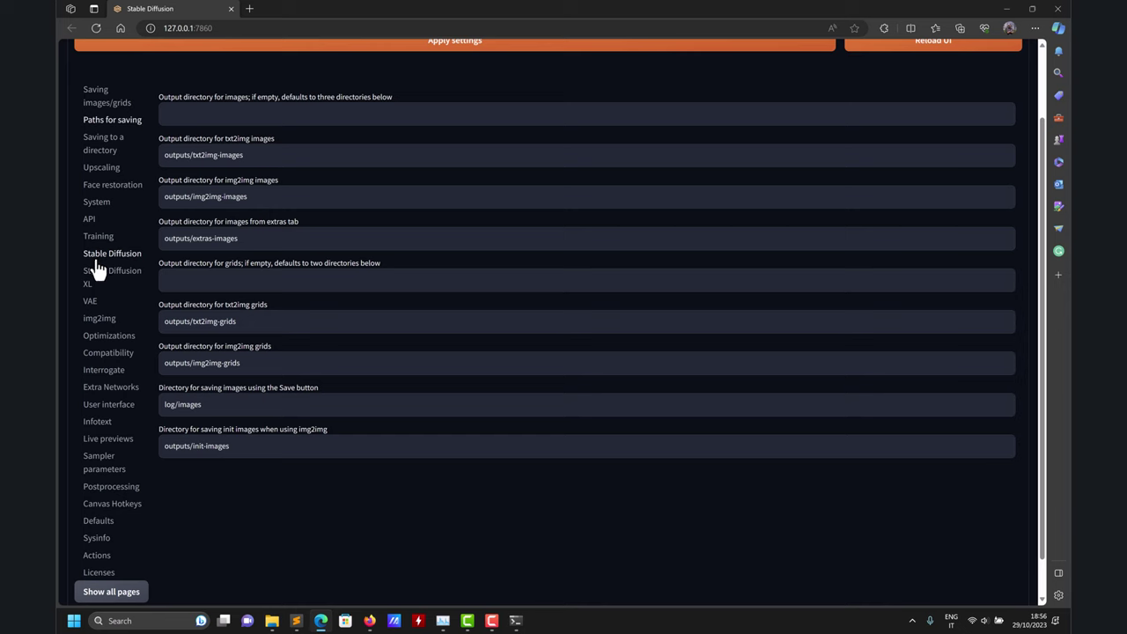
Step: Look through the settings for User interface, Face restoration, Postprocessing, Sampler parameters, Live previews and Infotext
left_click(107, 407)
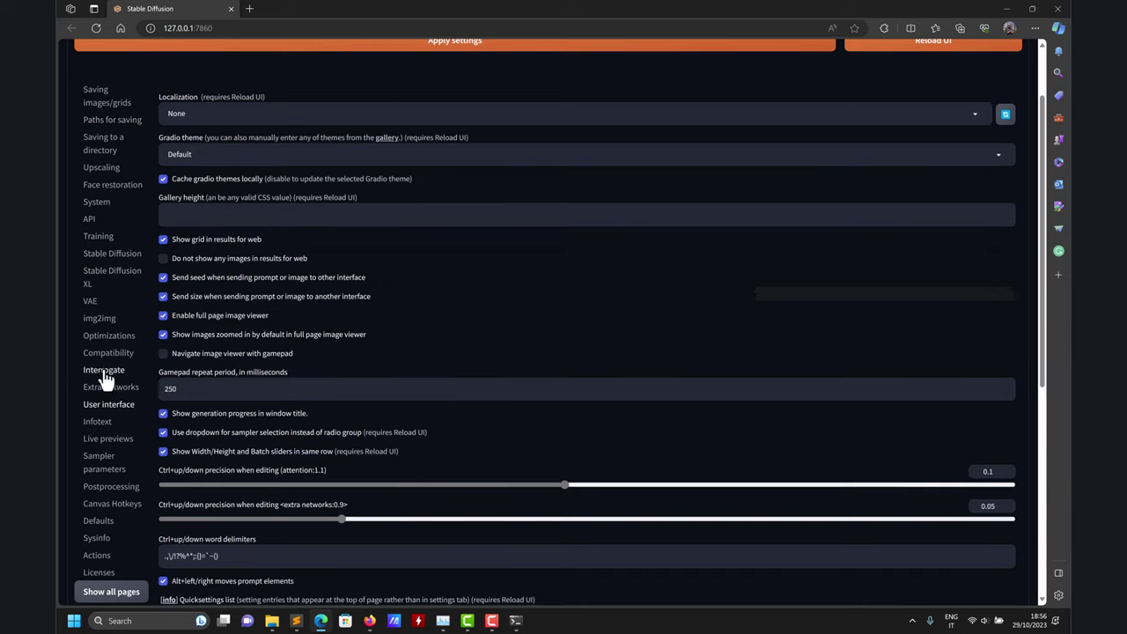
left_click(107, 195)
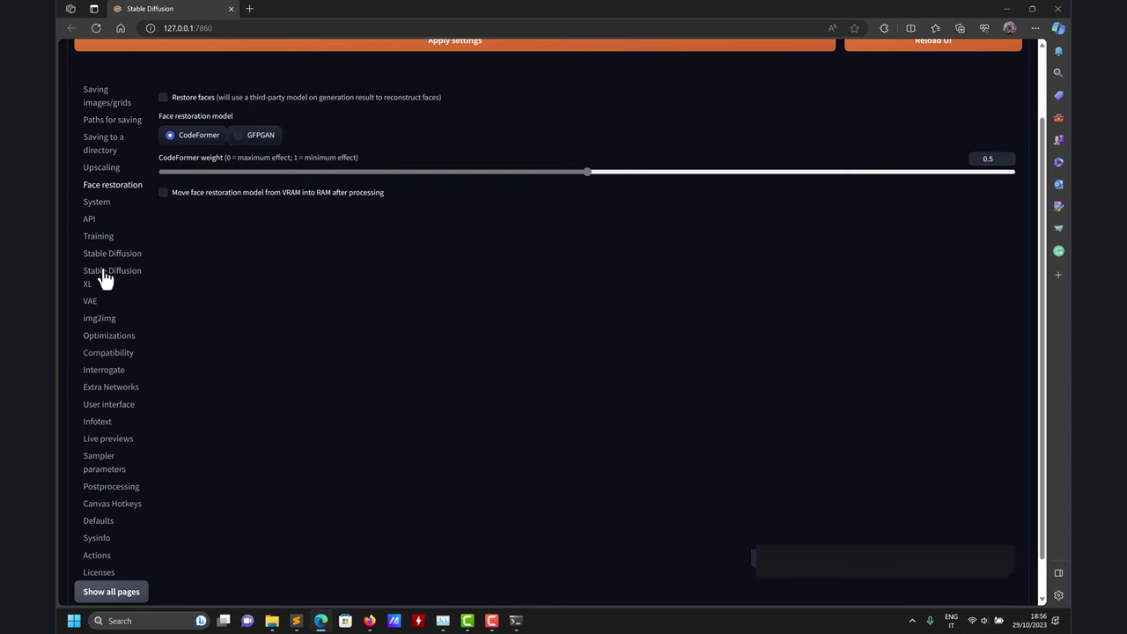
left_click(116, 497)
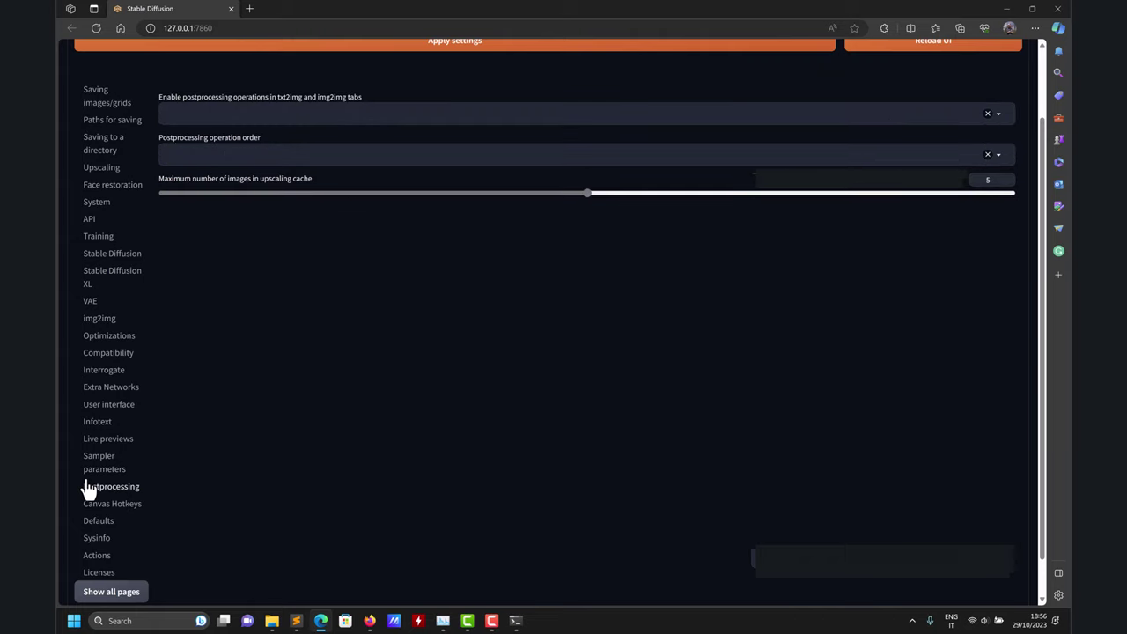
left_click(104, 468)
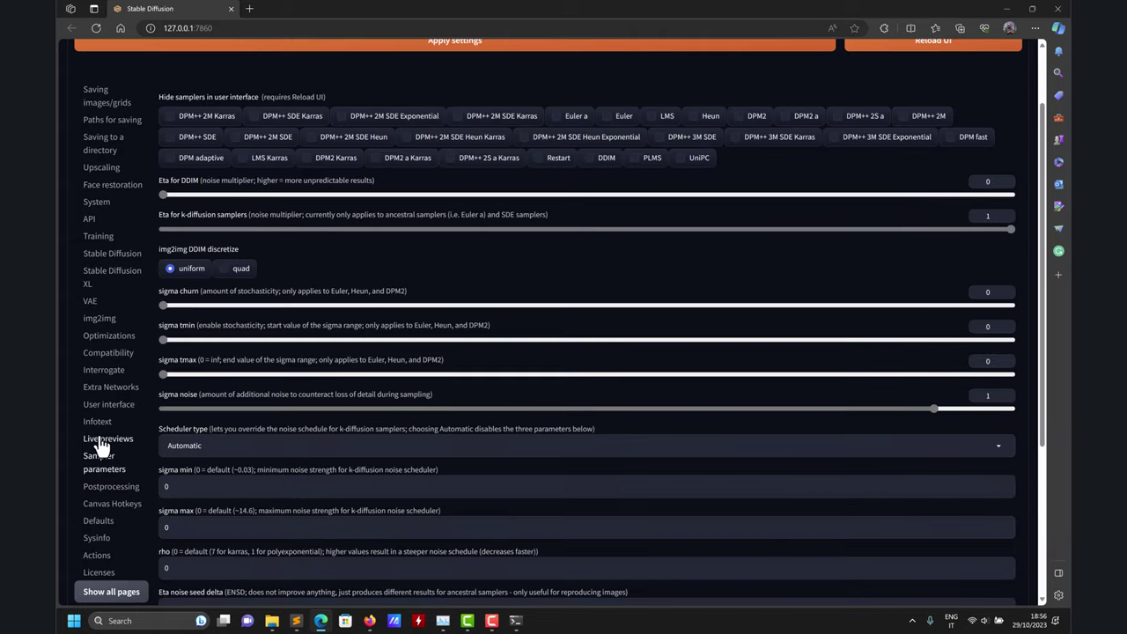
left_click(104, 440)
left_click(97, 425)
left_click(105, 402)
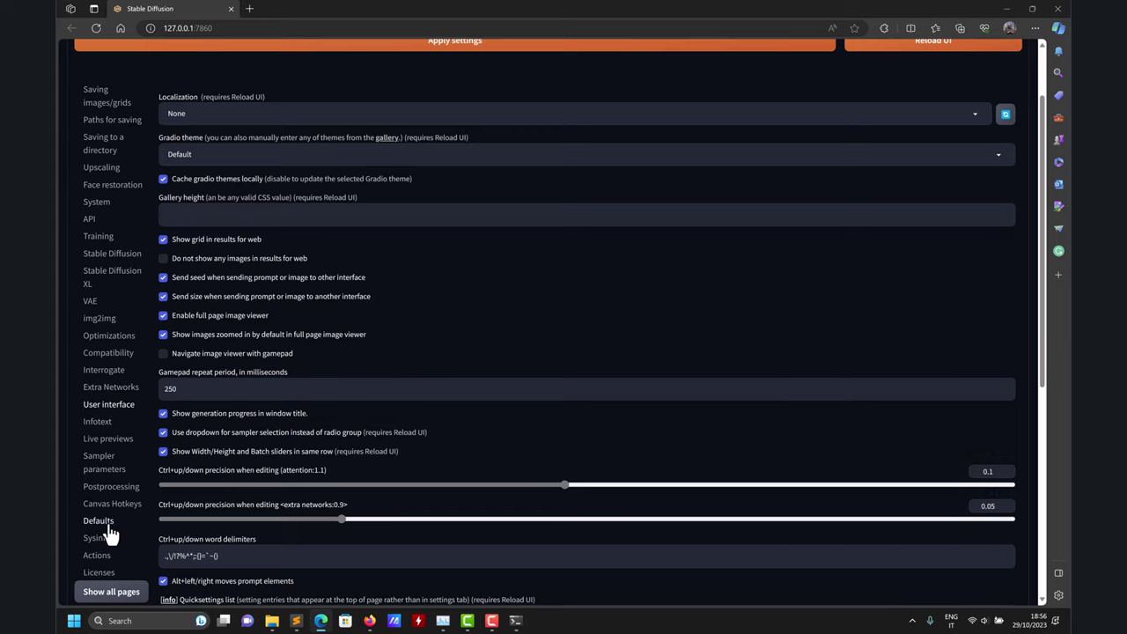
Step: Look through the settings for Stable Diffusion, Stable Diffusion XL, VAE and img2img
left_click(124, 258)
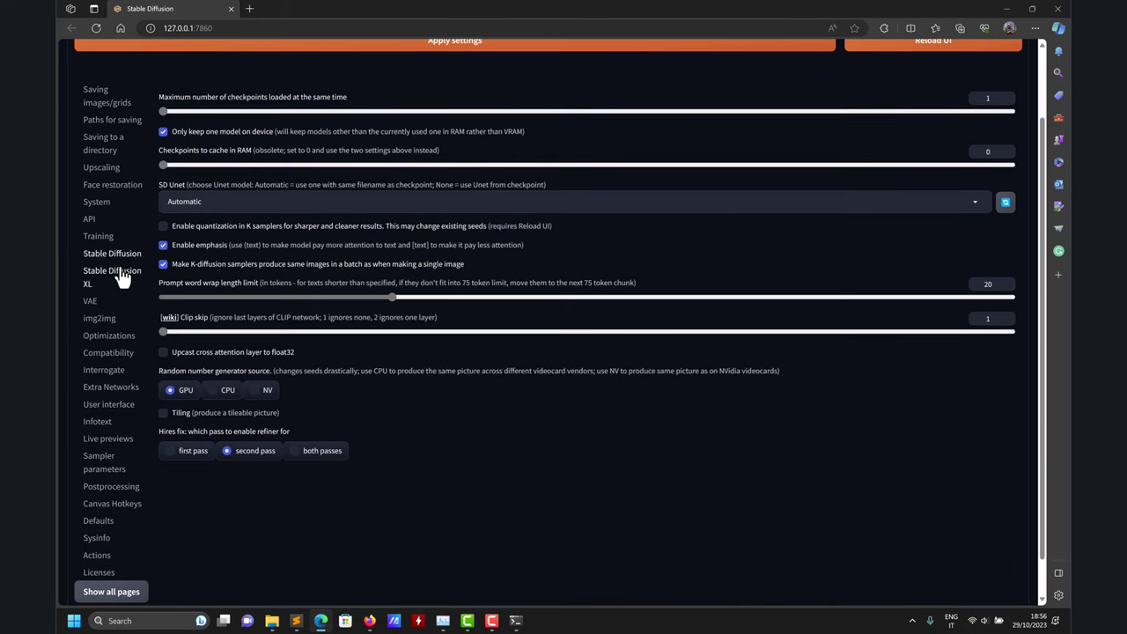
left_click(110, 286)
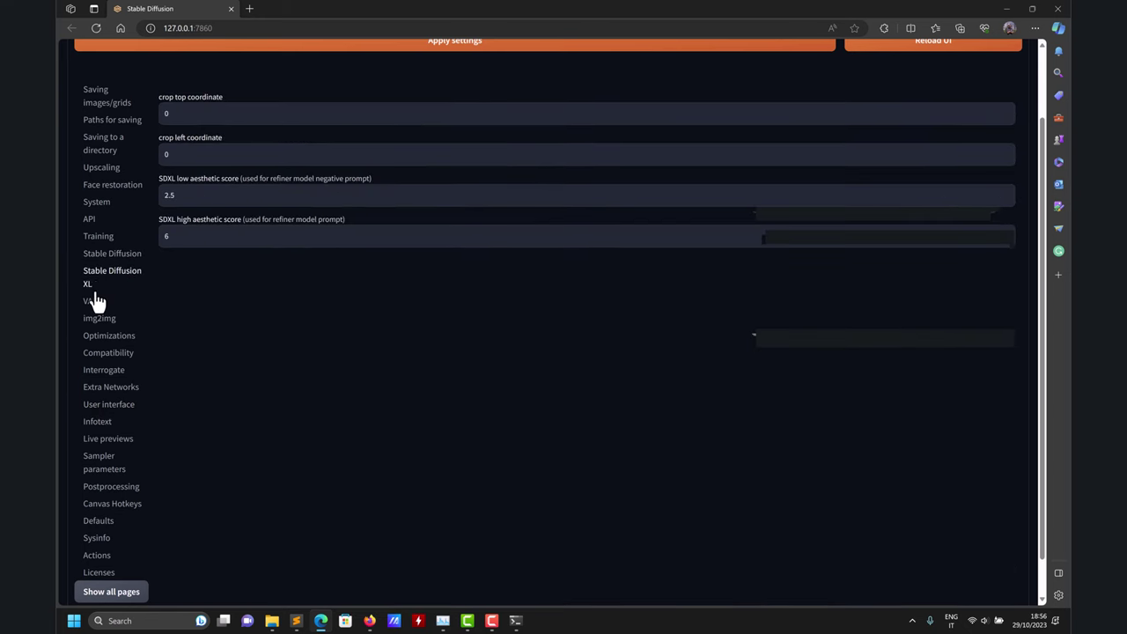
left_click(93, 307)
left_click(95, 321)
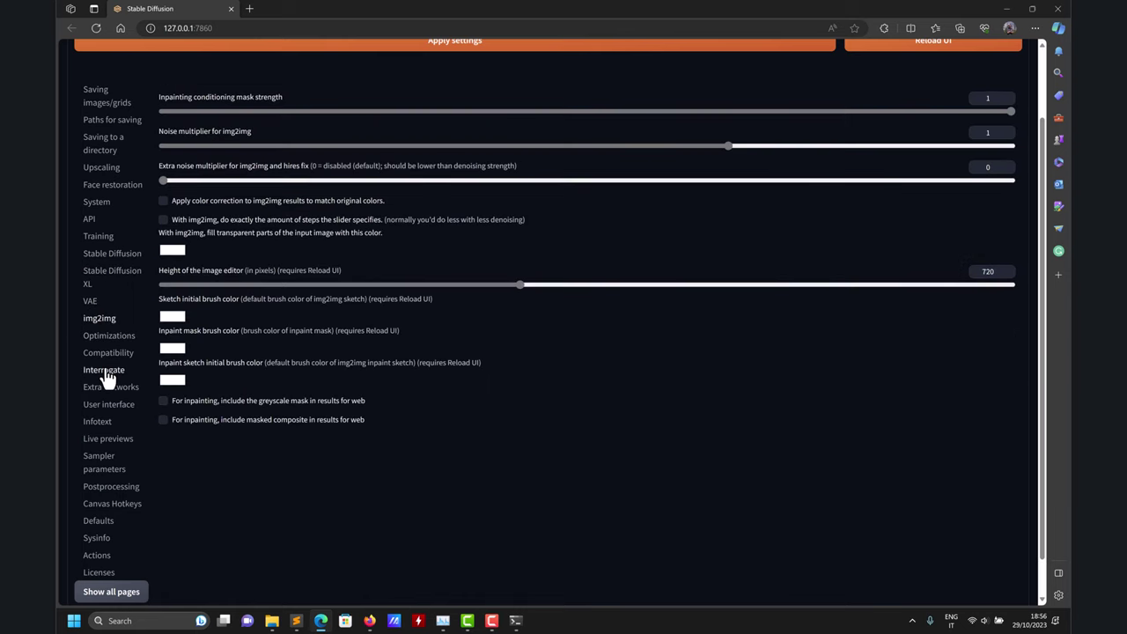
scroll(106, 377, "up", 2)
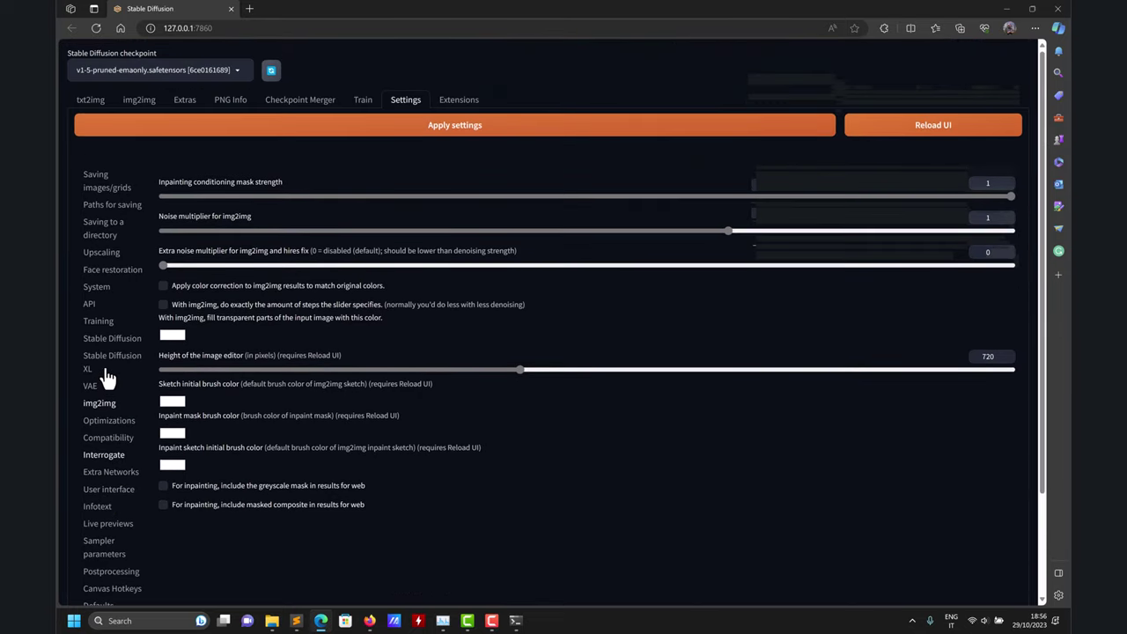
Step: View the Train and txt2img pages and return to the extensions' Install from URL form
left_click(364, 106)
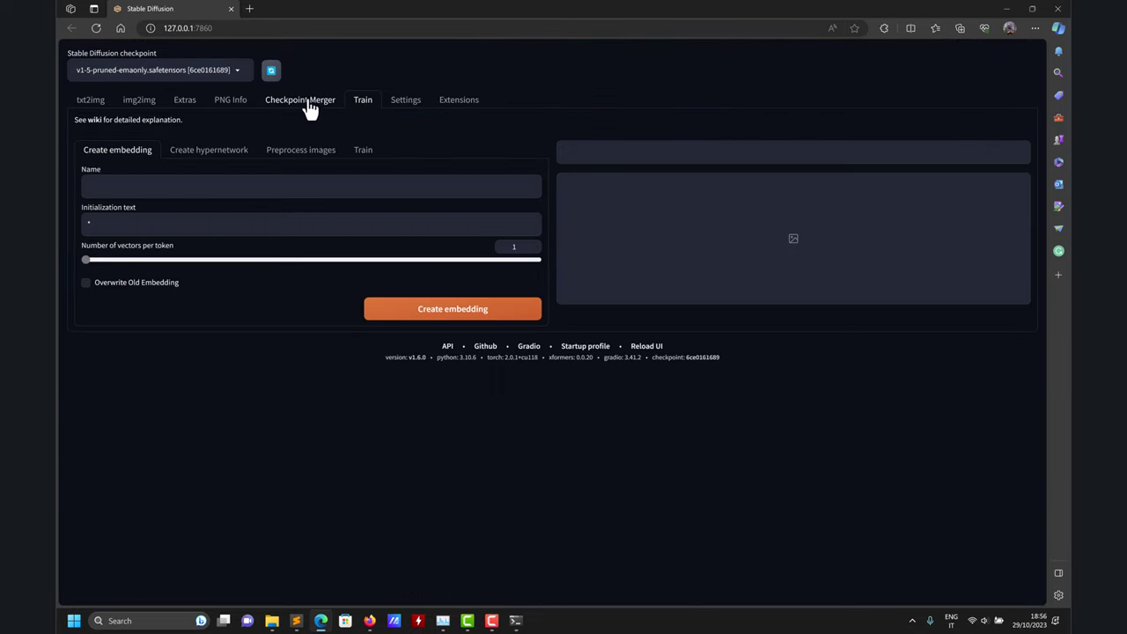
left_click(85, 106)
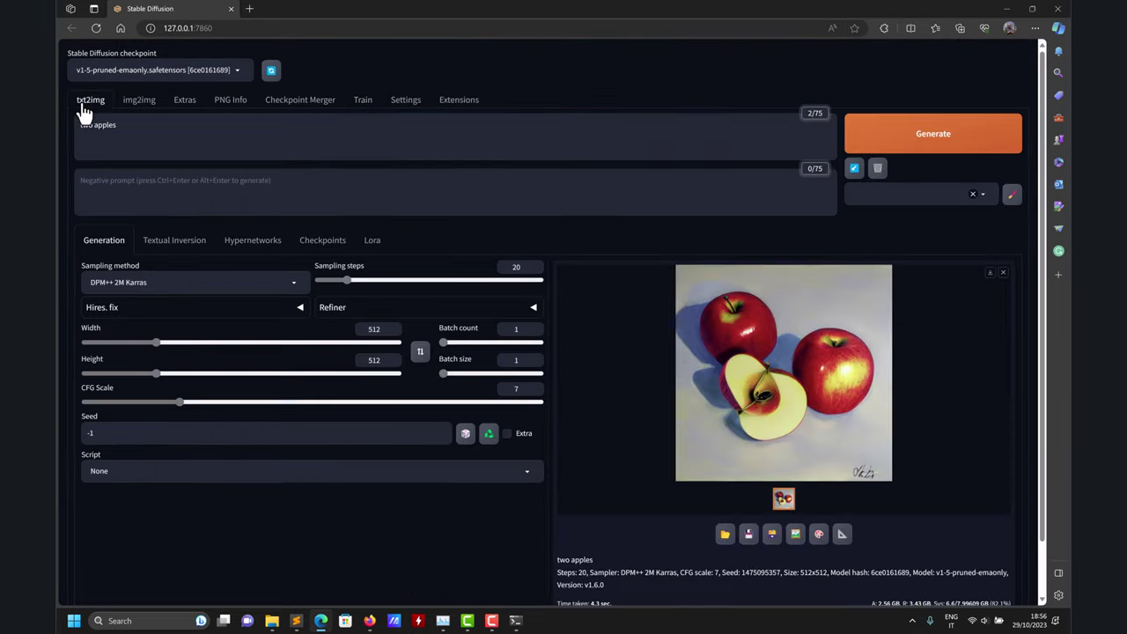
left_click(459, 102)
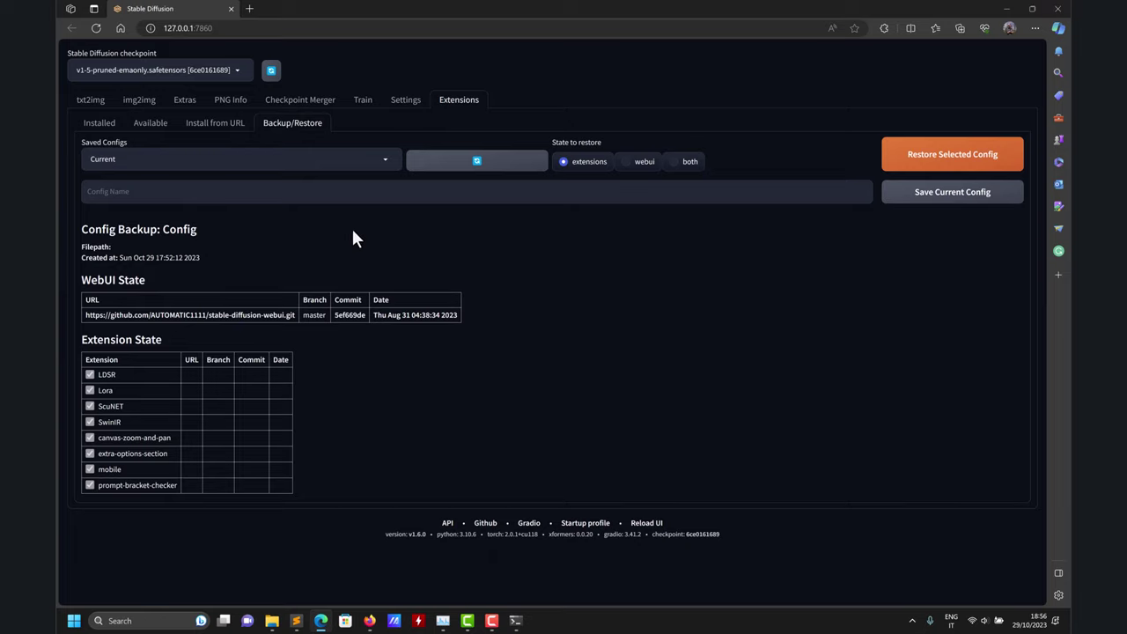
left_click(189, 126)
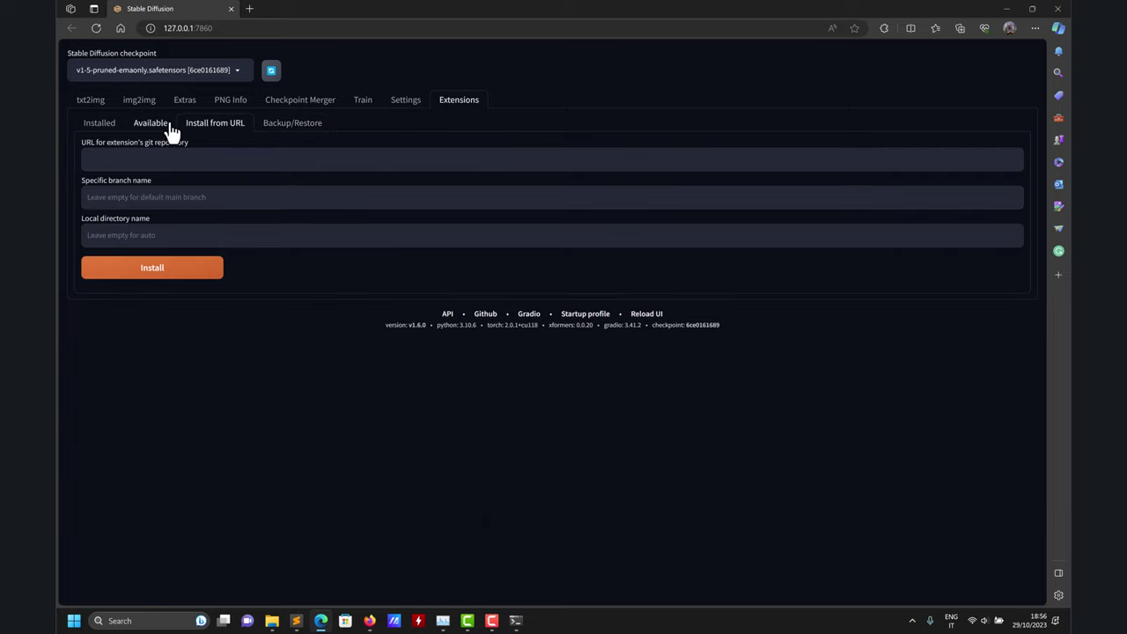
Step: Apply the installed extensions and restart the web UI
left_click(172, 132)
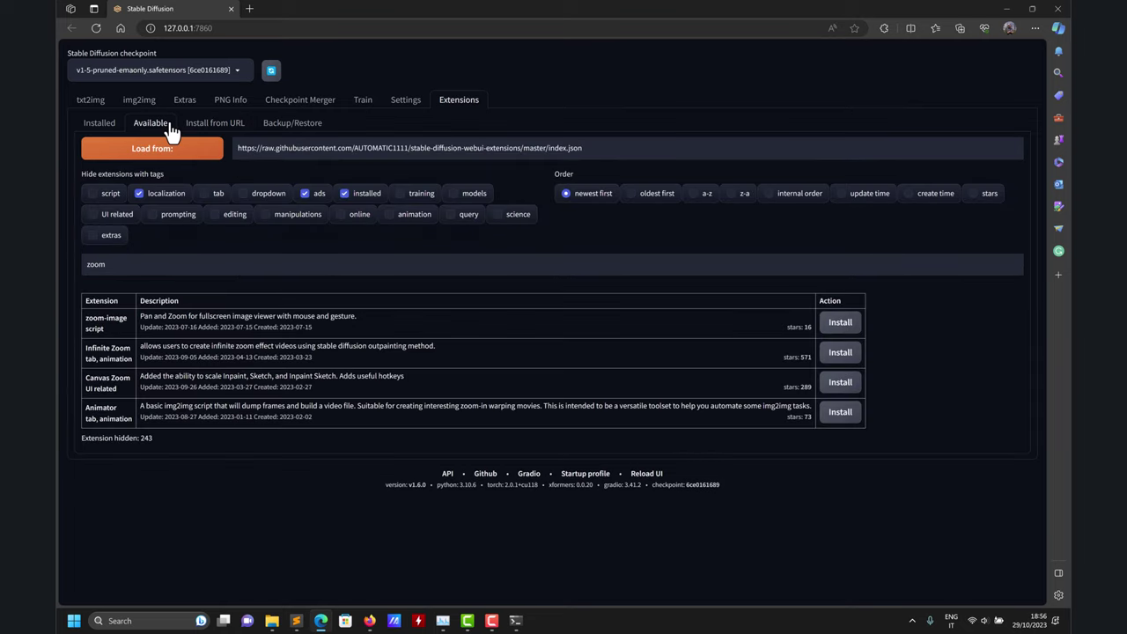
left_click(107, 128)
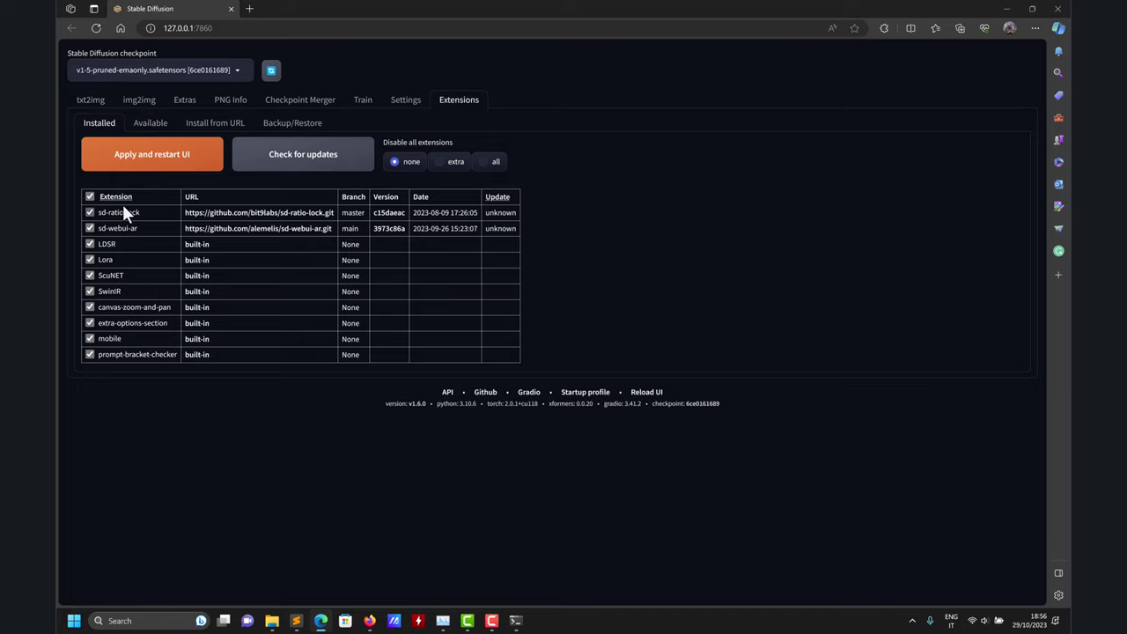
left_click(149, 170)
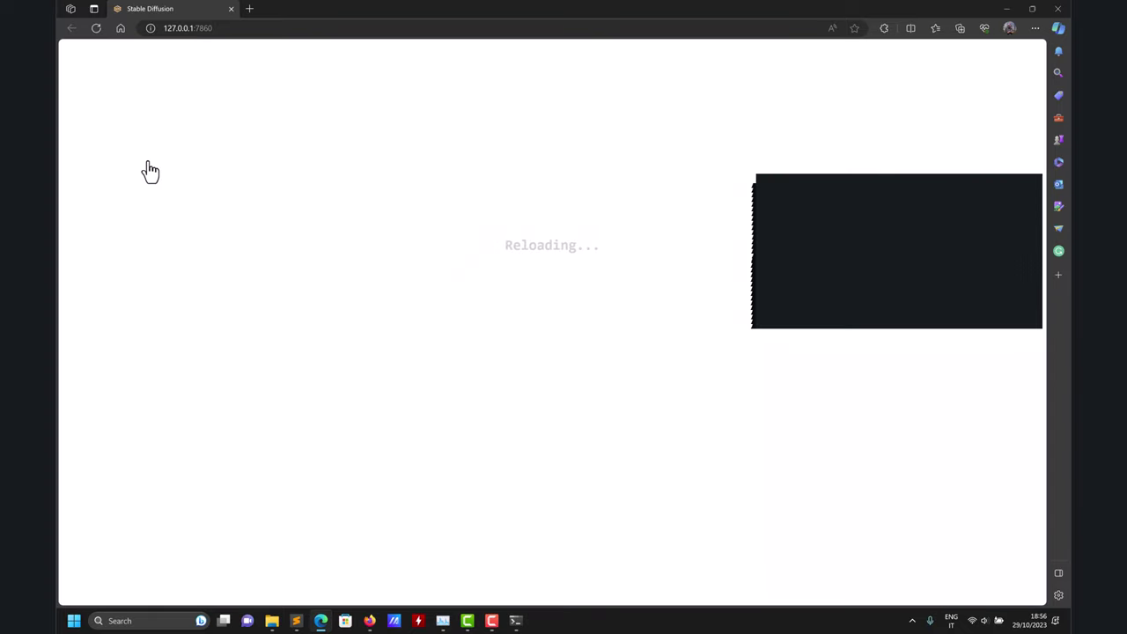
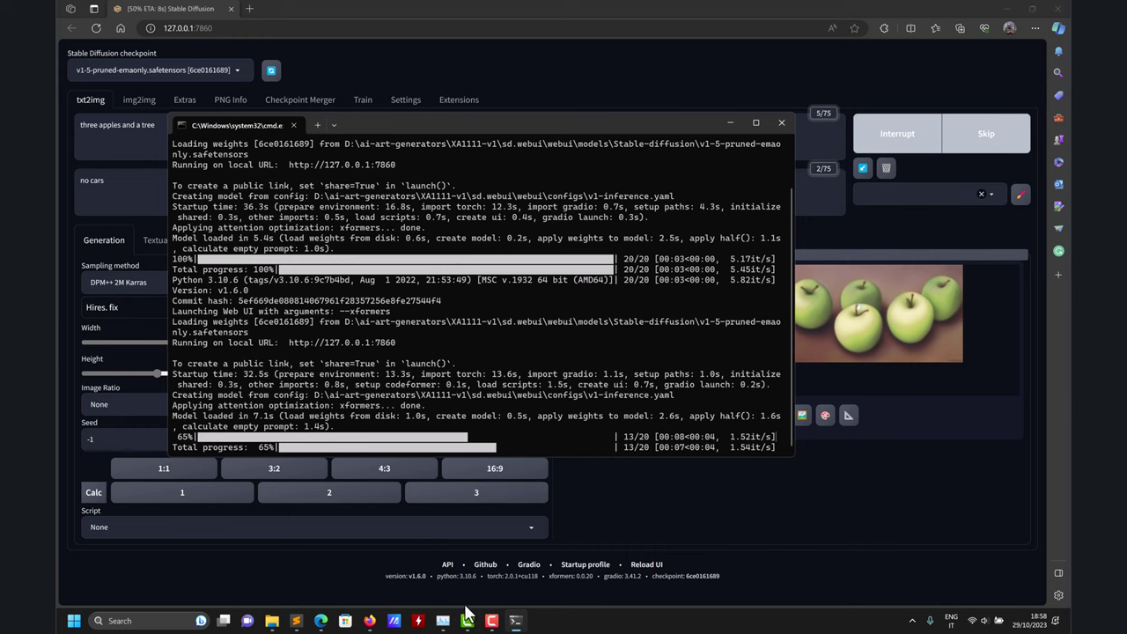
Step: Check the NVIDIA GPU's load and memory in Task Manager during generation, and minimize Task Manager and the console
left_click(442, 620)
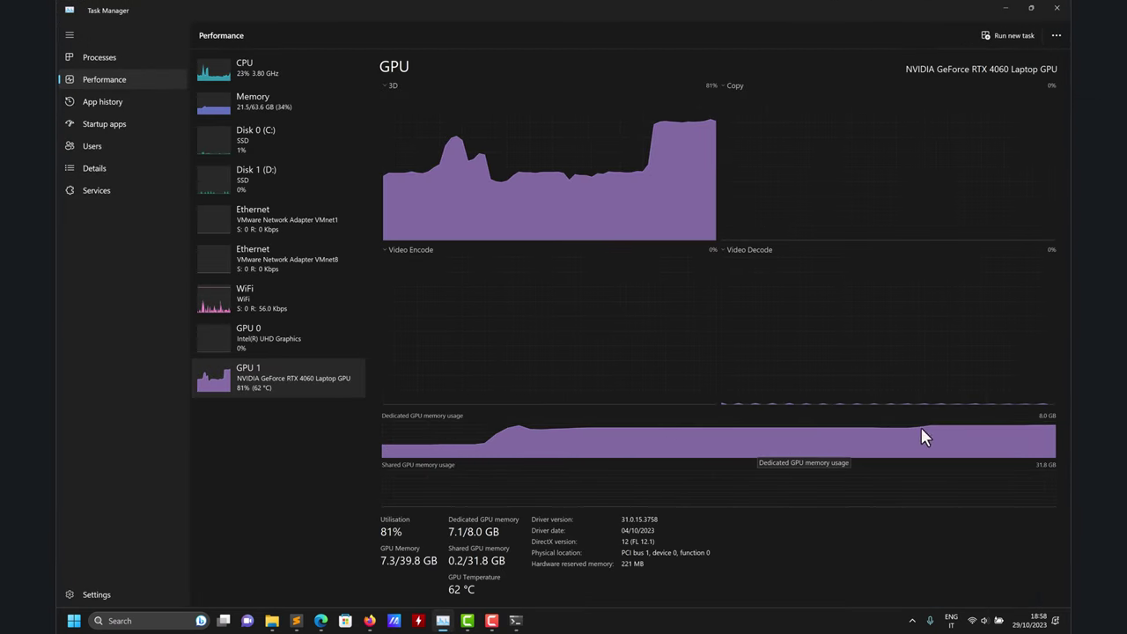
left_click(1007, 9)
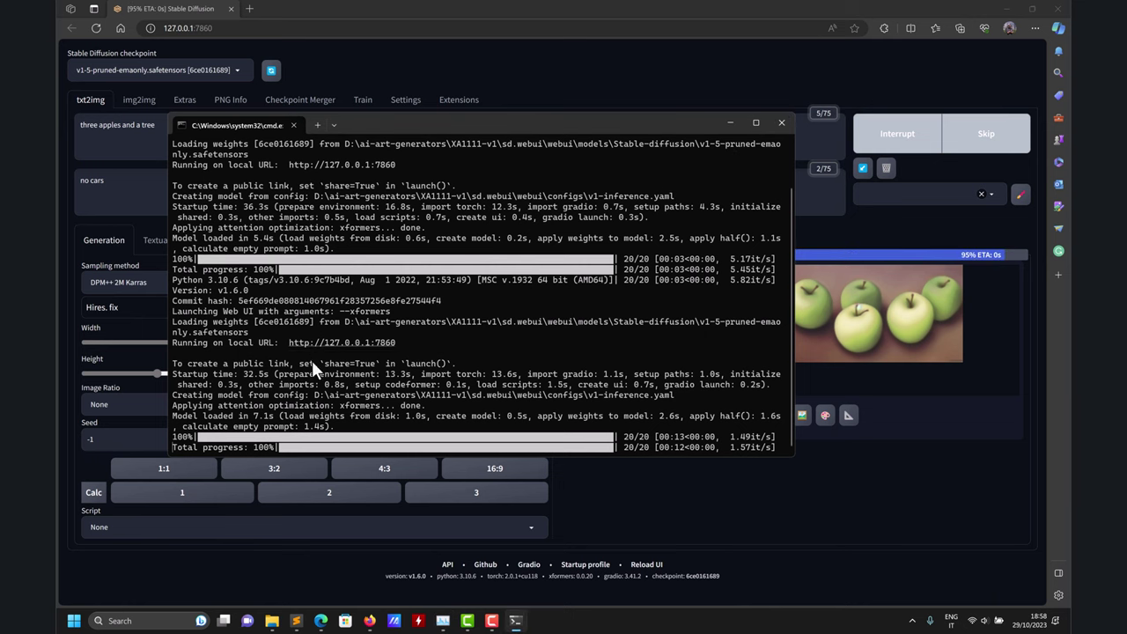
left_click(730, 123)
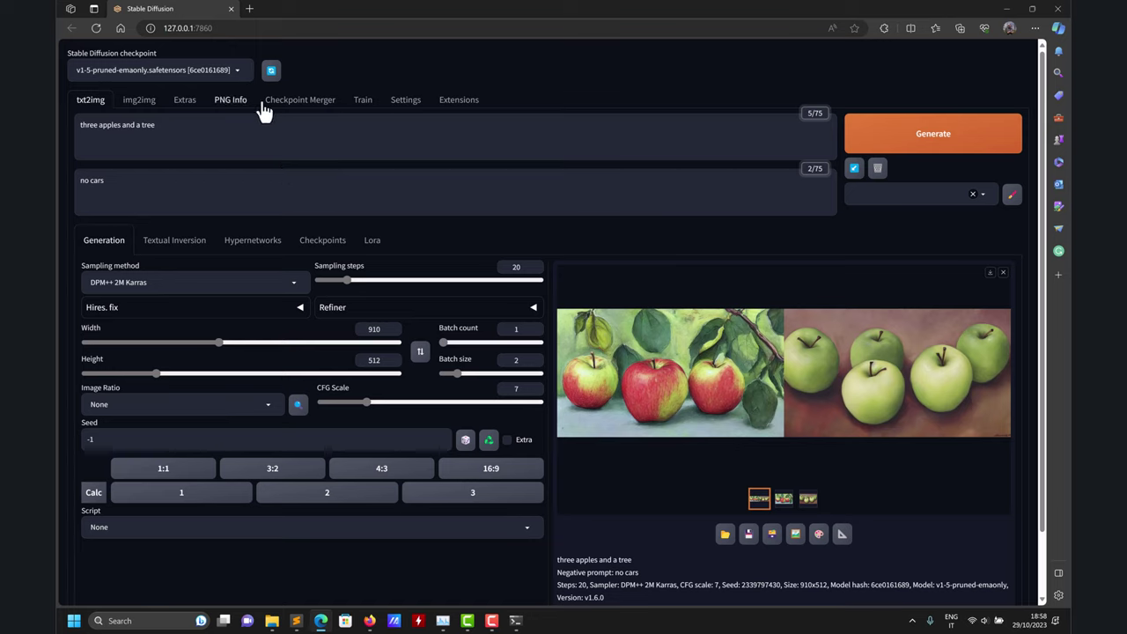
Step: Load the list of available extensions, filter it by "controlnet" and install sd-webui-controlnet
left_click(444, 108)
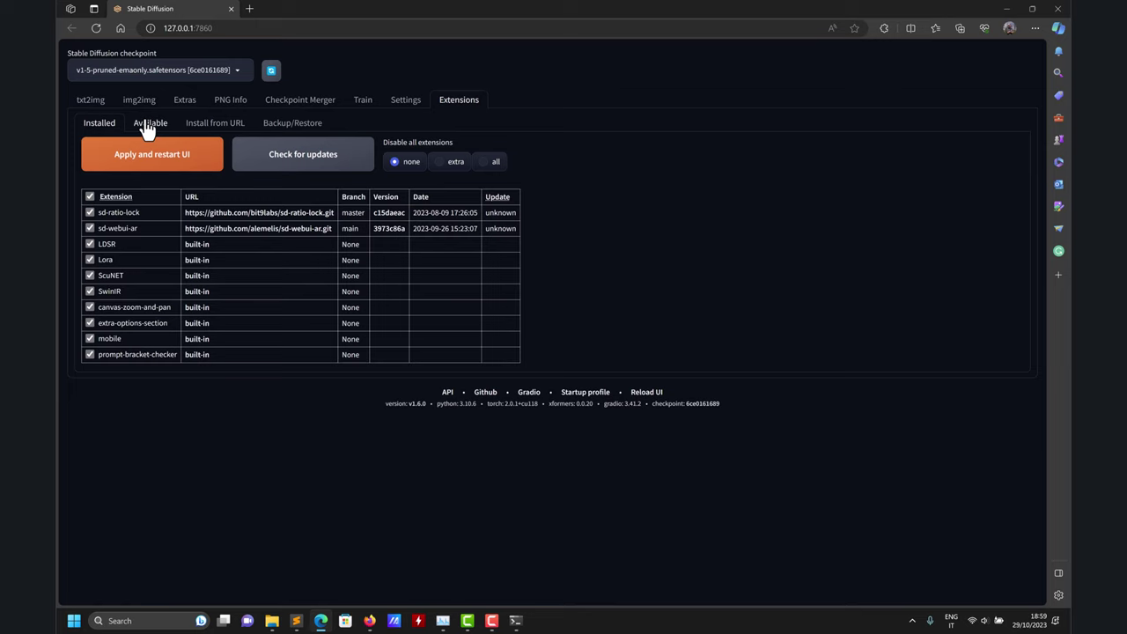
left_click(147, 126)
left_click(151, 155)
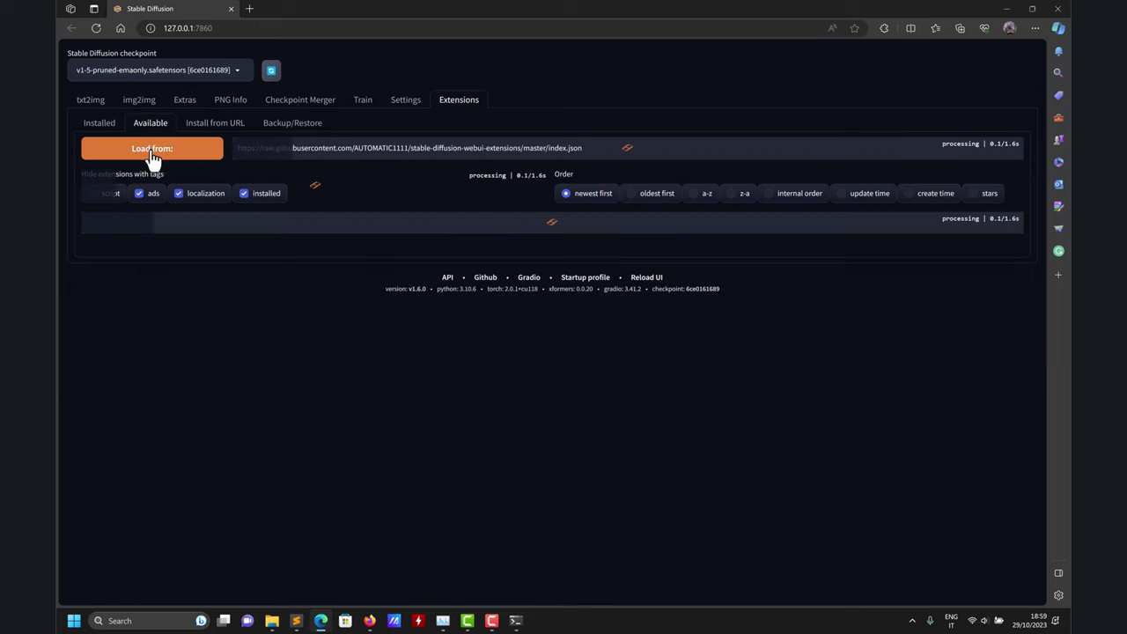
left_click(276, 272)
type("controlnet")
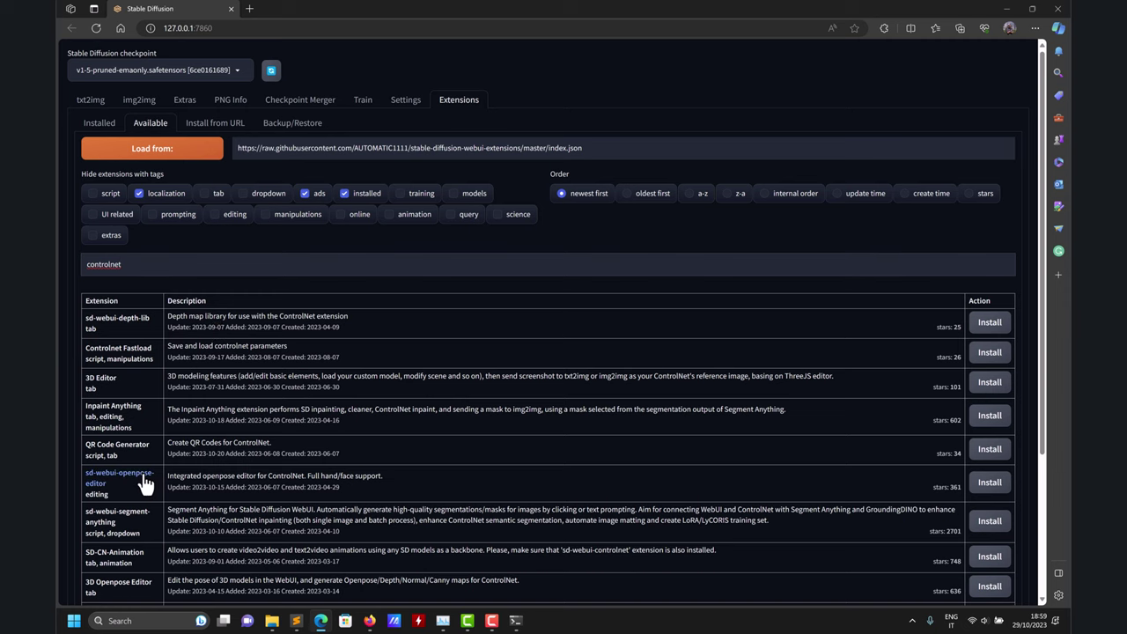
scroll(216, 473, "down", 3)
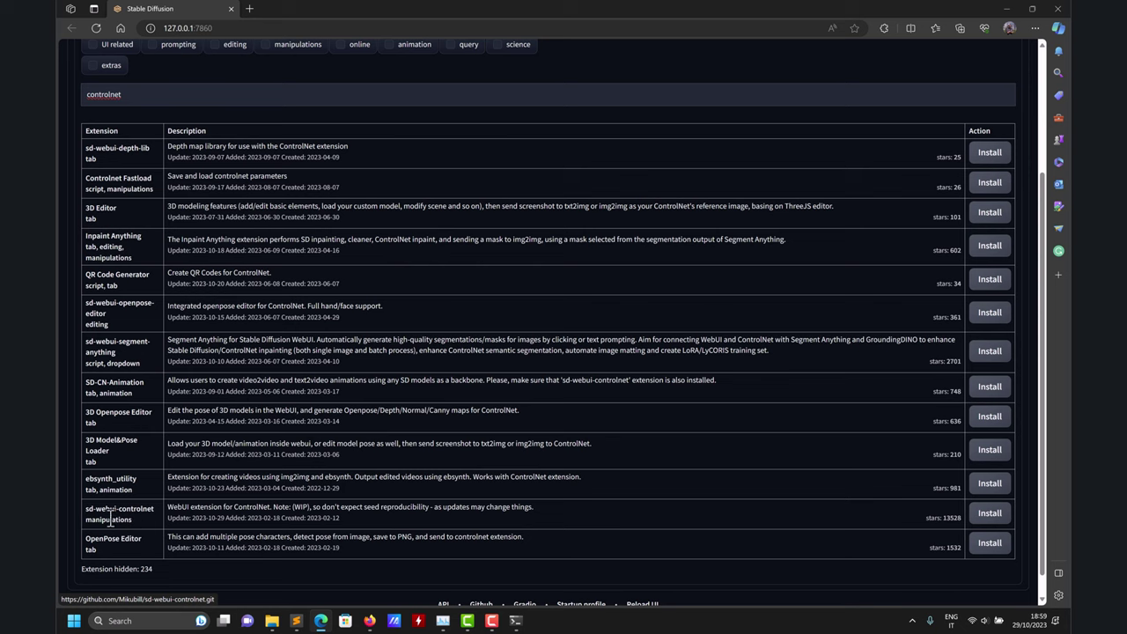
left_click(992, 512)
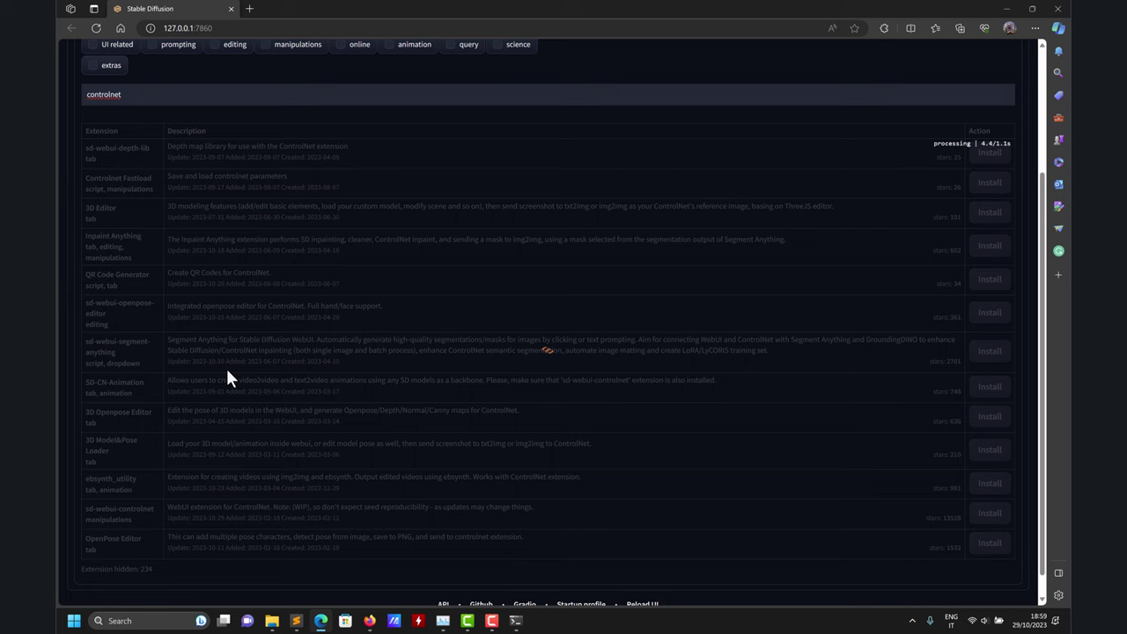
Step: Search the web for "controlnet hugging face" in a new tab and open the models folder of lllyasviel/ControlNet on Hugging Face
left_click(250, 9)
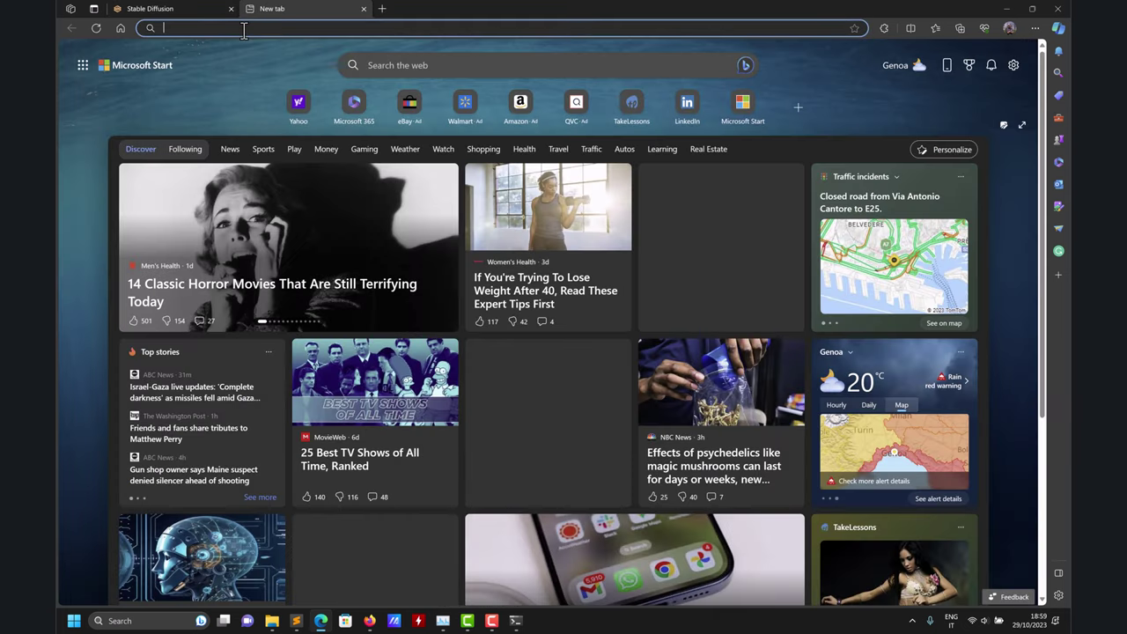
left_click(244, 30)
type("controlnet")
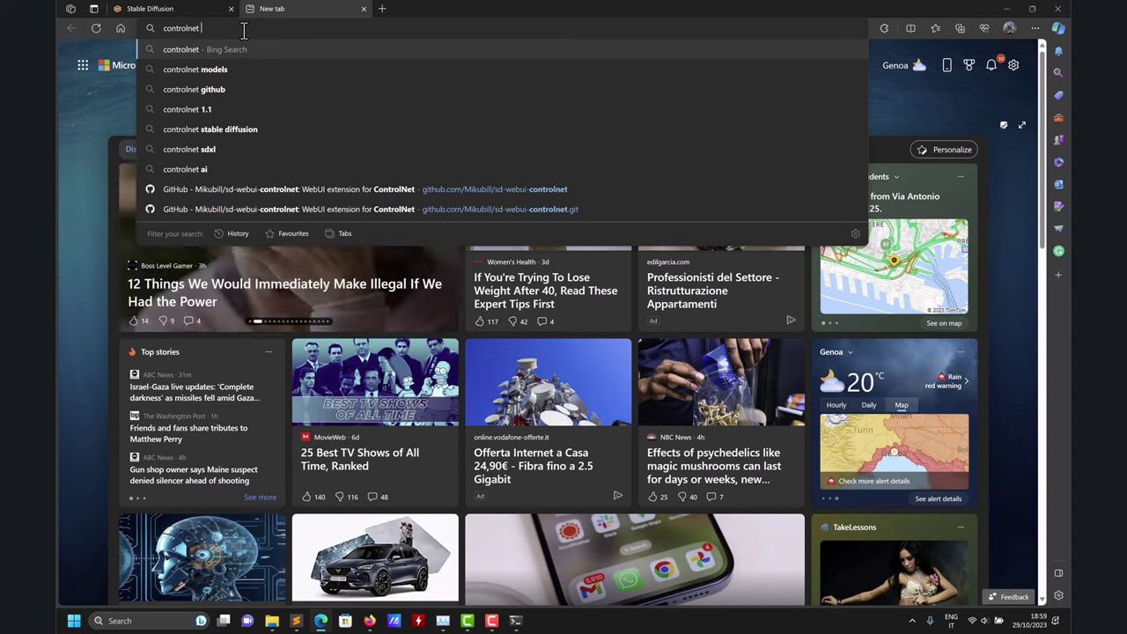
type(" hugging face")
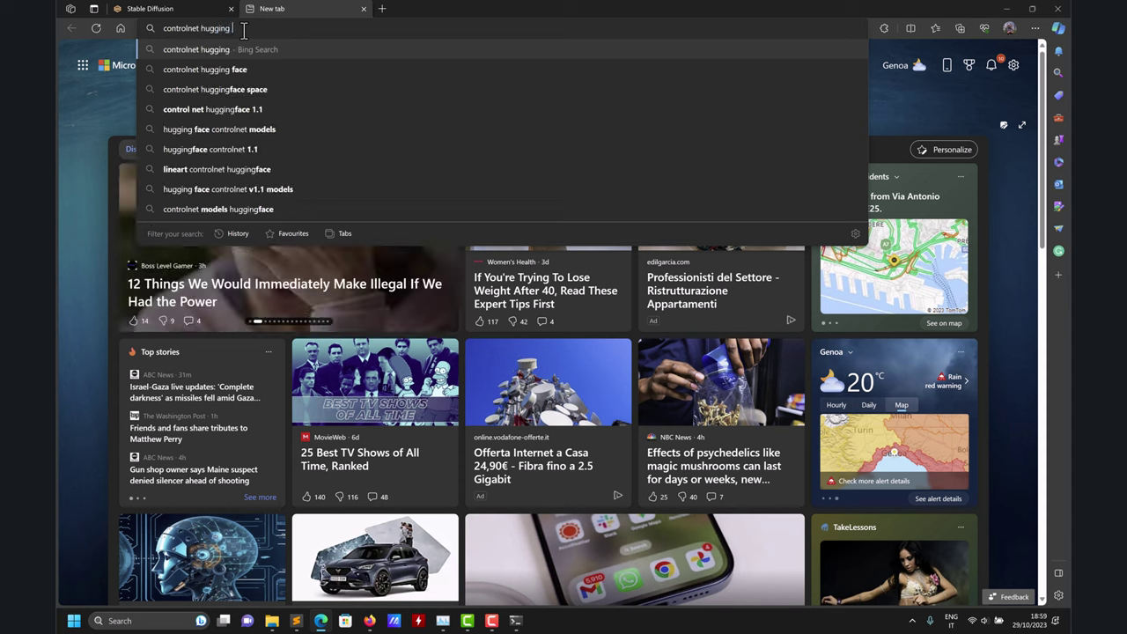
key("Return")
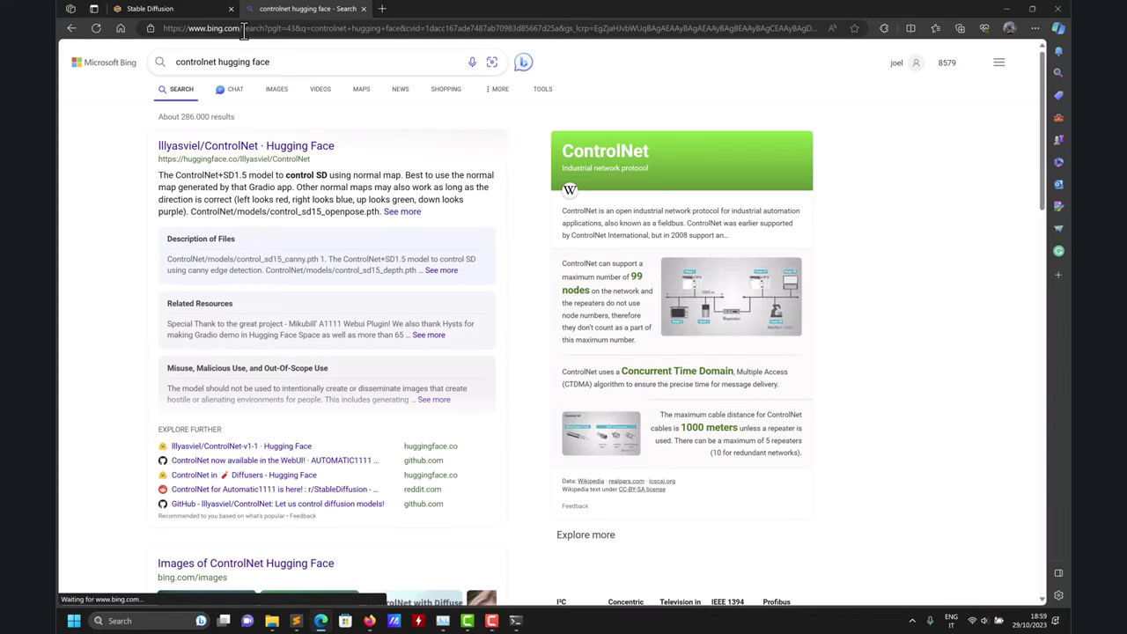
left_click(260, 148)
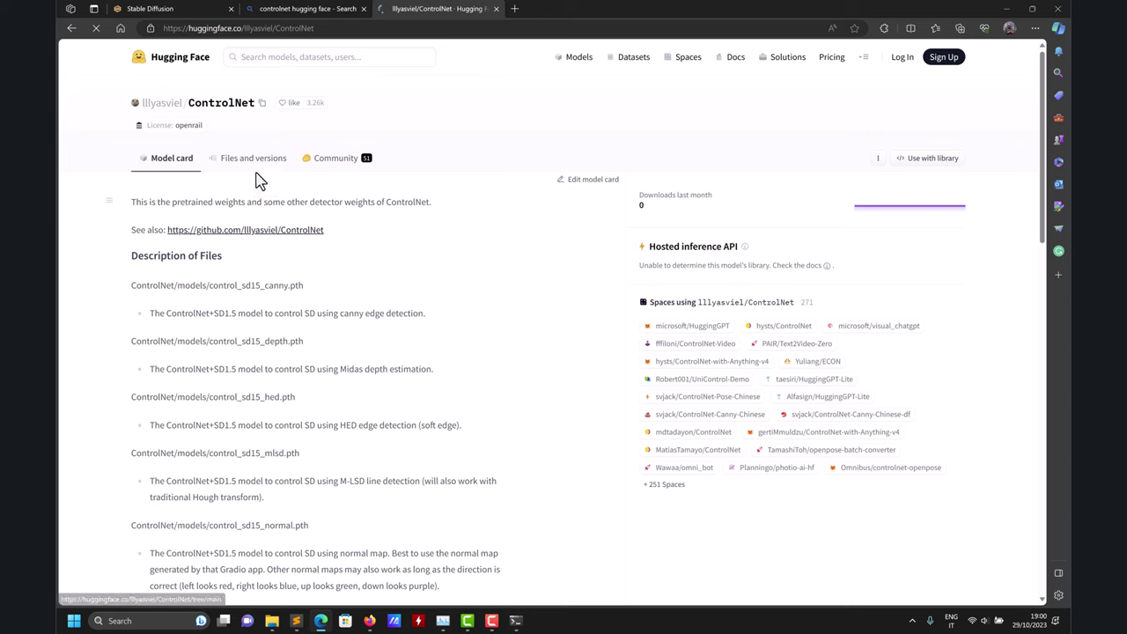
left_click(258, 170)
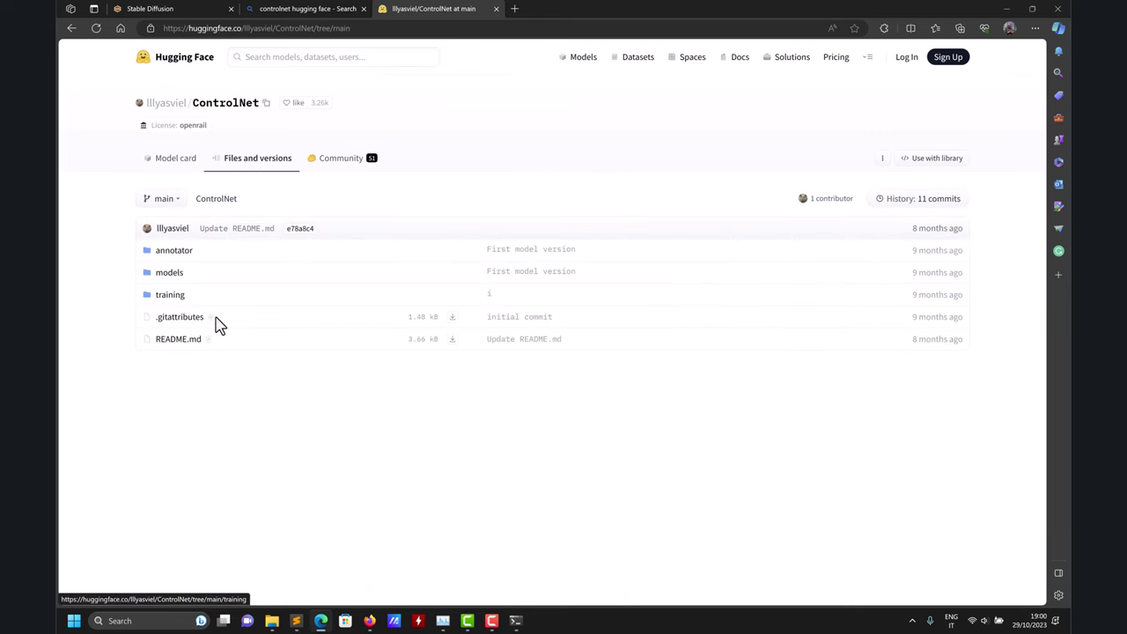
left_click(175, 276)
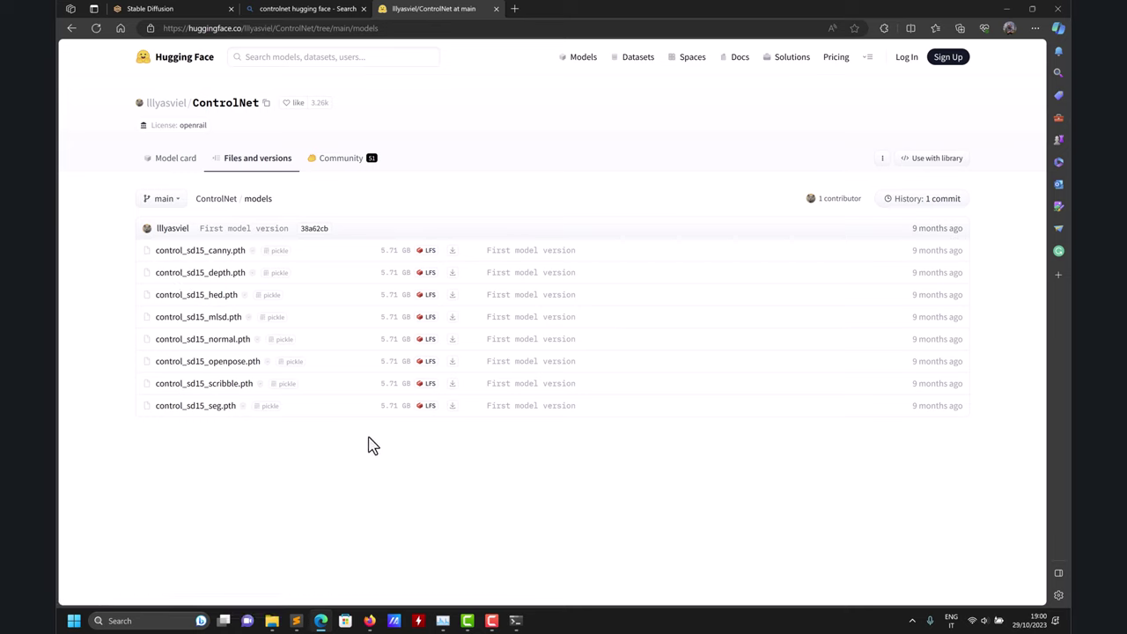
Step: Search the web for "controlnet git" in another new tab and open the lllyasviel/ControlNet GitHub repository
left_click(516, 9)
type("c")
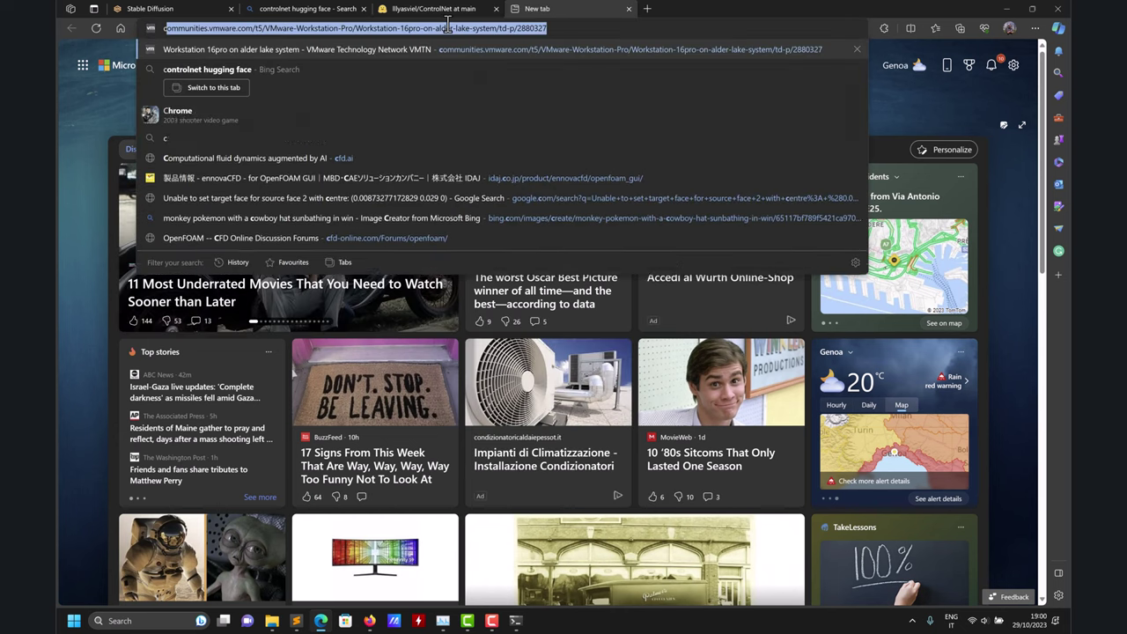
type("ontrolnet")
key("Return")
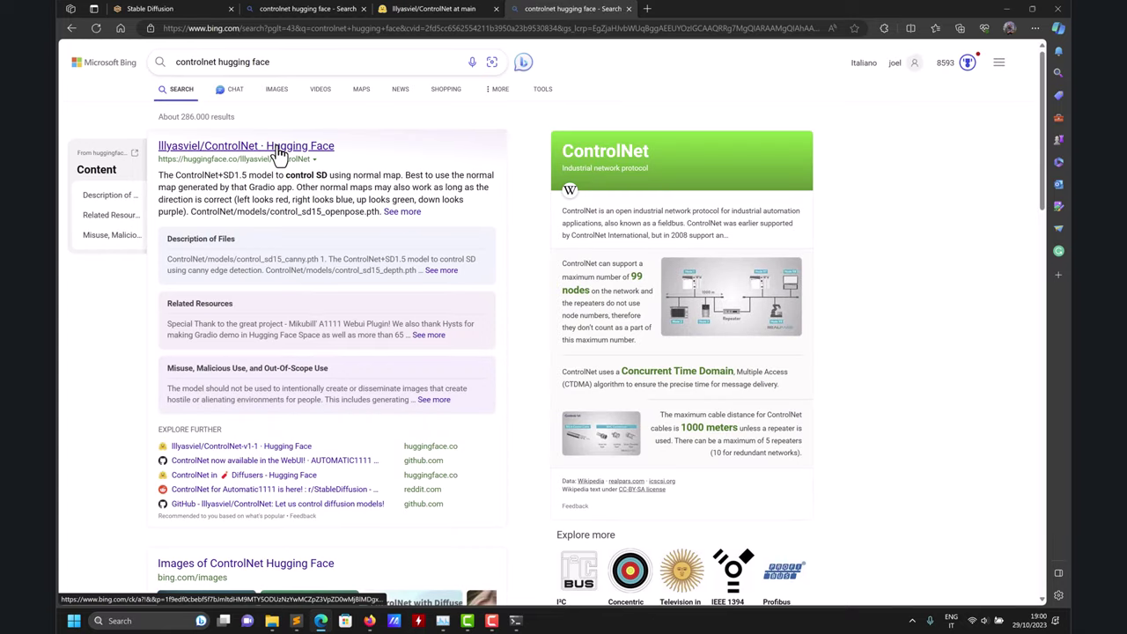
left_click(304, 32)
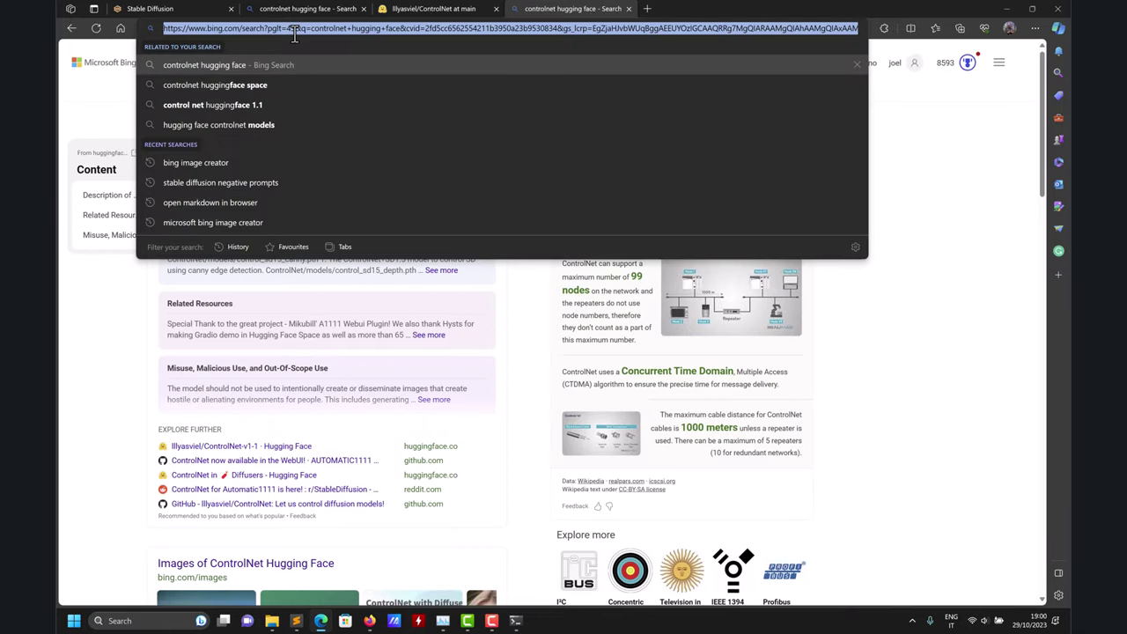
type("controlnet git")
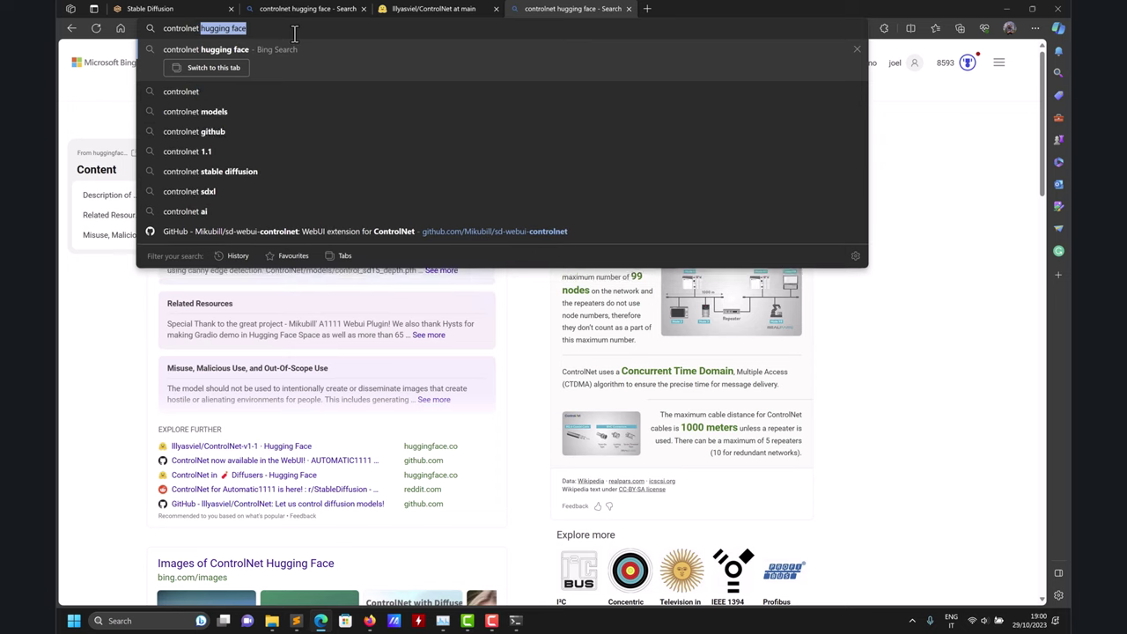
key("Return")
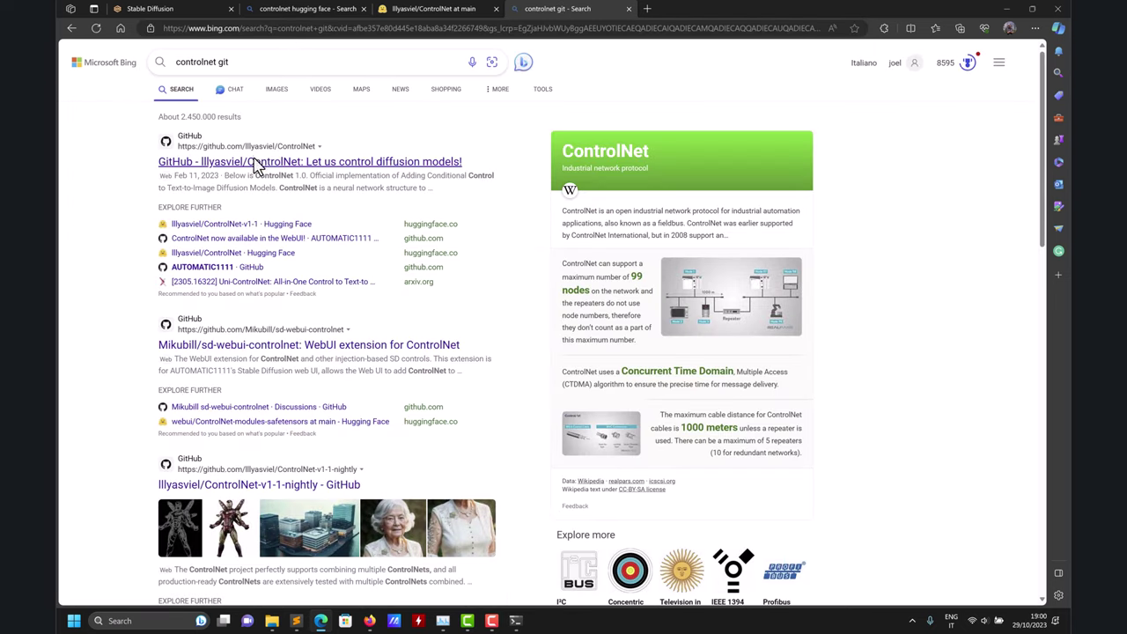
left_click(254, 163)
Step: Examine the ControlNet README's examples for Canny Edge, M-LSD Lines, HED Boundary and User Scribbles
scroll(328, 278, "down", 20)
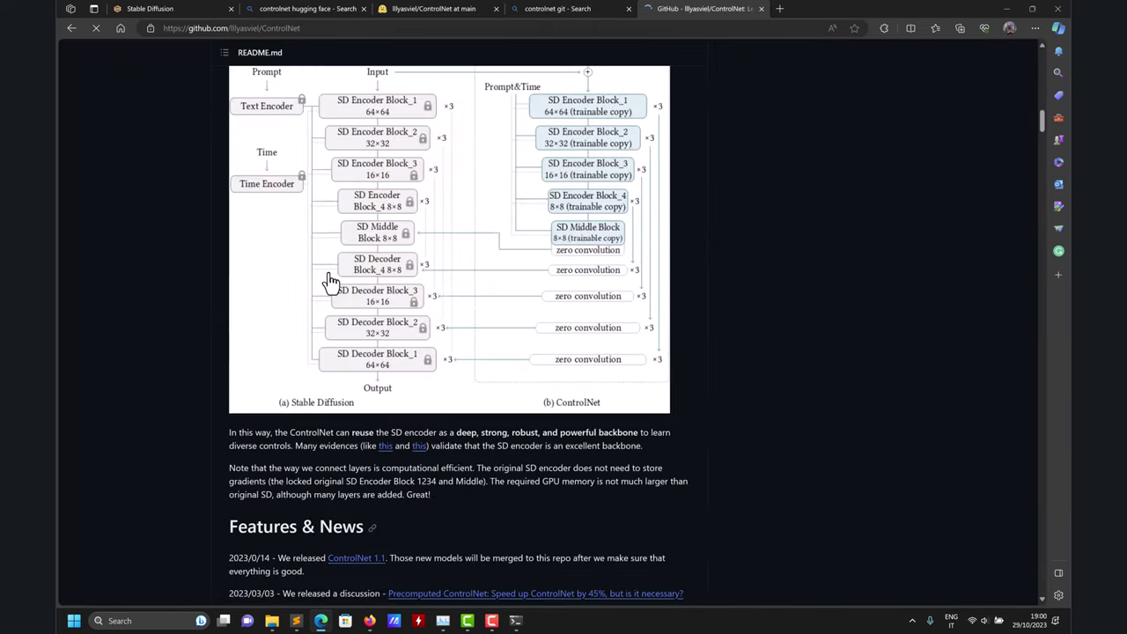
scroll(332, 280, "up", 20)
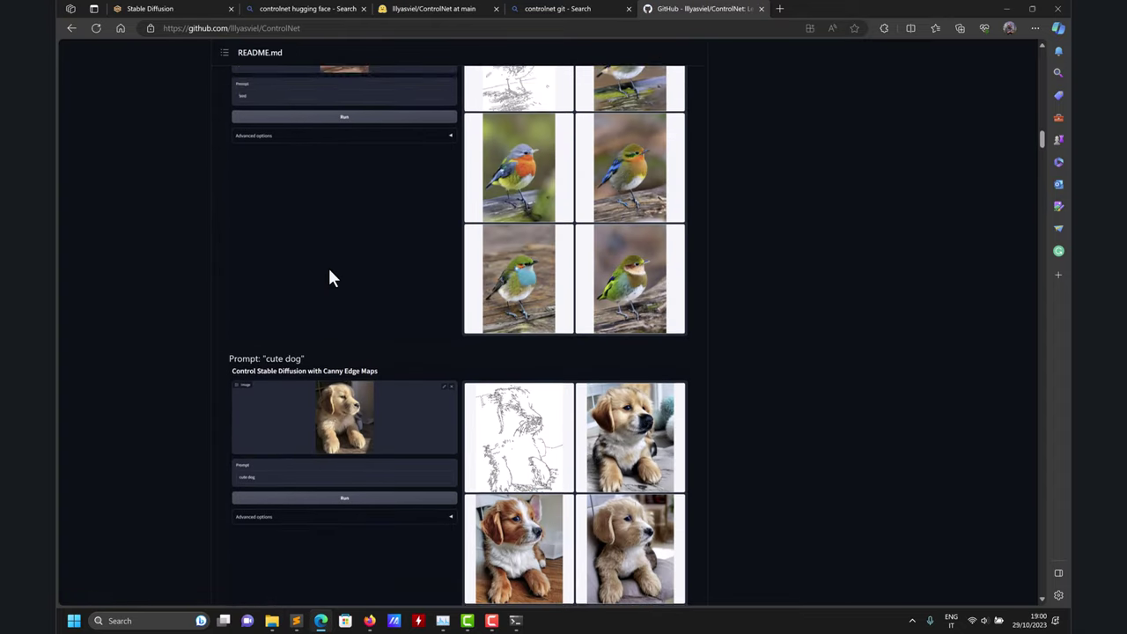
scroll(332, 278, "up", 6)
scroll(332, 278, "down", 13)
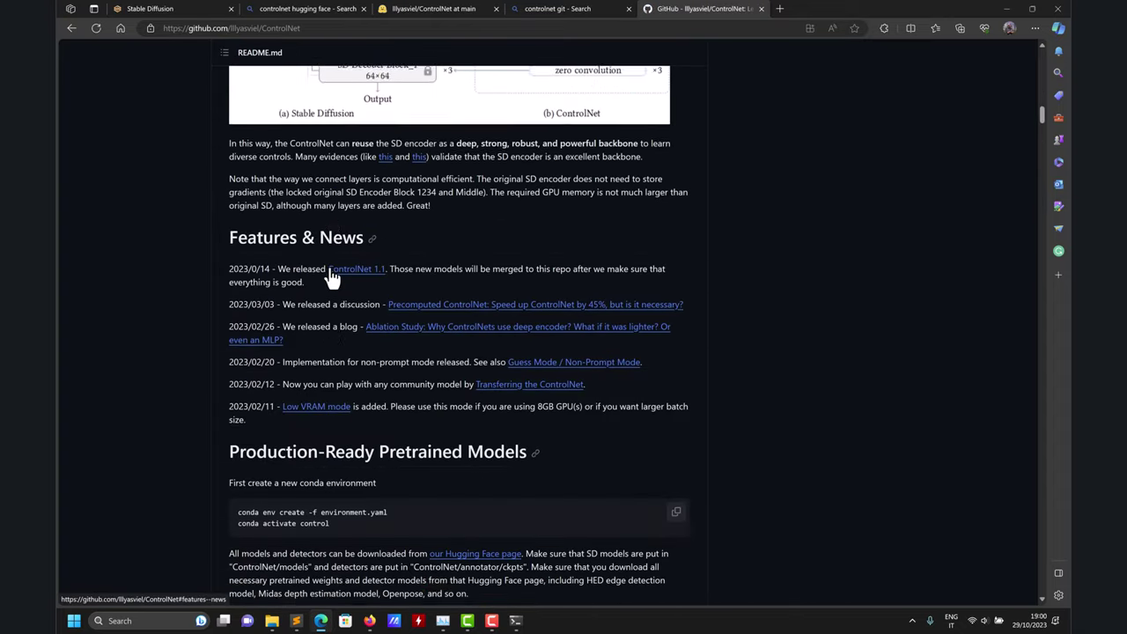
scroll(331, 273, "down", 1)
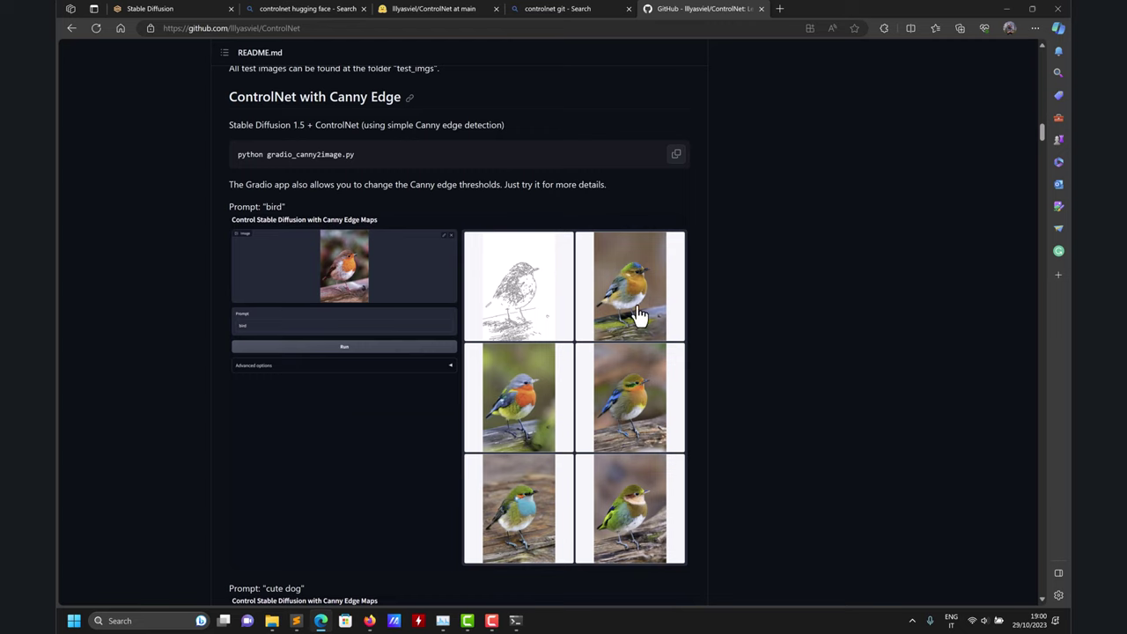
scroll(519, 276, "down", 5)
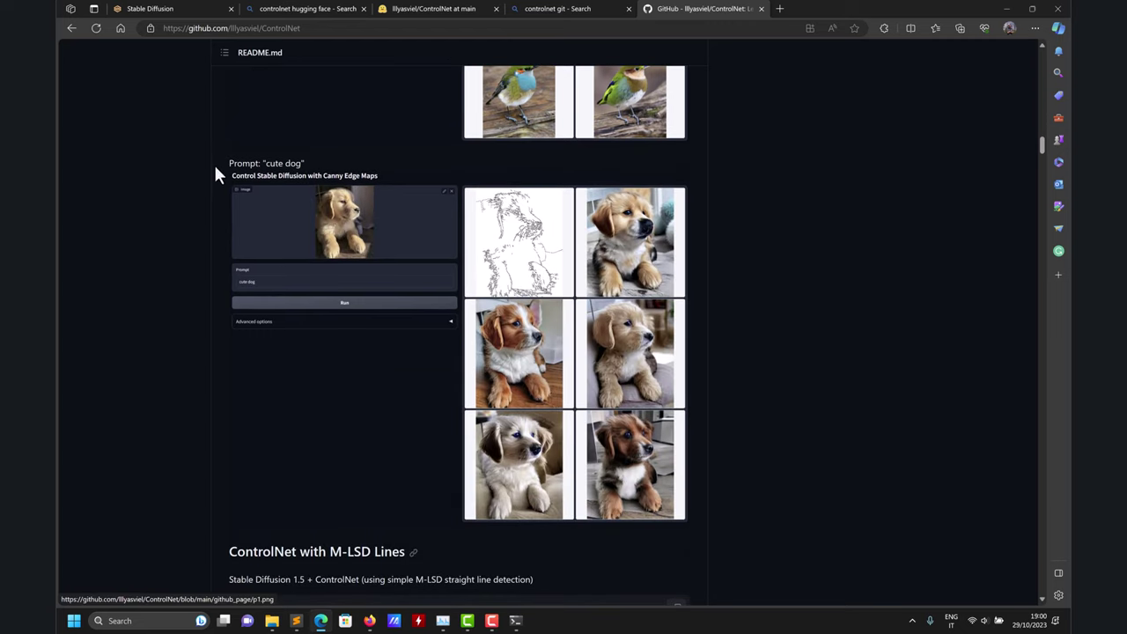
scroll(520, 238, "down", 11)
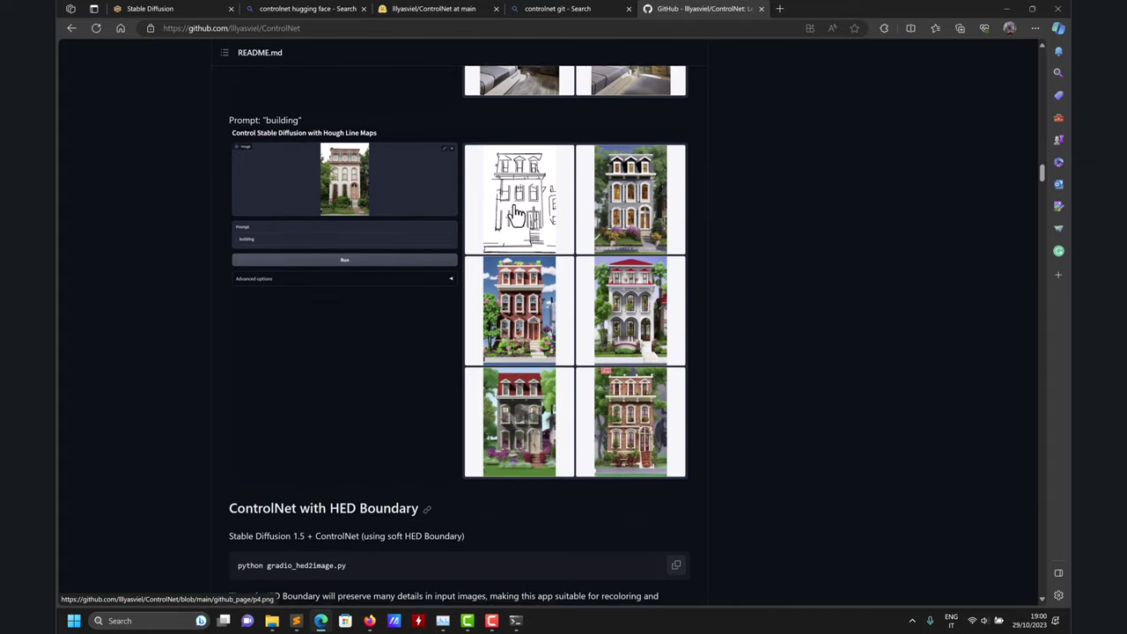
scroll(518, 216, "down", 11)
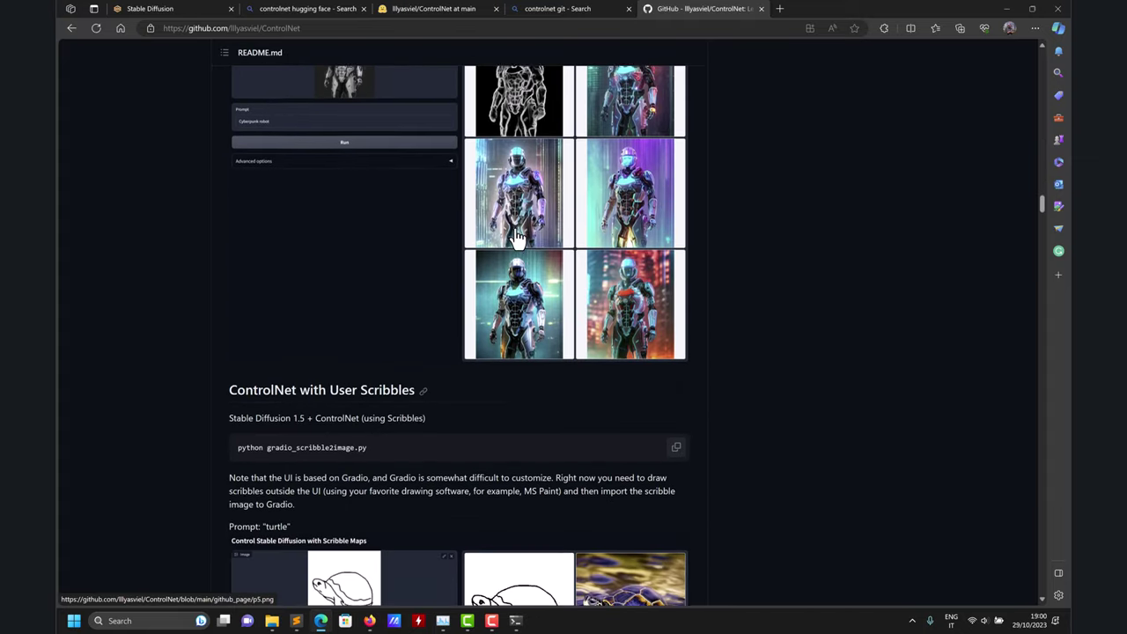
scroll(289, 244, "up", 3)
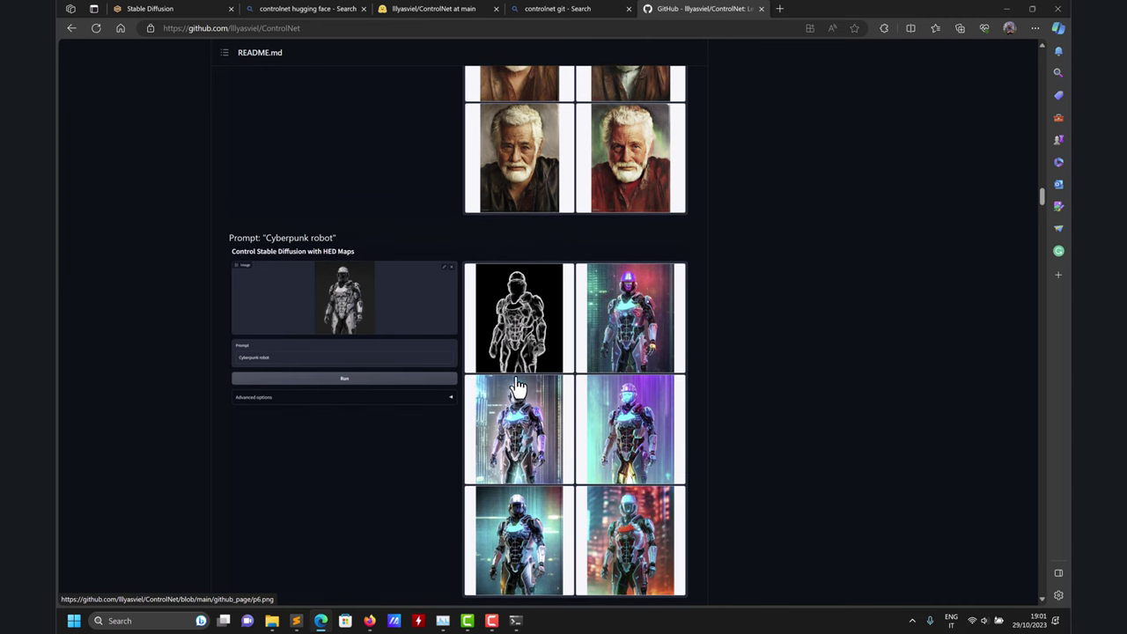
scroll(490, 330, "down", 8)
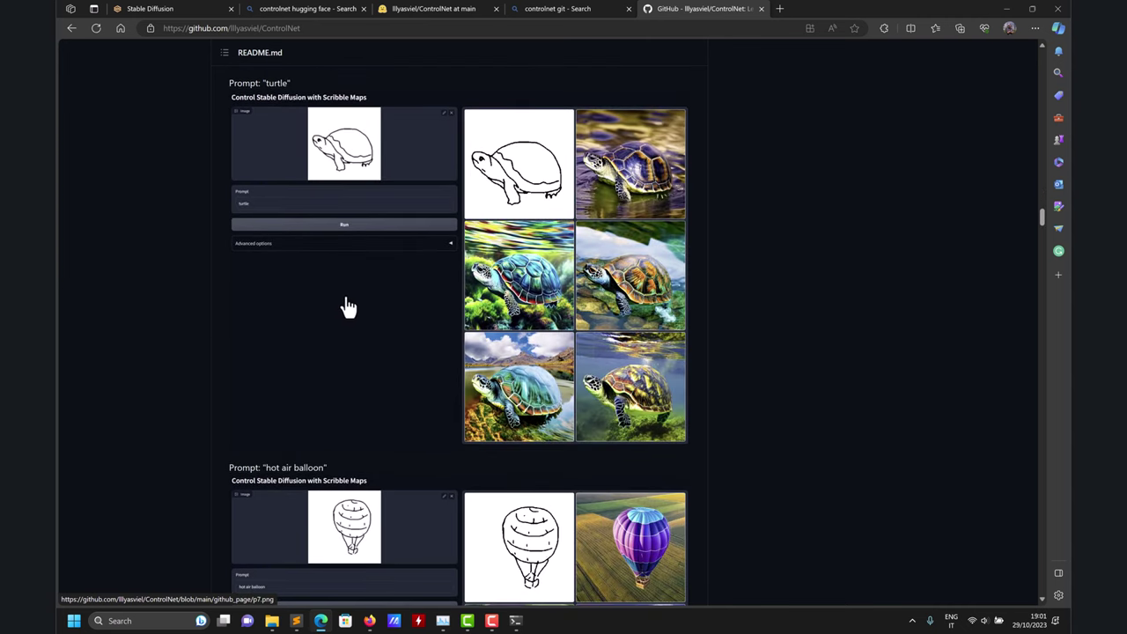
scroll(348, 305, "up", 1)
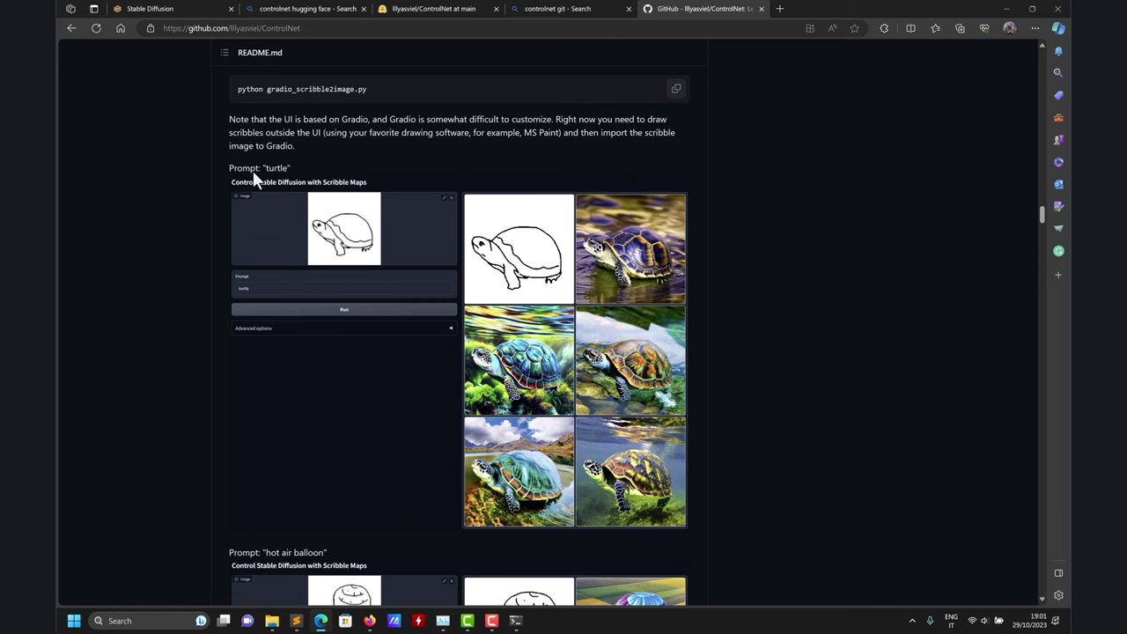
scroll(253, 175, "up", 1)
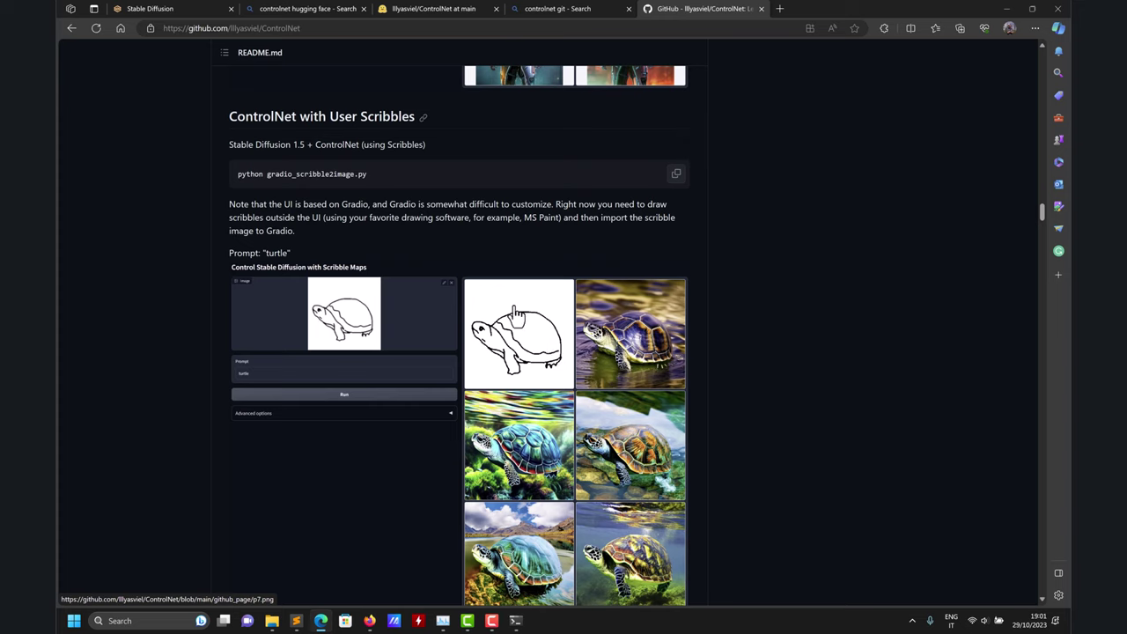
Step: Examine the remaining ControlNet README examples, including Fake Scribbles, Human Pose, Semantic Segmentation, depth maps and Guess Mode
scroll(525, 458, "down", 1)
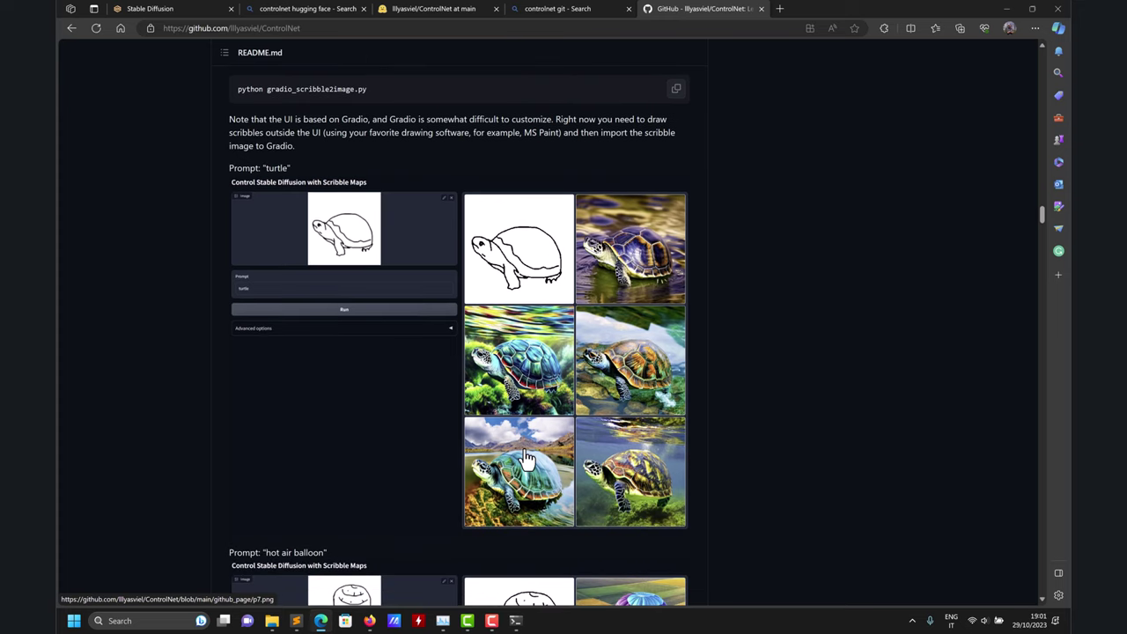
scroll(526, 457, "down", 12)
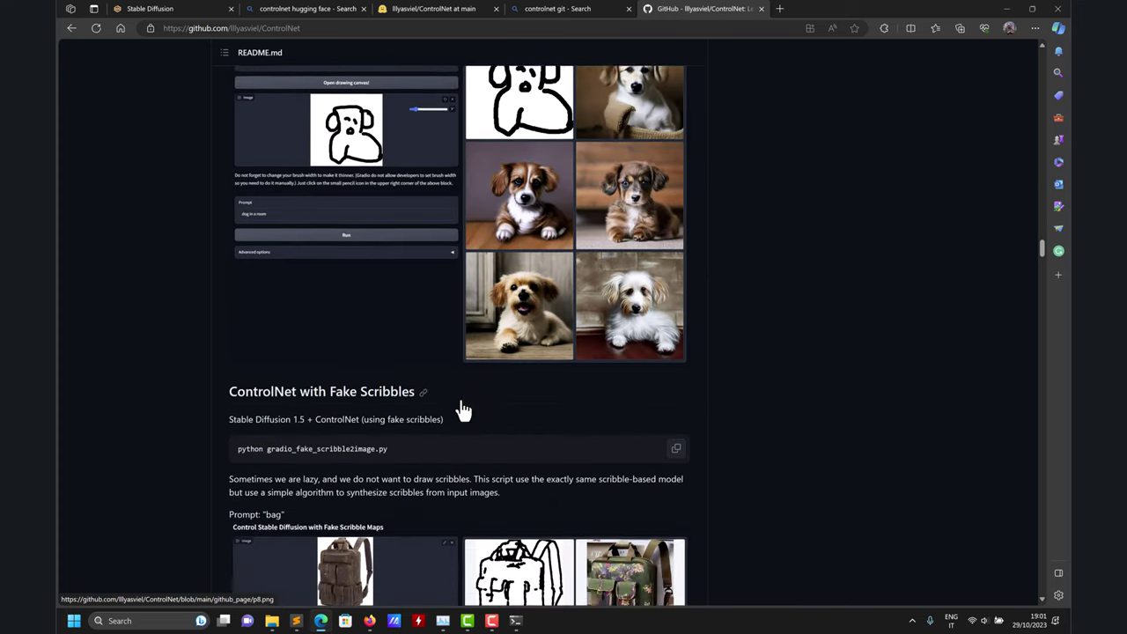
scroll(463, 410, "down", 20)
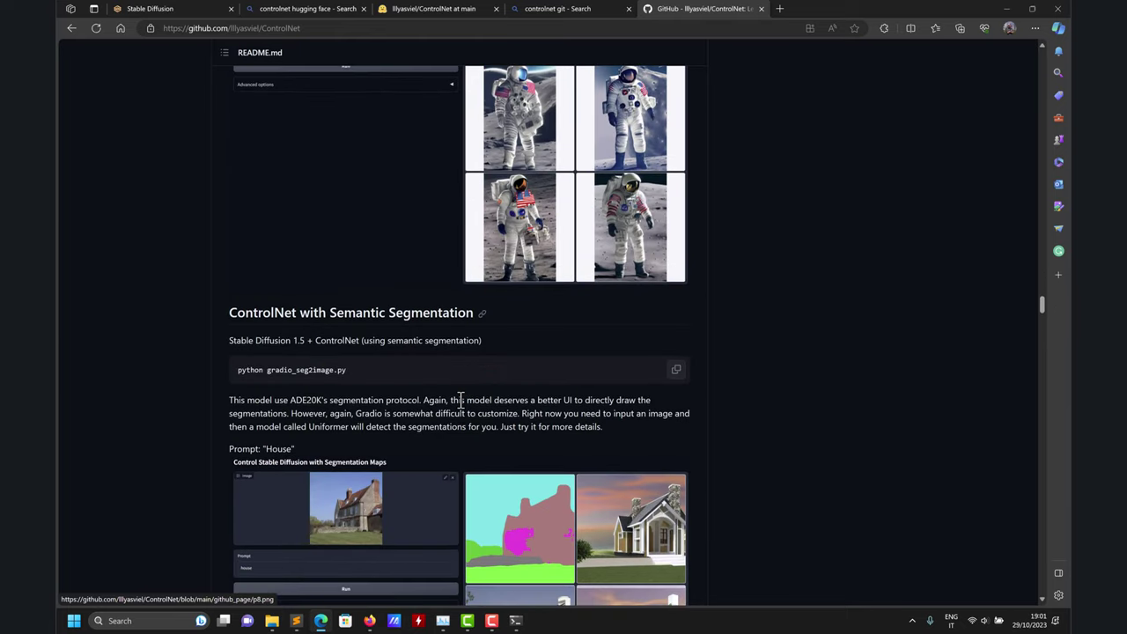
scroll(460, 400, "up", 3)
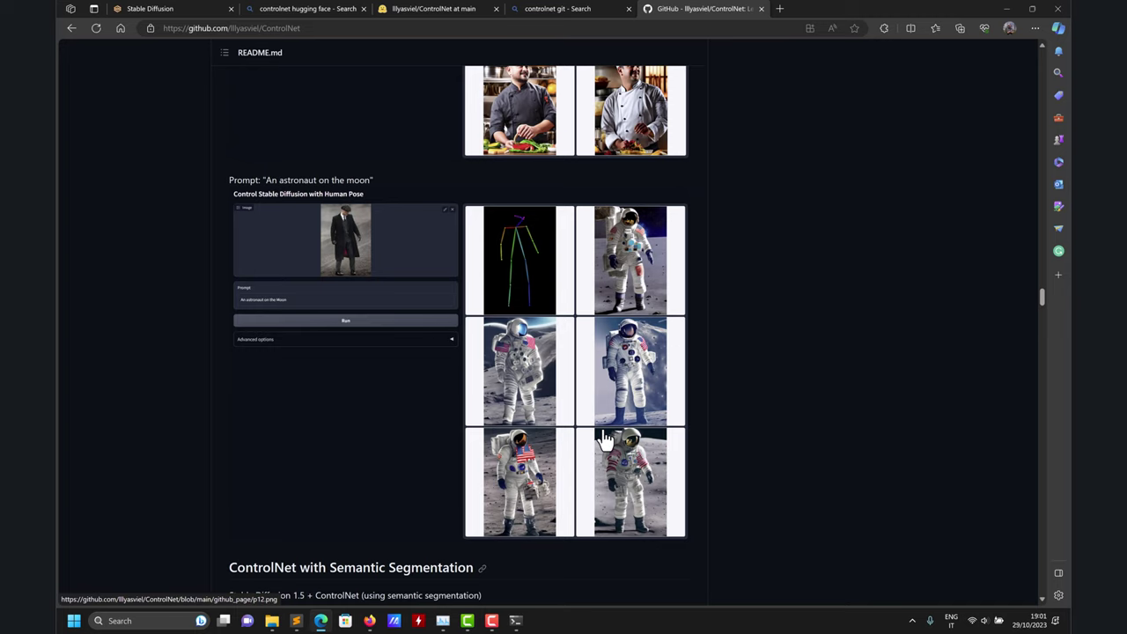
scroll(516, 196, "down", 1)
scroll(463, 305, "down", 1)
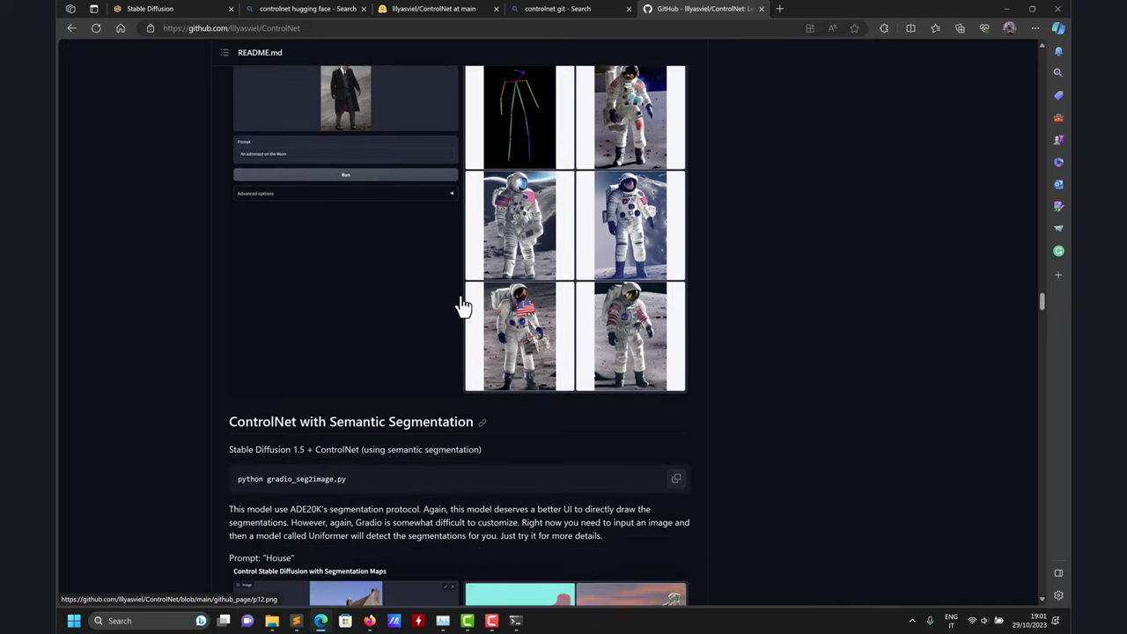
scroll(463, 305, "down", 15)
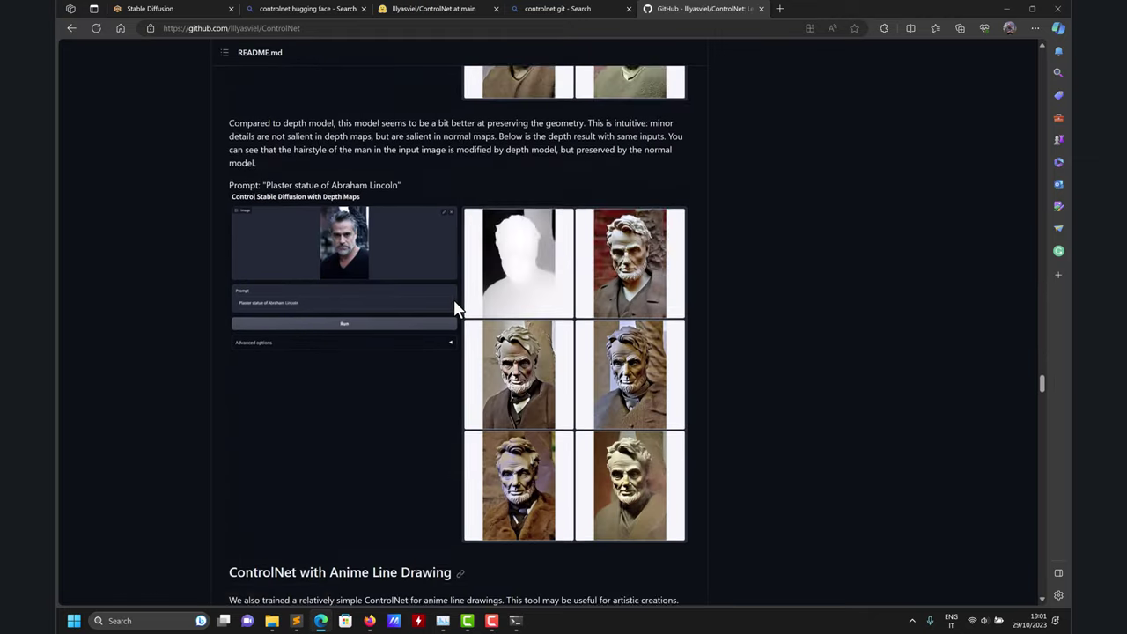
scroll(453, 306, "up", 8)
scroll(454, 308, "down", 20)
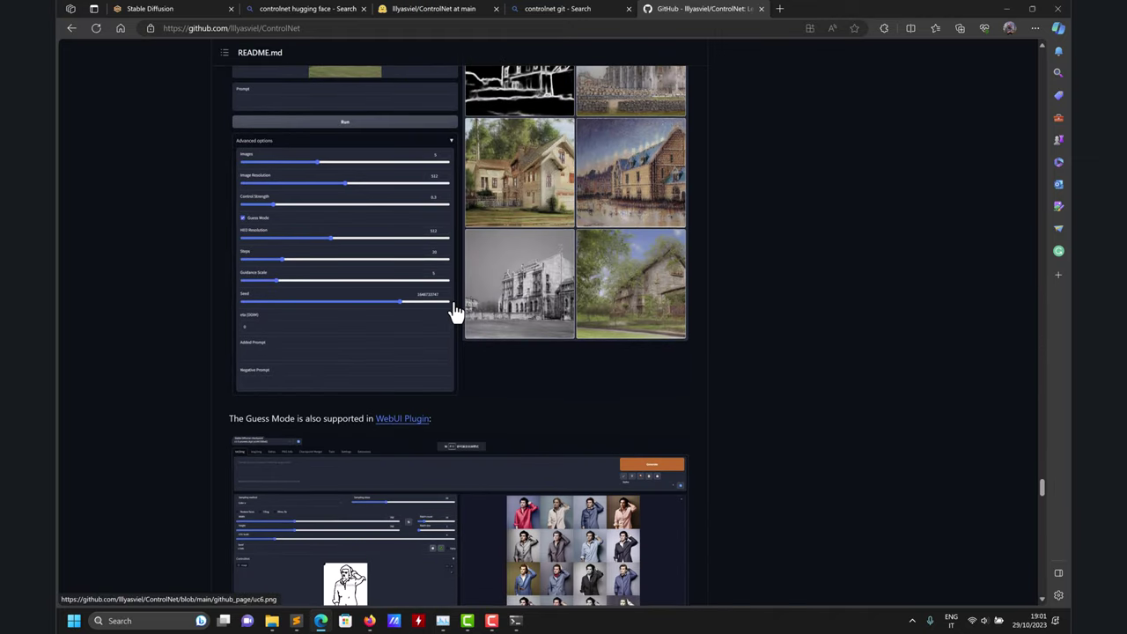
scroll(454, 313, "down", 4)
scroll(452, 310, "up", 12)
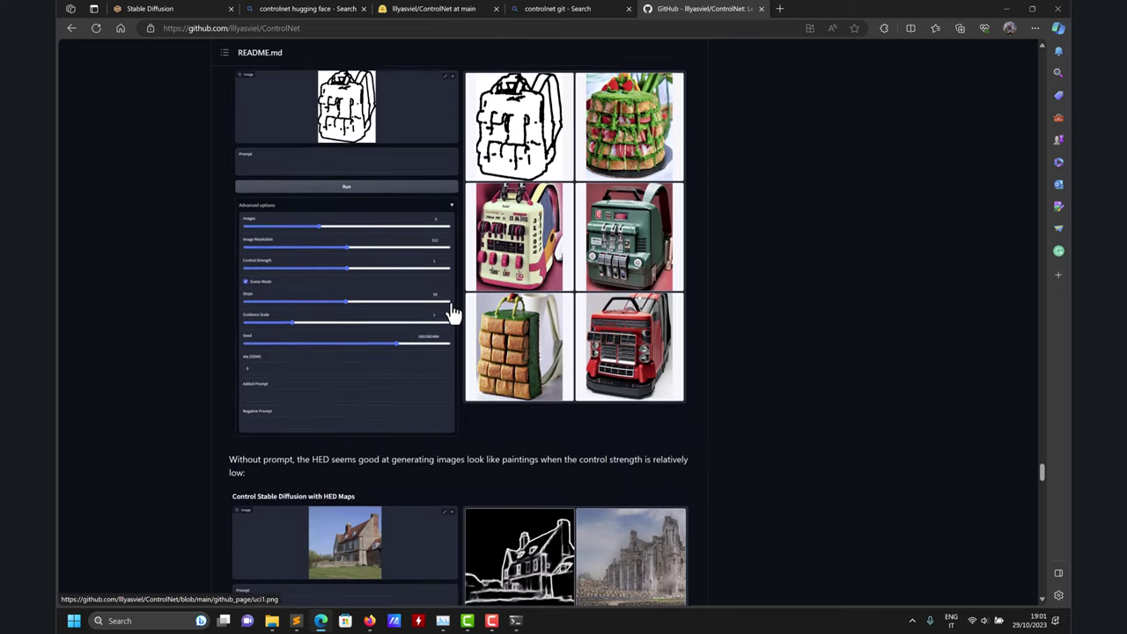
scroll(451, 302, "up", 6)
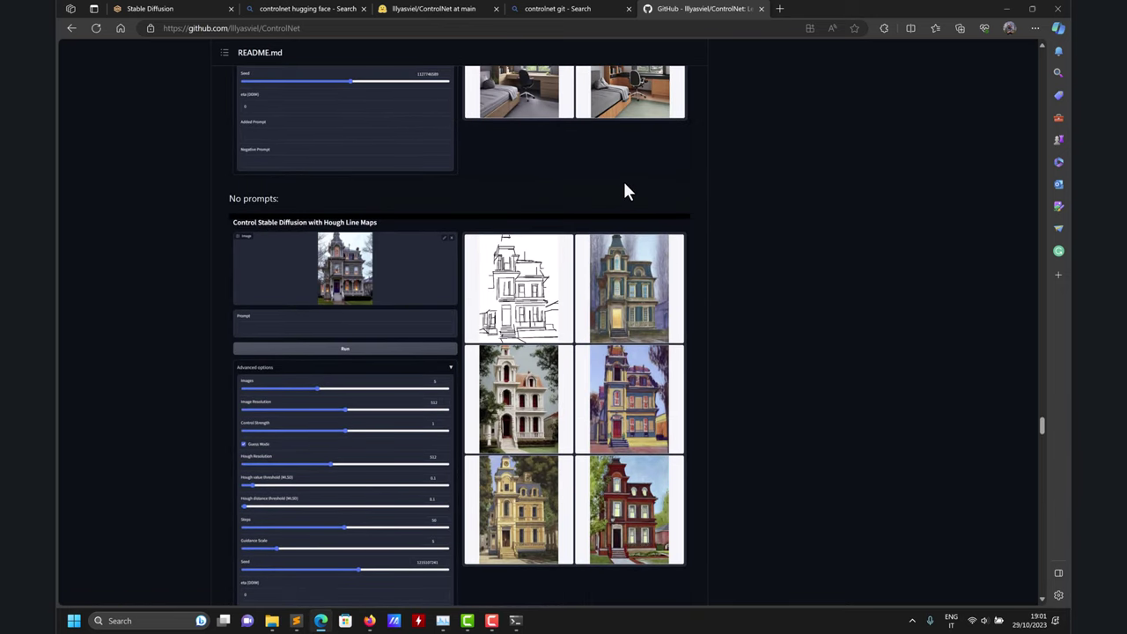
Step: Return to the Stable Diffusion web UI, review its installed extensions and open the txt2img page
left_click(193, 9)
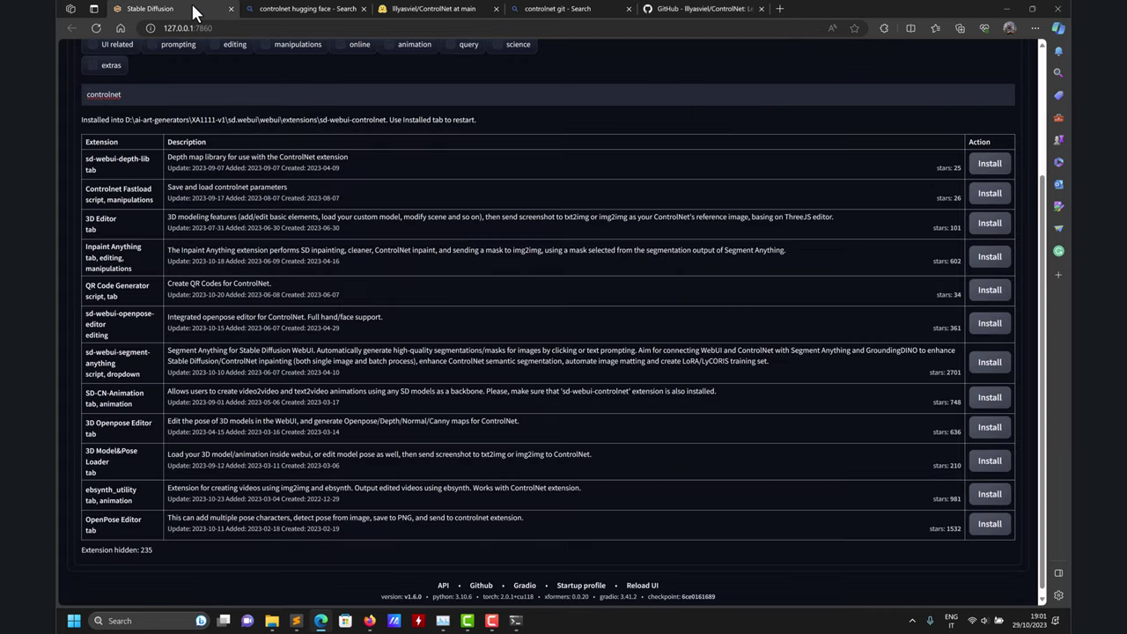
scroll(295, 185, "up", 2)
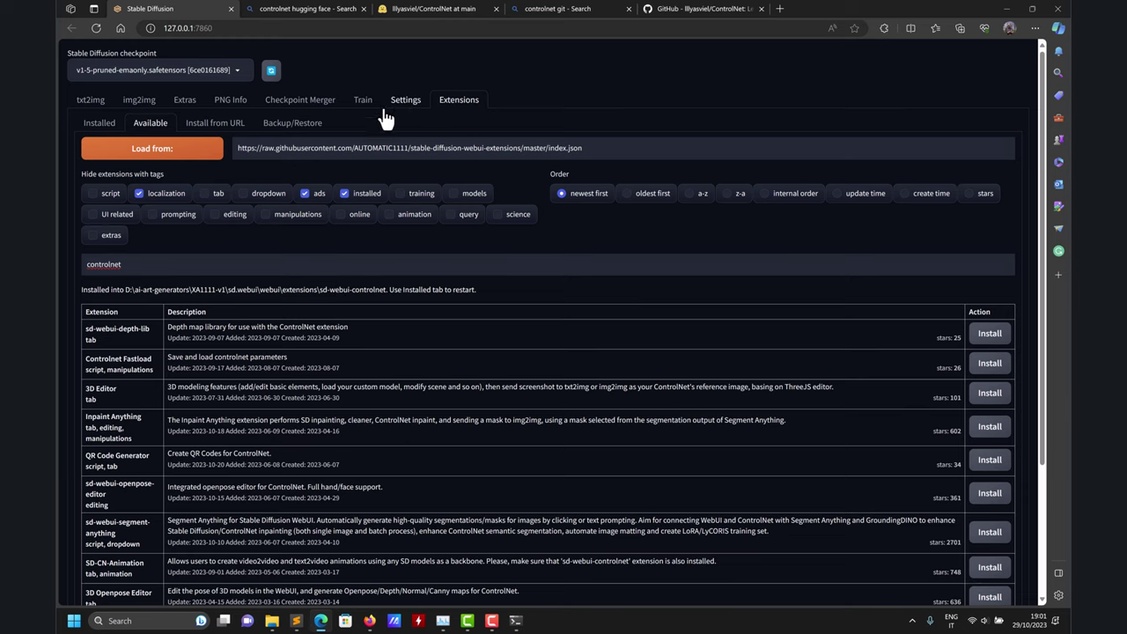
left_click(92, 125)
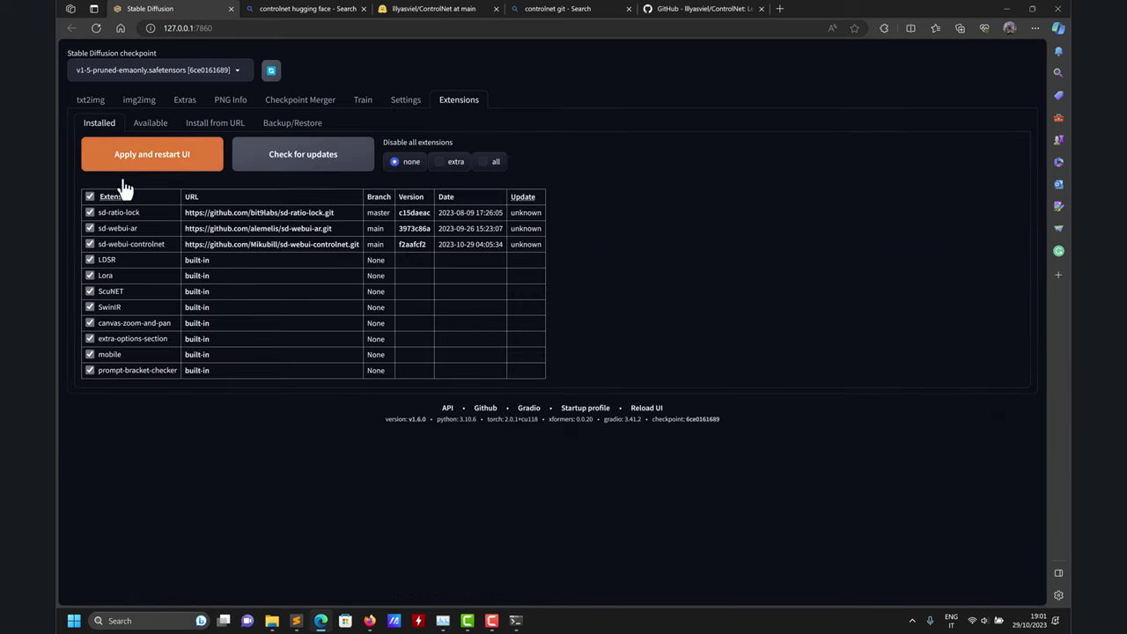
left_click(91, 102)
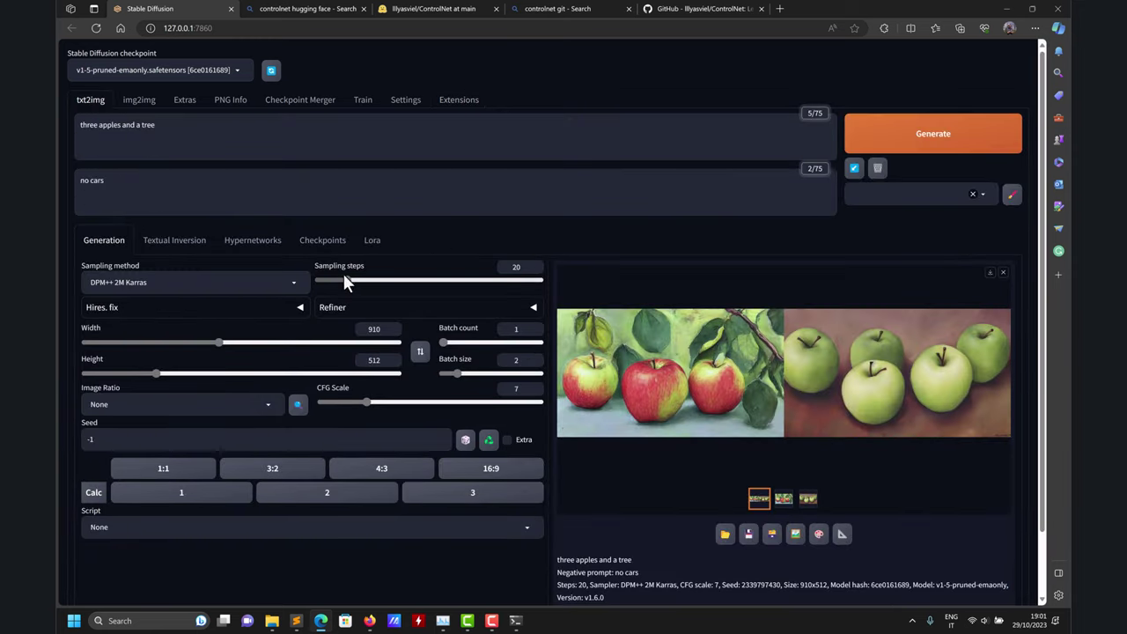